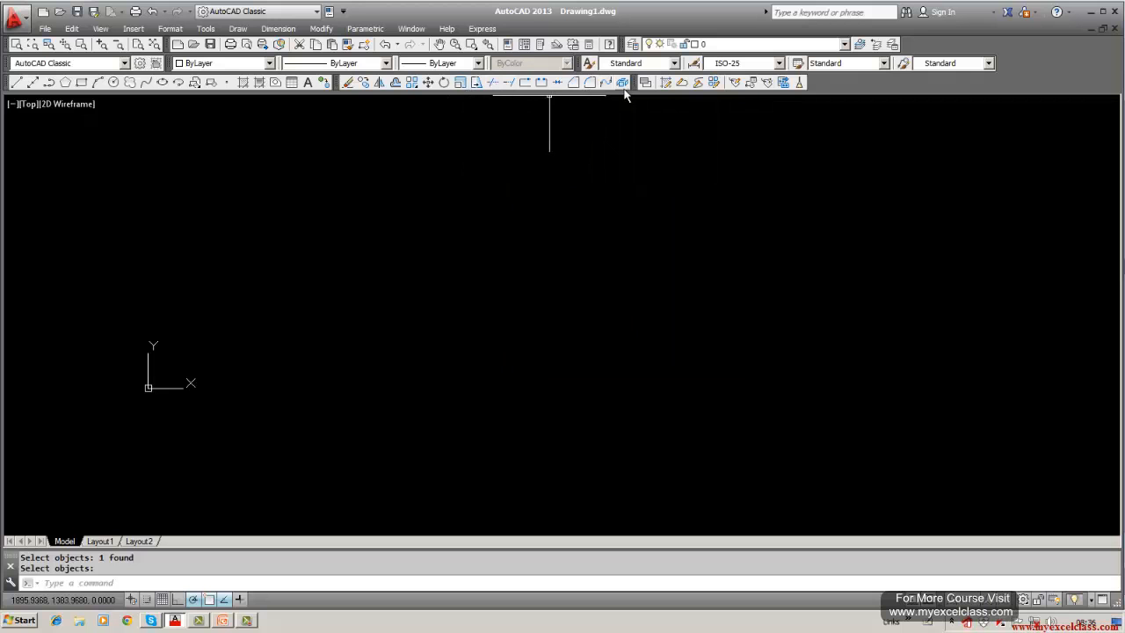
{"action": "left_click", "coordinate": [321, 29]}
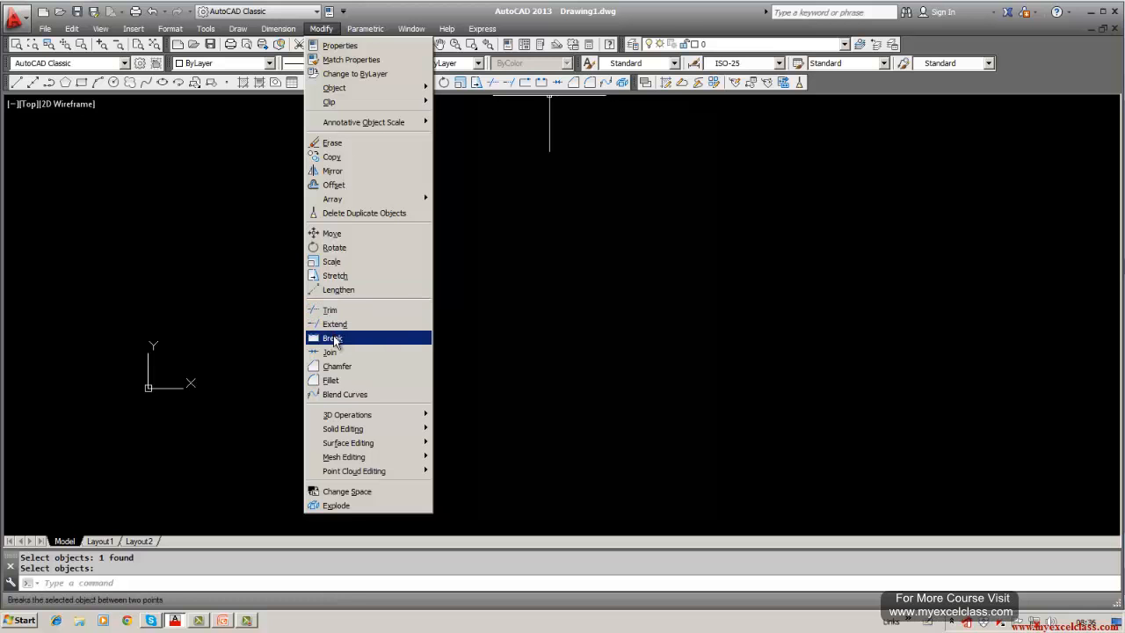
{"action": "left_click", "coordinate": [552, 313]}
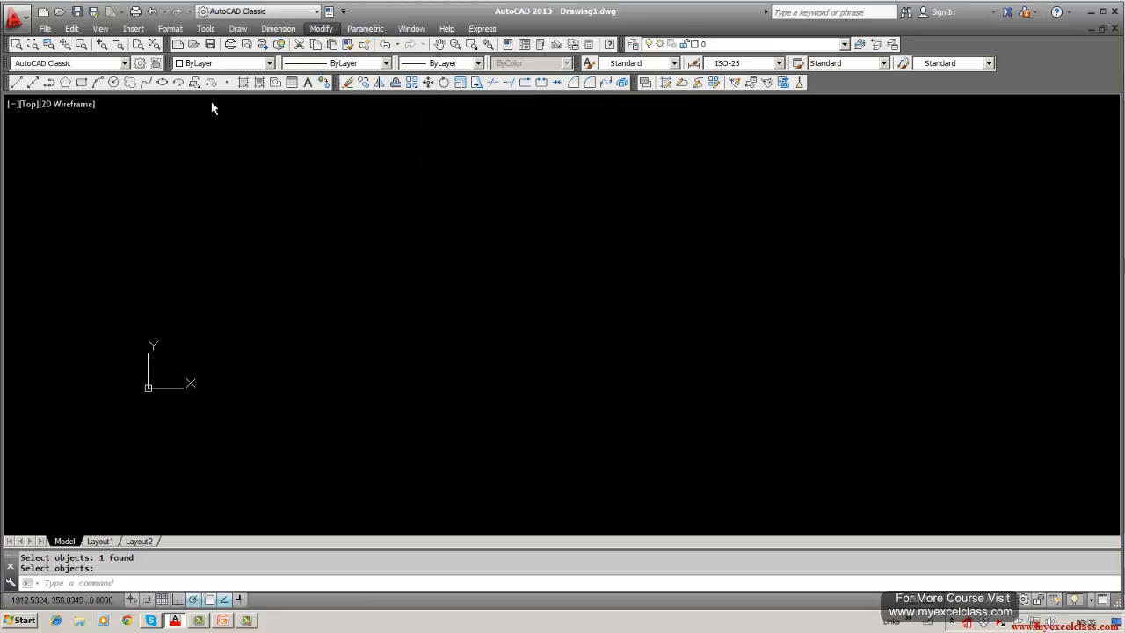
{"action": "left_click", "coordinate": [287, 185]}
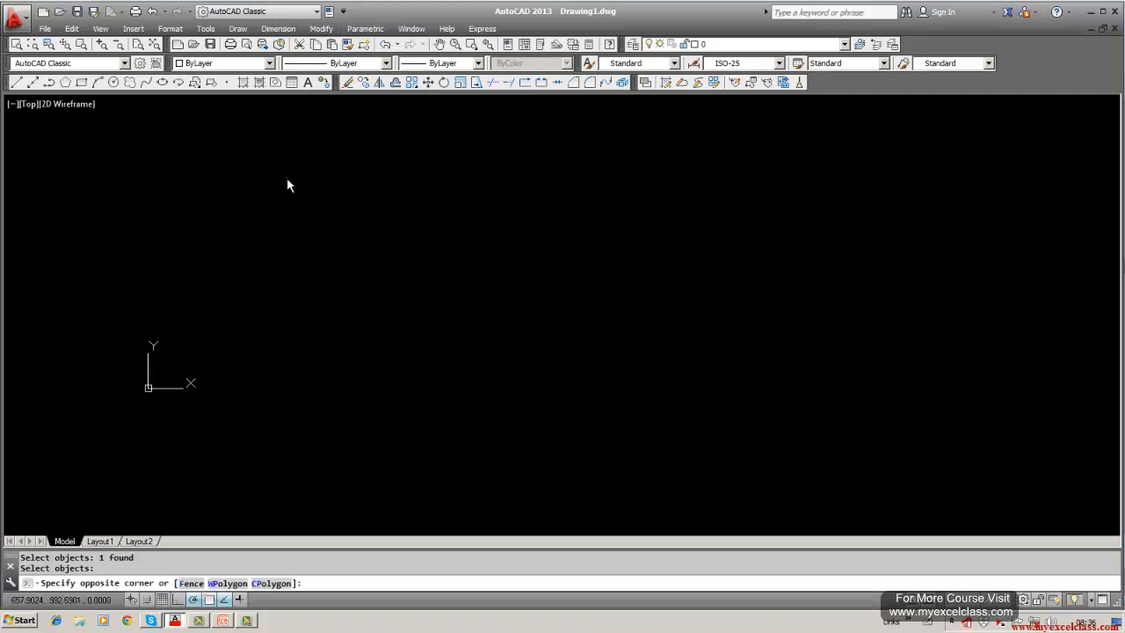
{"action": "left_click", "coordinate": [216, 205]}
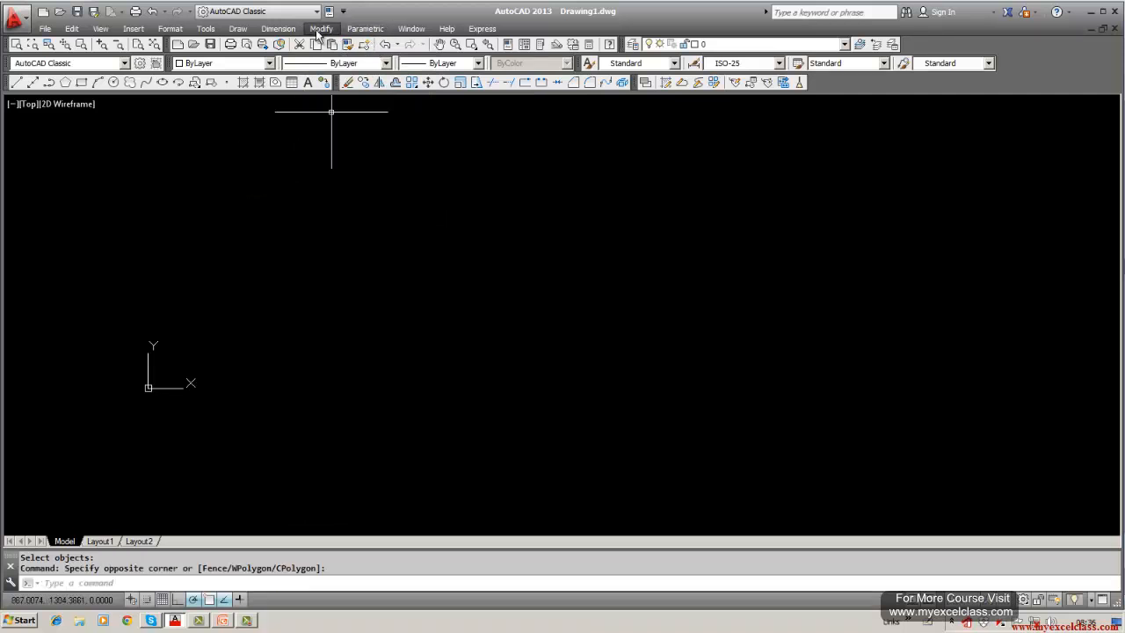
- Open the program options and make the grip size slightly larger in the selection settings
{"action": "left_click", "coordinate": [208, 29]}
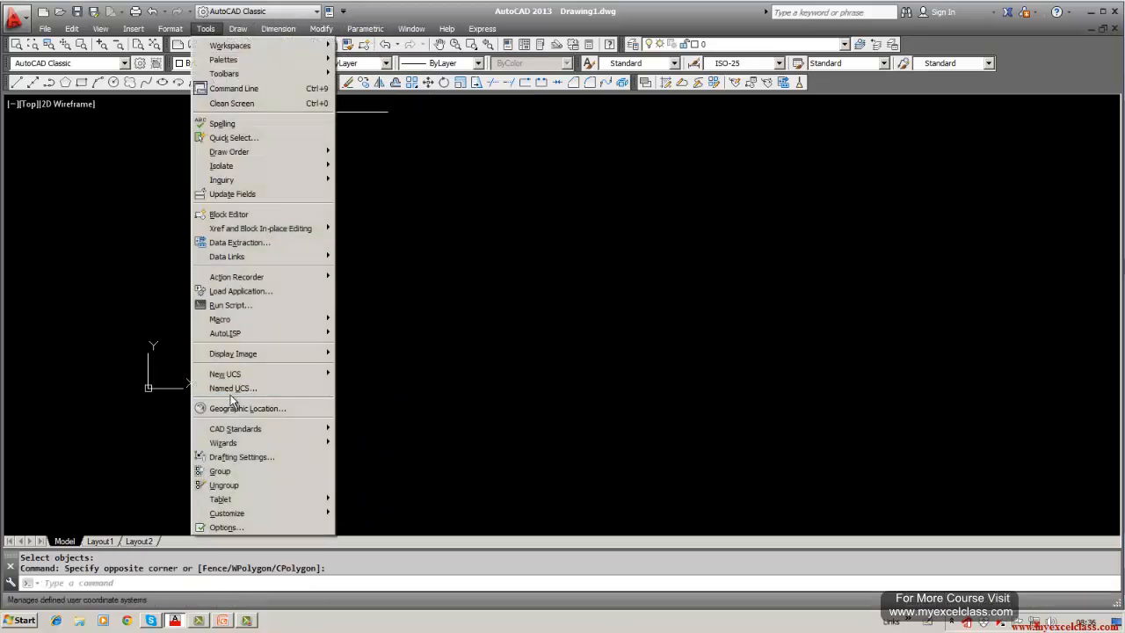
{"action": "left_click", "coordinate": [233, 528]}
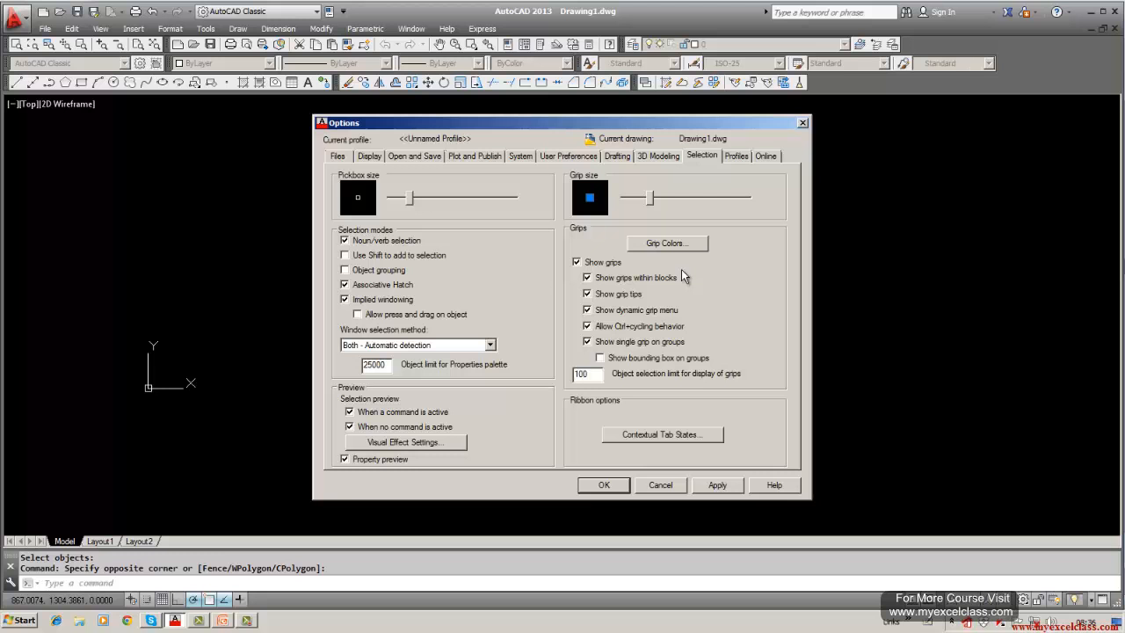
{"action": "left_click_drag", "start_coordinate": [649, 202], "coordinate": [659, 201]}
{"action": "left_click", "coordinate": [665, 201]}
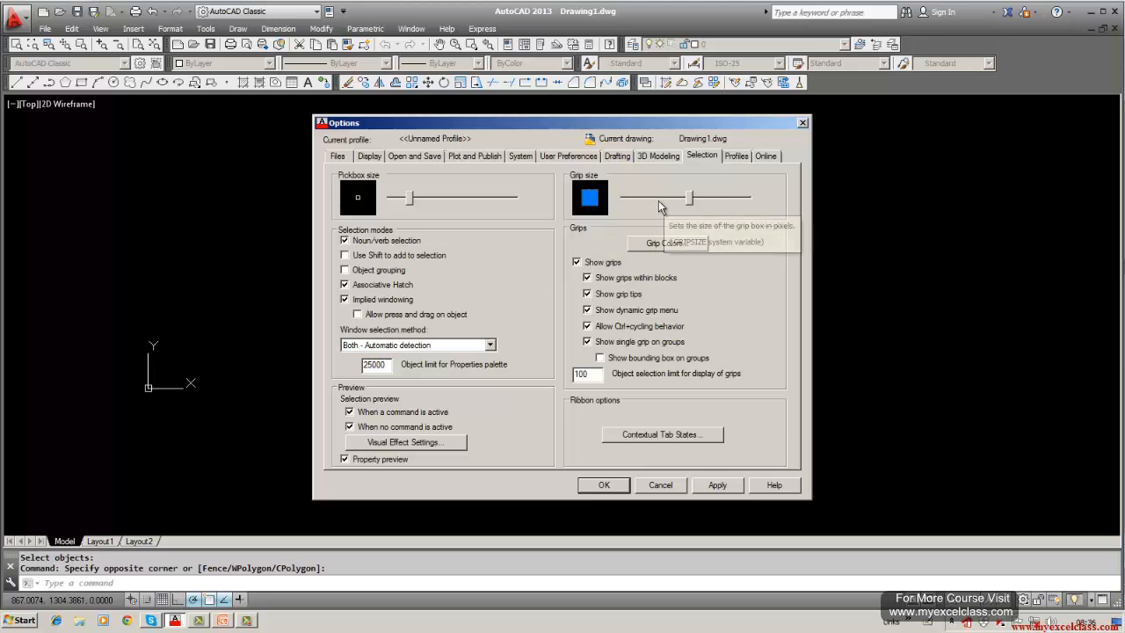
{"action": "left_click", "coordinate": [640, 201]}
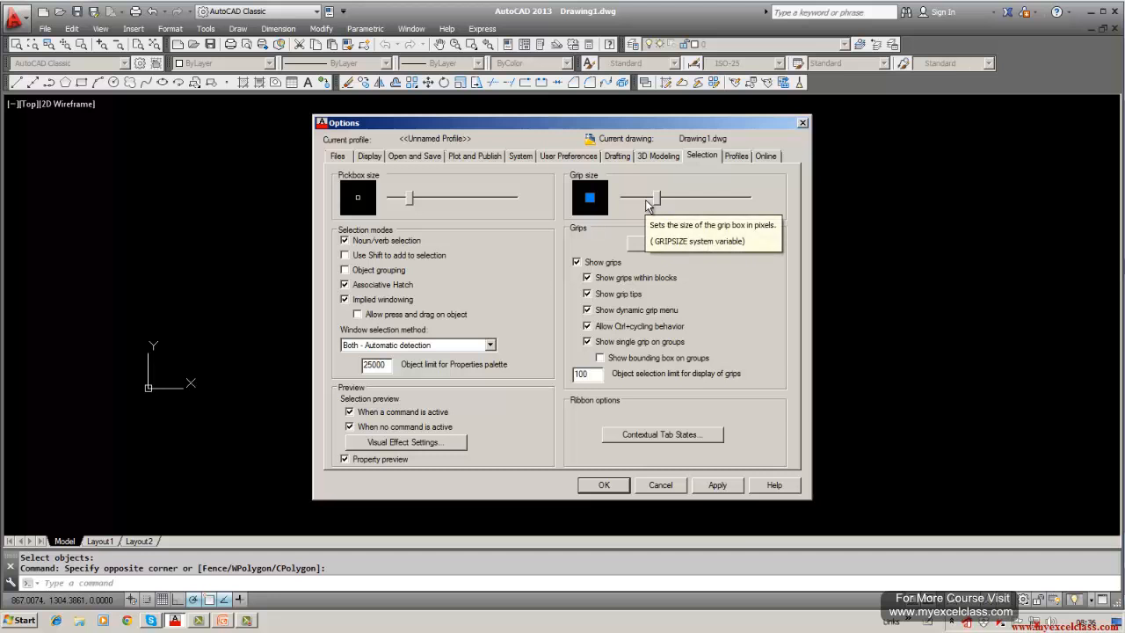
- Review the grip color settings without altering them, apply the options and return to the drawing
{"action": "left_click", "coordinate": [649, 244]}
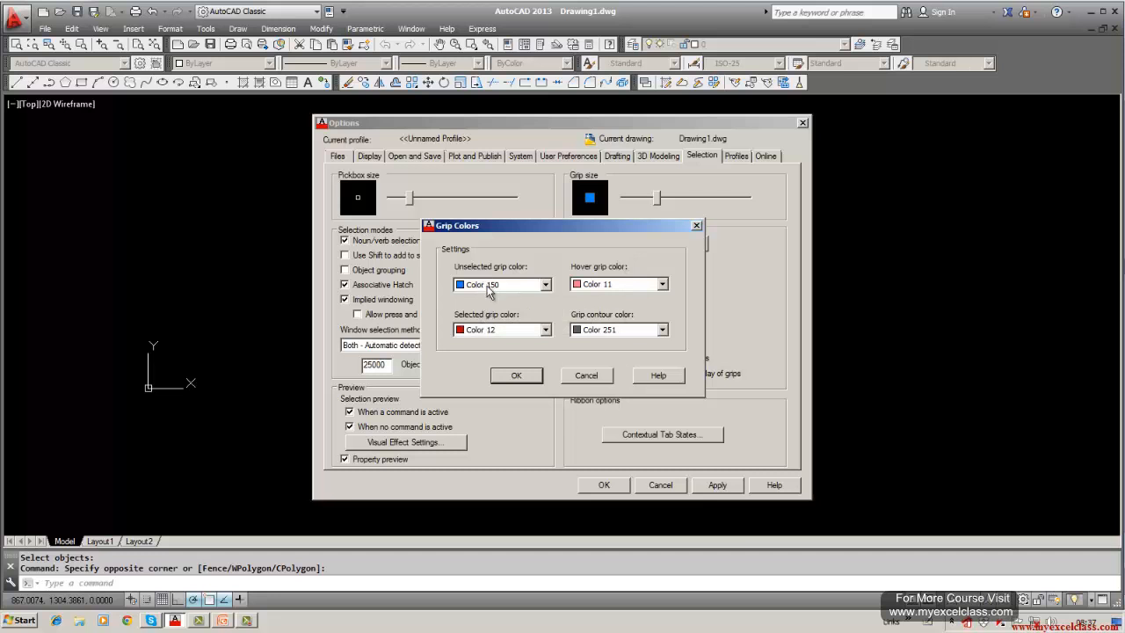
{"action": "left_click", "coordinate": [513, 377]}
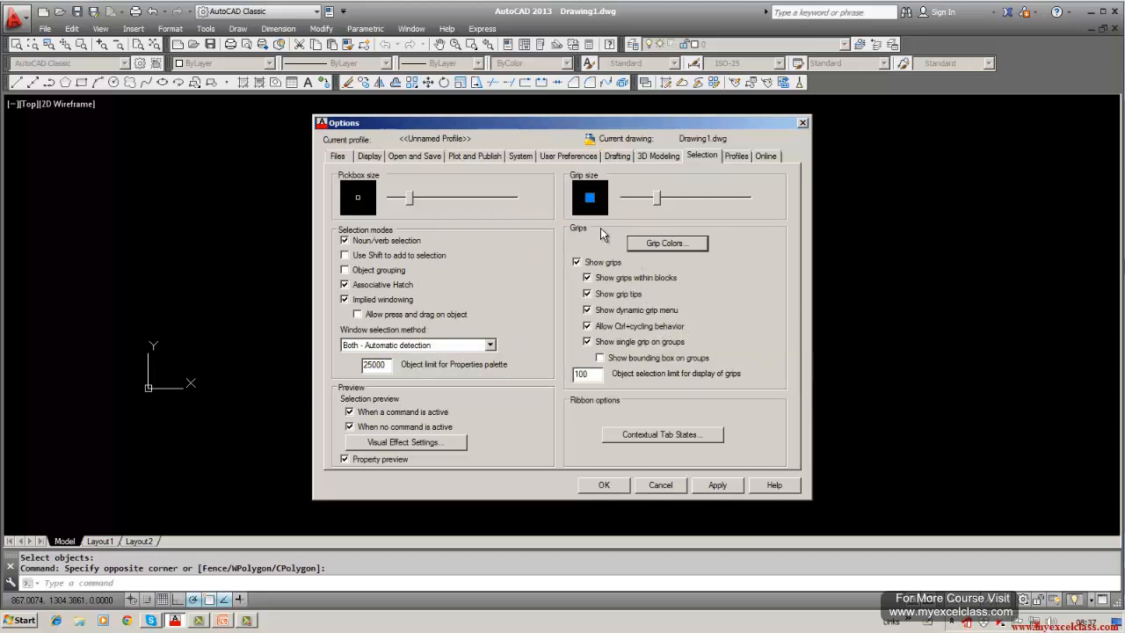
{"action": "left_click", "coordinate": [717, 484]}
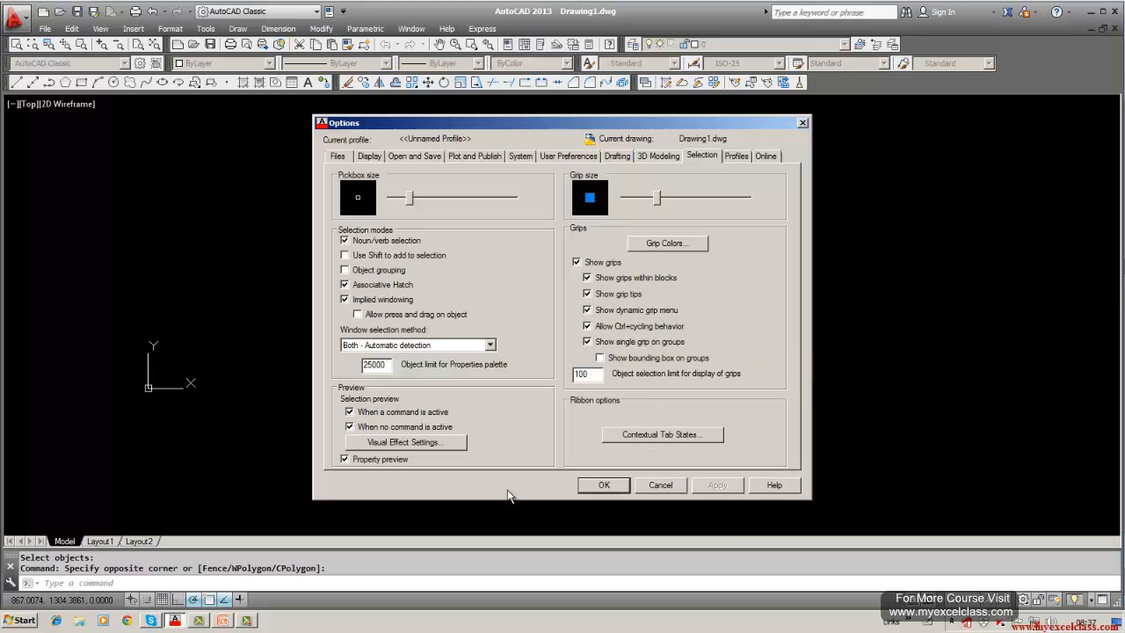
{"action": "left_click", "coordinate": [582, 485]}
{"action": "left_click", "coordinate": [589, 387]}
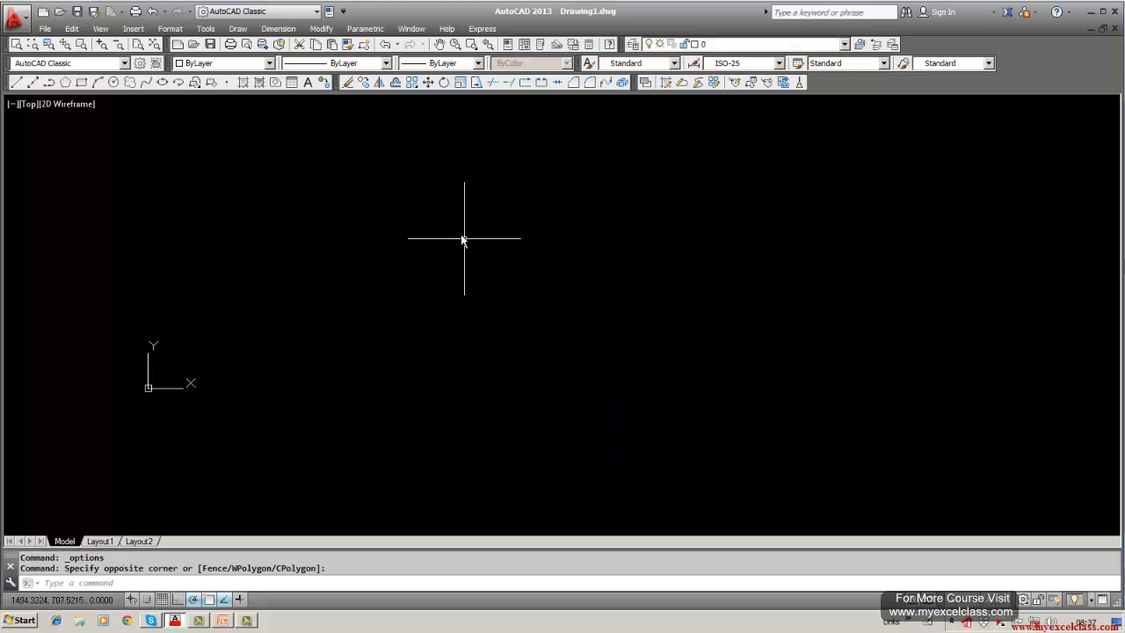
- Draw a short, slightly rising line to the right of the origin and select it to show its grips
{"action": "left_click", "coordinate": [15, 82]}
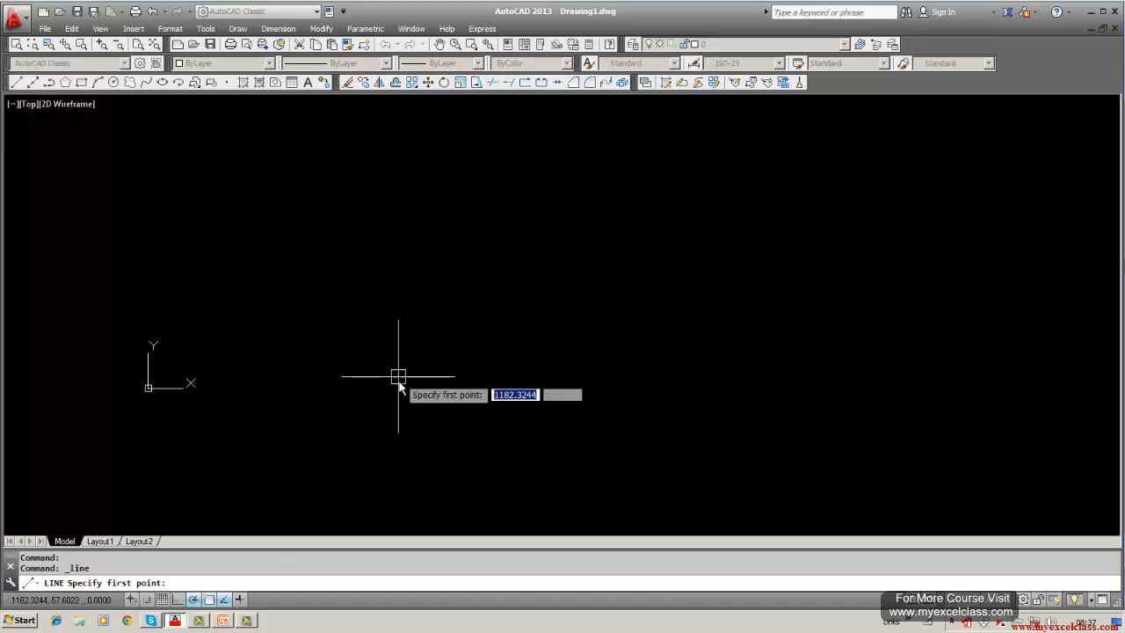
{"action": "left_click", "coordinate": [279, 335]}
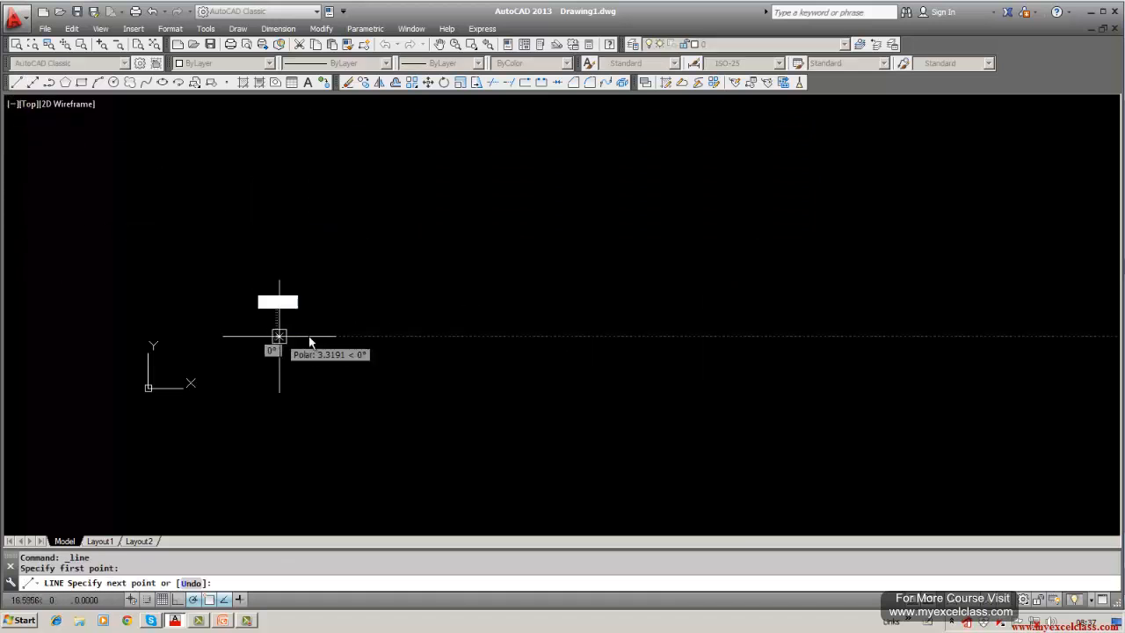
{"action": "left_click", "coordinate": [501, 324]}
{"action": "key", "text": "Return"}
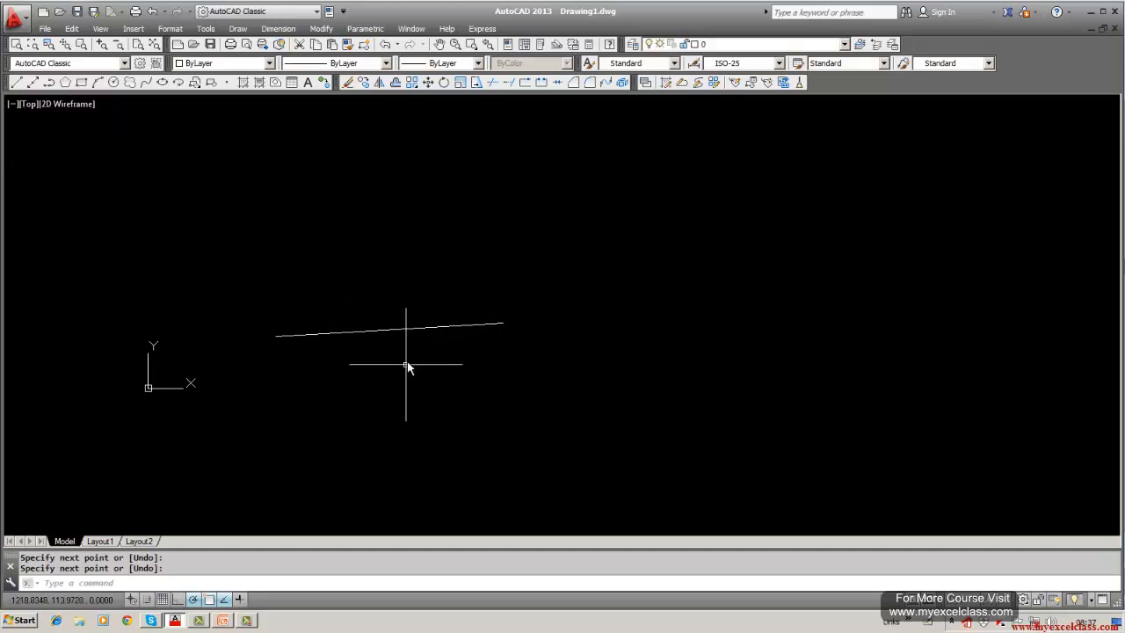
{"action": "left_click", "coordinate": [411, 328]}
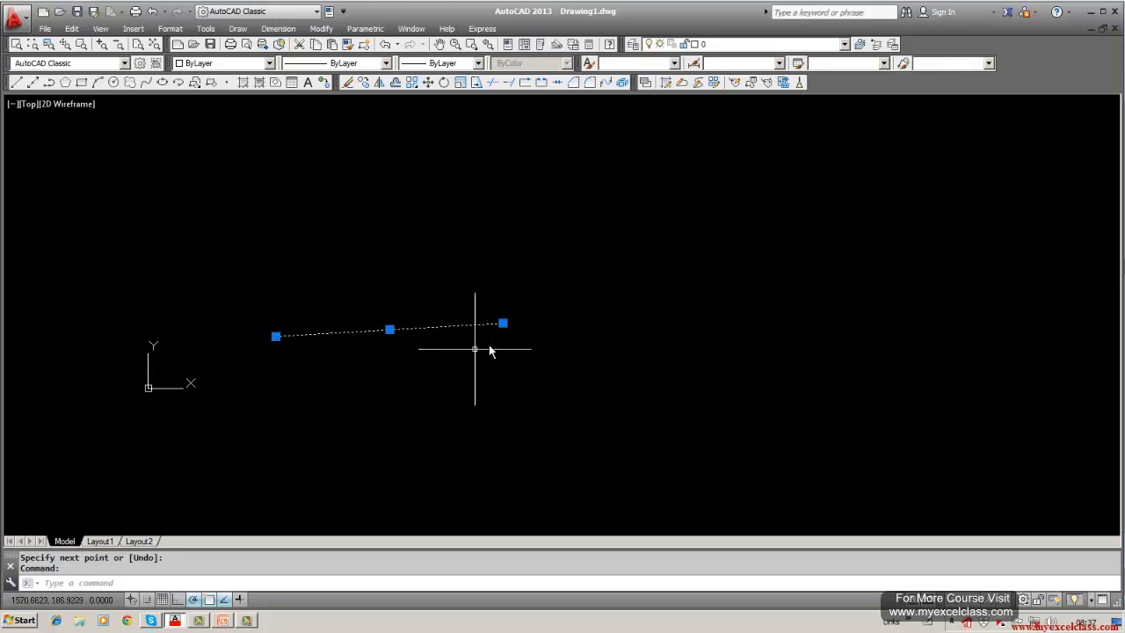
{"action": "mouse_move", "coordinate": [502, 324]}
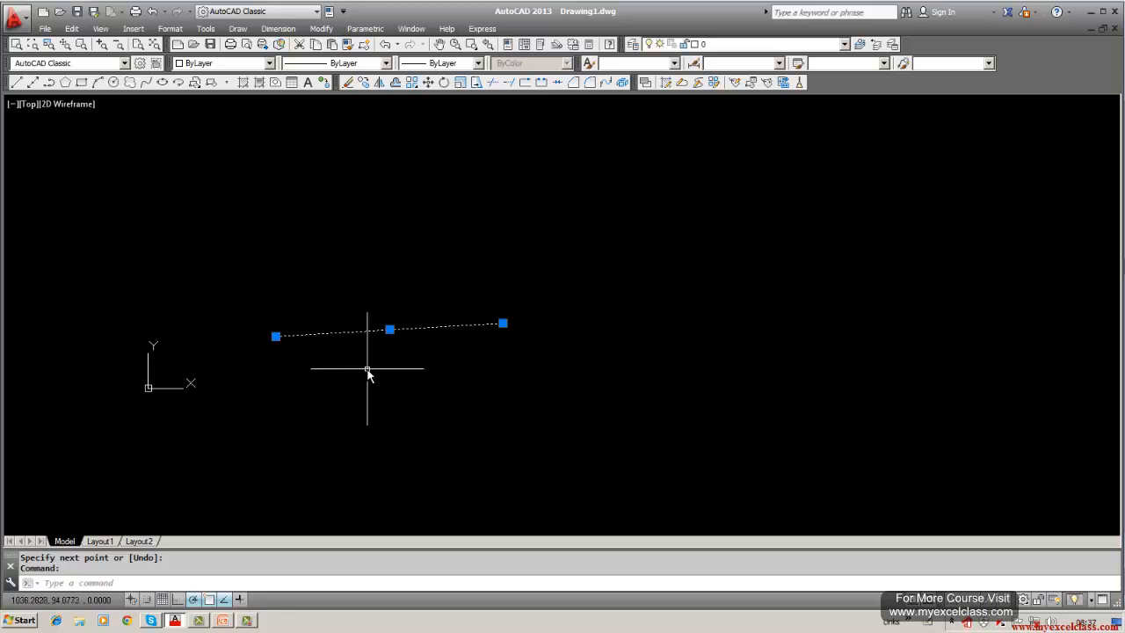
- Draw a second, slightly rising line about 2806 units long above the short line
{"action": "left_click", "coordinate": [16, 88]}
{"action": "left_click", "coordinate": [243, 239]}
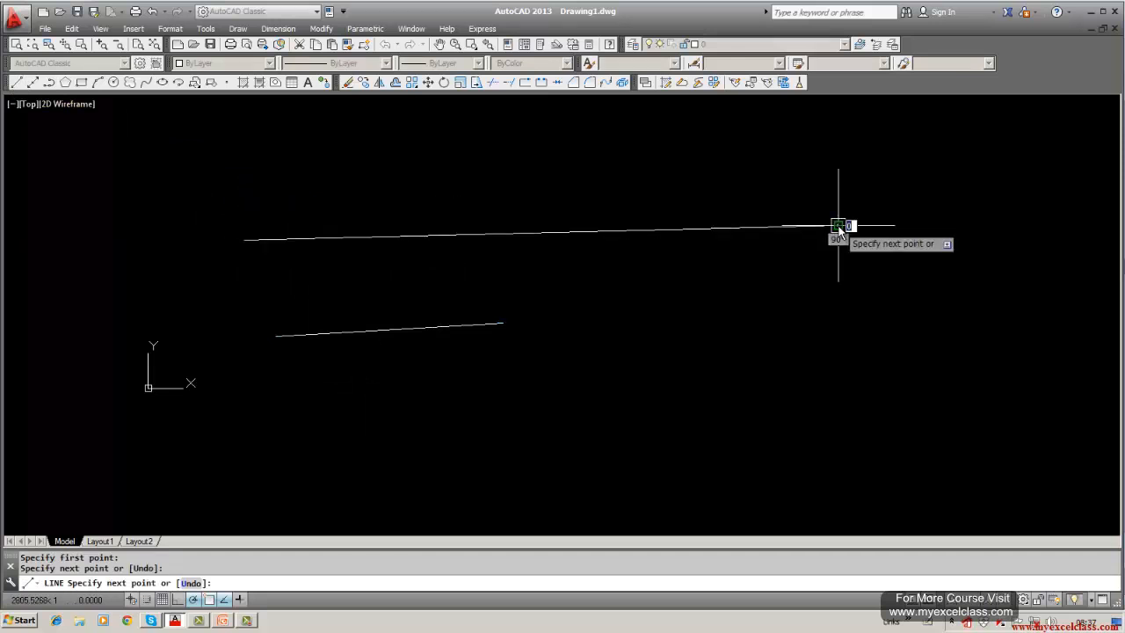
{"action": "left_click", "coordinate": [838, 227]}
{"action": "key", "text": "Return"}
- Stretch the upper line by its right end grip to a length of 4000 at an angle of 15 degrees
{"action": "left_click", "coordinate": [528, 233]}
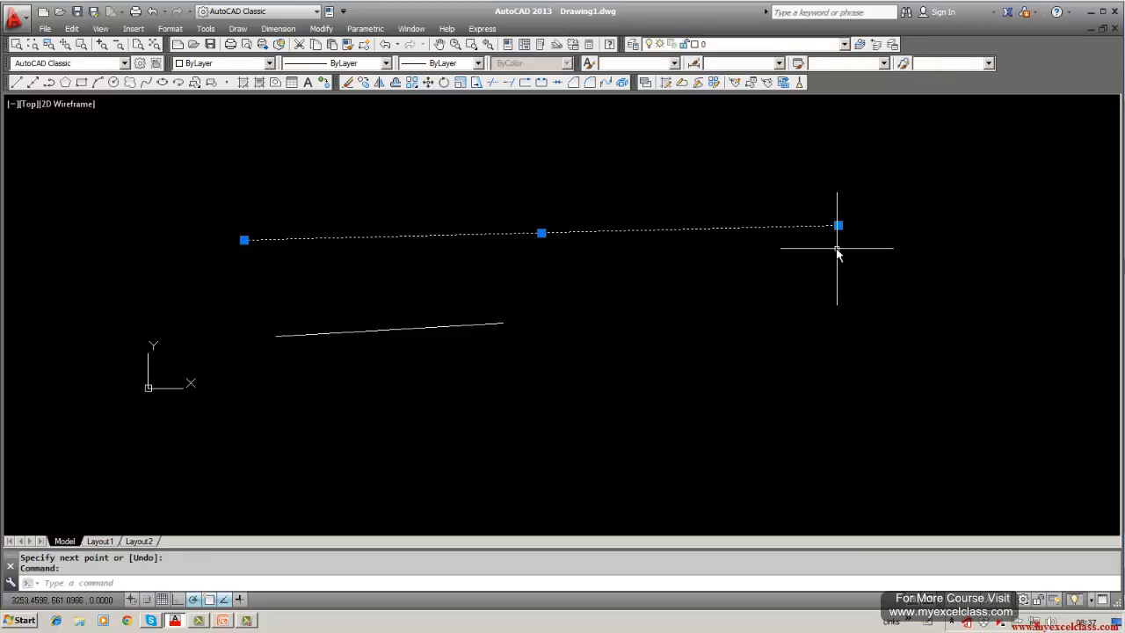
{"action": "mouse_move", "coordinate": [838, 227]}
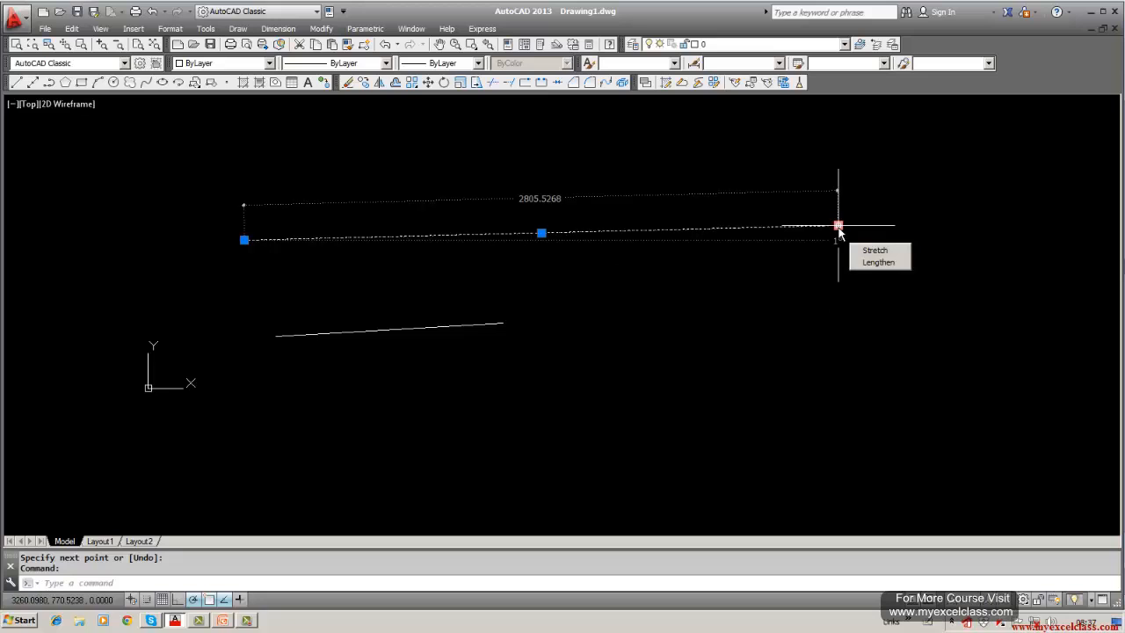
{"action": "left_click", "coordinate": [837, 227]}
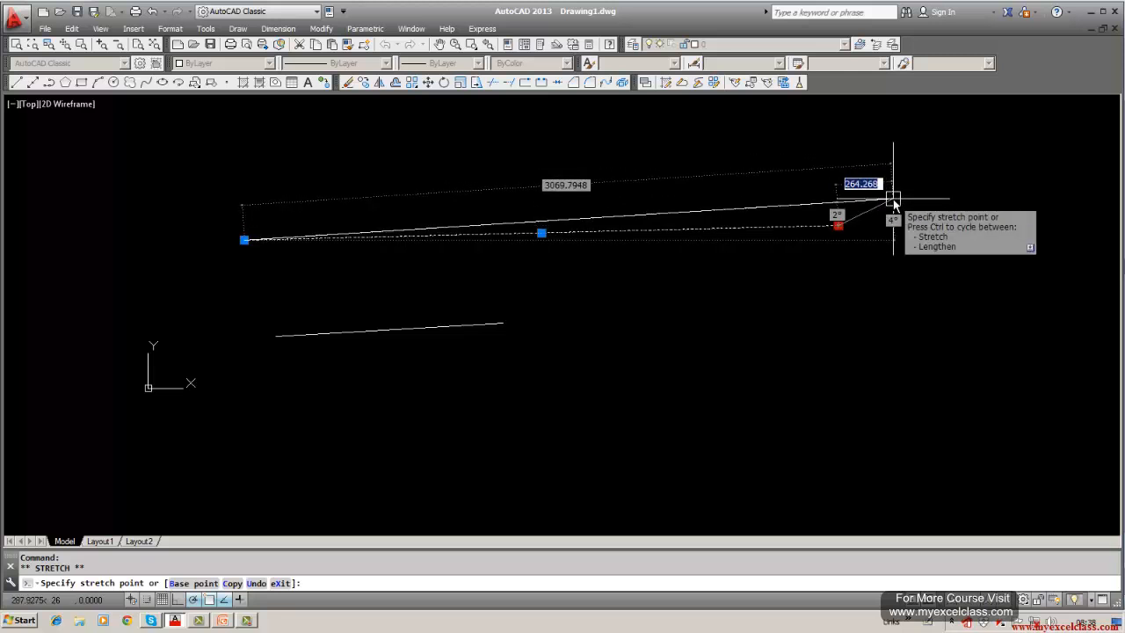
{"action": "key", "text": "Tab"}
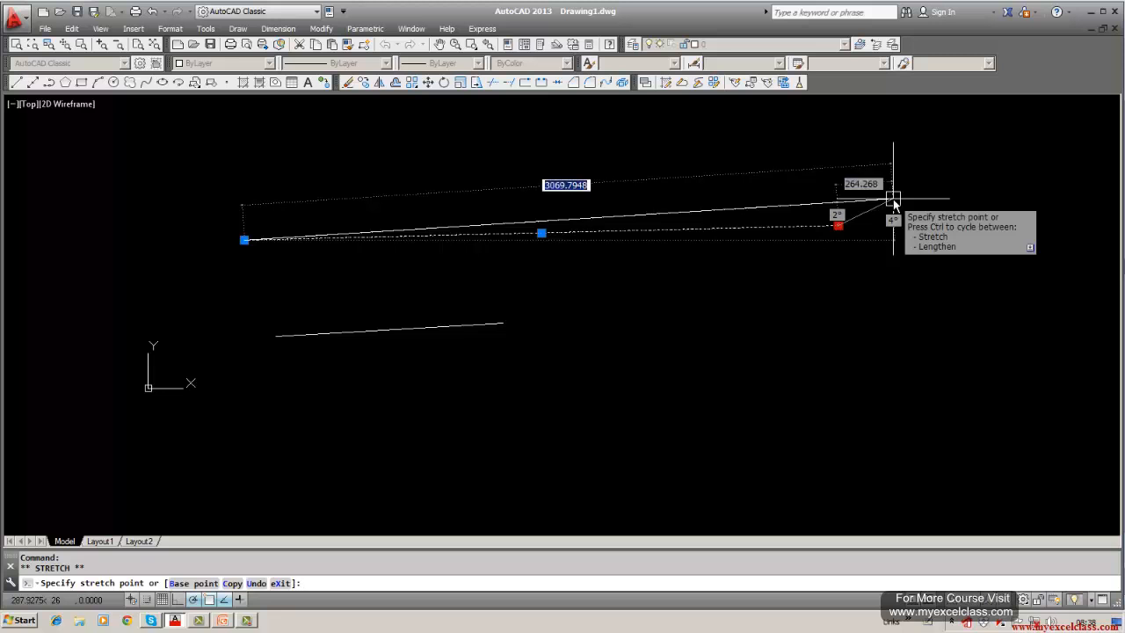
{"action": "type", "text": "4000"}
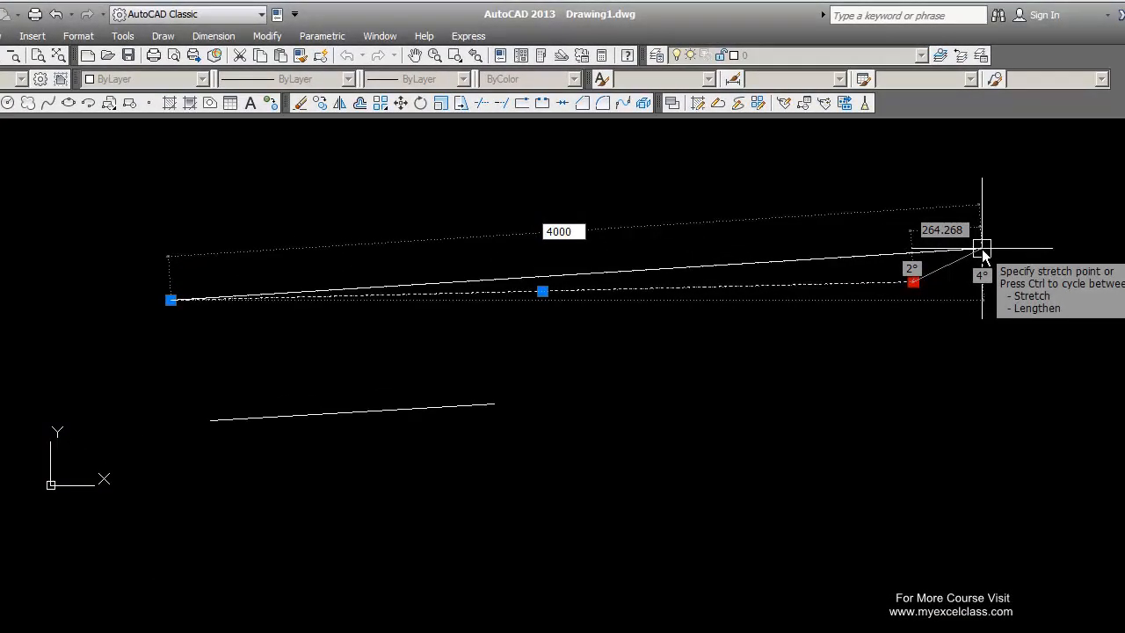
{"action": "key", "text": "Tab"}
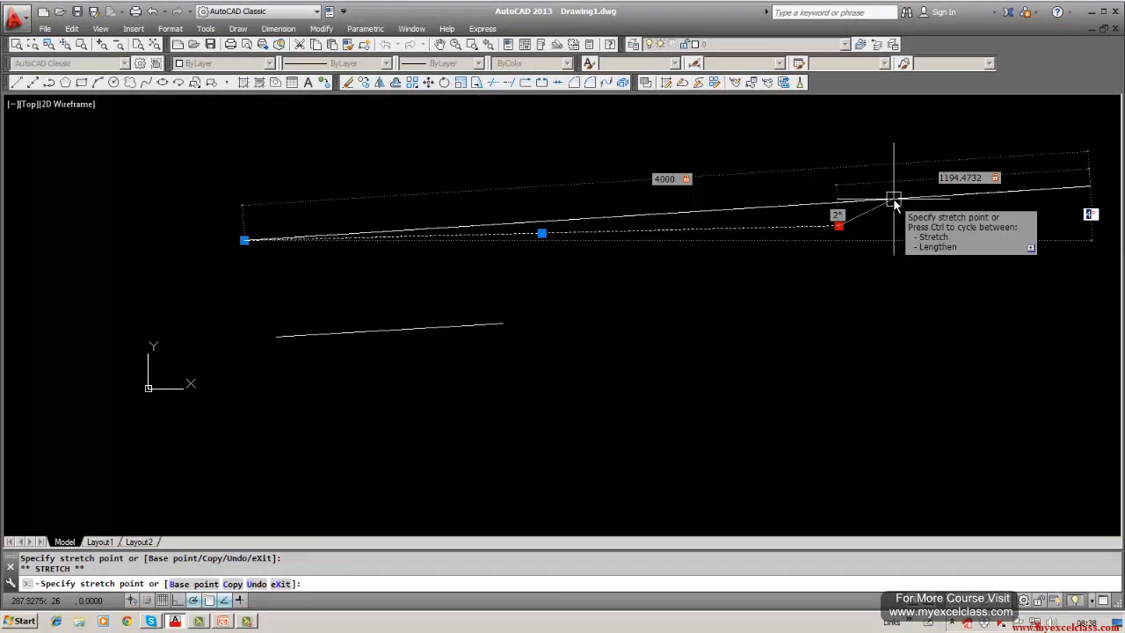
{"action": "type", "text": "15"}
{"action": "key", "text": "Return"}
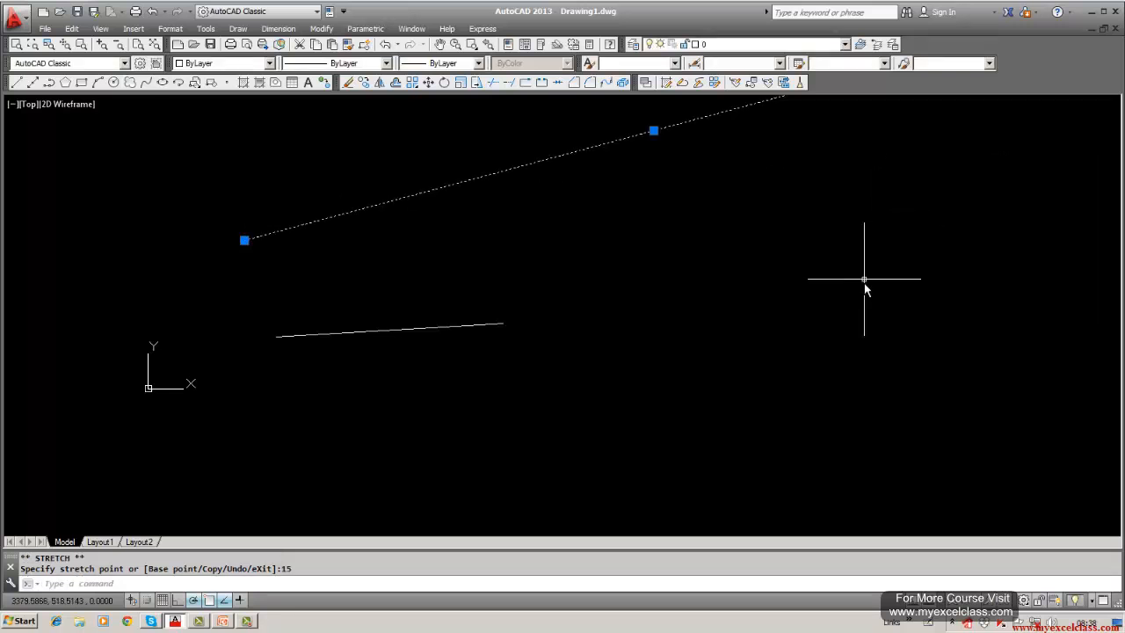
{"action": "type", "text": "l"}
{"action": "key", "text": "Return"}
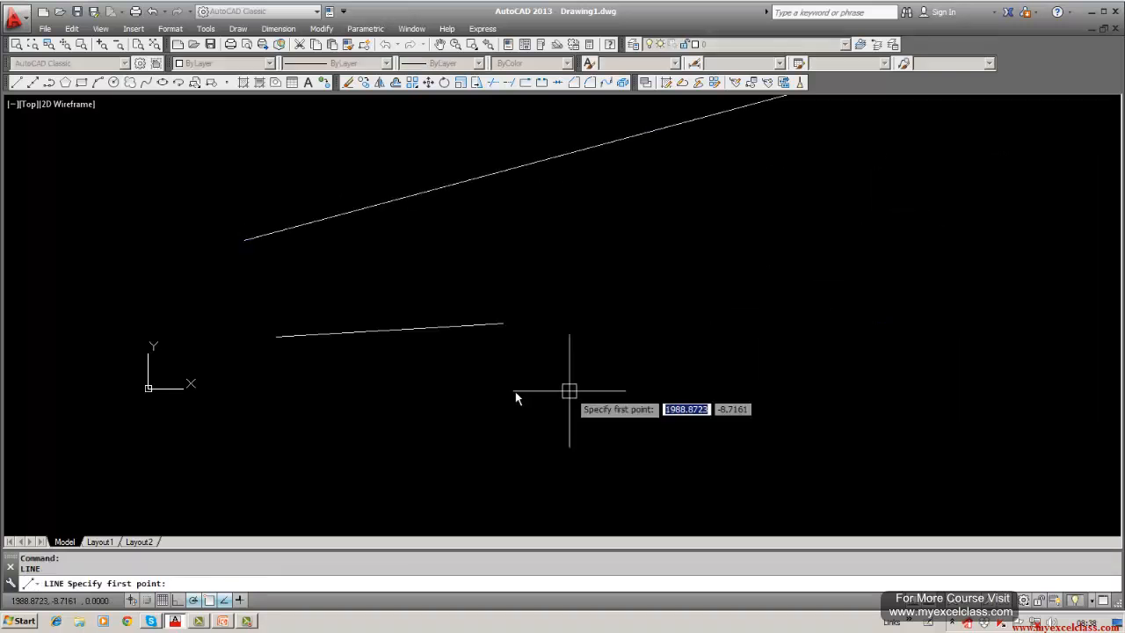
{"action": "key", "text": "Escape"}
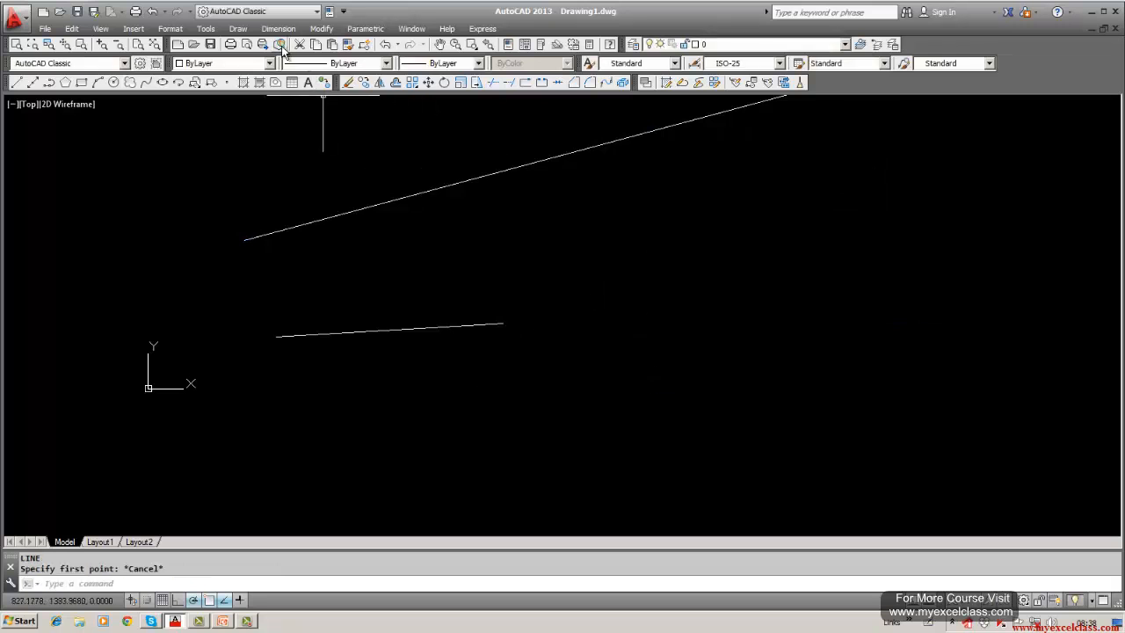
- Stretch the upper line by its right end grip to a length of 3000 at 0 degrees, and deselect it
{"action": "left_click", "coordinate": [154, 45]}
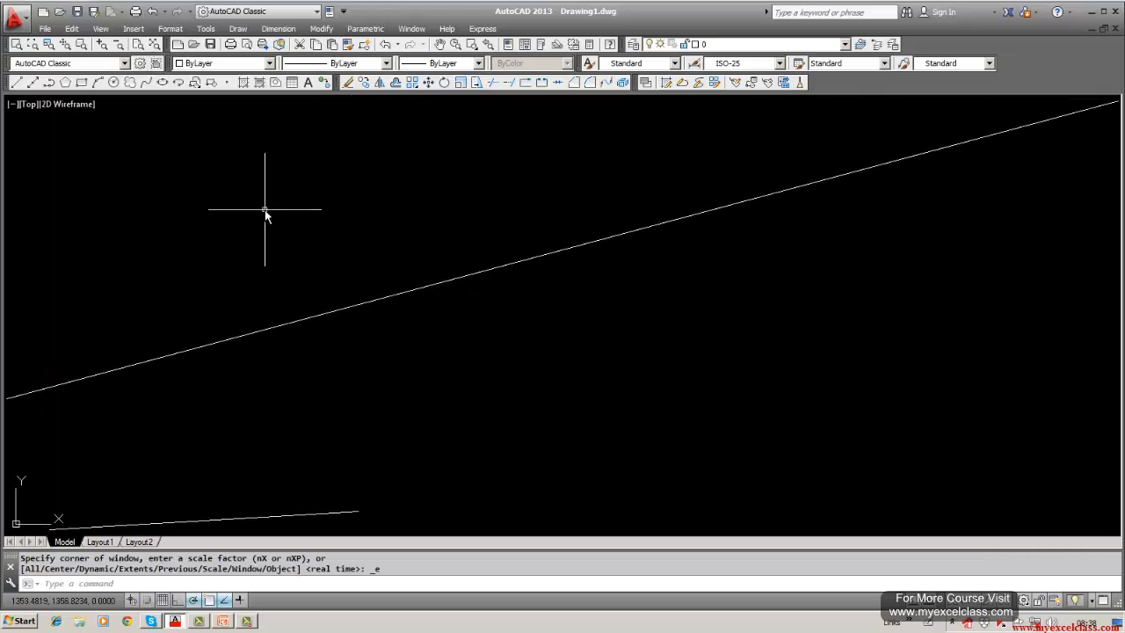
{"action": "scroll", "coordinate": [265, 211], "scroll_direction": "down", "scroll_amount": 1}
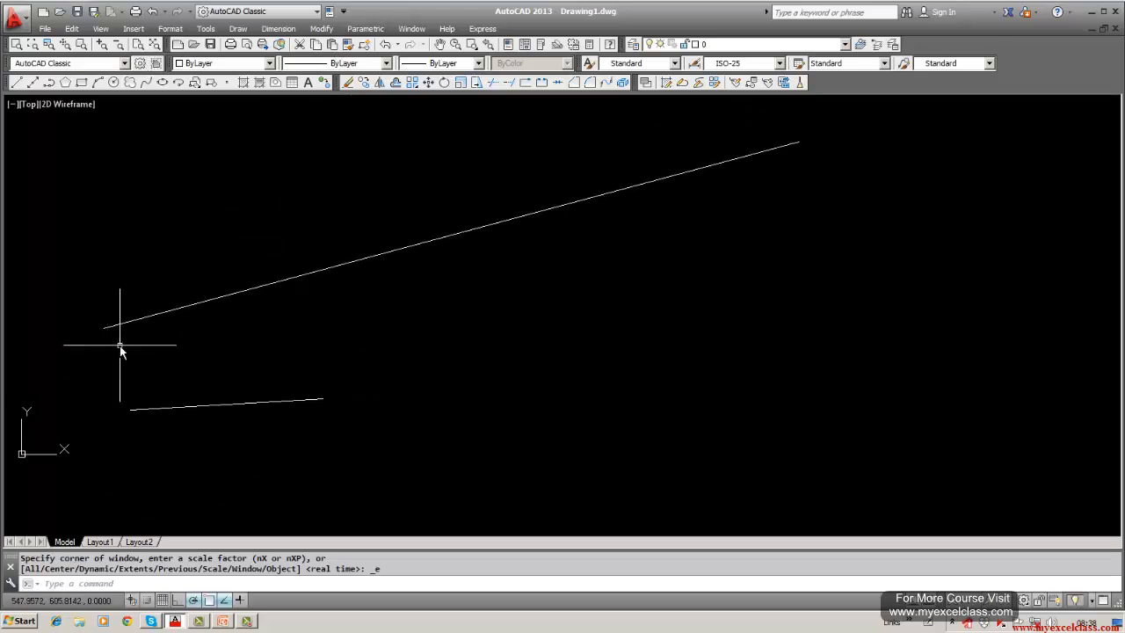
{"action": "left_click", "coordinate": [276, 282]}
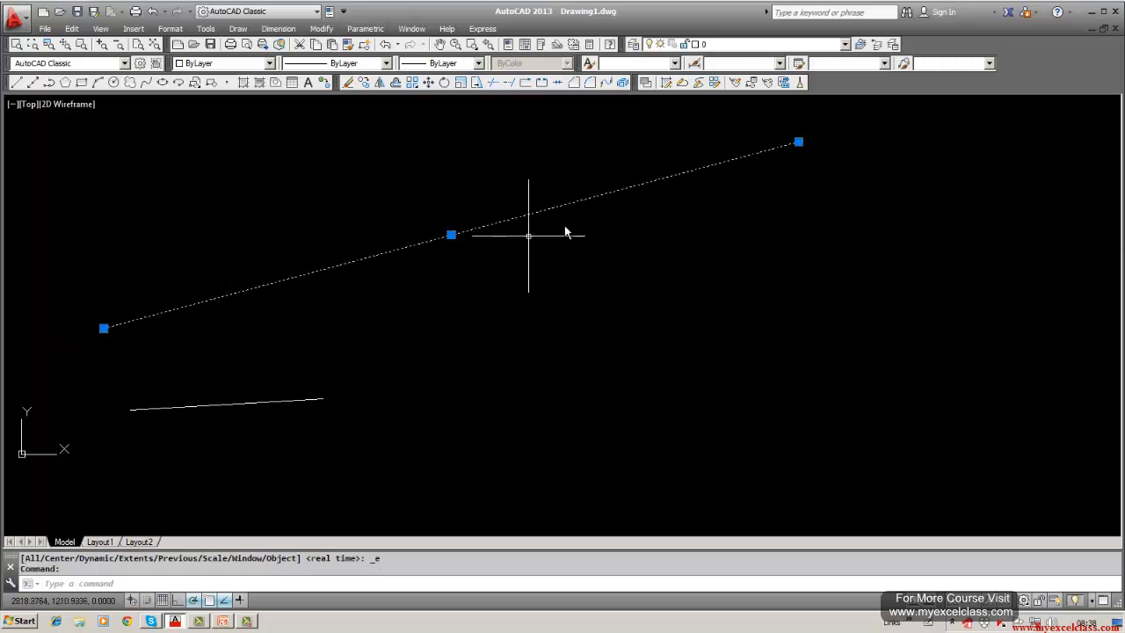
{"action": "left_click", "coordinate": [798, 142]}
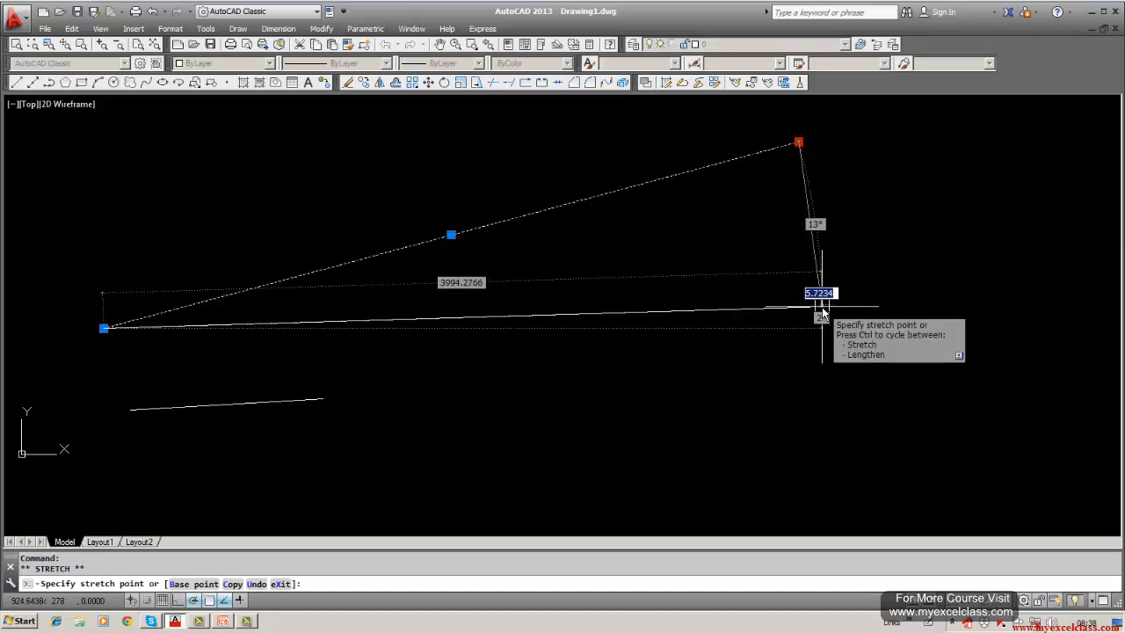
{"action": "key", "text": "Tab"}
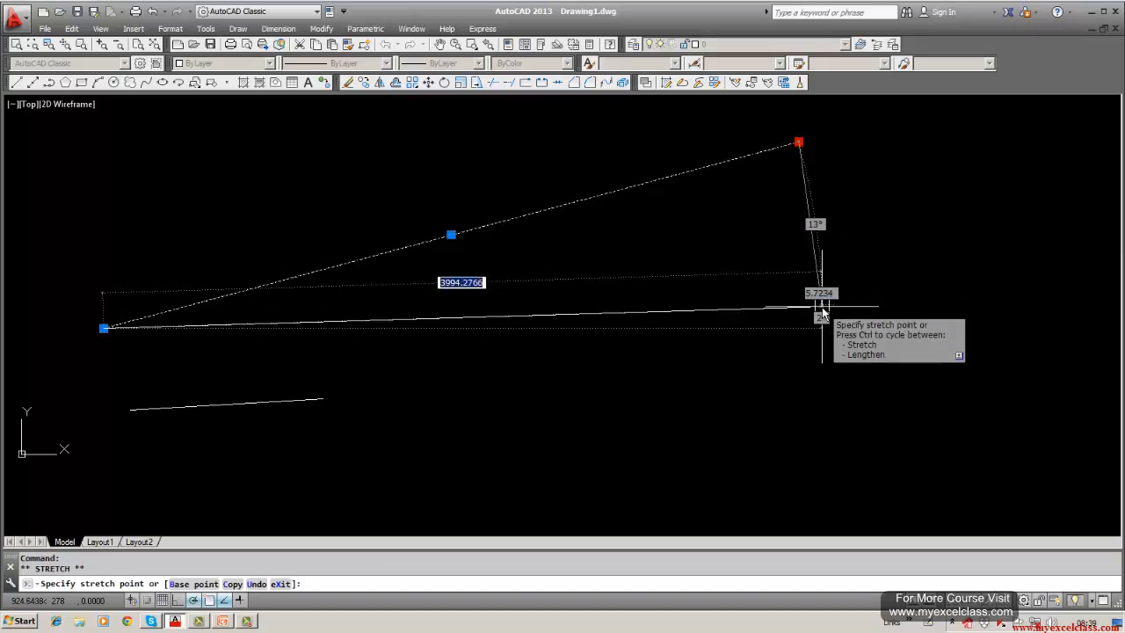
{"action": "type", "text": "3000"}
{"action": "key", "text": "Tab"}
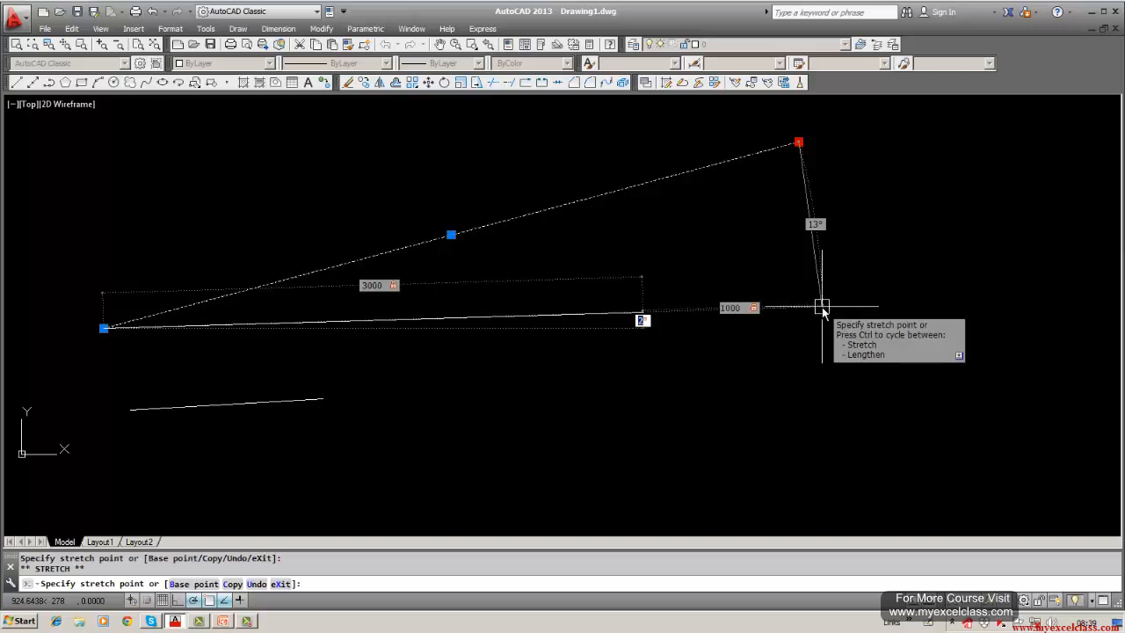
{"action": "type", "text": "0"}
{"action": "key", "text": "Return"}
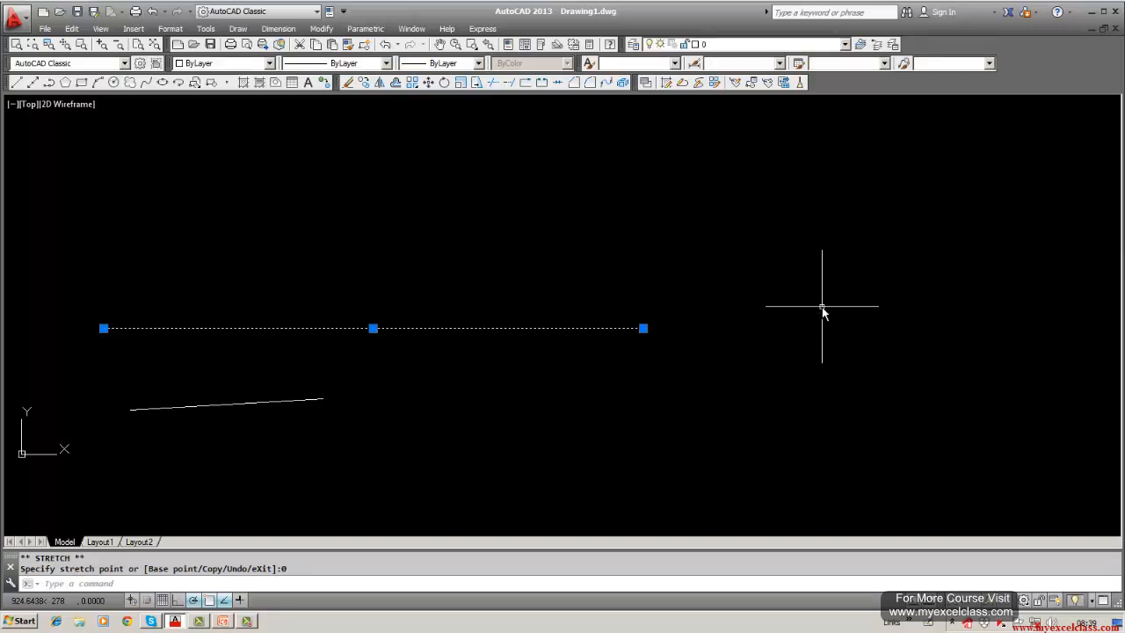
{"action": "key", "text": "Escape"}
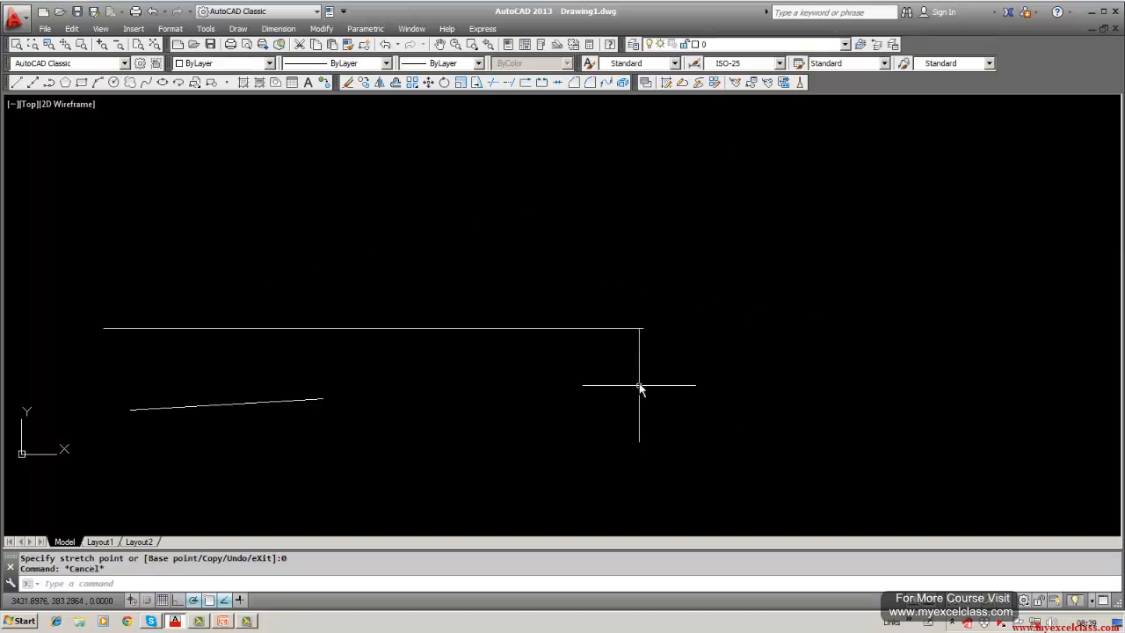
- Stretch the upper line by its right end grip to a length of 3000 at -10 degrees, and deselect it
{"action": "left_click", "coordinate": [604, 329]}
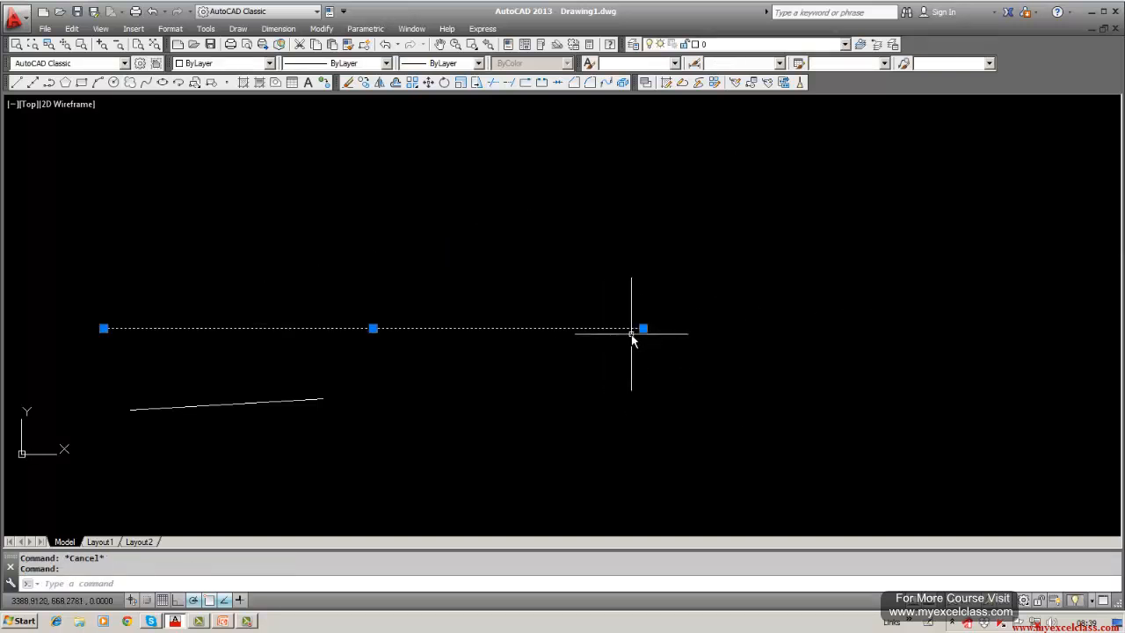
{"action": "left_click", "coordinate": [643, 328]}
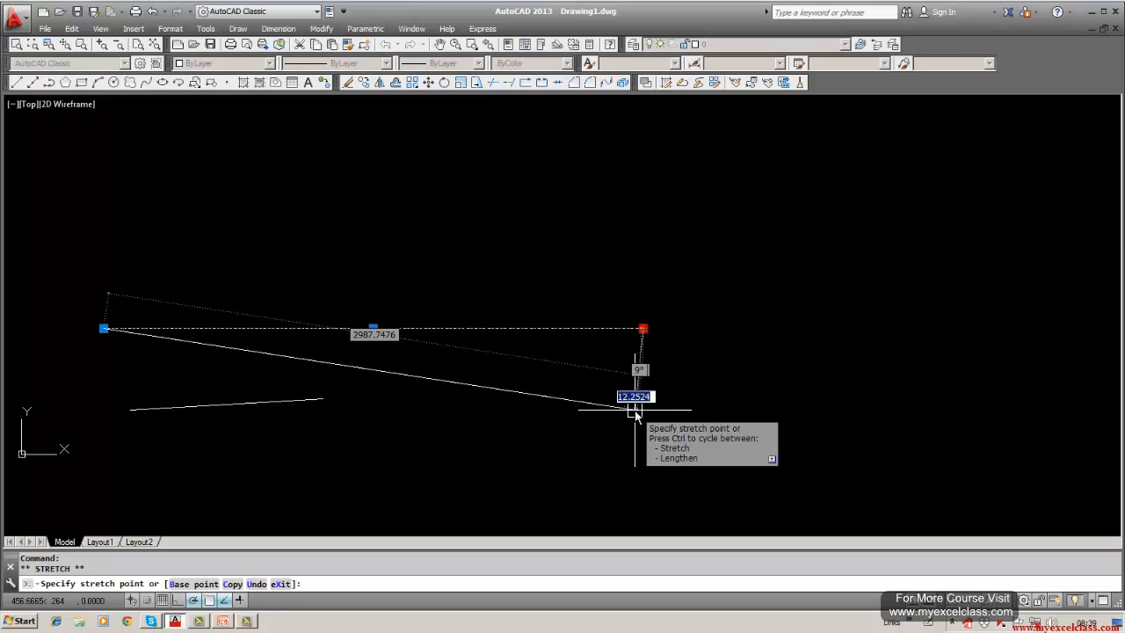
{"action": "key", "text": "Tab"}
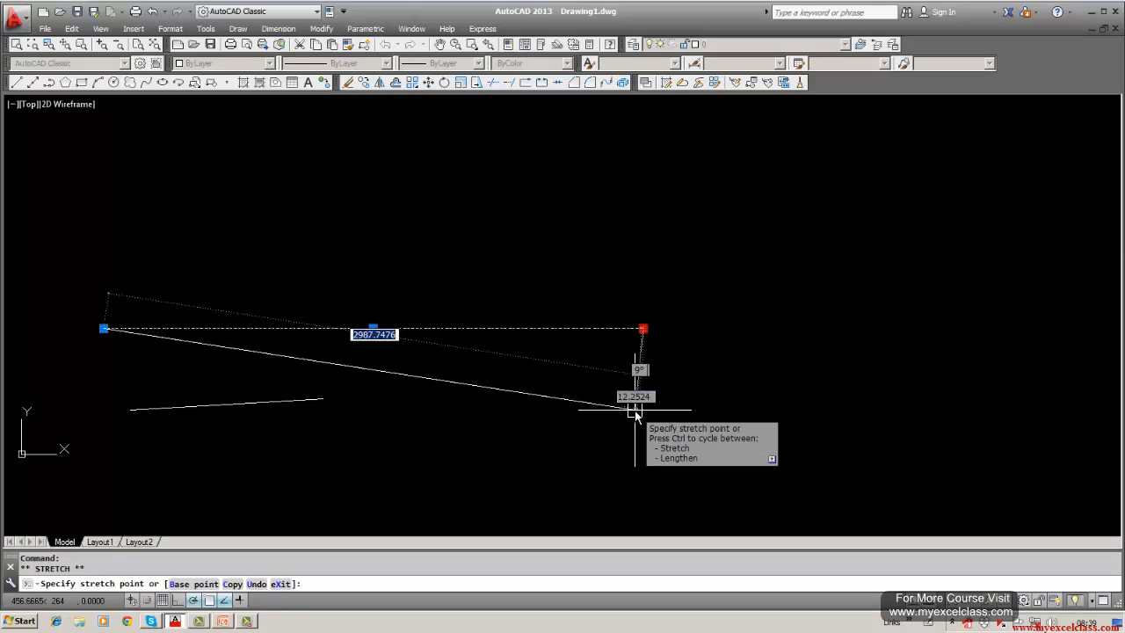
{"action": "type", "text": "3000"}
{"action": "key", "text": "Tab"}
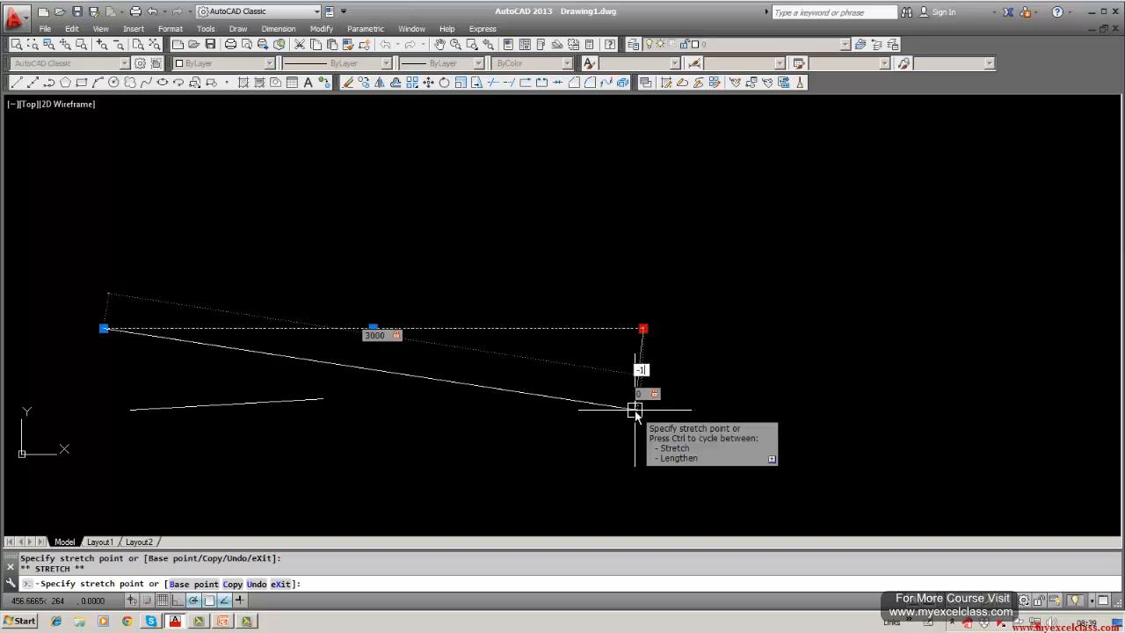
{"action": "key", "text": "Return"}
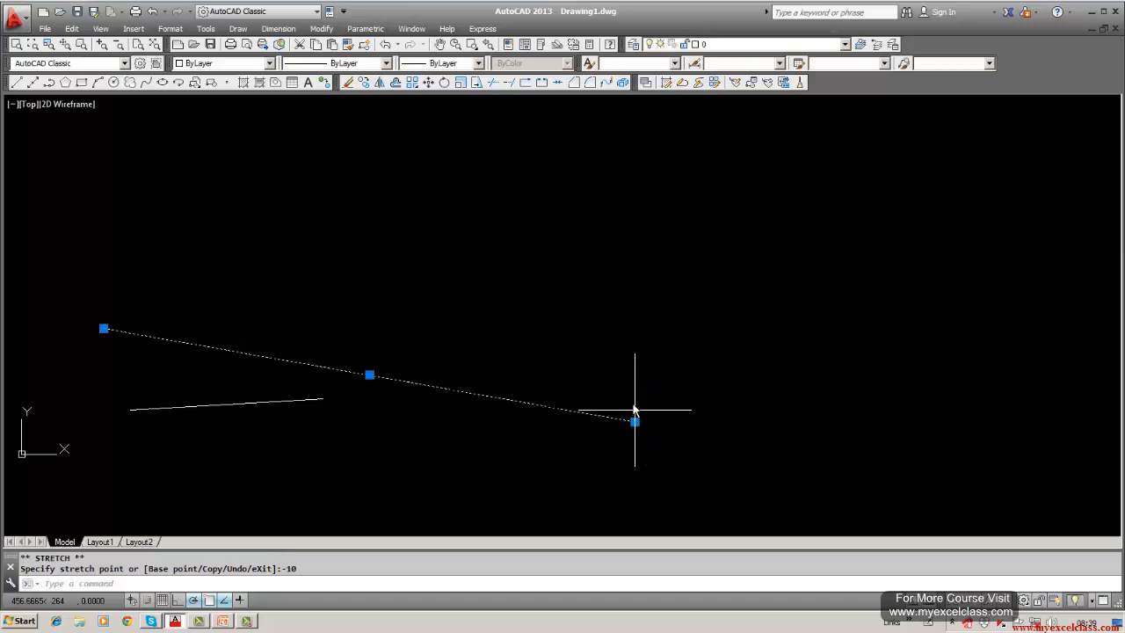
{"action": "key", "text": "Escape"}
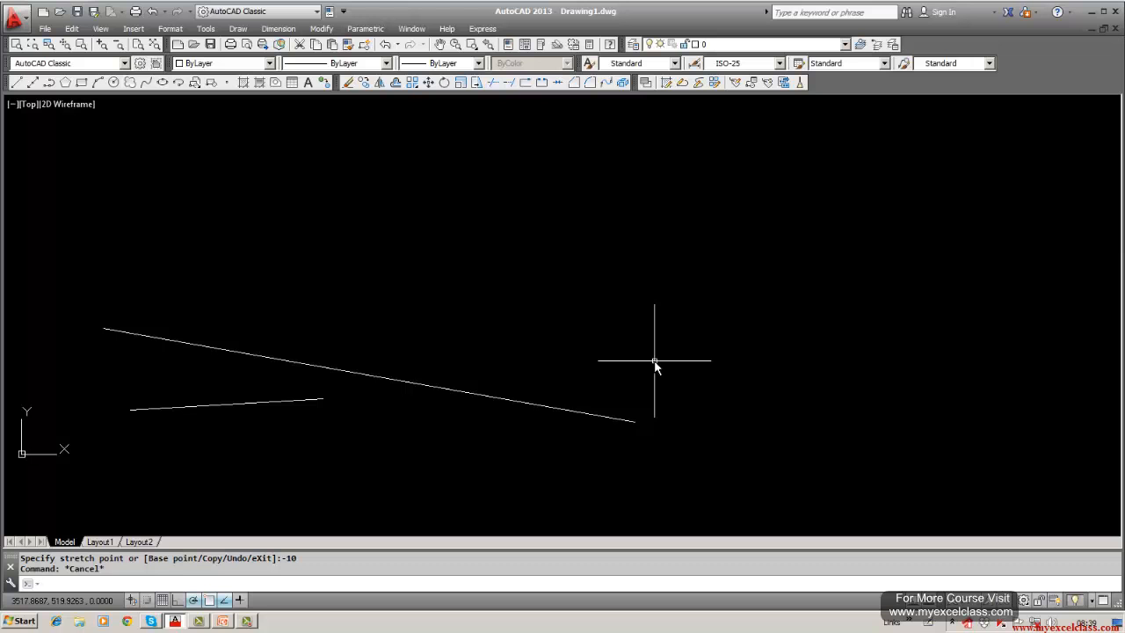
{"action": "left_click", "coordinate": [492, 400]}
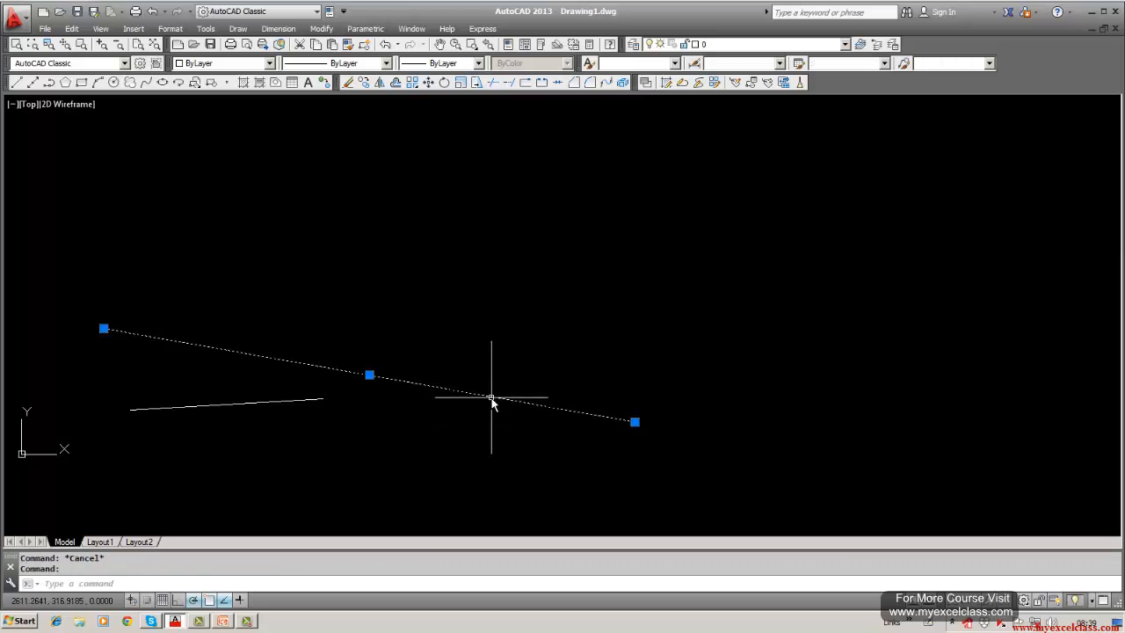
{"action": "left_click", "coordinate": [635, 423]}
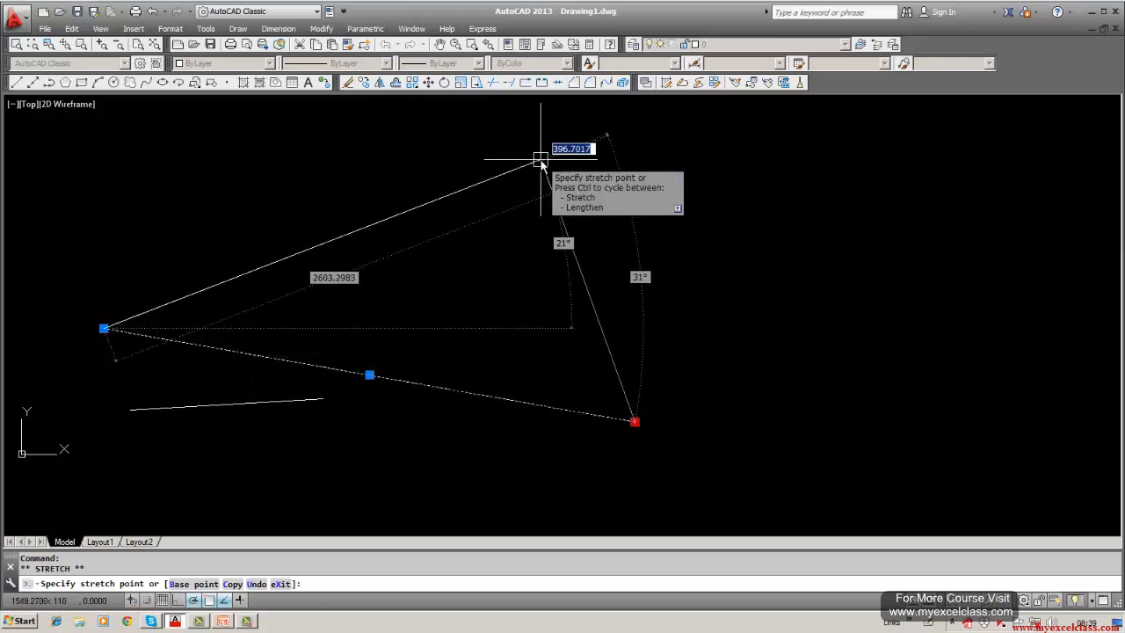
{"action": "key", "text": "Escape"}
{"action": "key", "text": "Escape"}
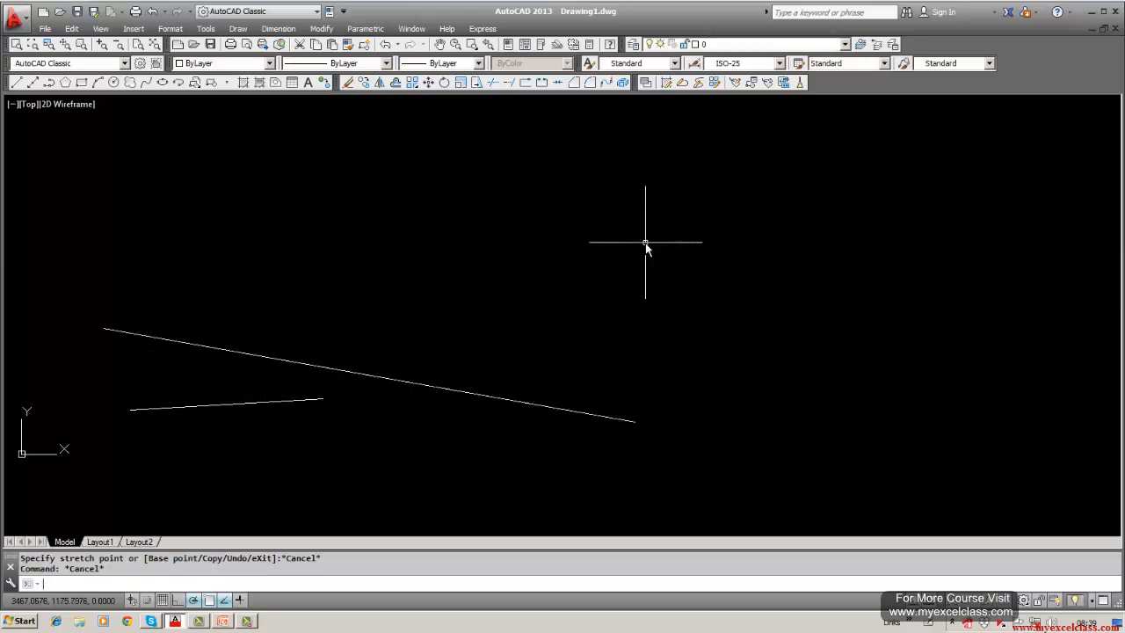
- Draw a new line sloping down to the right, up and to the right of the existing two lines
{"action": "left_click", "coordinate": [16, 82]}
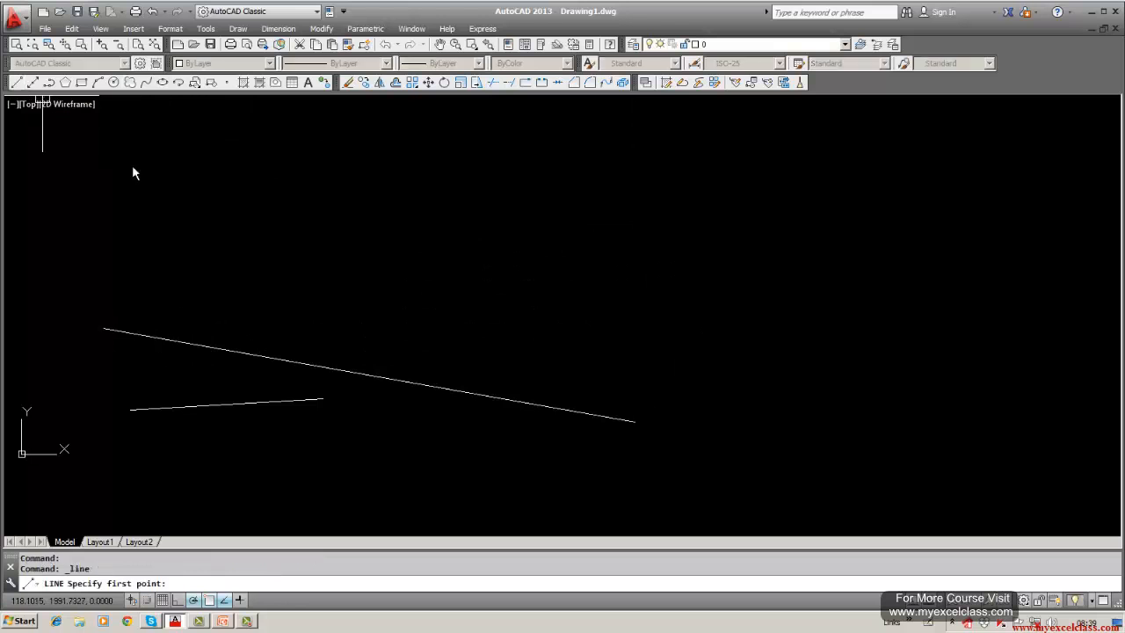
{"action": "left_click", "coordinate": [699, 203]}
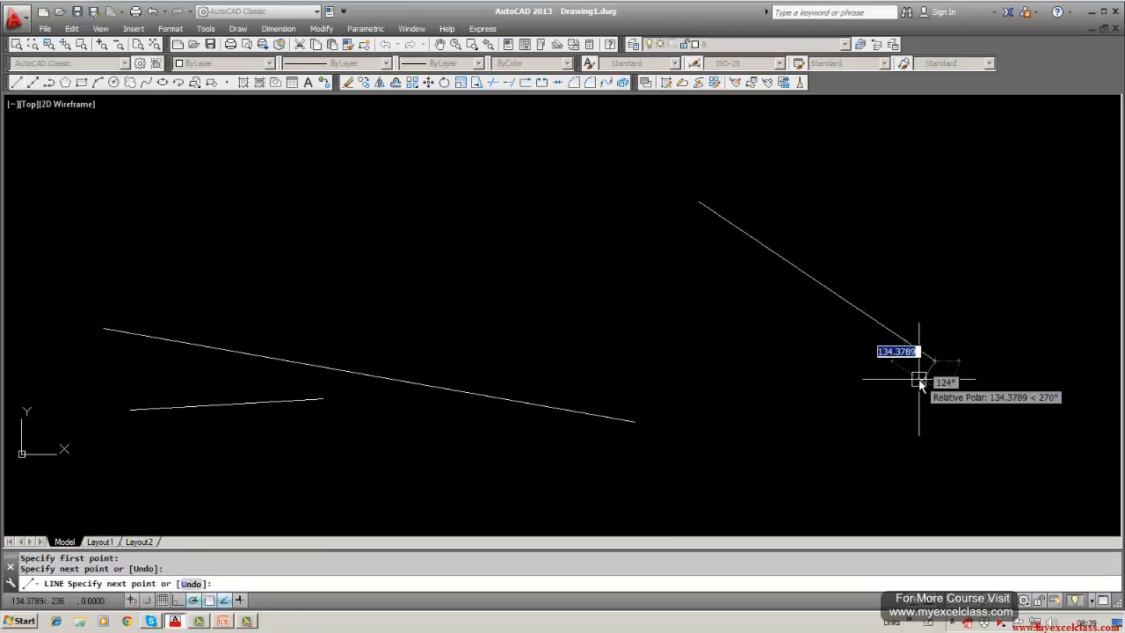
{"action": "left_click", "coordinate": [919, 380]}
{"action": "key", "text": "Return"}
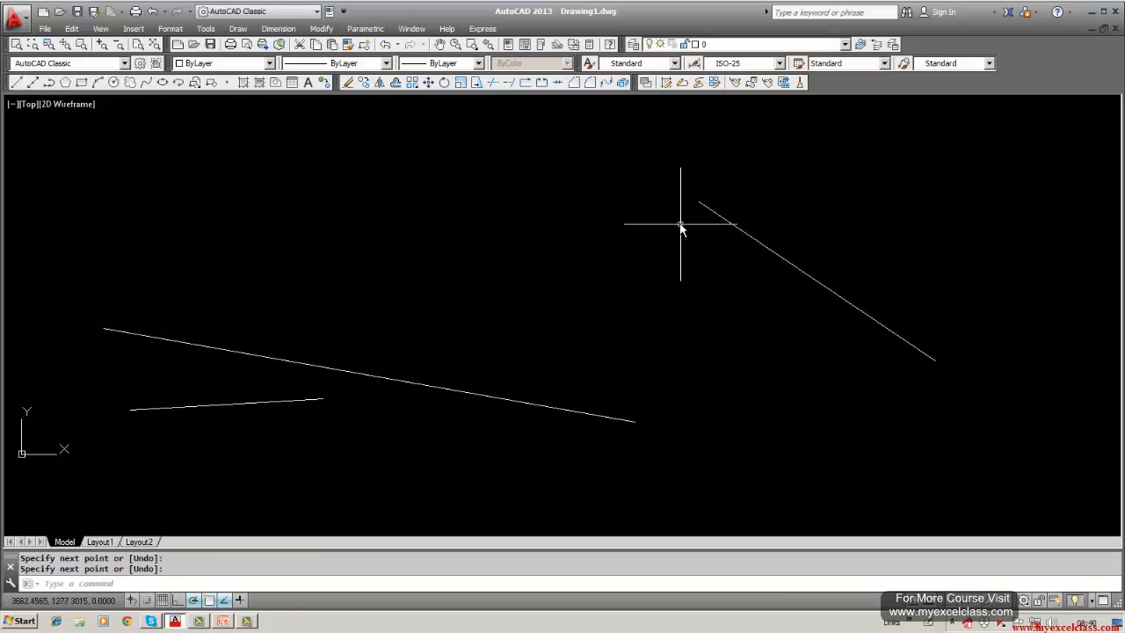
- Stretch the long line's right end grip onto the upper endpoint of the new sloping line, and deselect it
{"action": "left_click", "coordinate": [599, 418]}
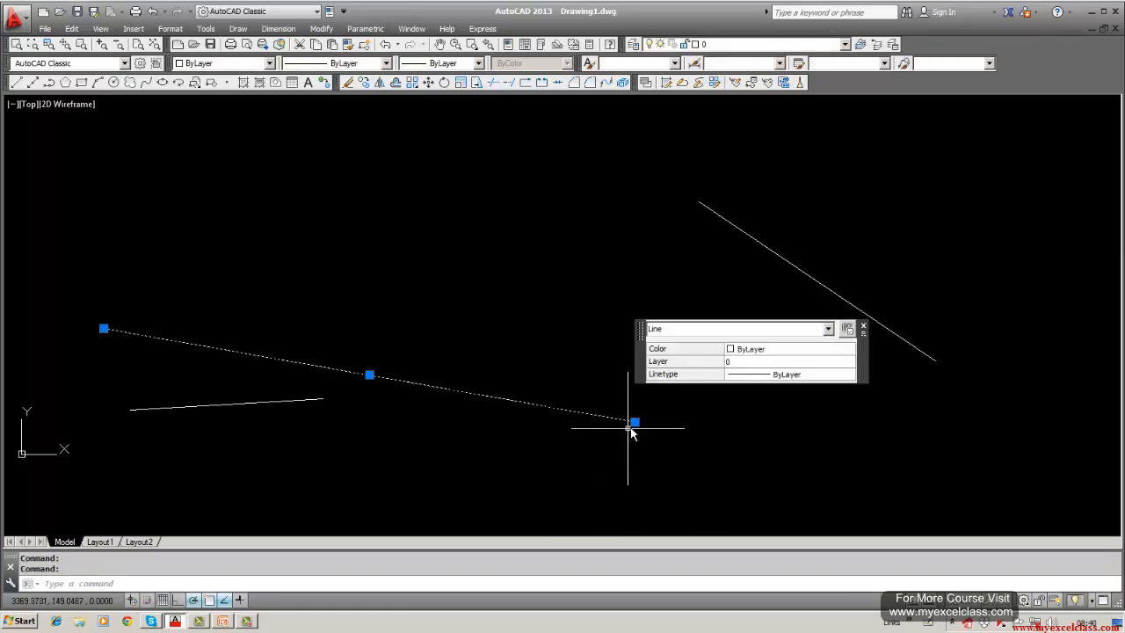
{"action": "left_click", "coordinate": [865, 322]}
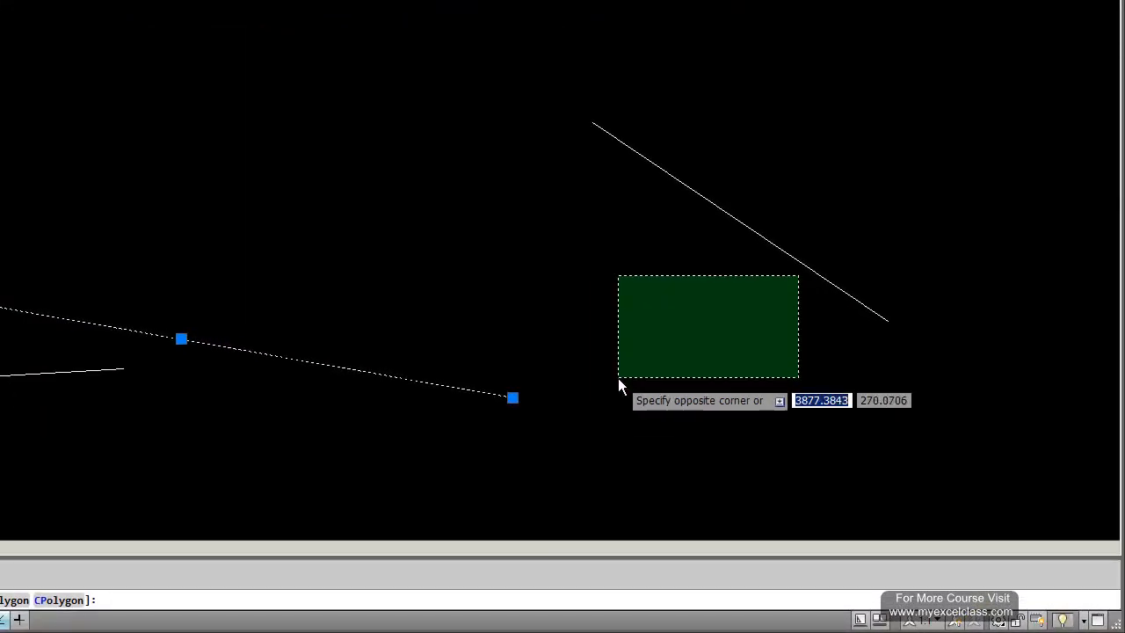
{"action": "left_click", "coordinate": [718, 406]}
{"action": "left_click", "coordinate": [513, 397]}
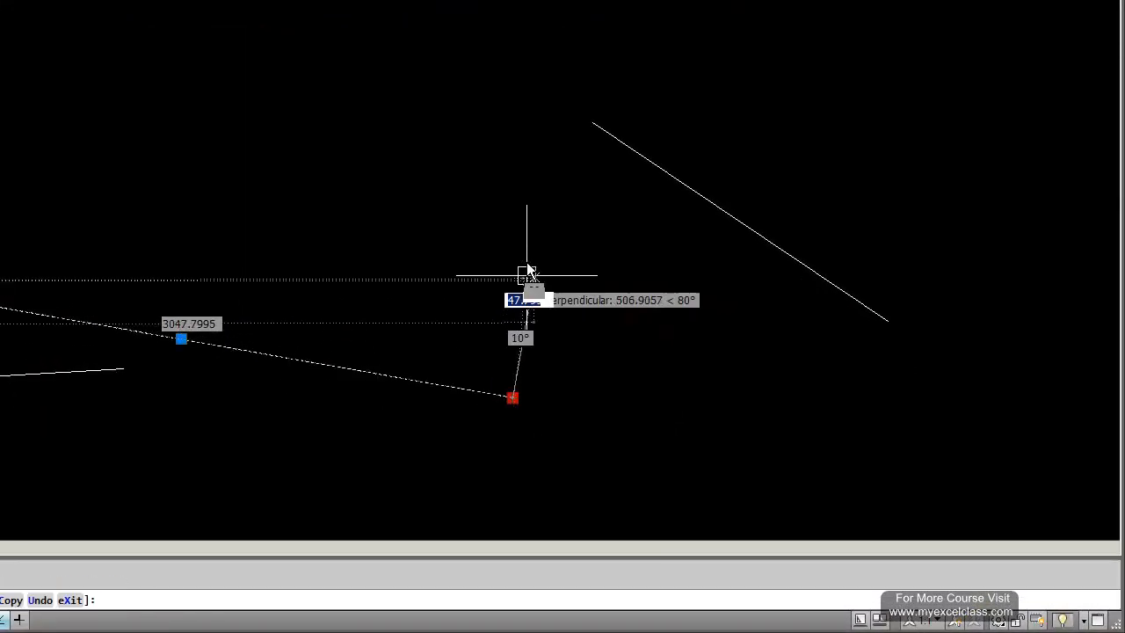
{"action": "left_click", "coordinate": [592, 124]}
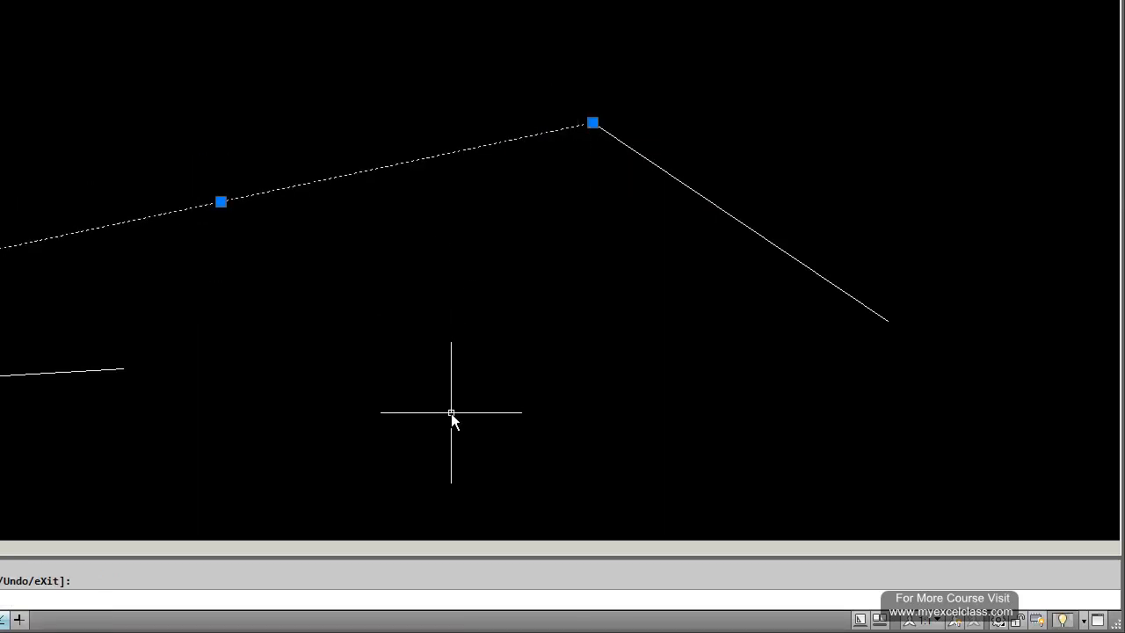
{"action": "key", "text": "Escape"}
- Erase all three lines using a window selection around them
{"action": "left_click", "coordinate": [348, 81]}
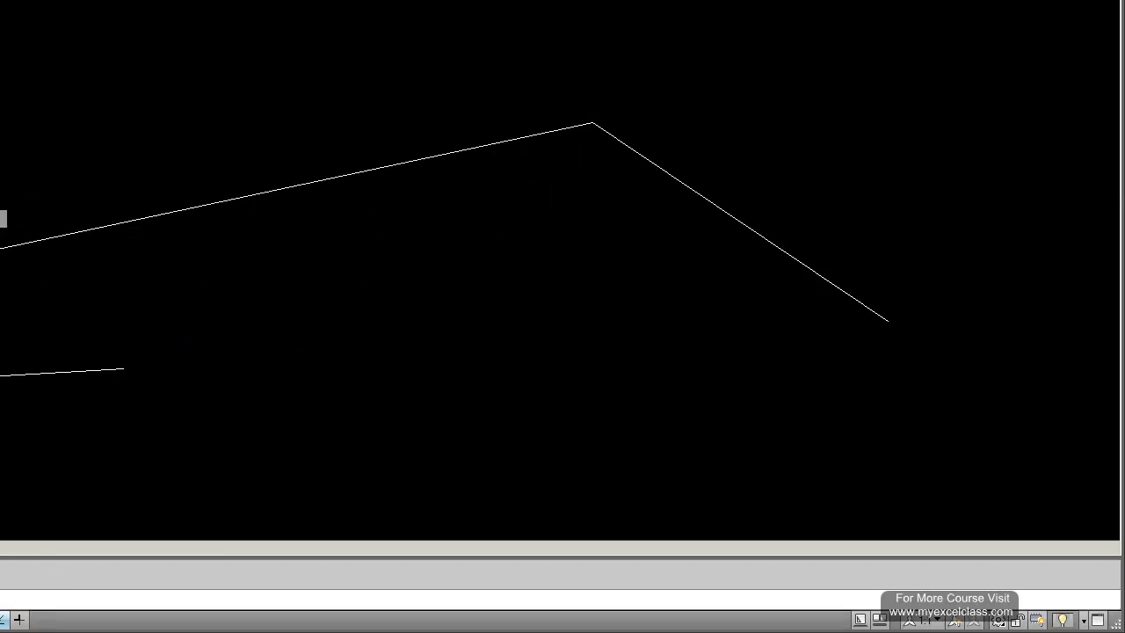
{"action": "type", "text": "w"}
{"action": "key", "text": "Return"}
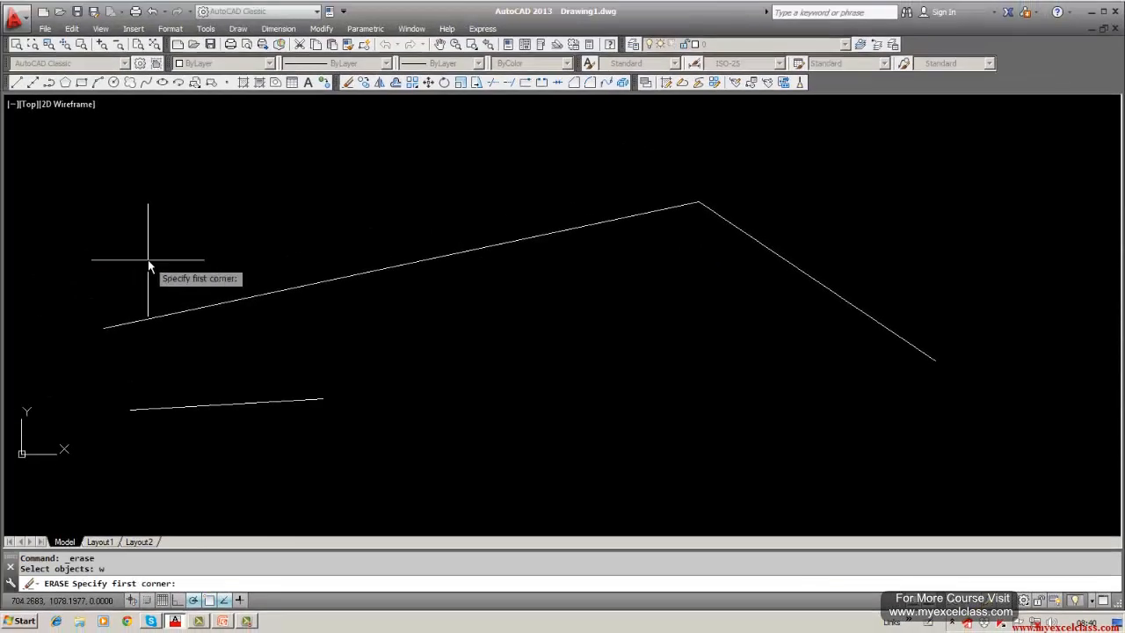
{"action": "left_click", "coordinate": [91, 166]}
{"action": "left_click", "coordinate": [965, 456]}
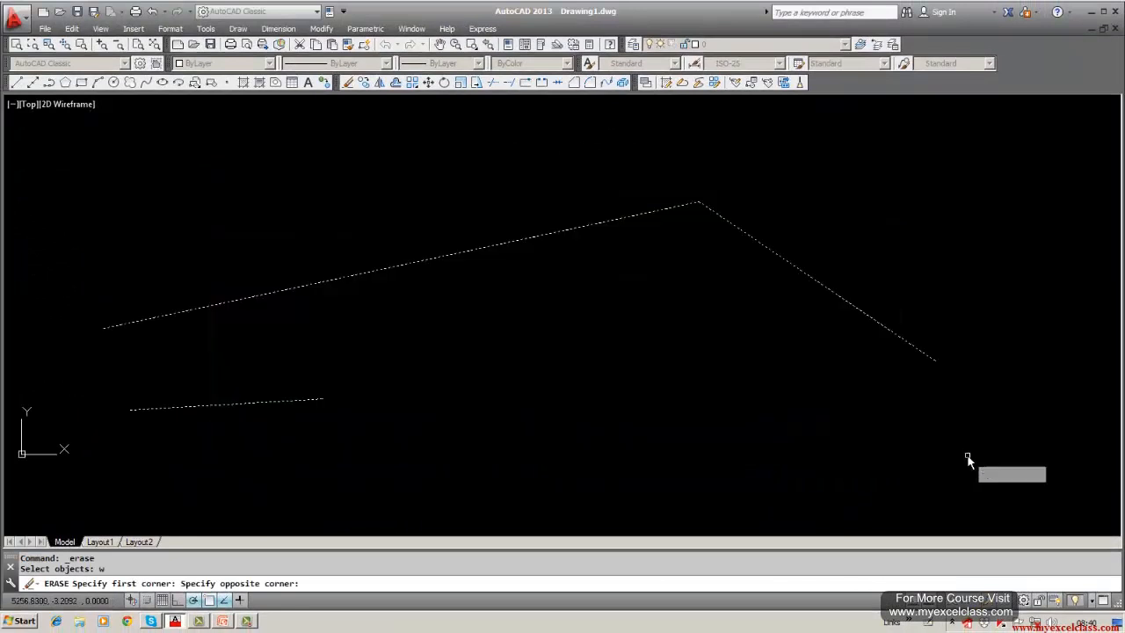
{"action": "key", "text": "Return"}
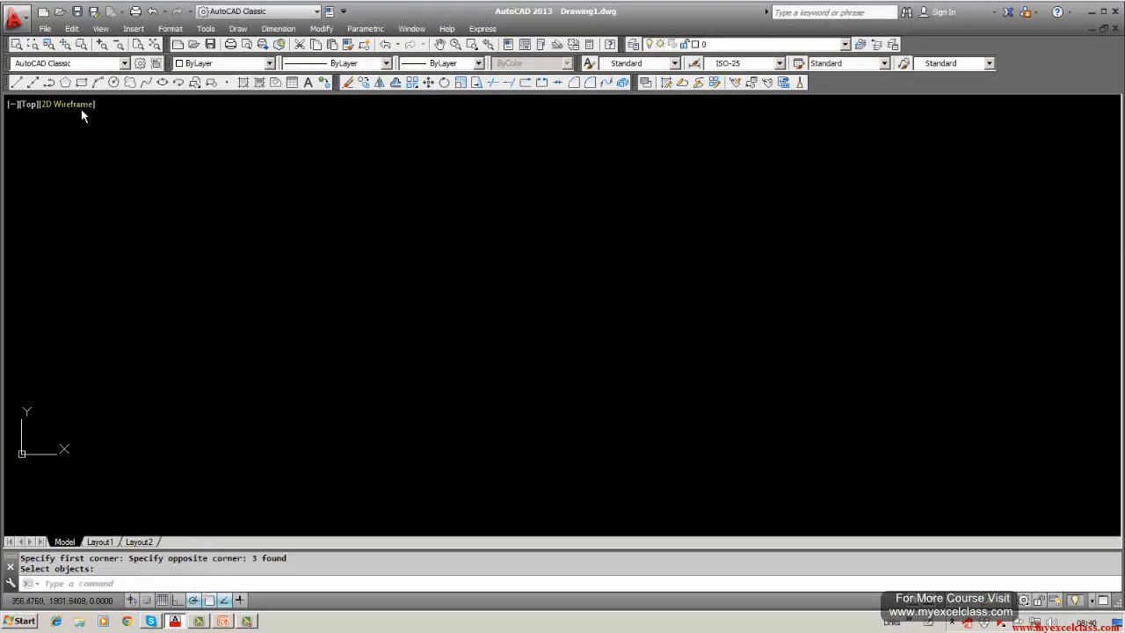
- Draw a circle by center and radius near the middle of the empty drawing
{"action": "left_click", "coordinate": [113, 82]}
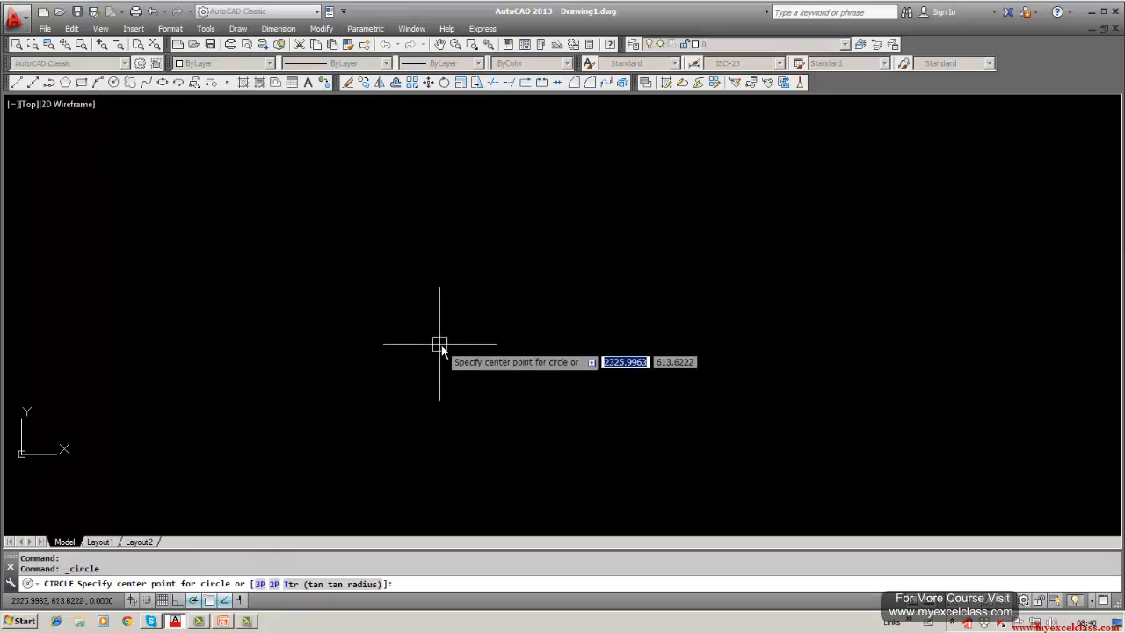
{"action": "left_click", "coordinate": [495, 333]}
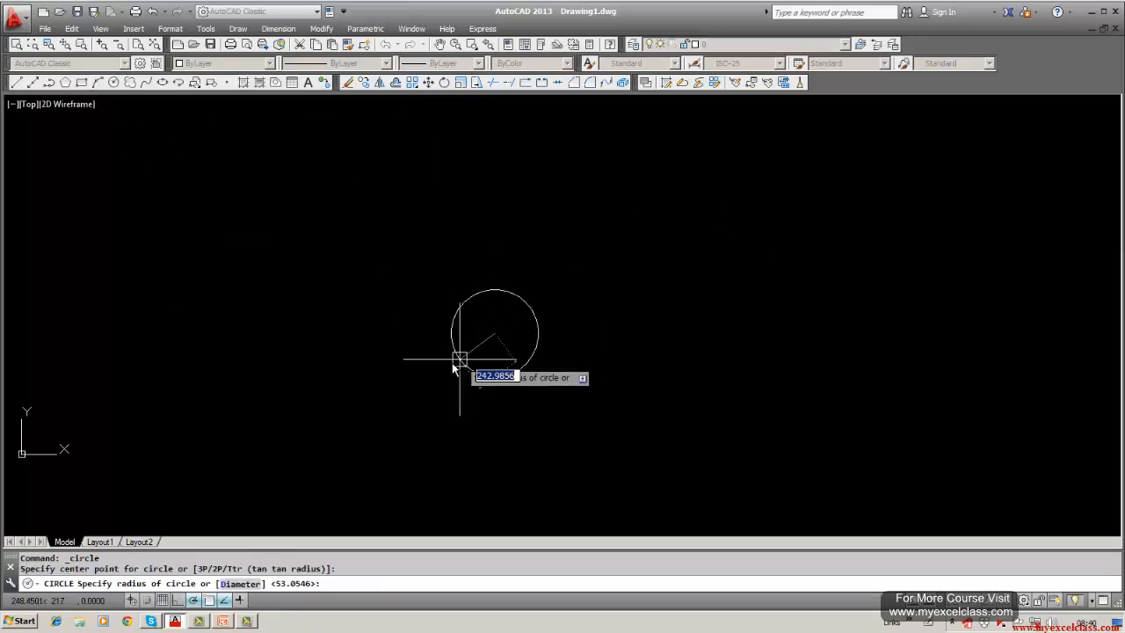
{"action": "left_click", "coordinate": [400, 365]}
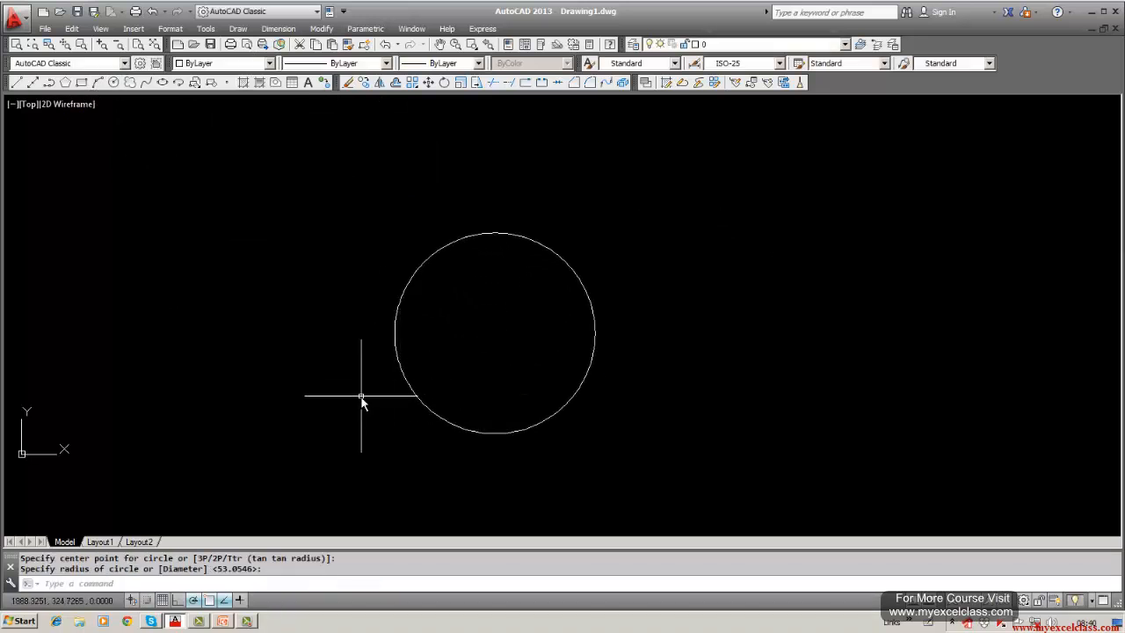
{"action": "left_click", "coordinate": [525, 240]}
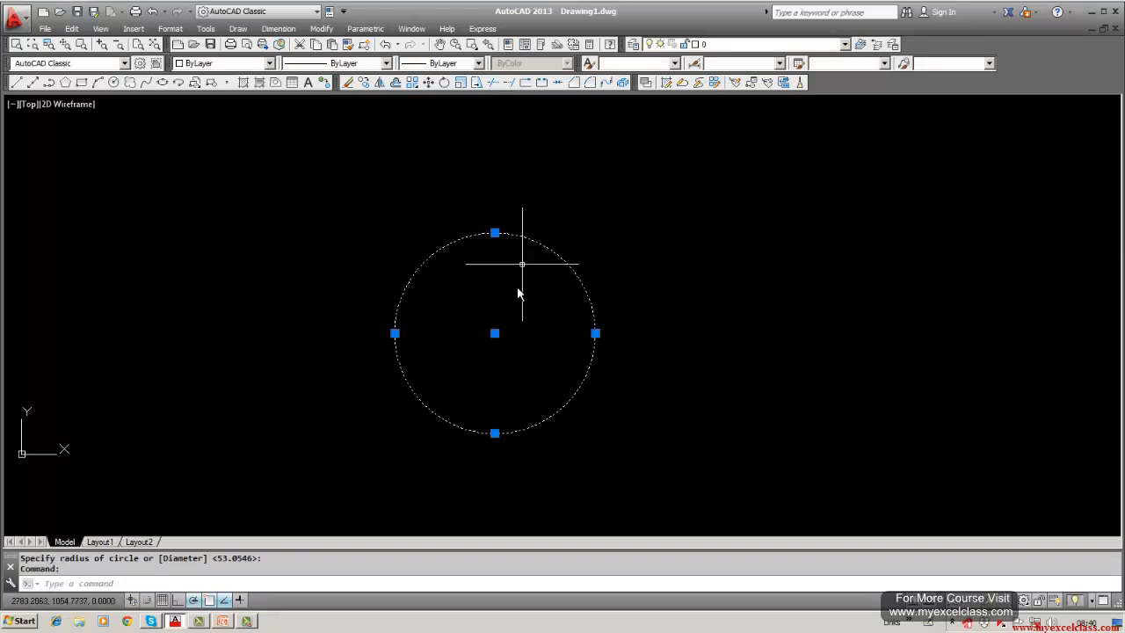
{"action": "left_click", "coordinate": [596, 333]}
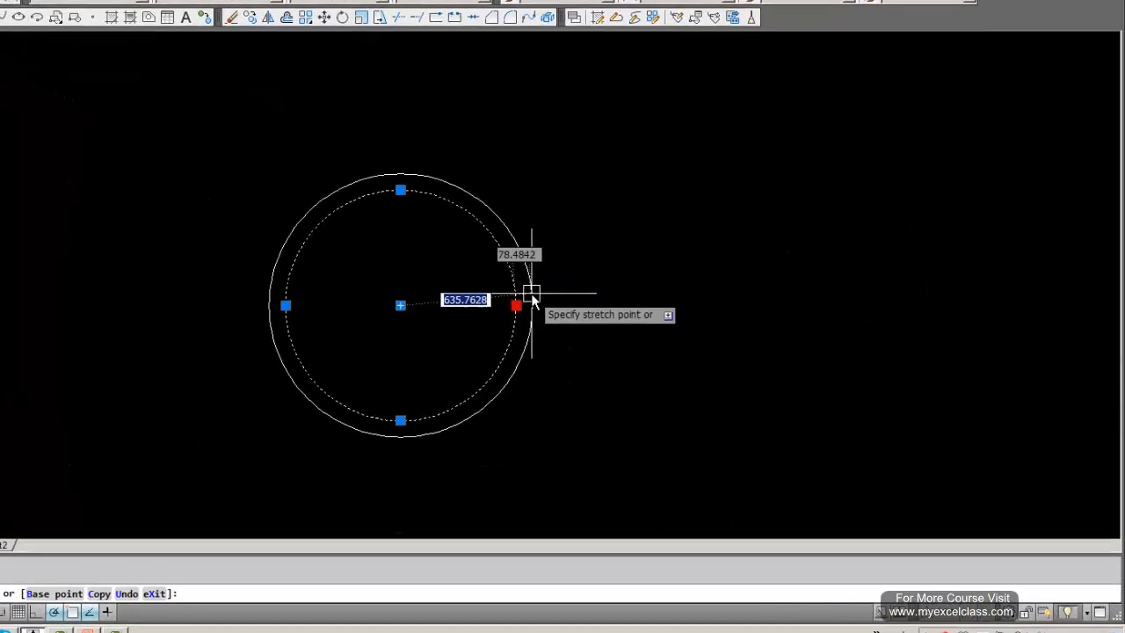
{"action": "key", "text": "Escape"}
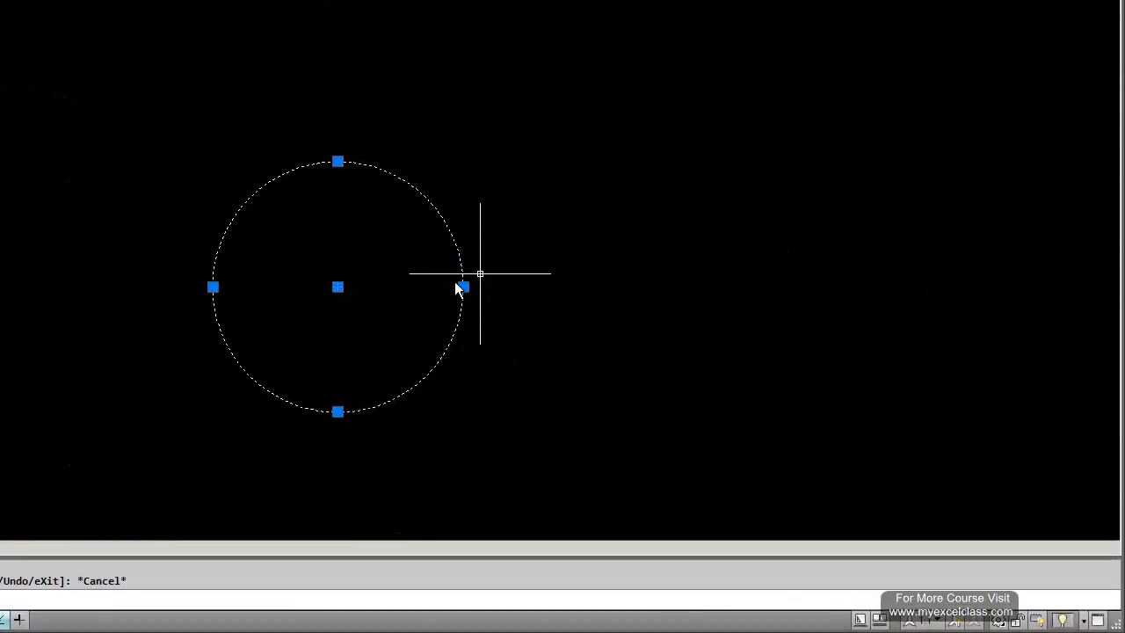
{"action": "key", "text": "Escape"}
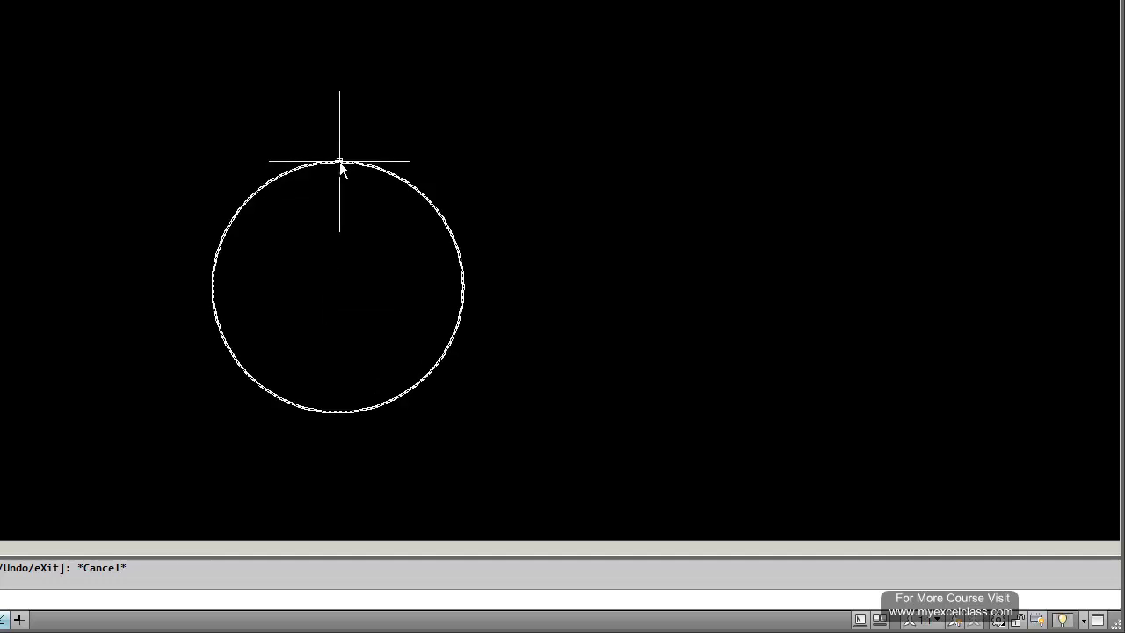
- Move the circle by its center grip far to the right and back to just above its original place, and deselect it
{"action": "left_click", "coordinate": [340, 163]}
{"action": "left_click", "coordinate": [338, 288]}
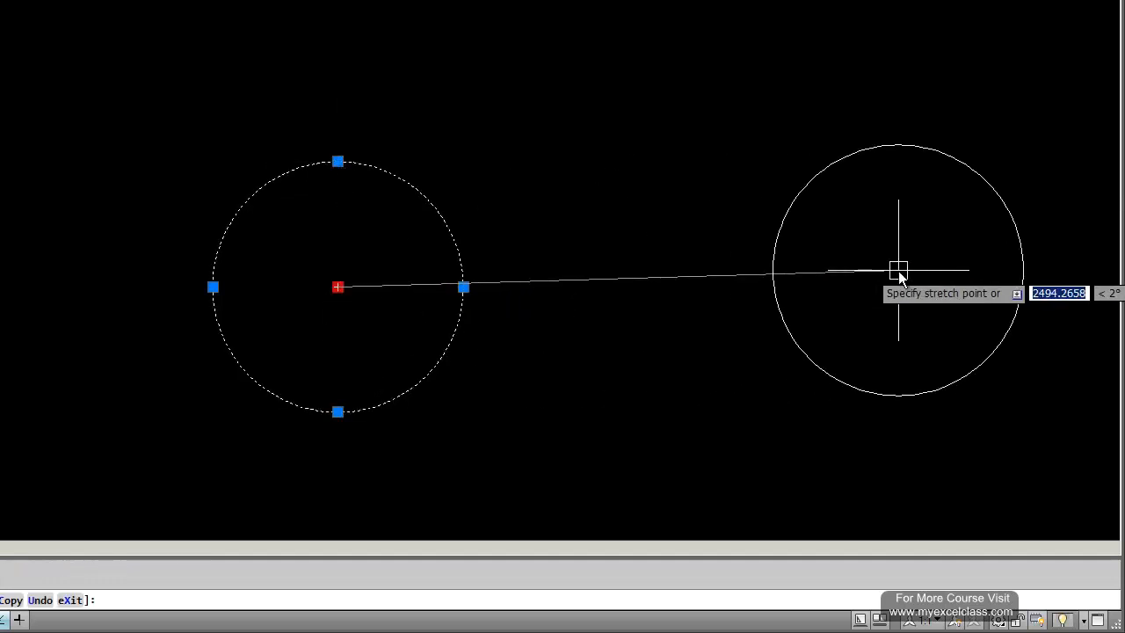
{"action": "left_click", "coordinate": [898, 272]}
{"action": "left_click", "coordinate": [898, 271]}
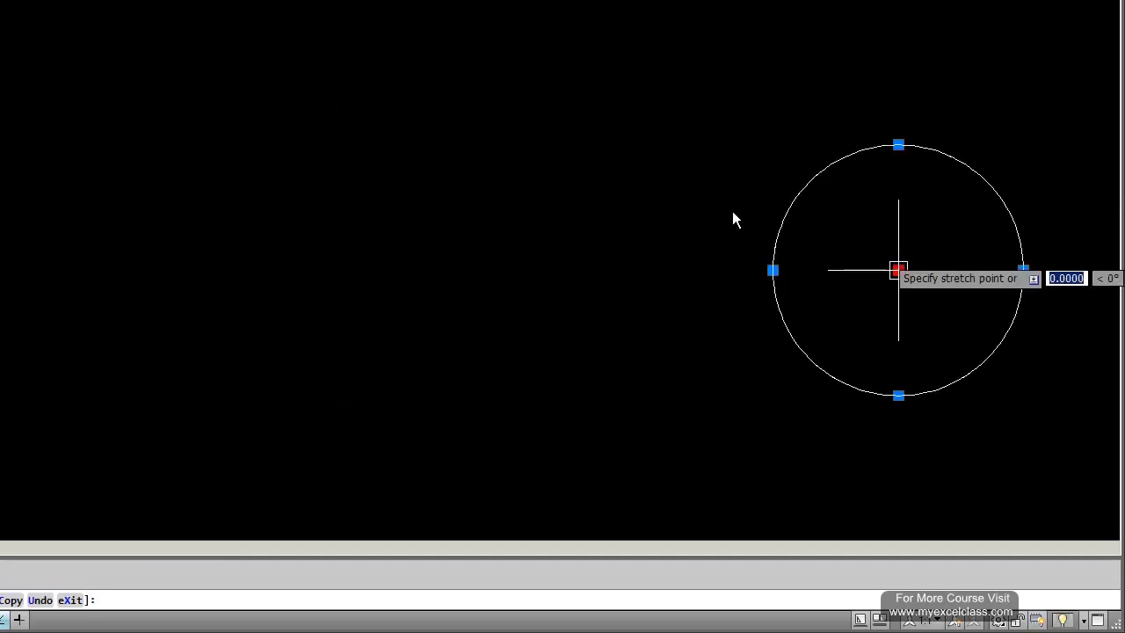
{"action": "left_click", "coordinate": [318, 184]}
{"action": "key", "text": "Escape"}
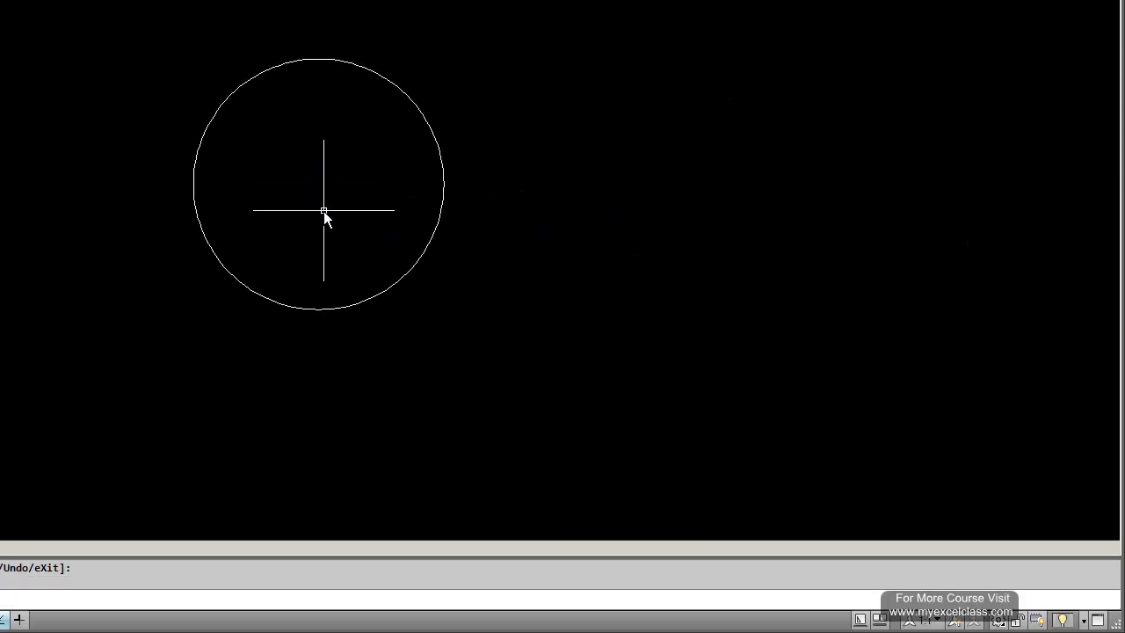
- Erase the circle from the drawing
{"action": "left_click", "coordinate": [422, 114]}
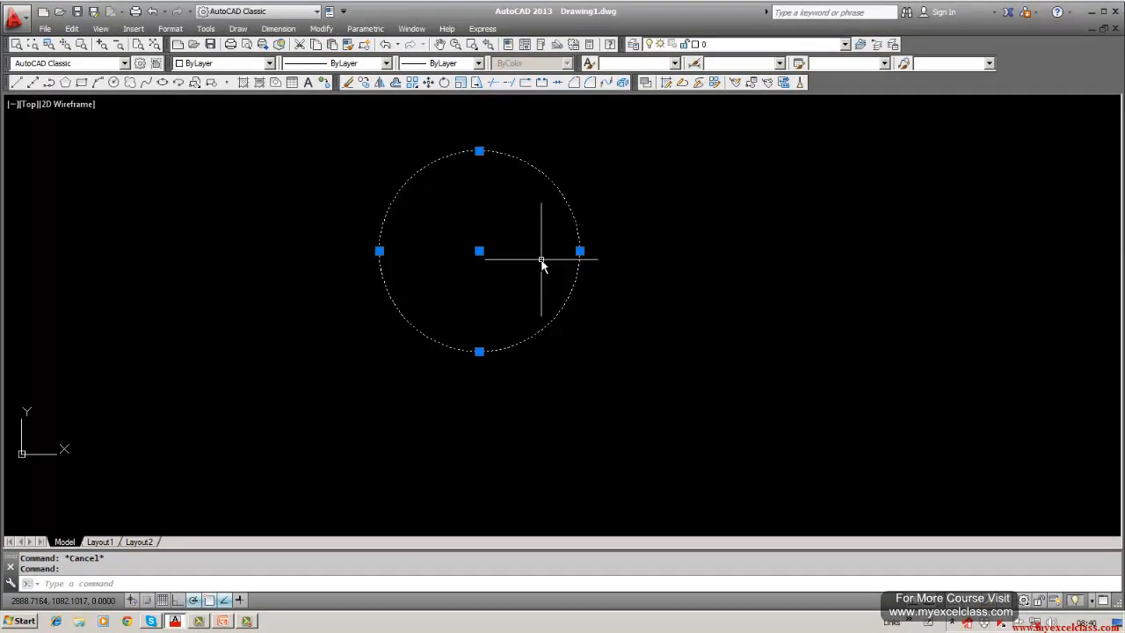
{"action": "key", "text": "Escape"}
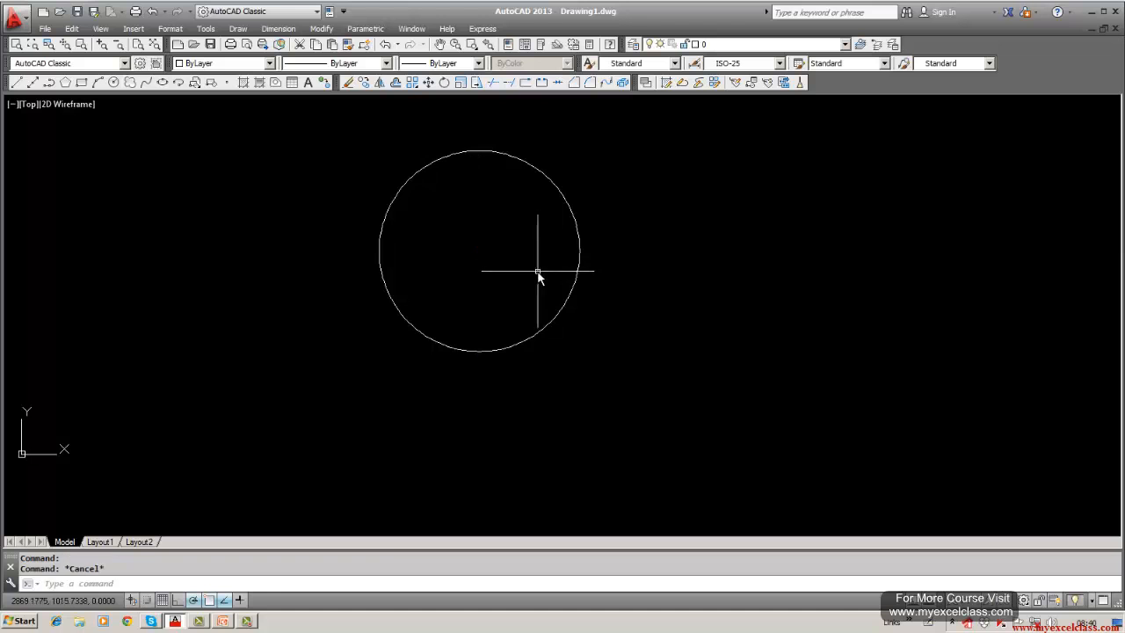
{"action": "left_click", "coordinate": [348, 82]}
{"action": "left_click", "coordinate": [430, 164]}
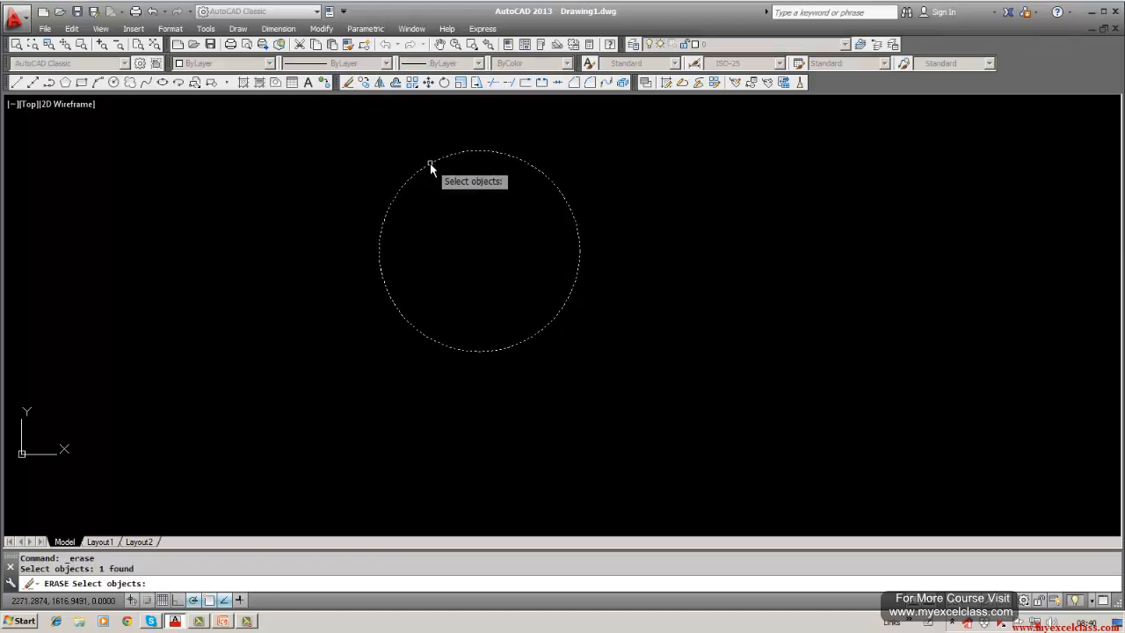
{"action": "key", "text": "Return"}
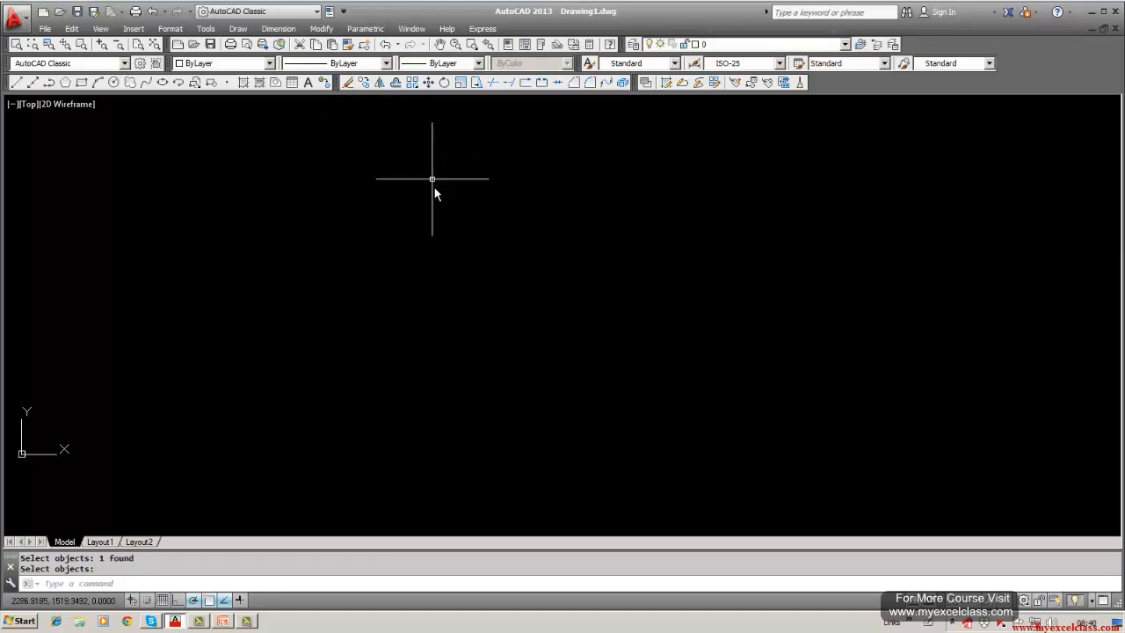
- Draw a single line across the middle of the empty drawing, sloping gently upward to the right
{"action": "left_click", "coordinate": [16, 82]}
{"action": "left_click", "coordinate": [358, 344]}
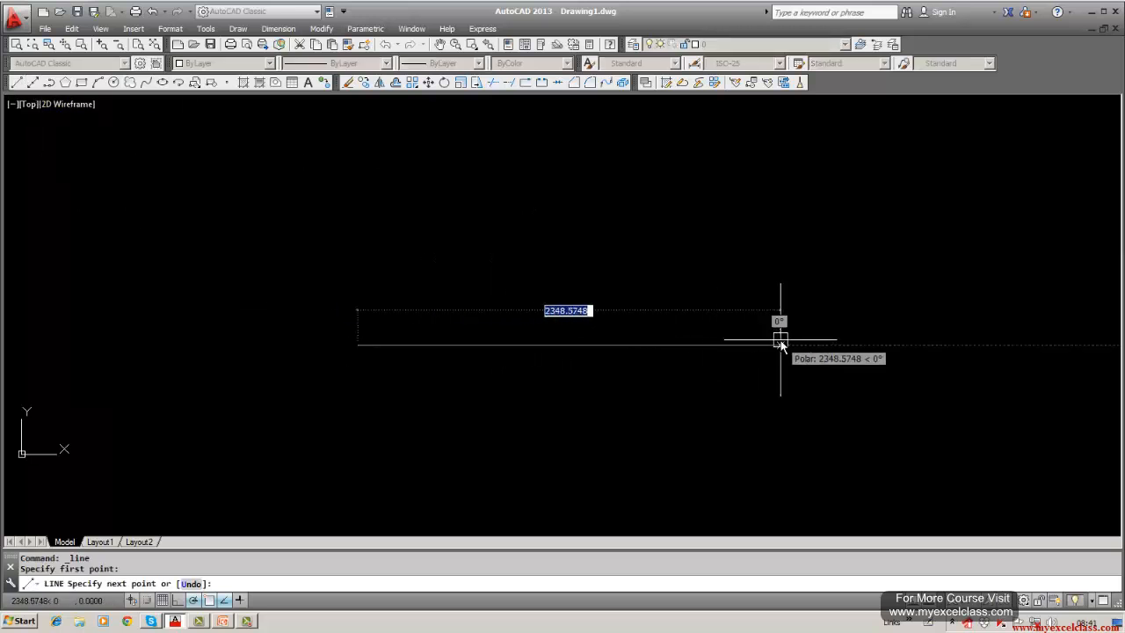
{"action": "left_click", "coordinate": [781, 238]}
{"action": "key", "text": "Return"}
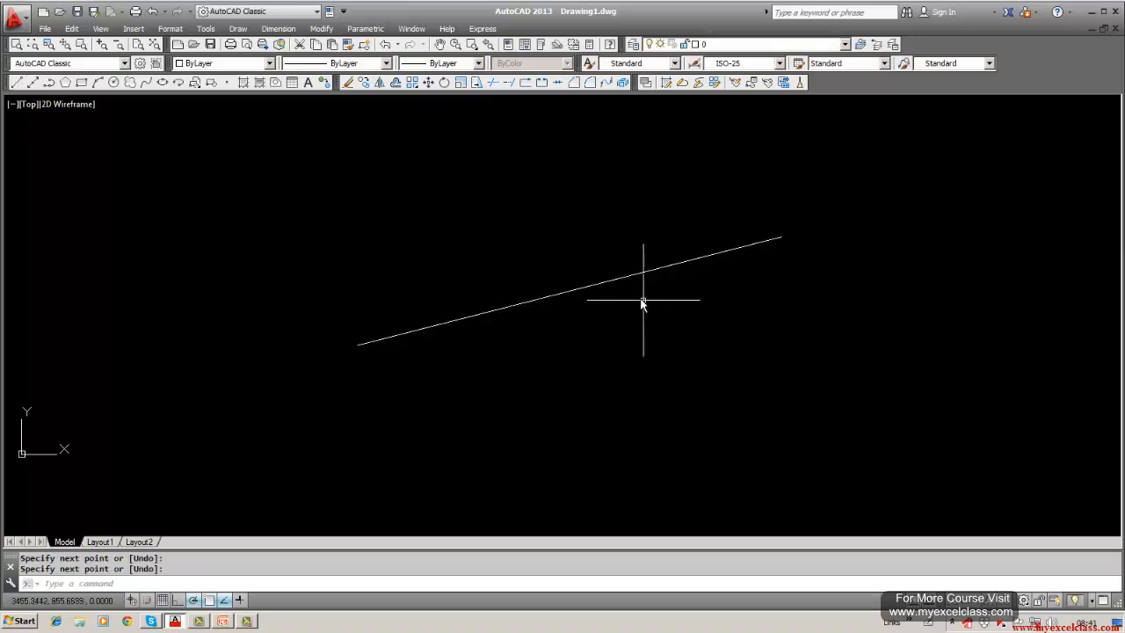
- Move the line down and slightly left by its midpoint grip, using a displacement of 471.5721 at 250 degrees, and deselect it
{"action": "left_click", "coordinate": [626, 277]}
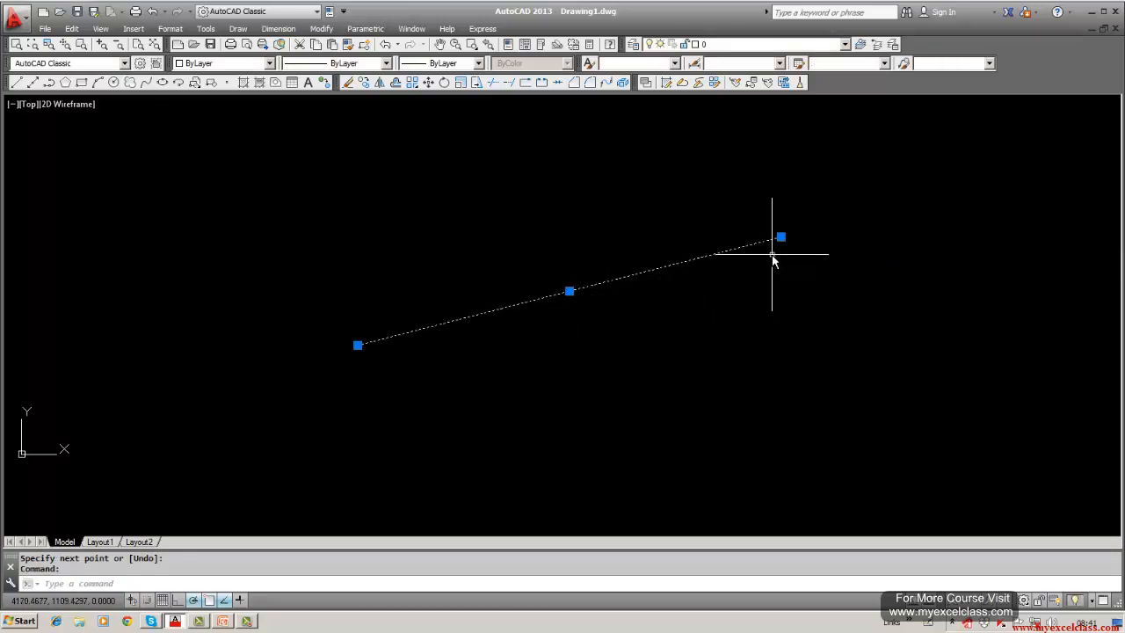
{"action": "left_click", "coordinate": [358, 346]}
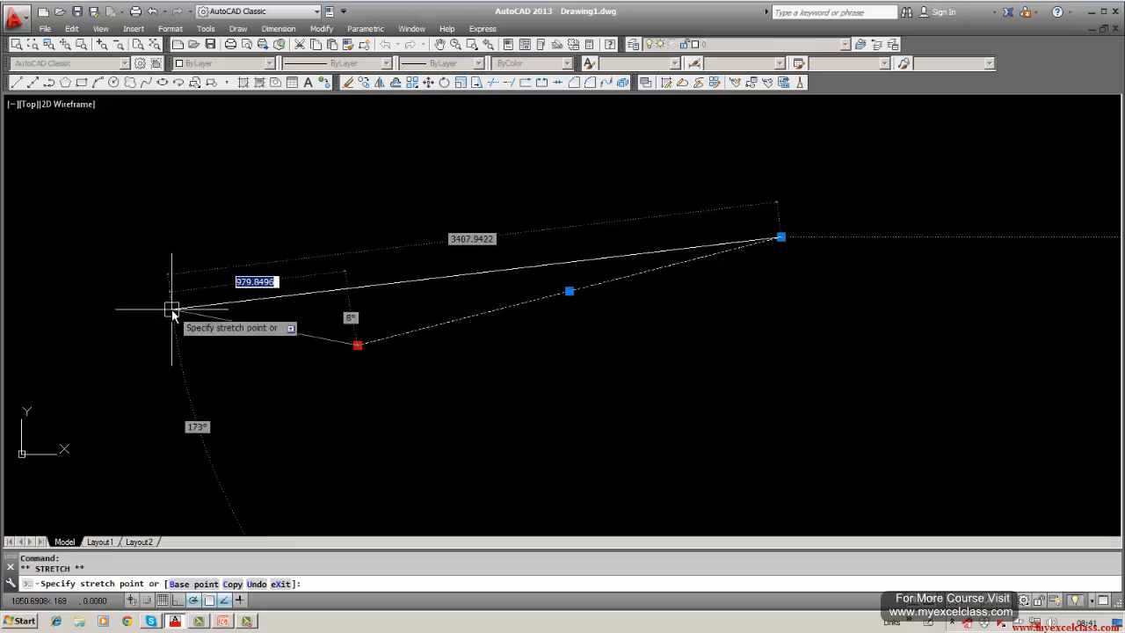
{"action": "key", "text": "Escape"}
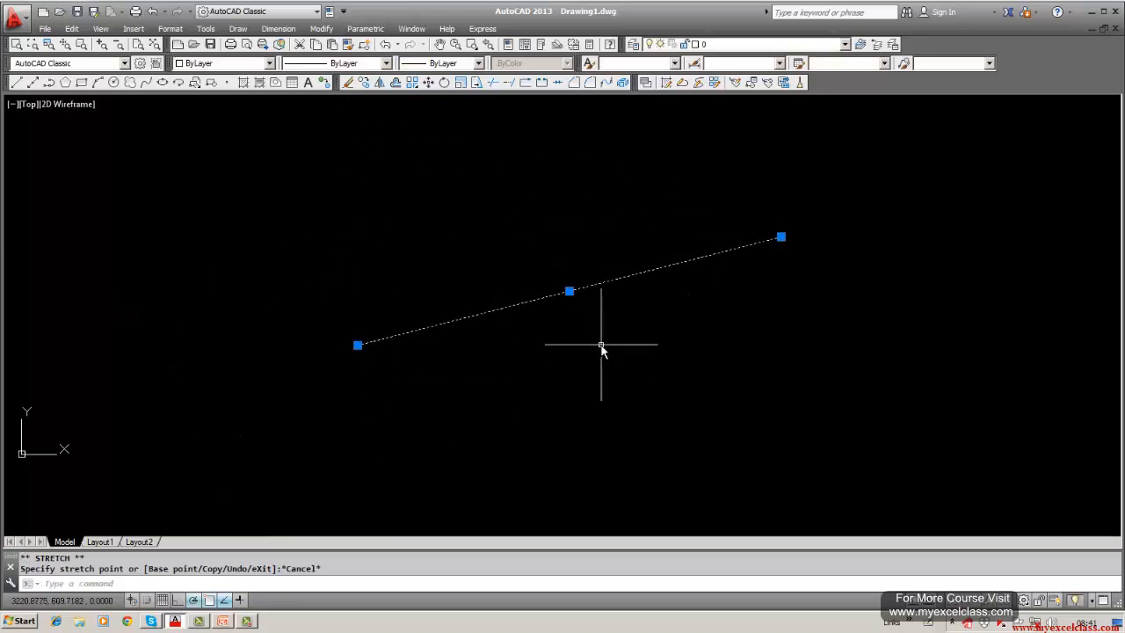
{"action": "left_click", "coordinate": [569, 291]}
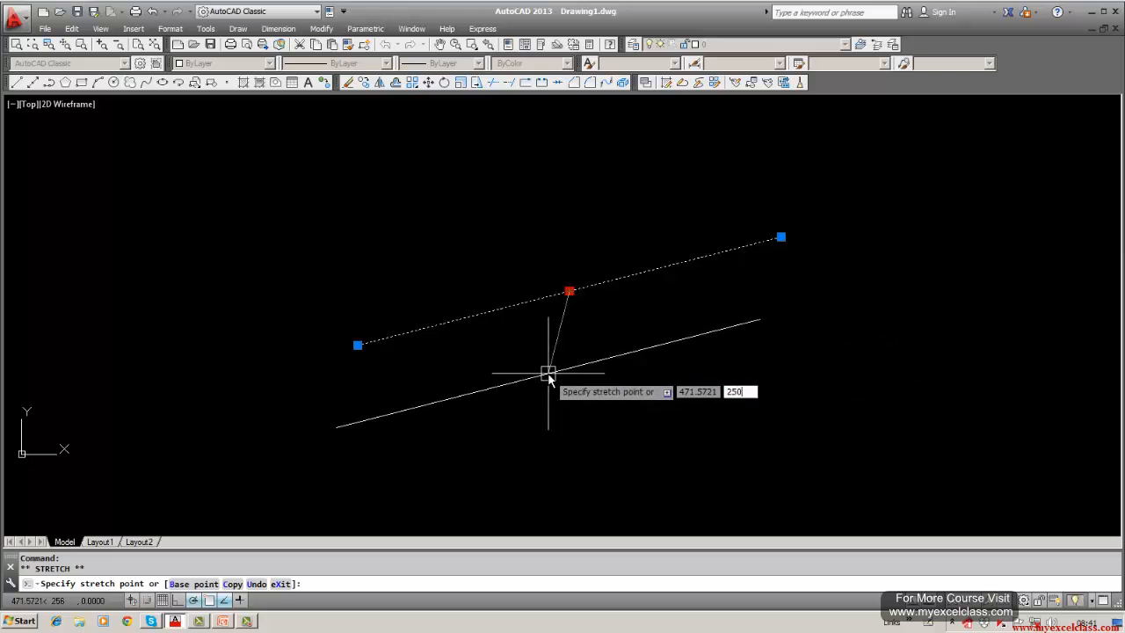
{"action": "key", "text": "Return"}
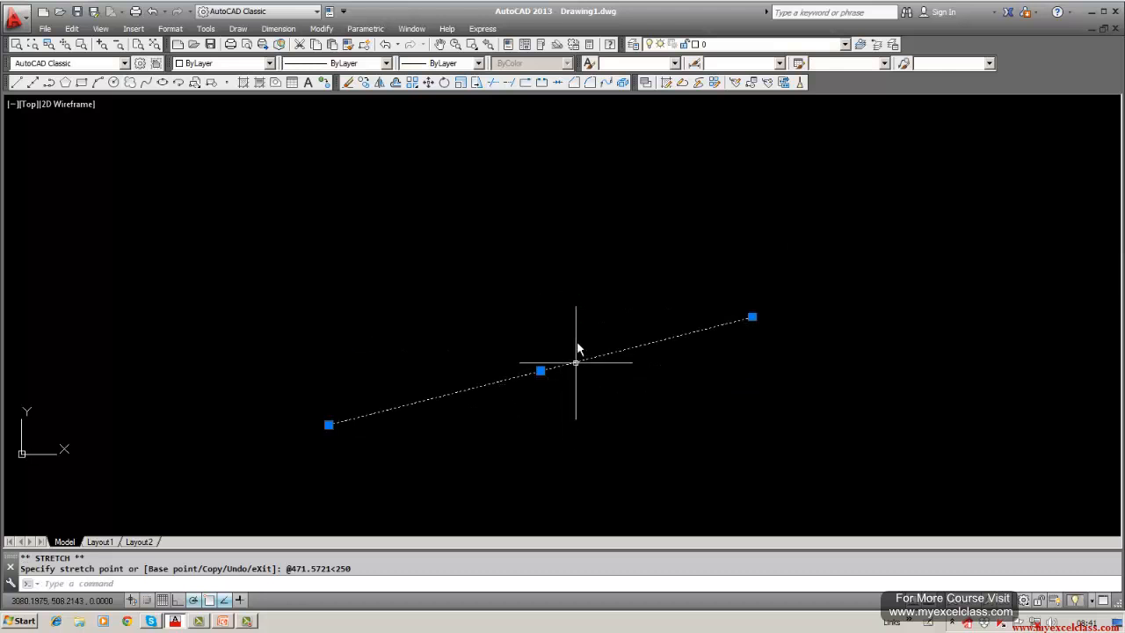
{"action": "key", "text": "Escape"}
- Erase the sloping line from the drawing
{"action": "left_click", "coordinate": [349, 82]}
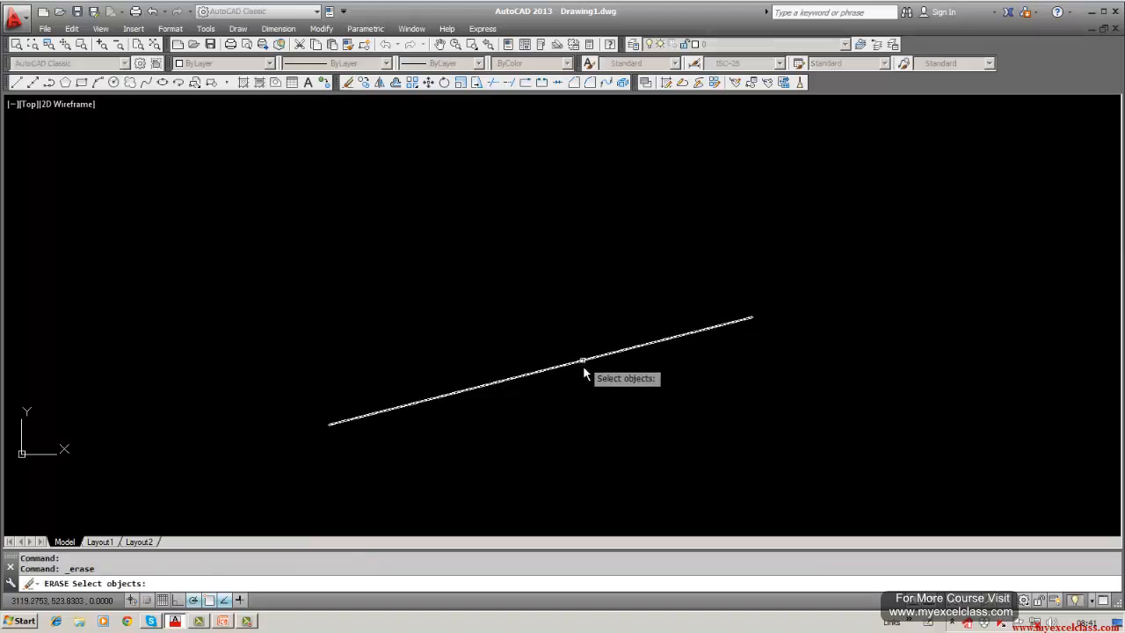
{"action": "left_click", "coordinate": [582, 364]}
{"action": "key", "text": "Return"}
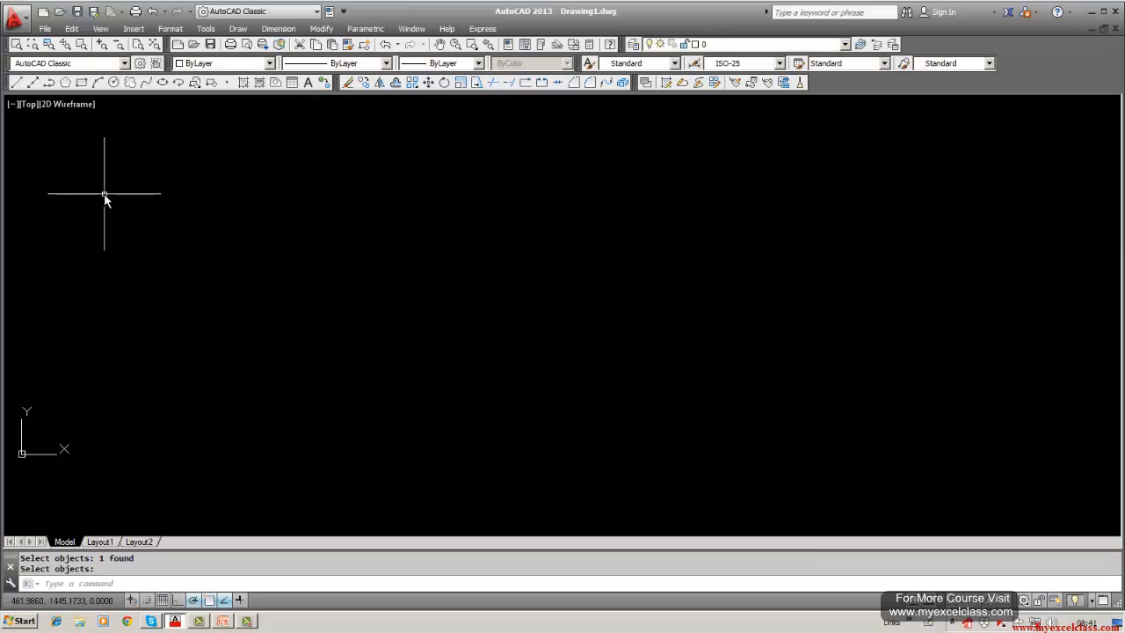
- Draw a line in the left half of the empty drawing, rising slightly toward the right
{"action": "left_click", "coordinate": [15, 81]}
{"action": "left_click", "coordinate": [228, 334]}
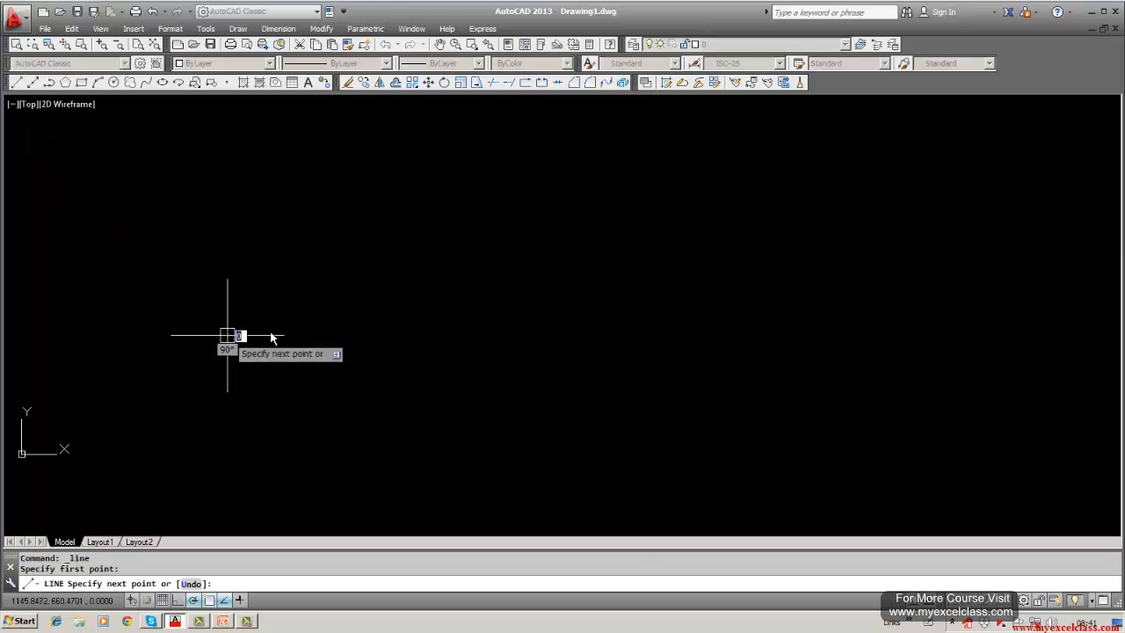
{"action": "left_click", "coordinate": [575, 287]}
{"action": "key", "text": "Return"}
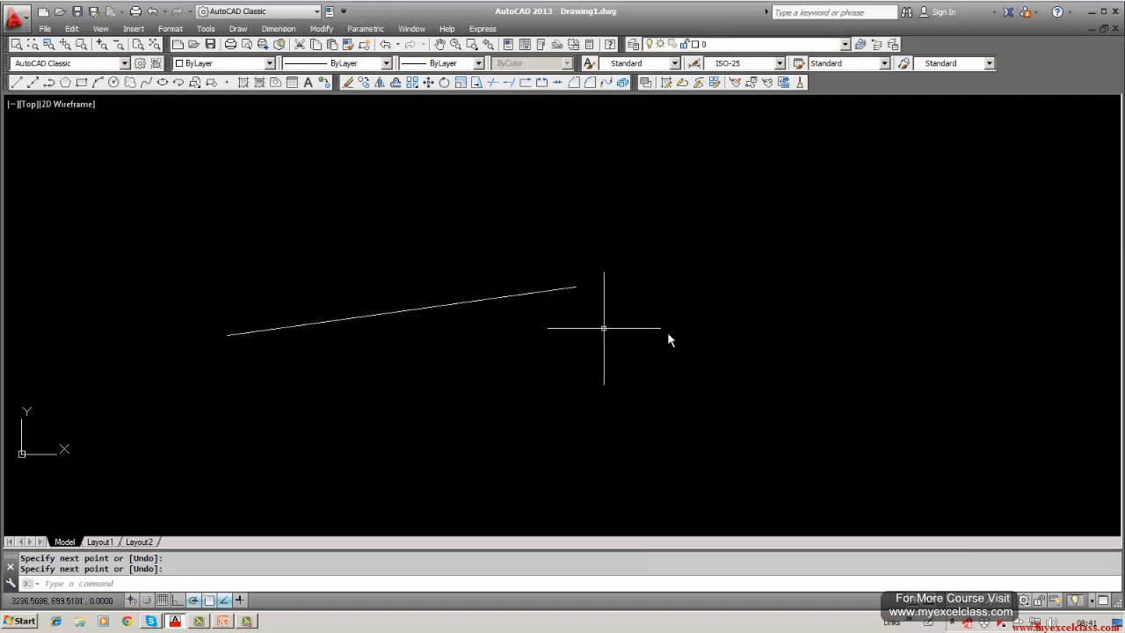
- Draw a second line below and to the right of the first, about 1877 units long at about 14 degrees
{"action": "left_click", "coordinate": [14, 82]}
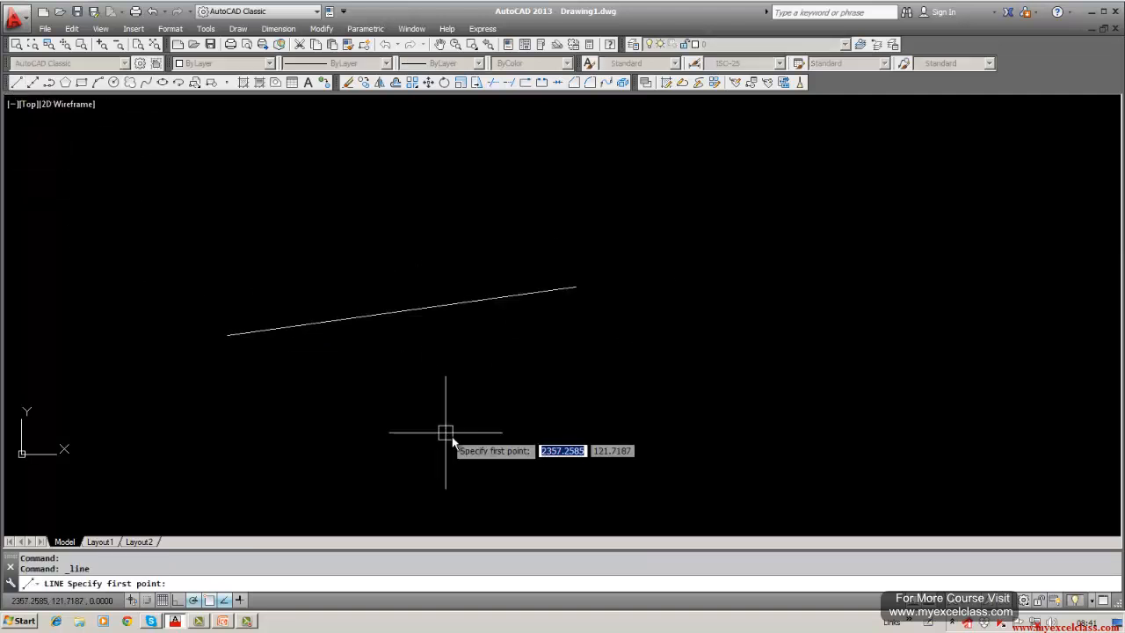
{"action": "left_click", "coordinate": [446, 431]}
{"action": "left_click", "coordinate": [773, 353]}
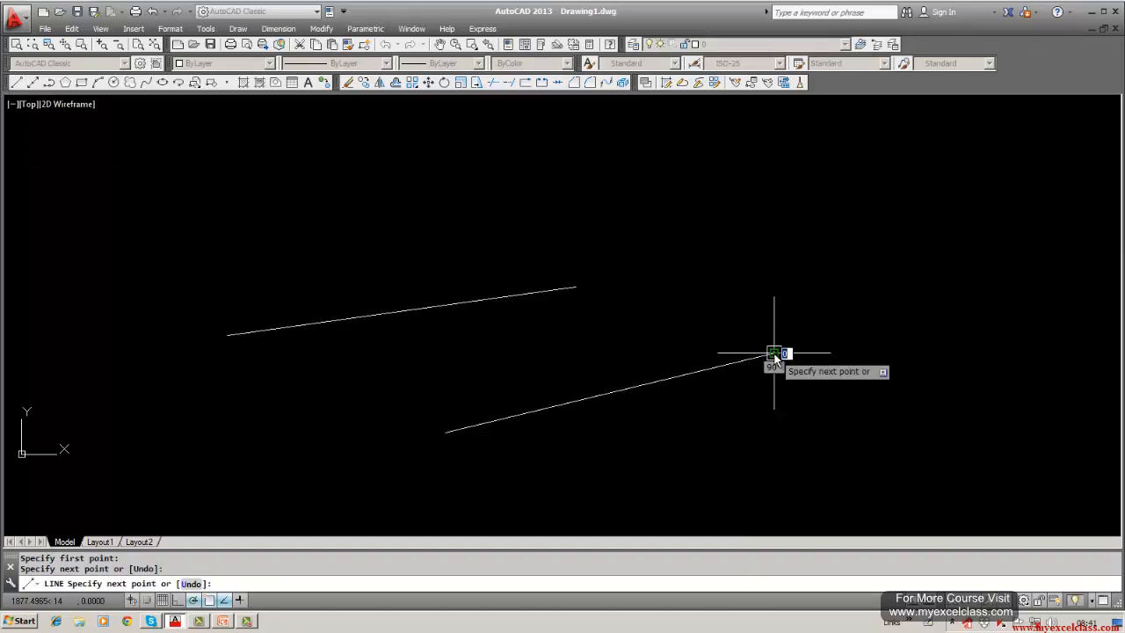
{"action": "key", "text": "Return"}
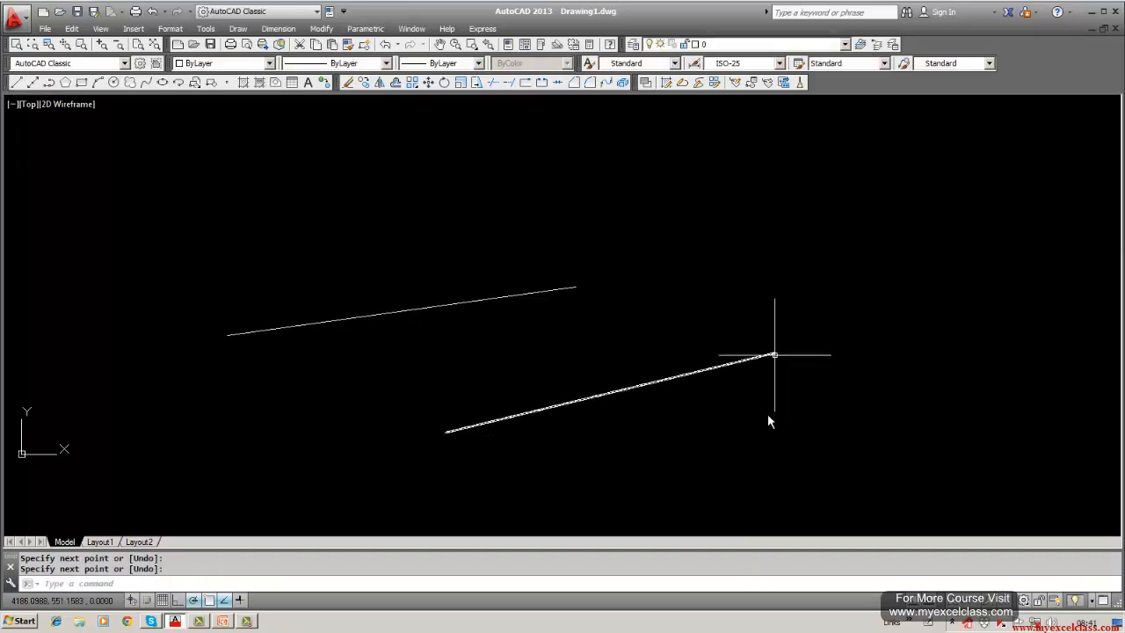
- Move the upper line by its midpoint grip onto the left endpoint of the lower line, and deselect it
{"action": "left_click", "coordinate": [405, 313]}
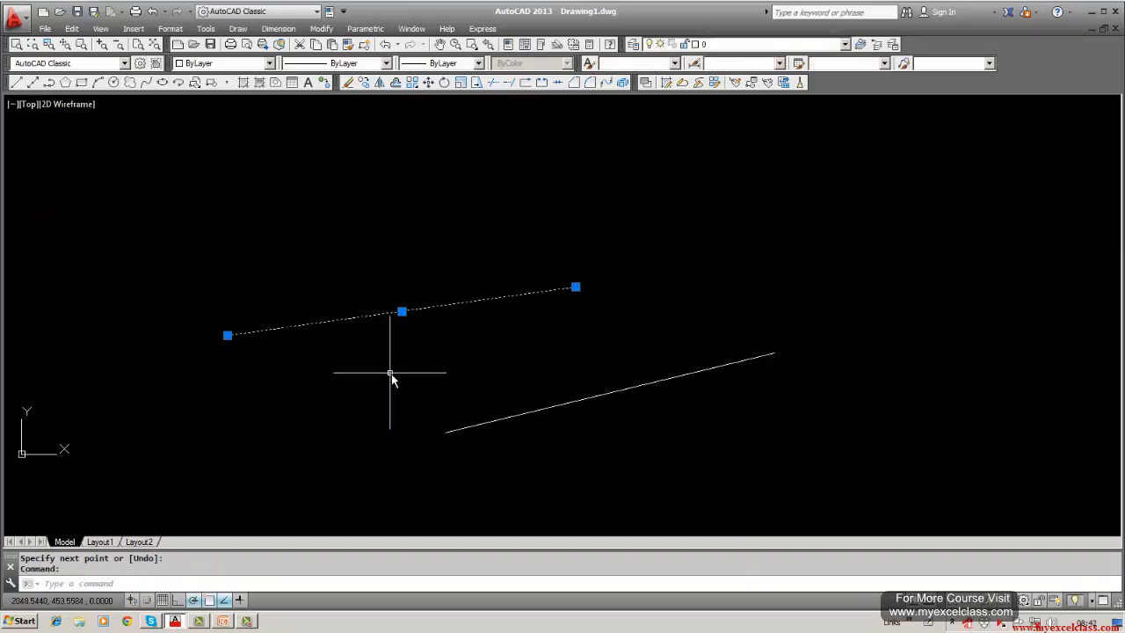
{"action": "left_click", "coordinate": [402, 312]}
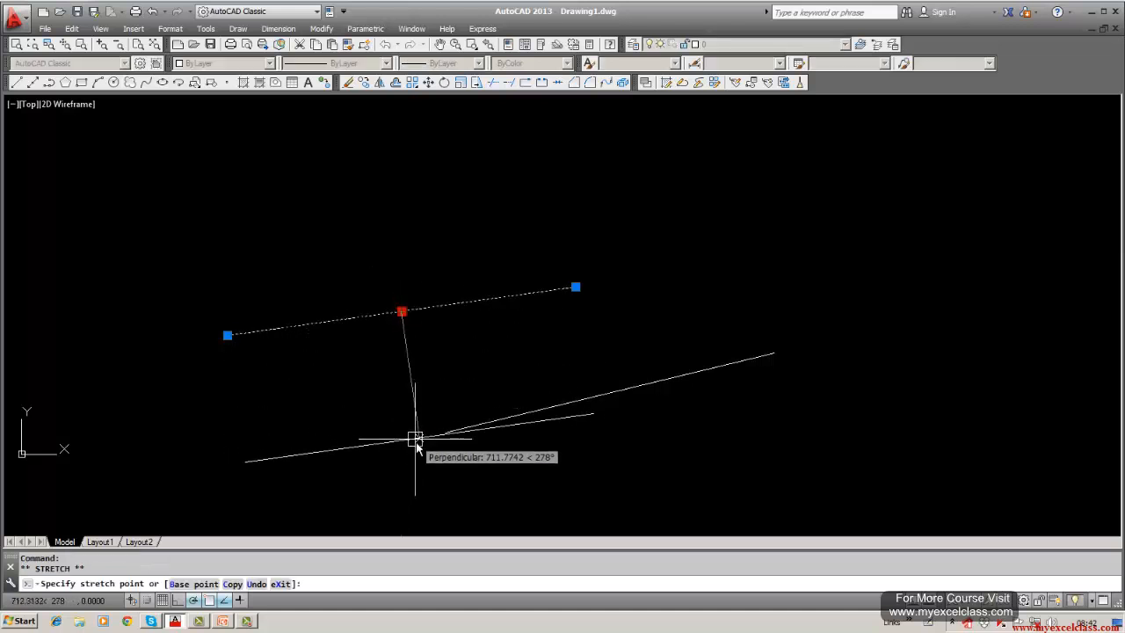
{"action": "left_click", "coordinate": [445, 433]}
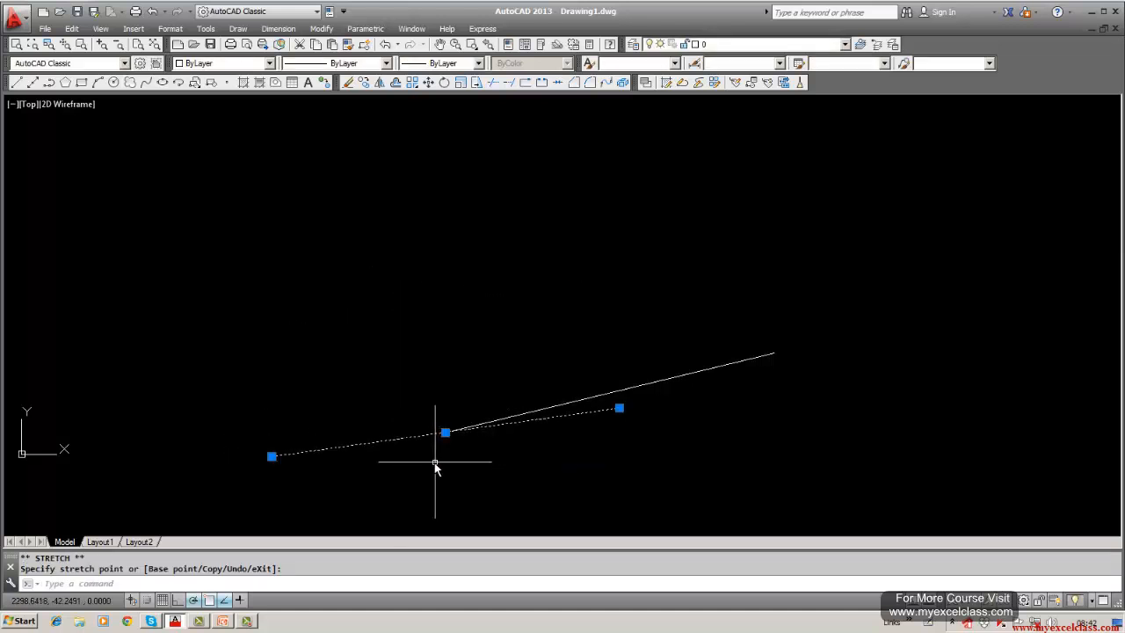
{"action": "key", "text": "Escape"}
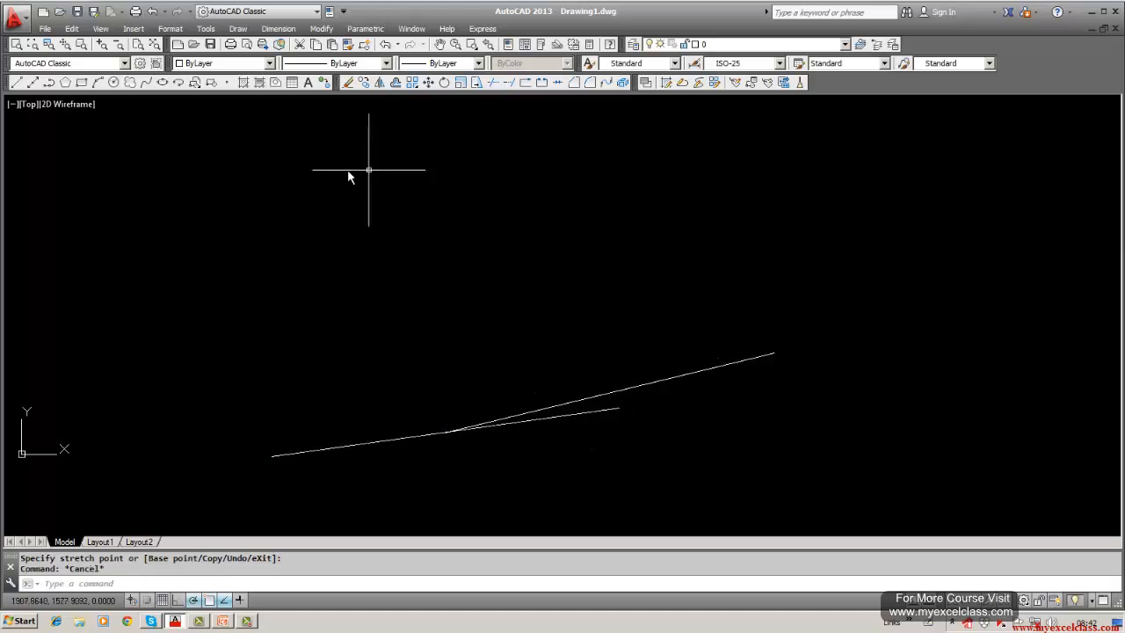
- Erase both lines using a window selection around them
{"action": "left_click", "coordinate": [349, 85]}
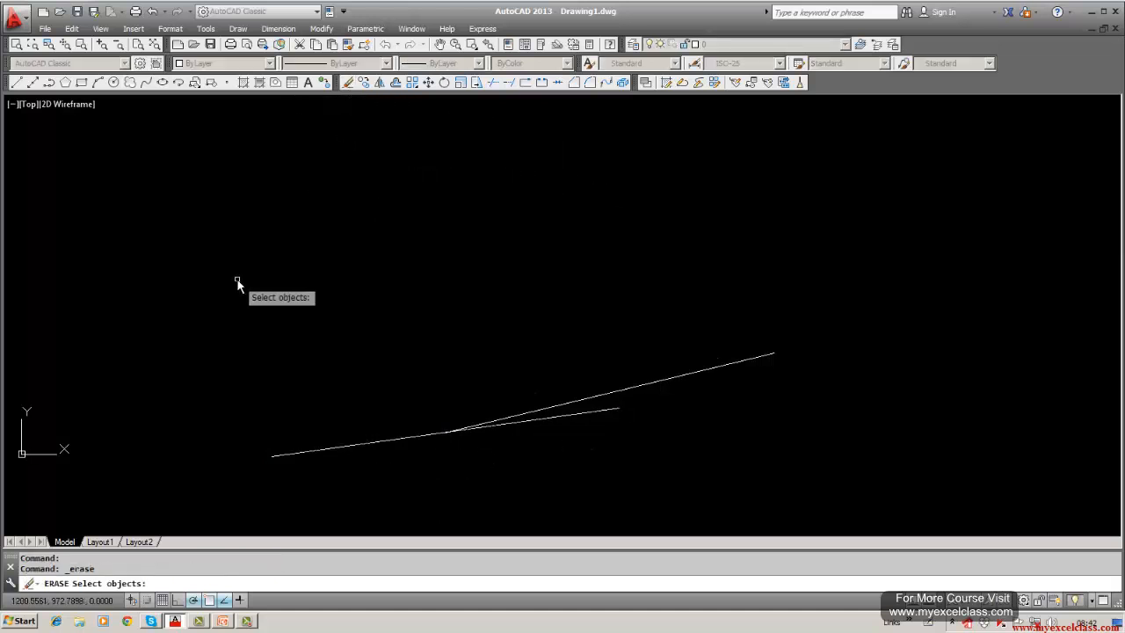
{"action": "type", "text": "w"}
{"action": "key", "text": "Return"}
{"action": "left_click", "coordinate": [218, 211]}
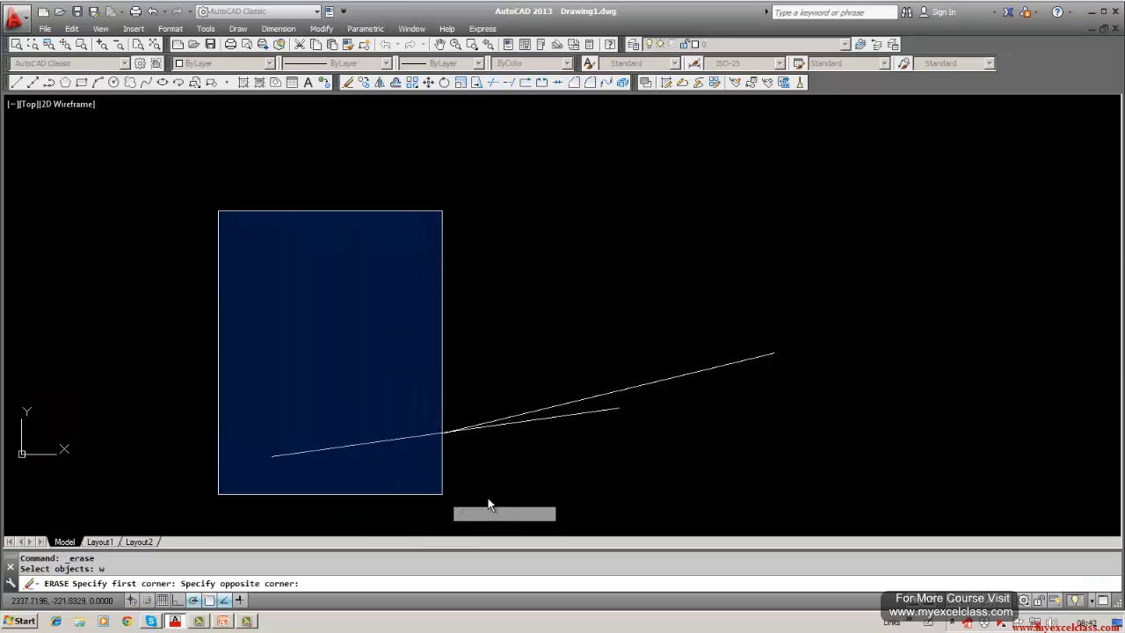
{"action": "left_click", "coordinate": [789, 501]}
{"action": "key", "text": "Return"}
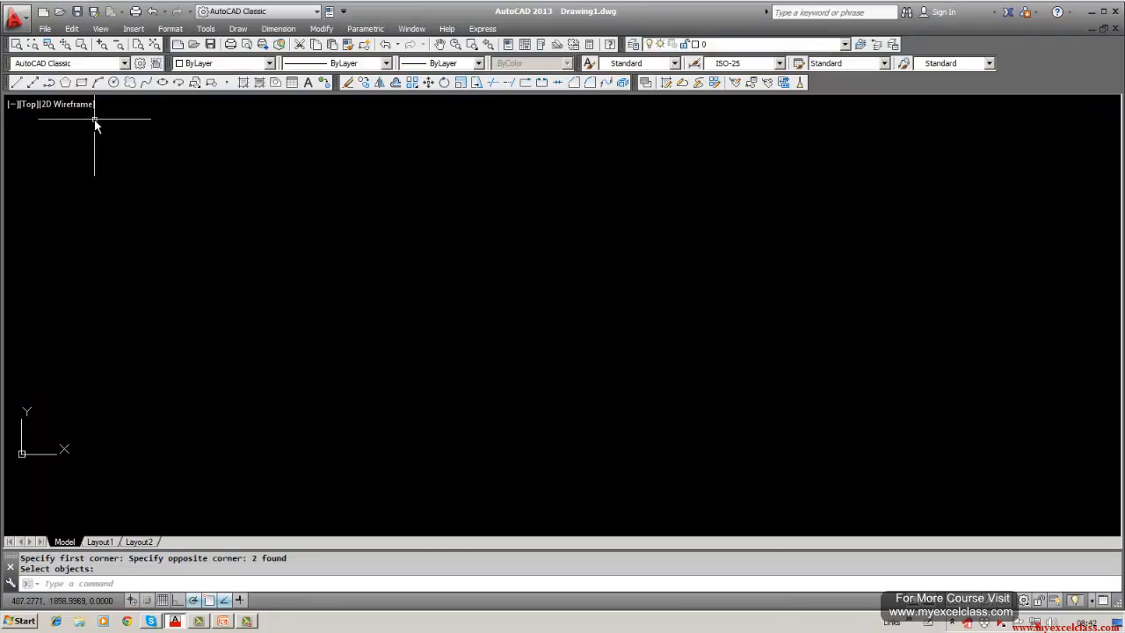
- Draw a wide three-point arc bulging upward across the empty drawing
{"action": "left_click", "coordinate": [97, 82]}
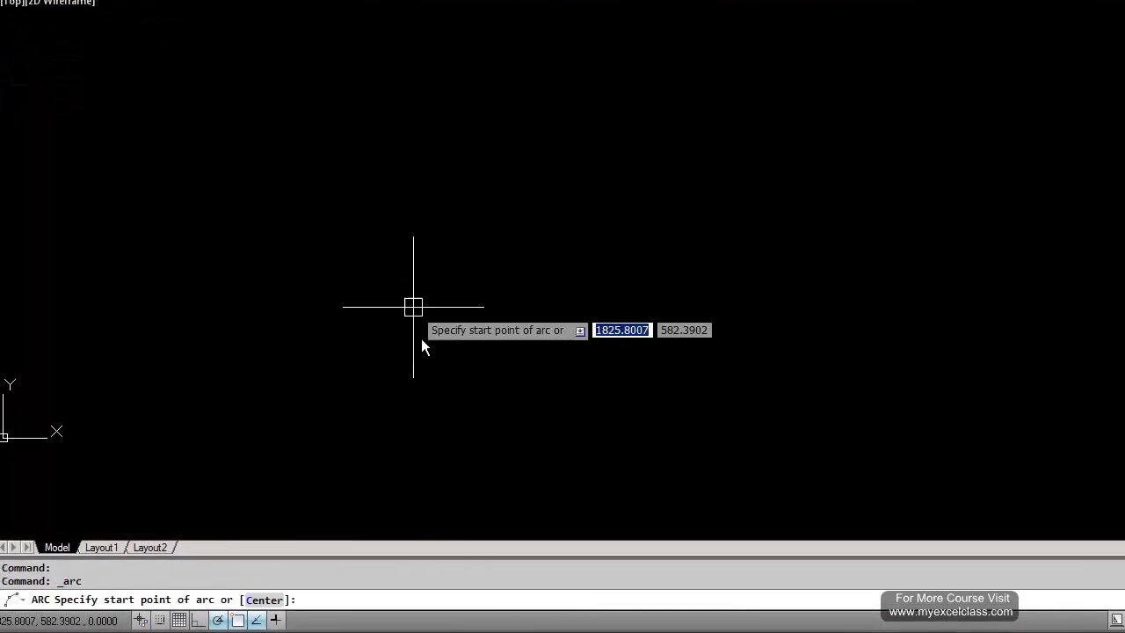
{"action": "left_click", "coordinate": [349, 239]}
{"action": "left_click", "coordinate": [674, 143]}
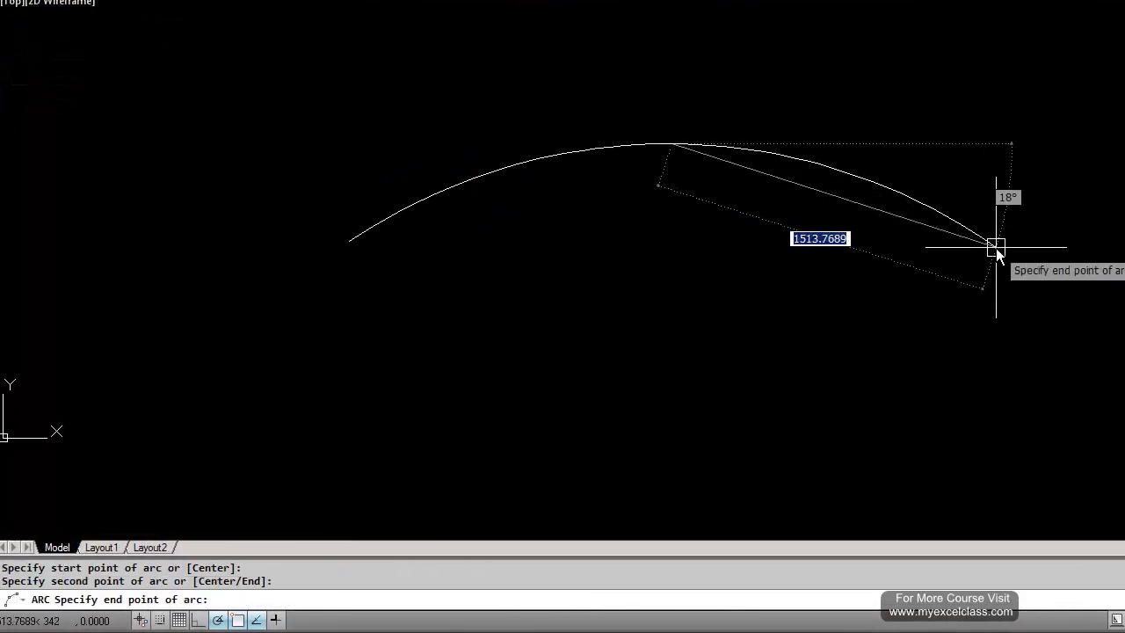
{"action": "left_click", "coordinate": [996, 248]}
{"action": "key", "text": "Return"}
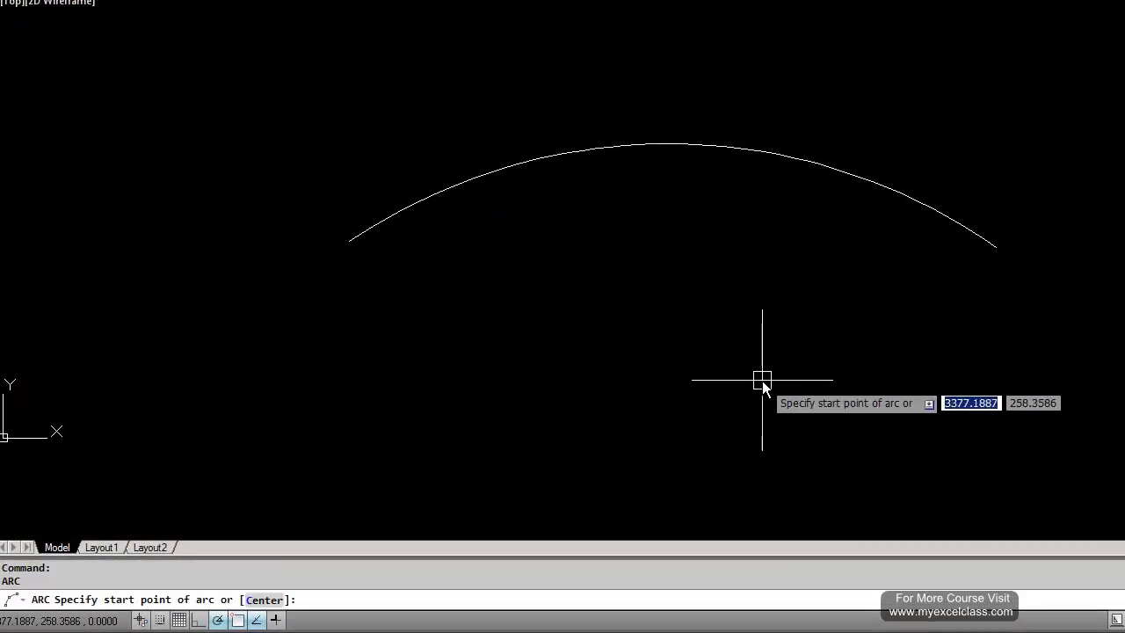
{"action": "key", "text": "Escape"}
- Move the whole arc down and to the right from its right endpoint grip, using the Move grip mode
{"action": "left_click", "coordinate": [866, 181]}
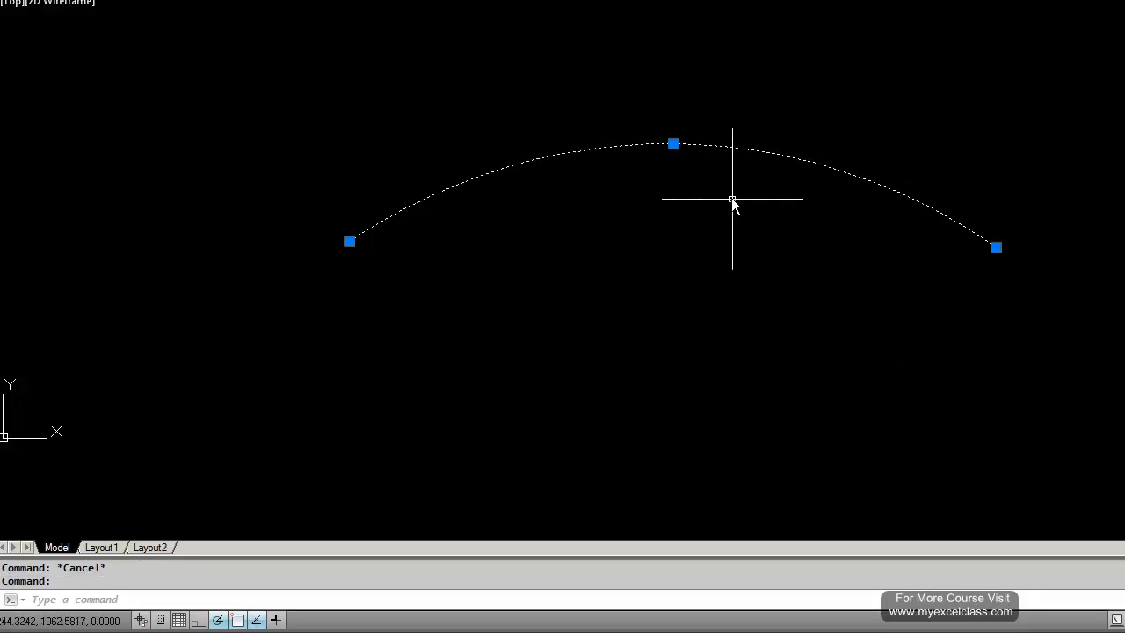
{"action": "left_click", "coordinate": [996, 248]}
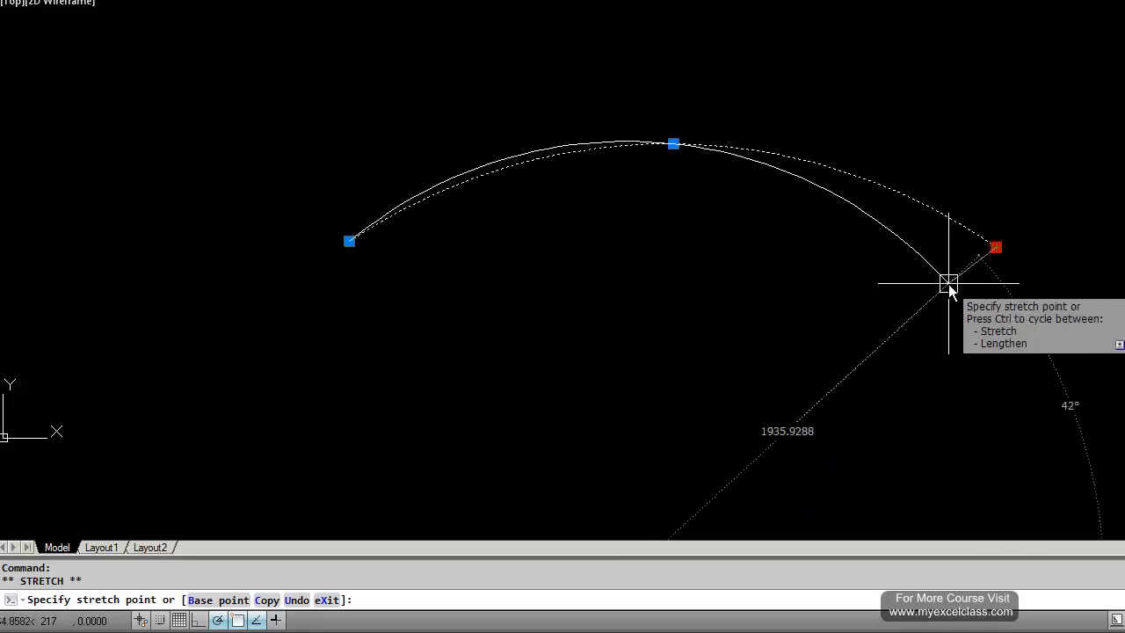
{"action": "middle_click_drag", "start_coordinate": [949, 290], "coordinate": [949, 185]}
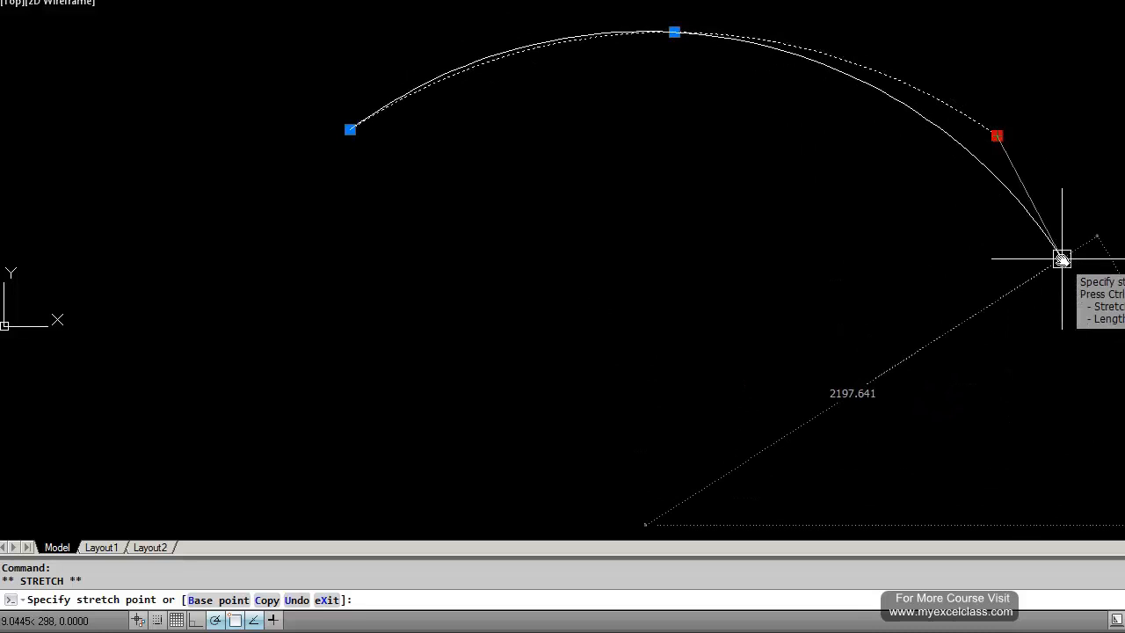
{"action": "key", "text": "space"}
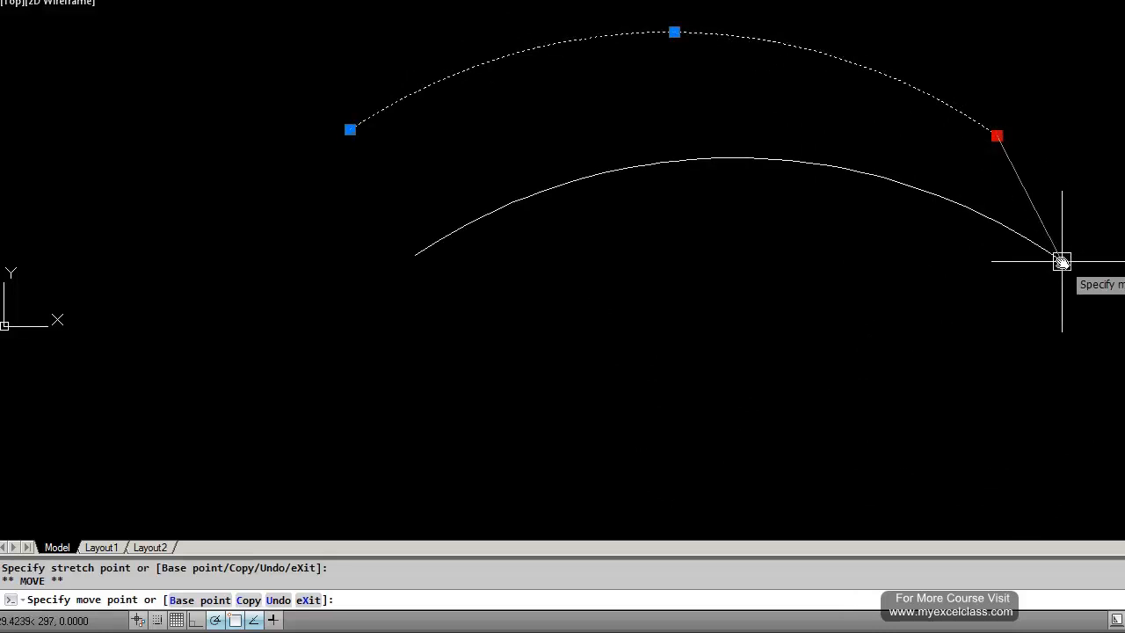
{"action": "left_click", "coordinate": [1062, 261]}
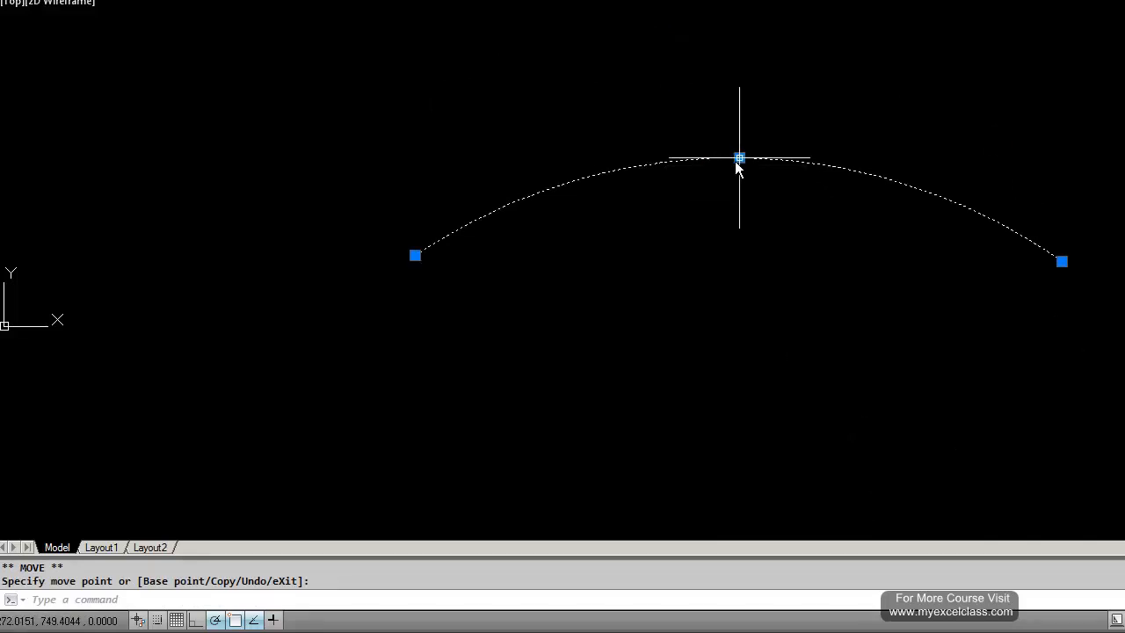
- Try the Stretch, Move and Rotate grip modes on the arc from its midpoint grip
{"action": "mouse_move", "coordinate": [739, 159]}
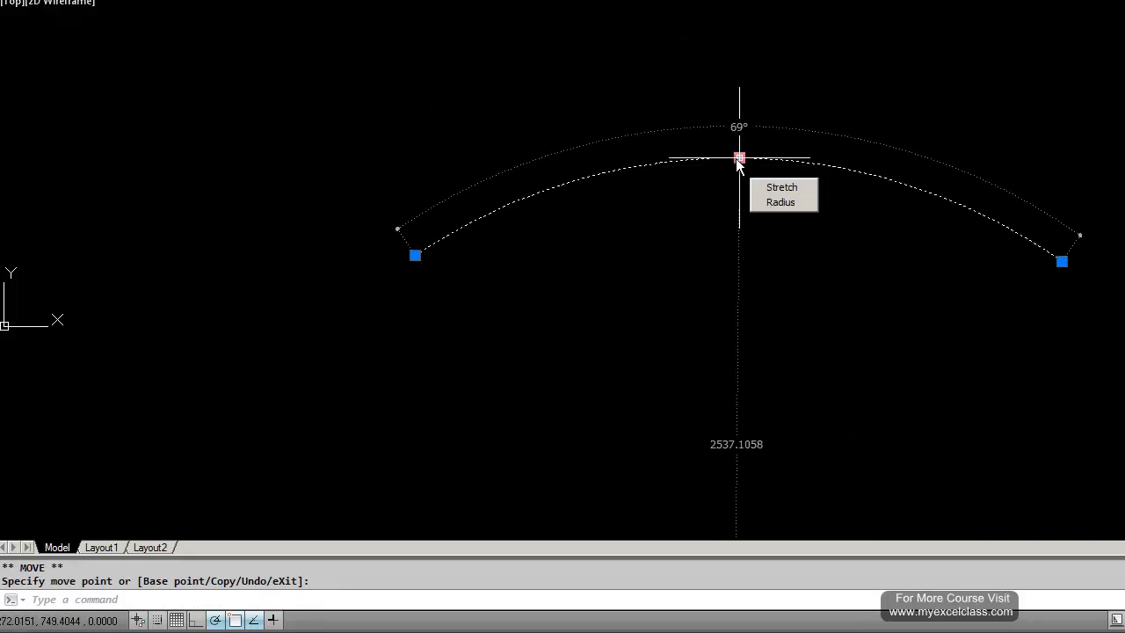
{"action": "left_click", "coordinate": [739, 159]}
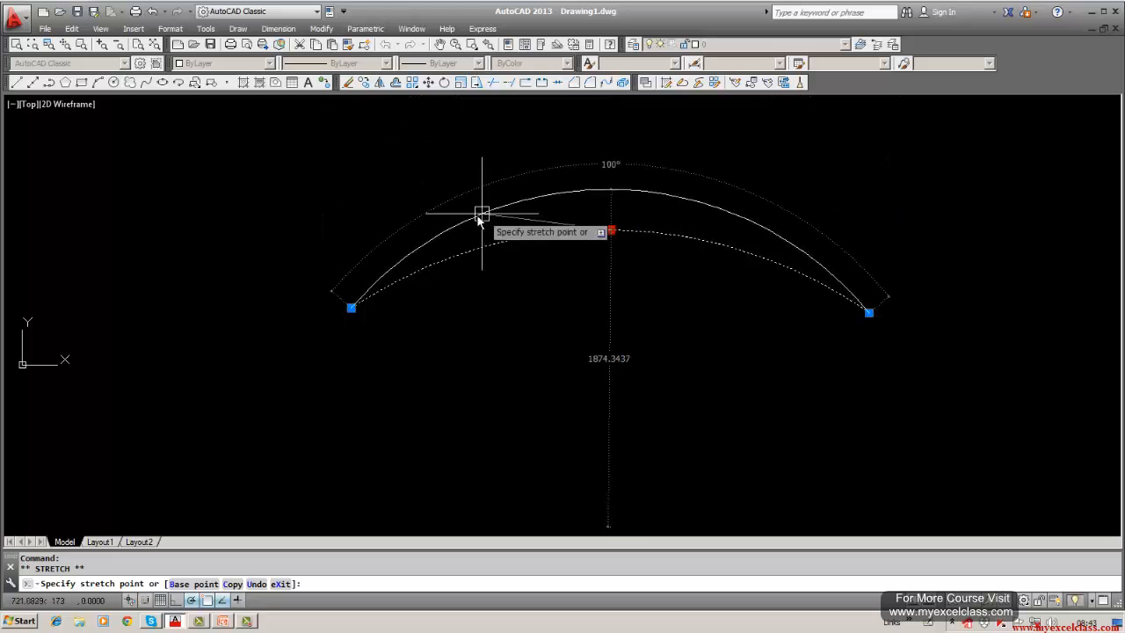
{"action": "key", "text": "space"}
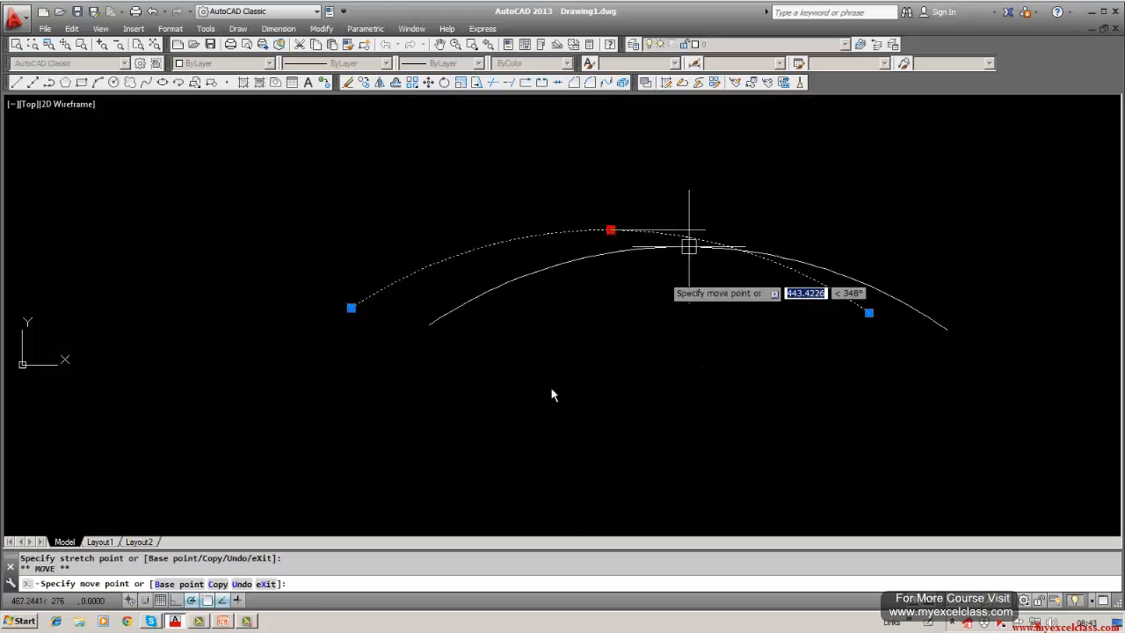
{"action": "key", "text": "space"}
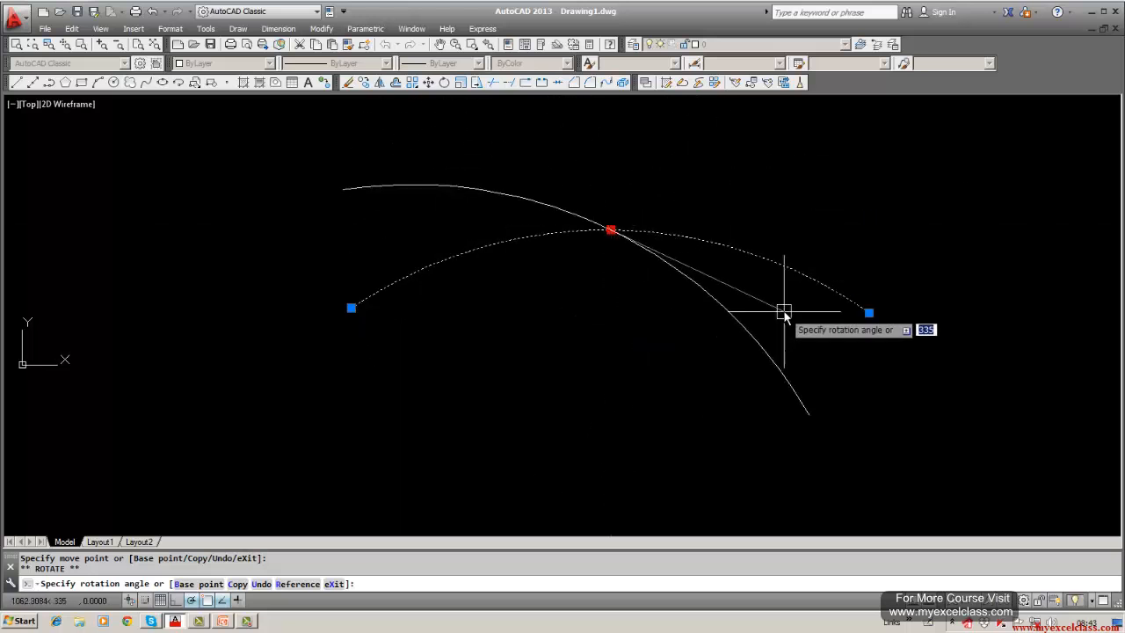
{"action": "key", "text": "Escape"}
{"action": "key", "text": "Escape"}
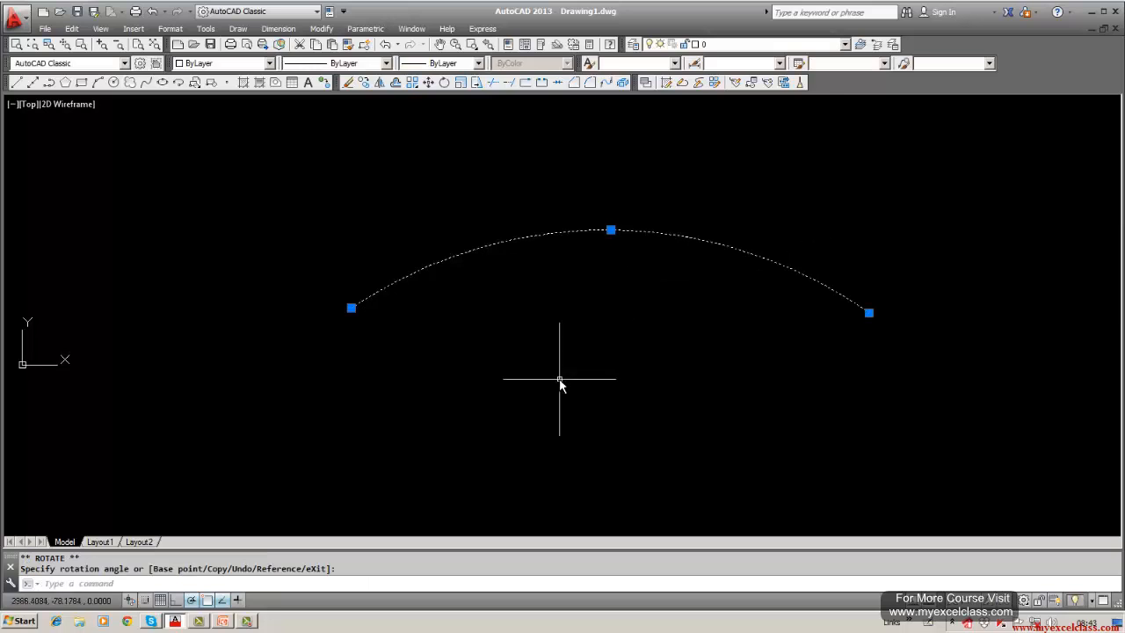
- Rotate the arc counterclockwise about its left endpoint grip, using the Rotate grip mode
{"action": "left_click", "coordinate": [376, 297]}
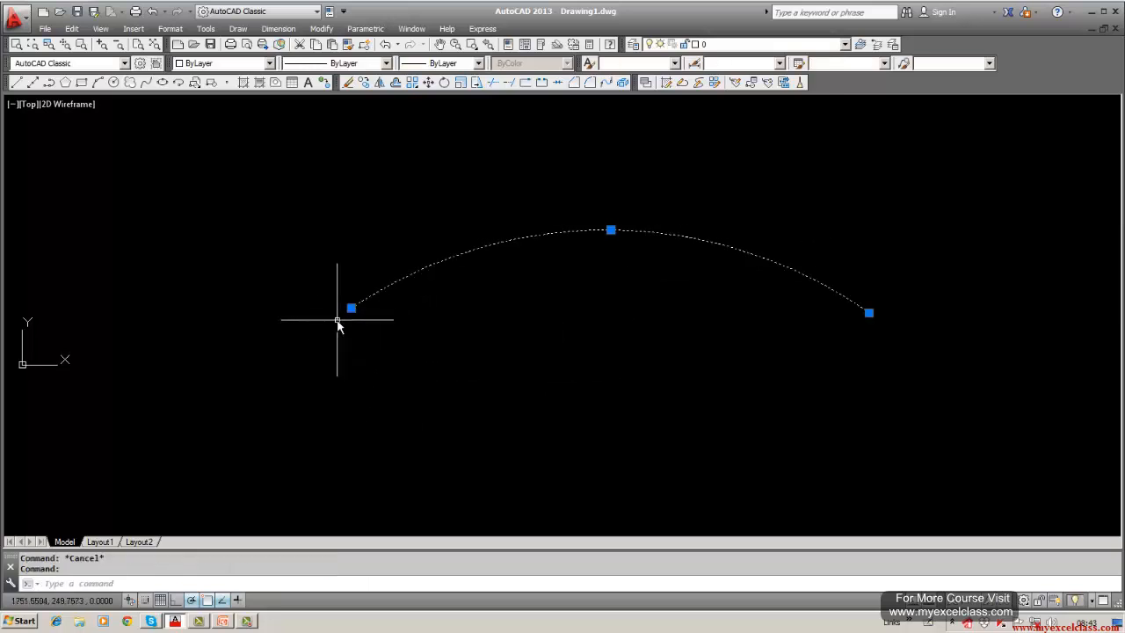
{"action": "left_click", "coordinate": [351, 308]}
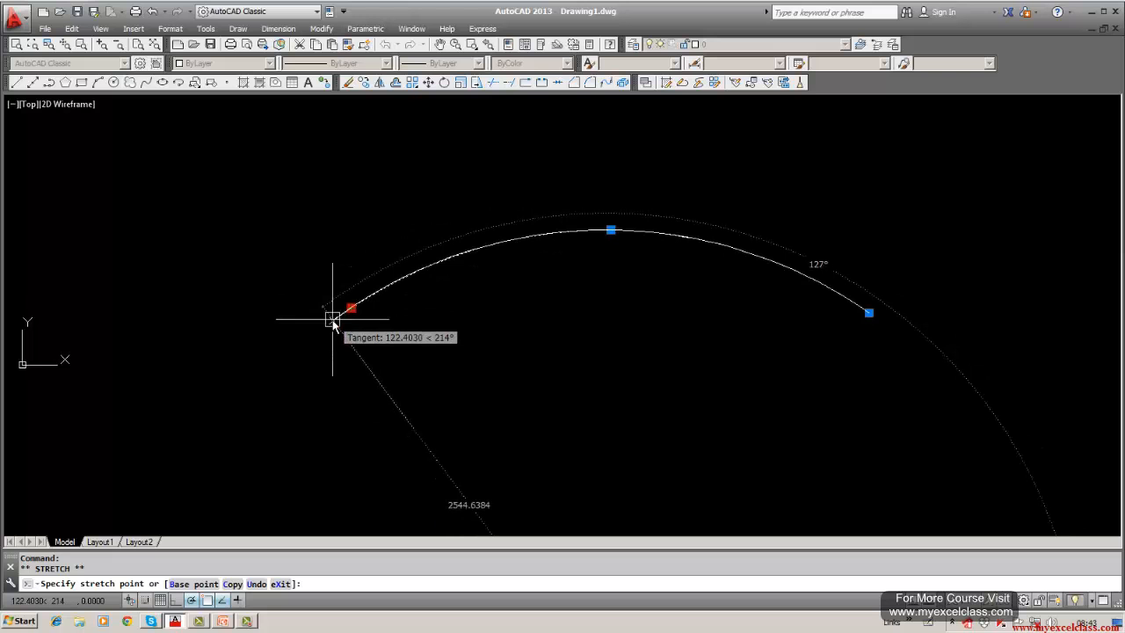
{"action": "key", "text": "space"}
{"action": "key", "text": "space"}
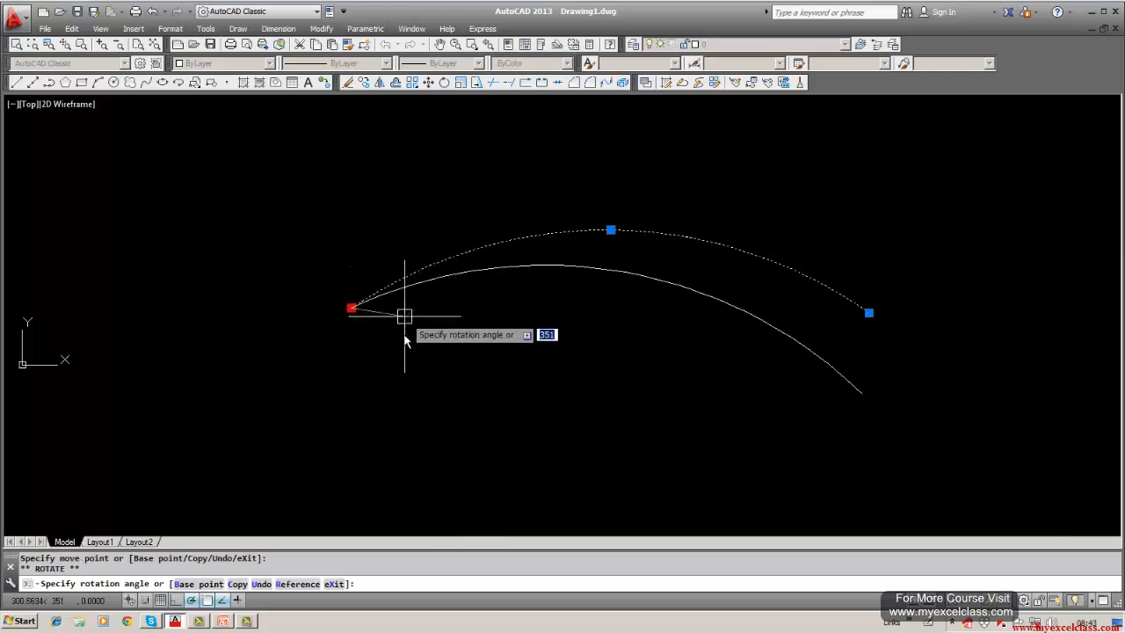
{"action": "left_click", "coordinate": [478, 272]}
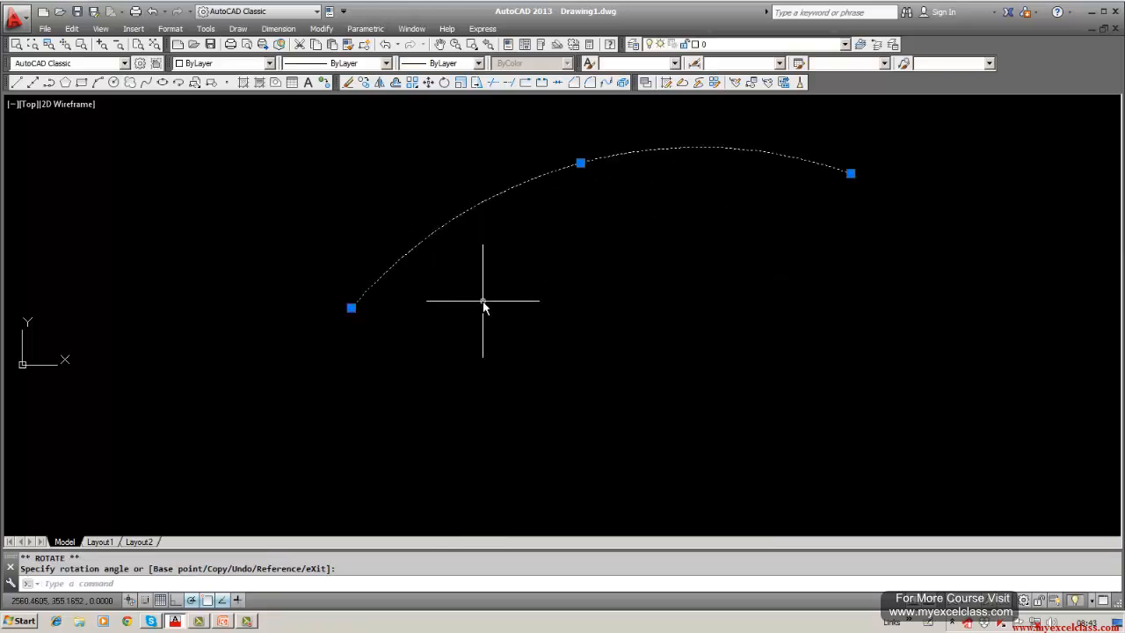
{"action": "key", "text": "Escape"}
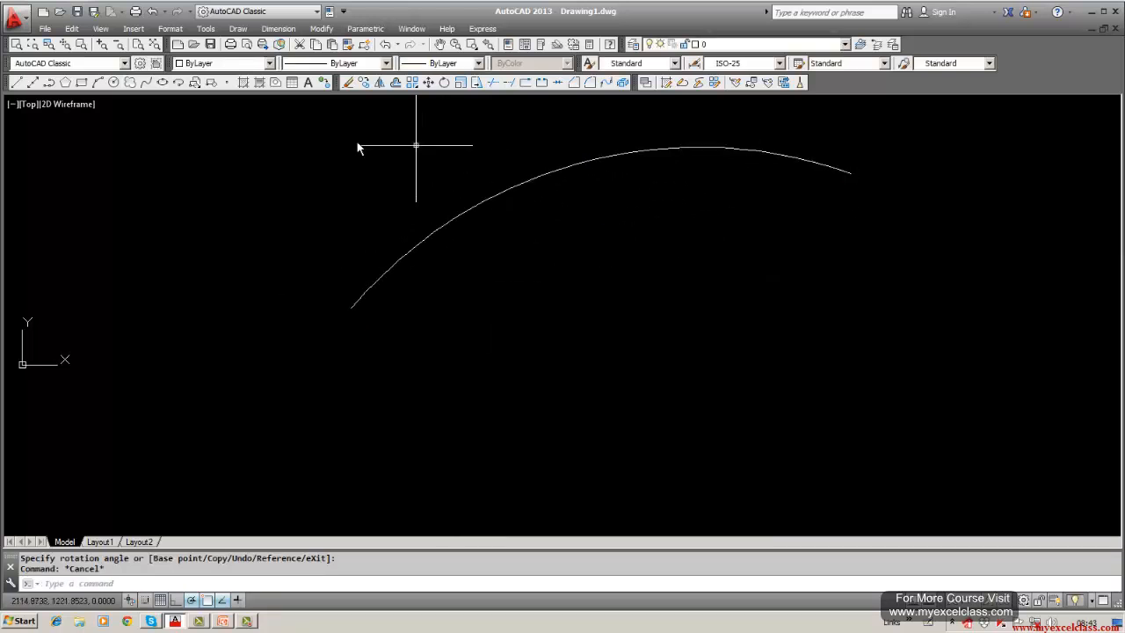
- Draw a single horizontal line below the arc
{"action": "left_click", "coordinate": [16, 82]}
{"action": "left_click", "coordinate": [427, 419]}
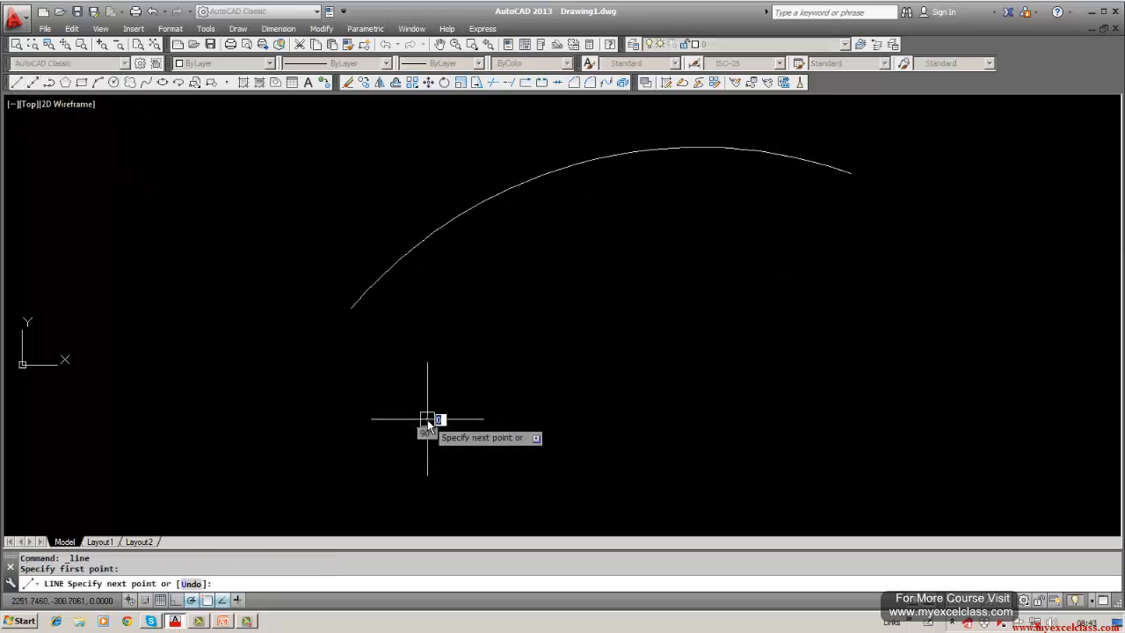
{"action": "left_click", "coordinate": [798, 420]}
{"action": "key", "text": "Return"}
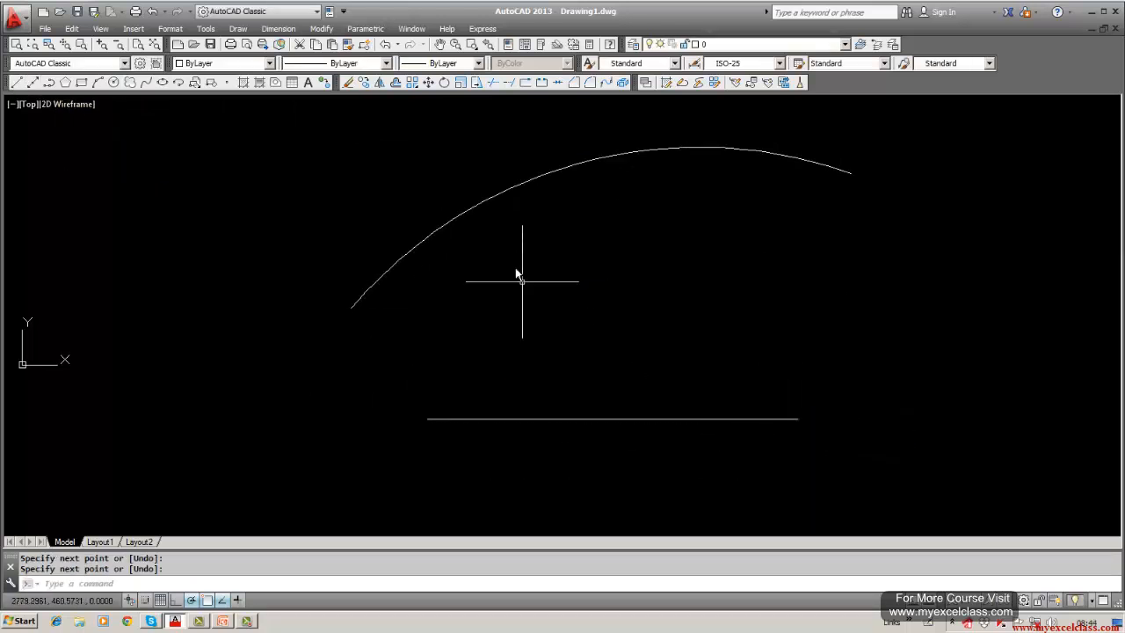
- Stretch the arc's left endpoint grip onto the left end of the horizontal line
{"action": "left_click", "coordinate": [497, 197]}
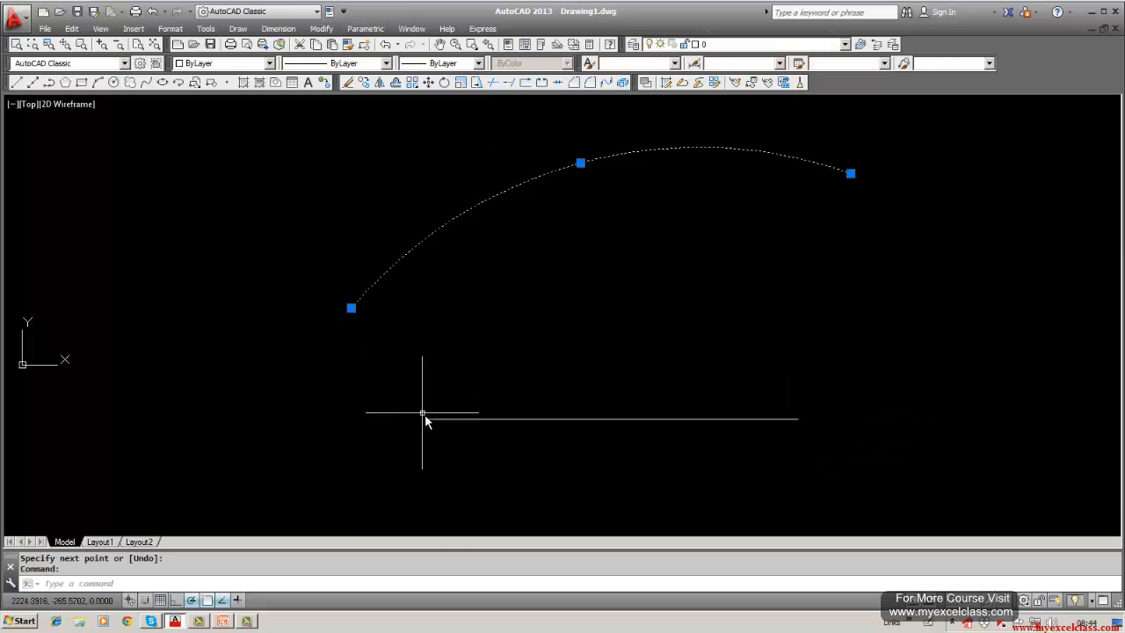
{"action": "left_click", "coordinate": [350, 308]}
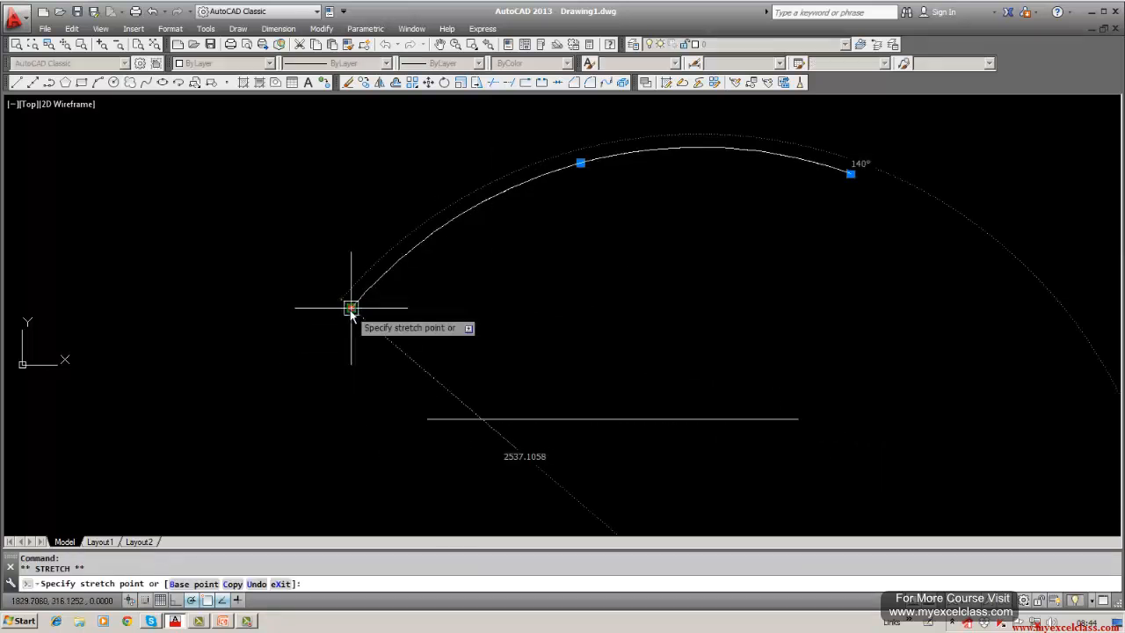
{"action": "left_click", "coordinate": [423, 416]}
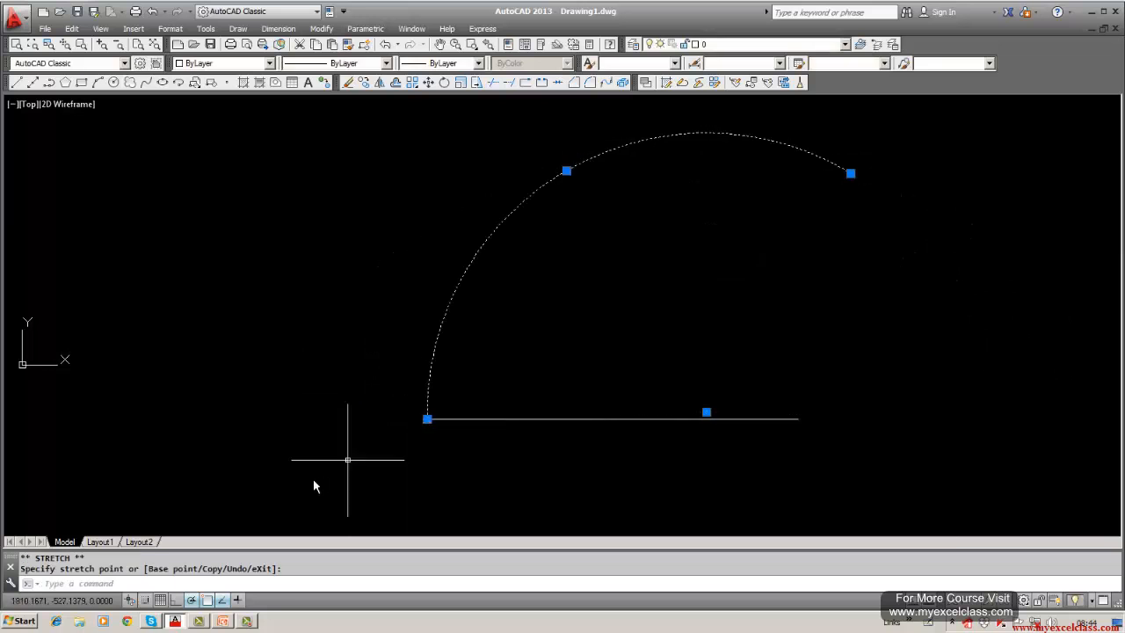
{"action": "key", "text": "Escape"}
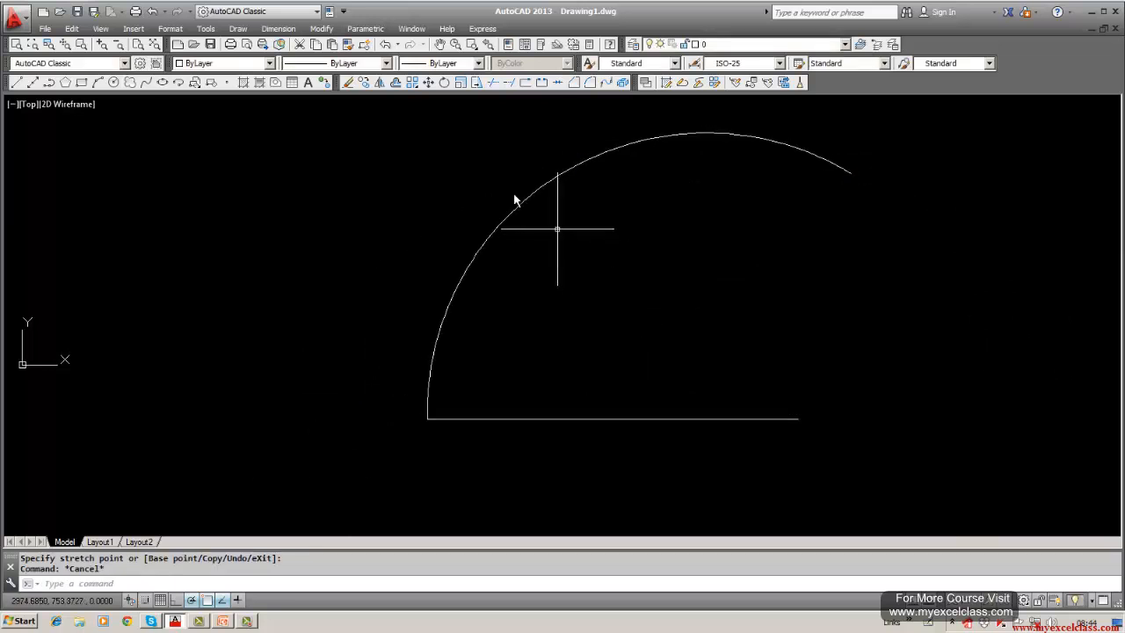
- Erase the line and the arc, using a window selection for the line and picking the arc individually
{"action": "left_click", "coordinate": [350, 84]}
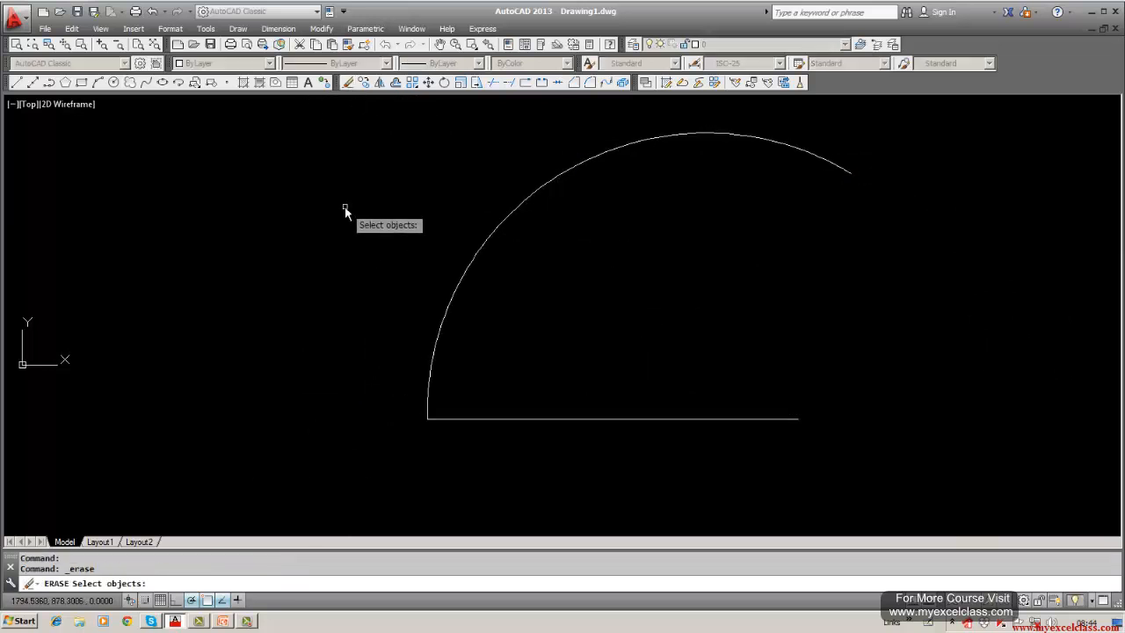
{"action": "type", "text": "w"}
{"action": "key", "text": "Return"}
{"action": "left_click", "coordinate": [316, 141]}
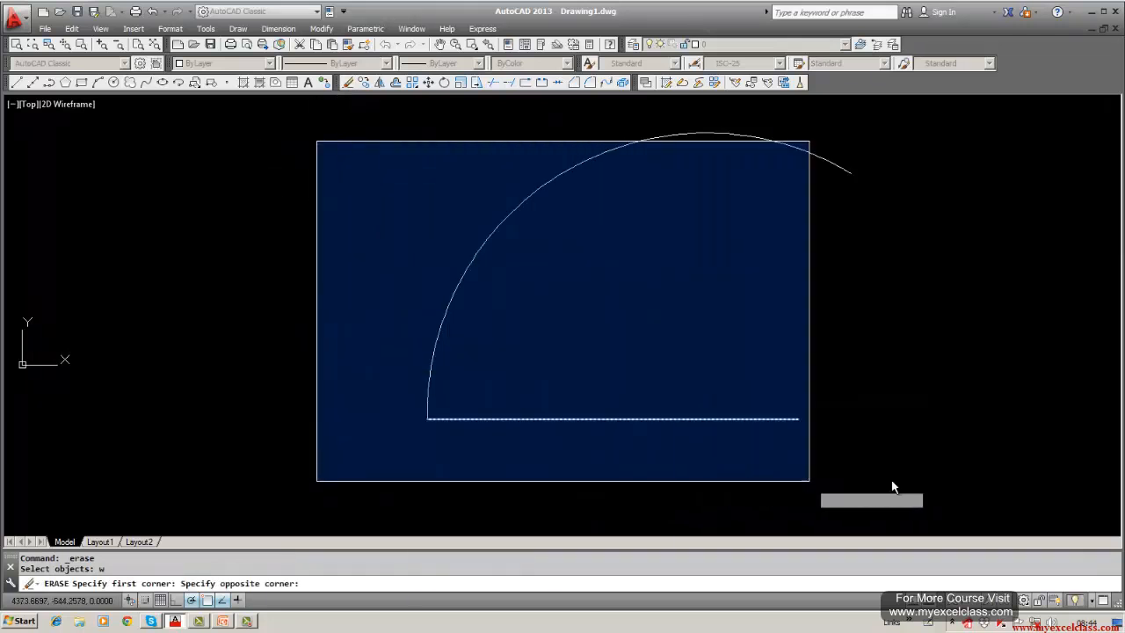
{"action": "left_click", "coordinate": [810, 481]}
{"action": "left_click", "coordinate": [822, 172]}
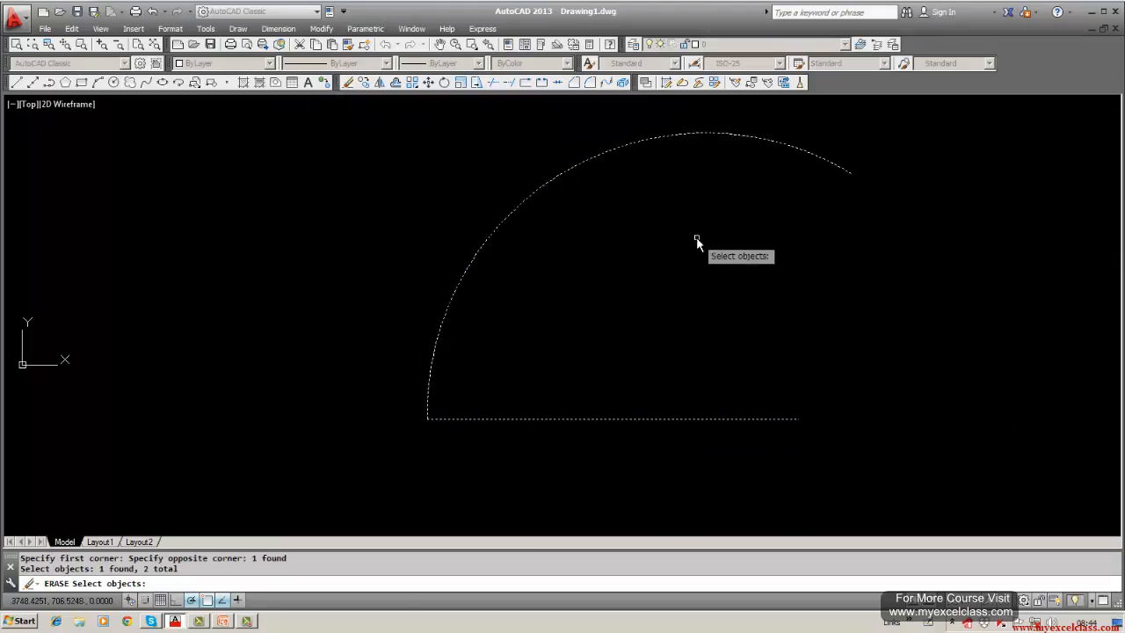
{"action": "key", "text": "Return"}
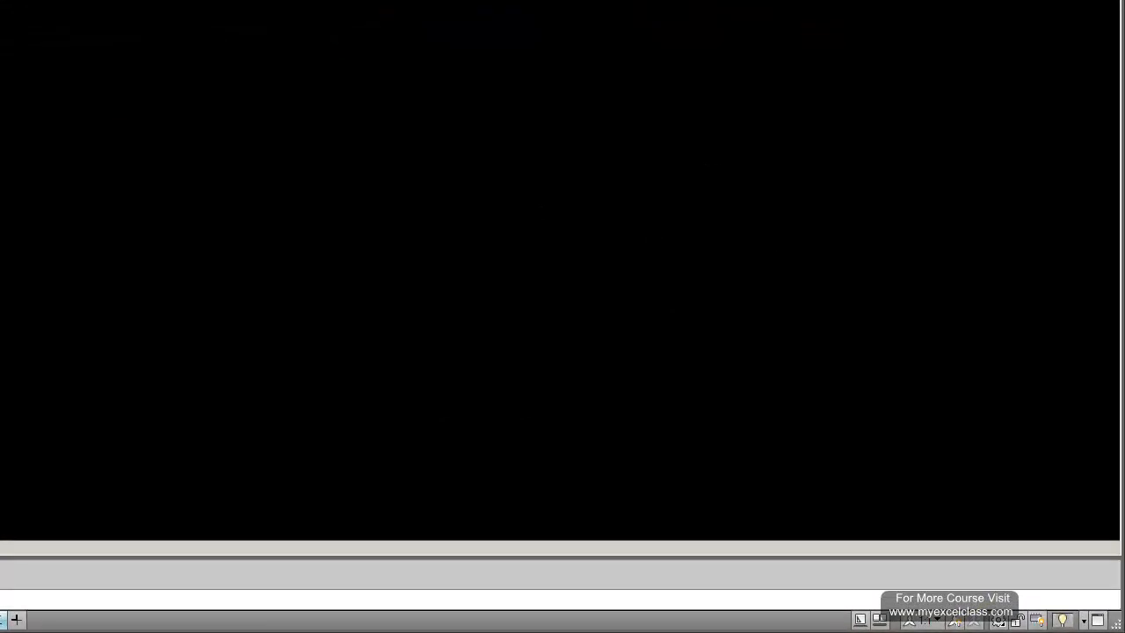
- Draw a flat horizontal ellipse with a major axis about 735 long and a minor radius of about 102
{"action": "left_click", "coordinate": [417, 313]}
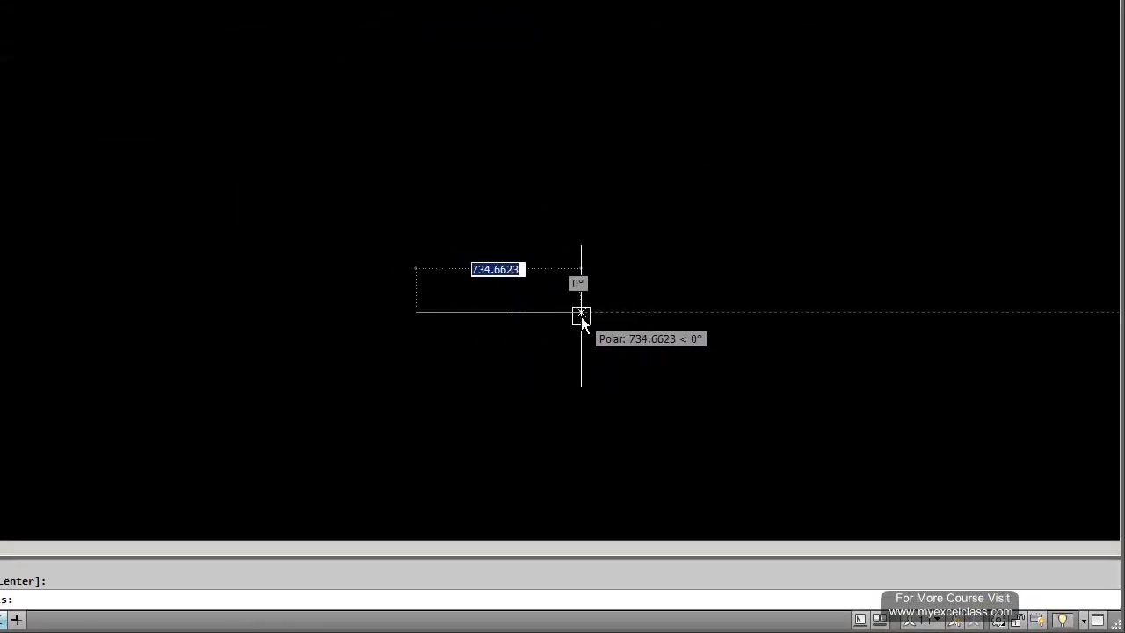
{"action": "left_click", "coordinate": [581, 315]}
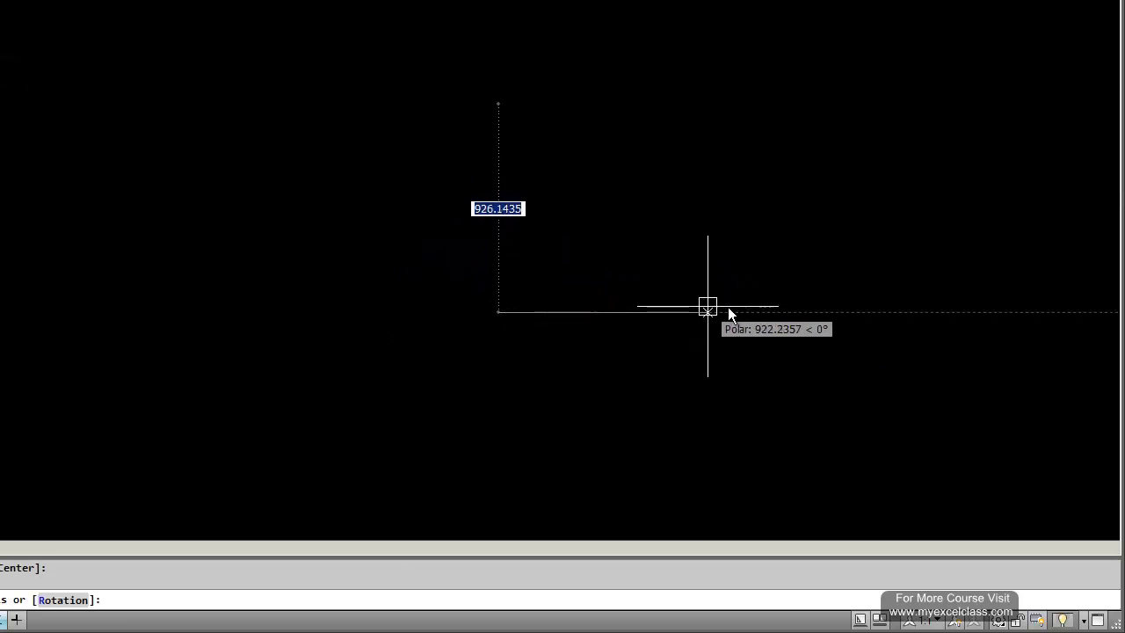
{"action": "left_click", "coordinate": [521, 312]}
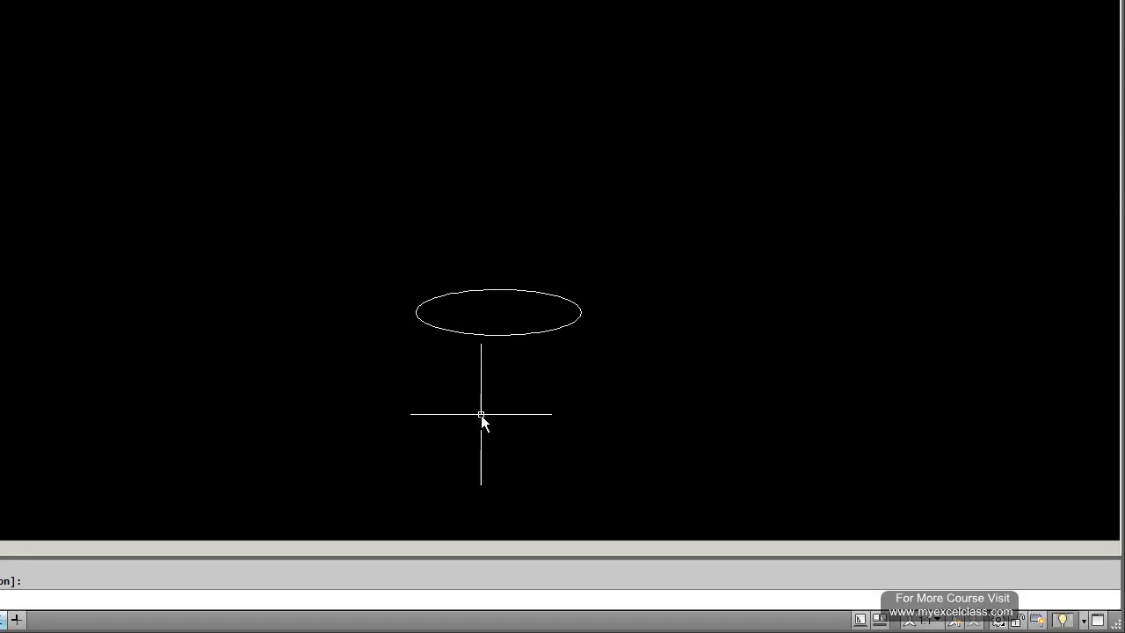
- Relocate the ellipse up and to the right by its center grip
{"action": "left_click", "coordinate": [509, 335]}
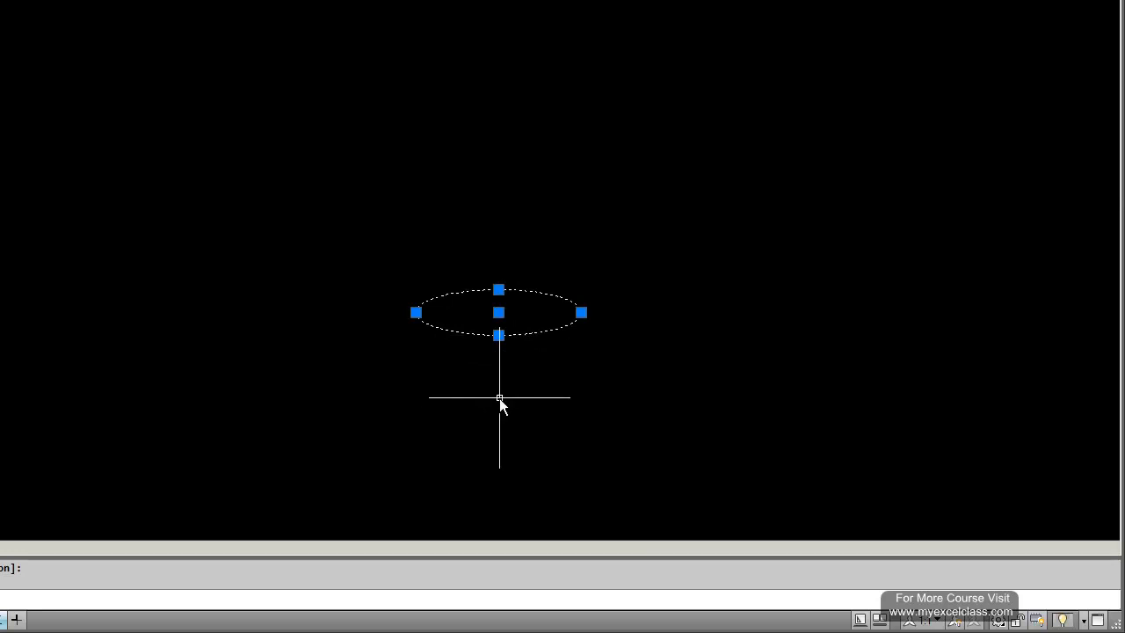
{"action": "left_click", "coordinate": [498, 312]}
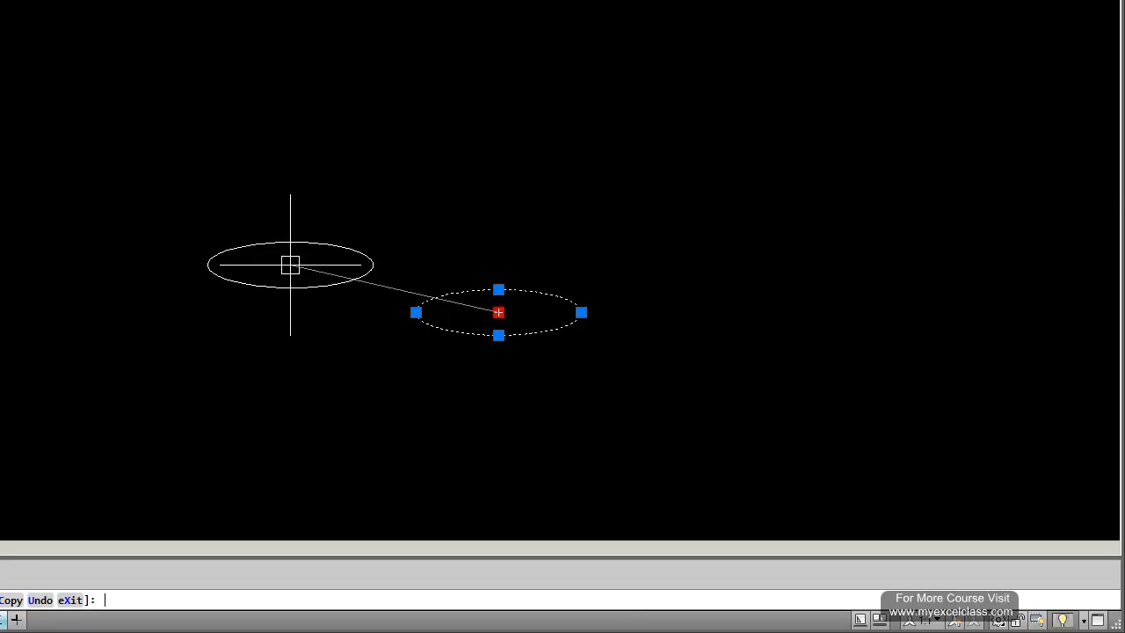
{"action": "left_click", "coordinate": [716, 208]}
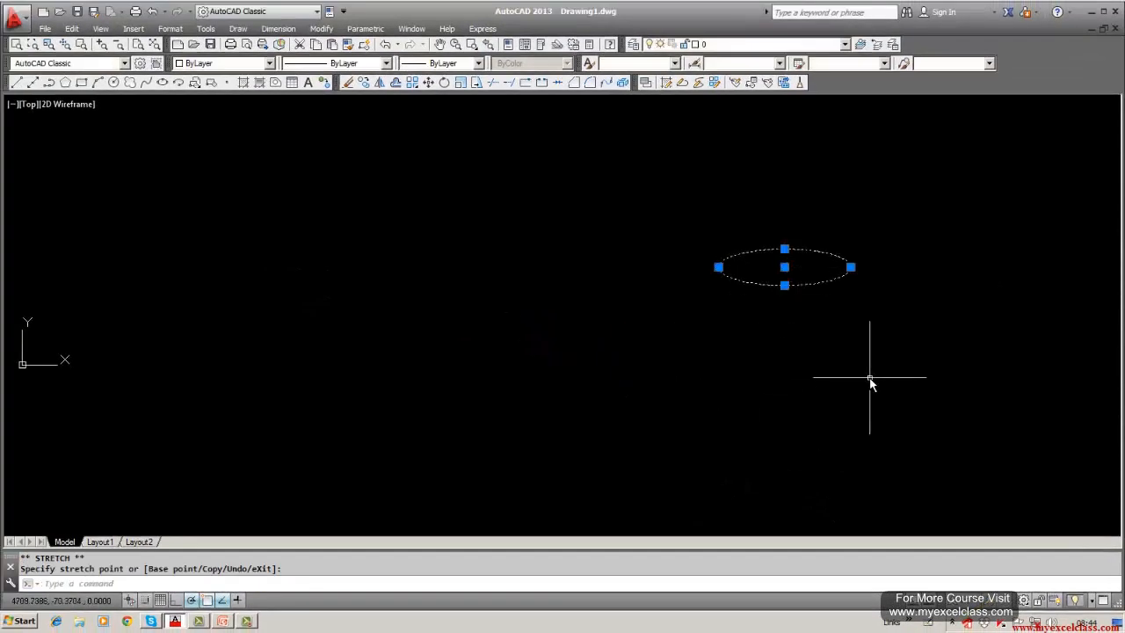
{"action": "key", "text": "Escape"}
- Move the ellipse down and to the left from its right quadrant grip, using the Move grip mode
{"action": "left_click", "coordinate": [831, 279]}
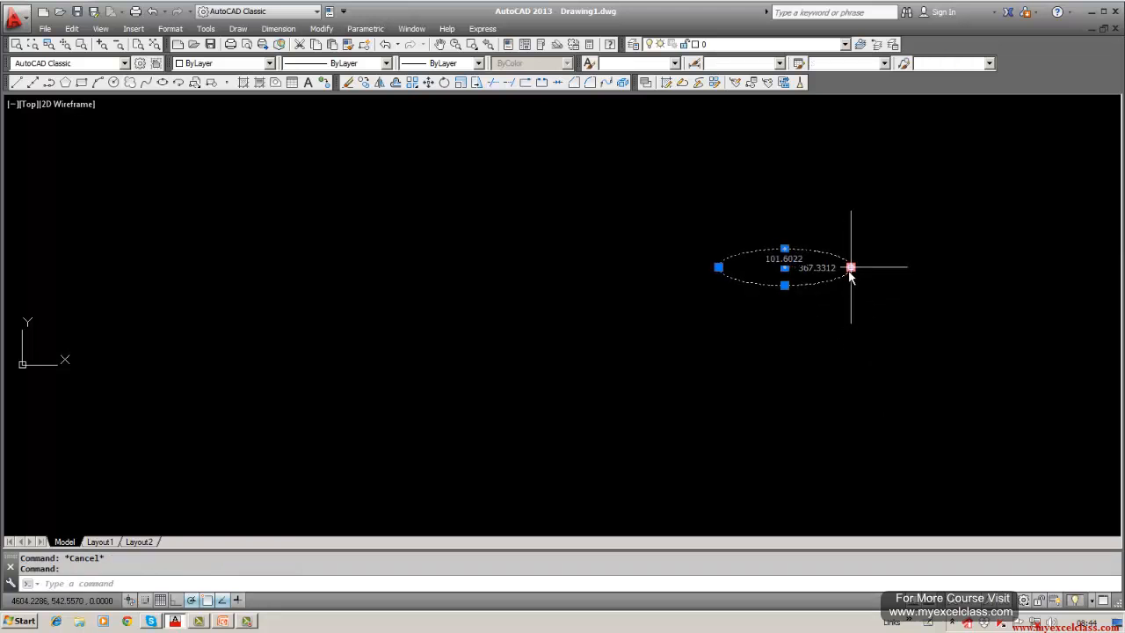
{"action": "left_click", "coordinate": [850, 268]}
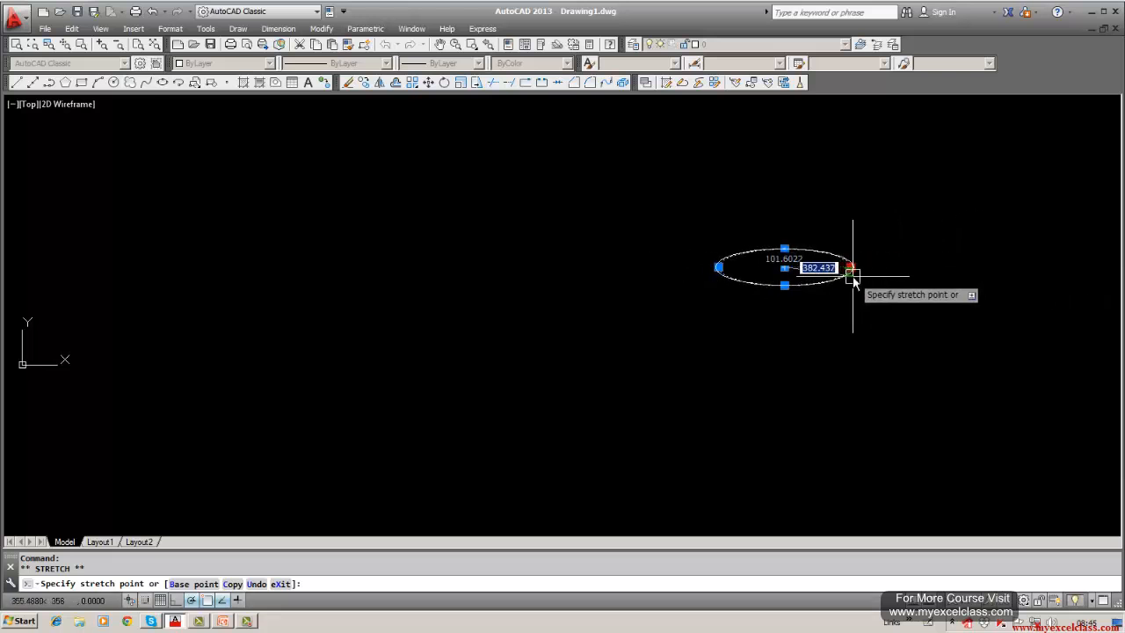
{"action": "key", "text": "space"}
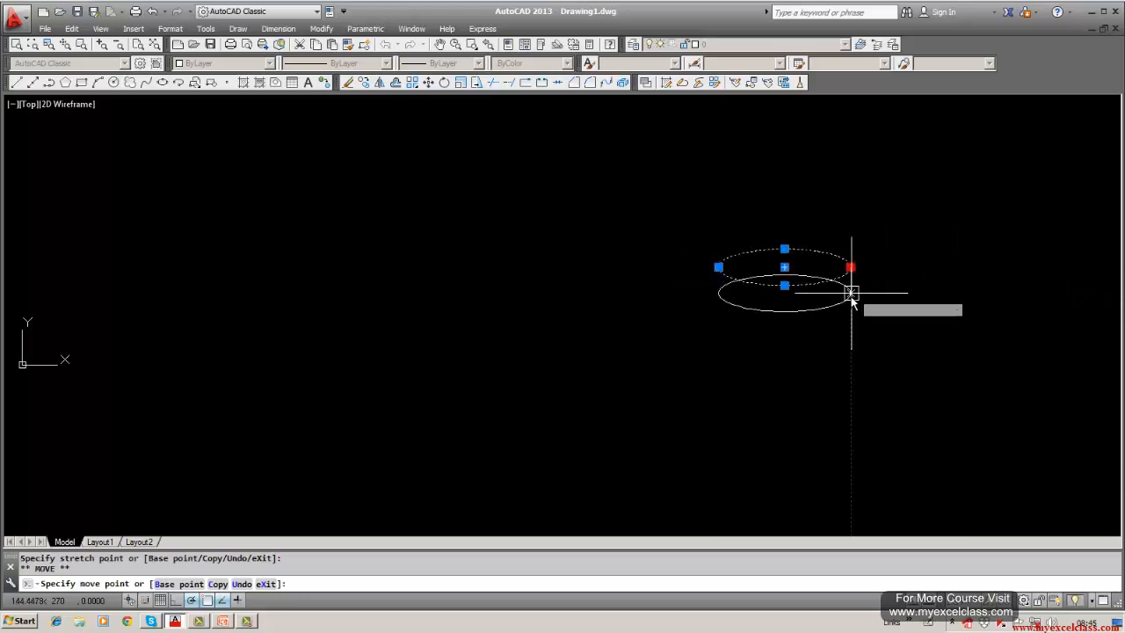
{"action": "left_click", "coordinate": [787, 301]}
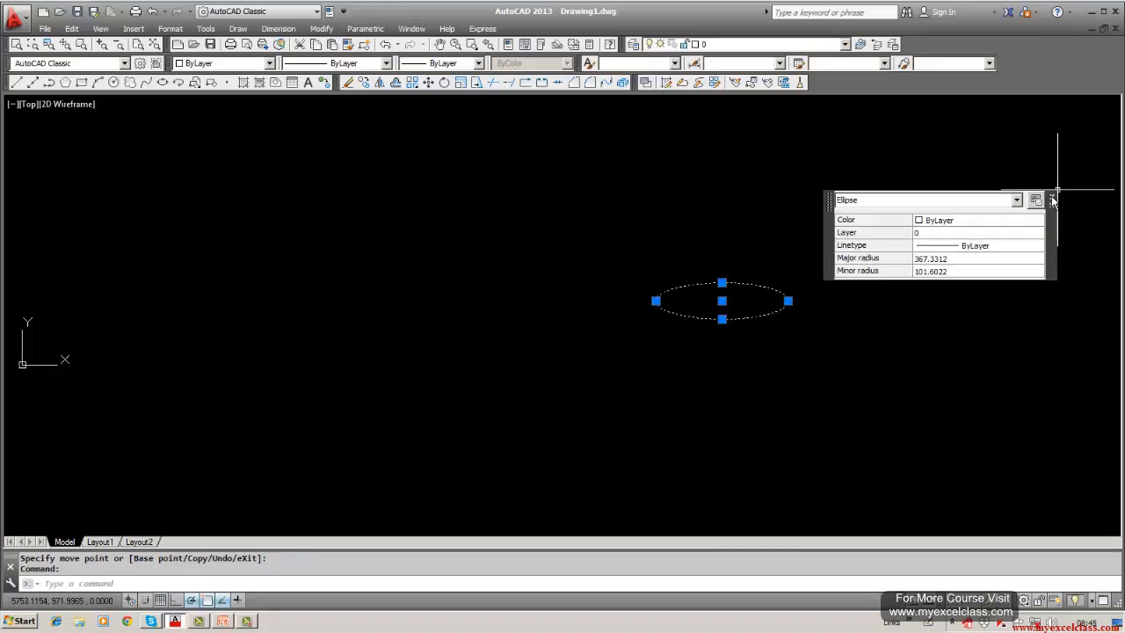
{"action": "key", "text": "Escape"}
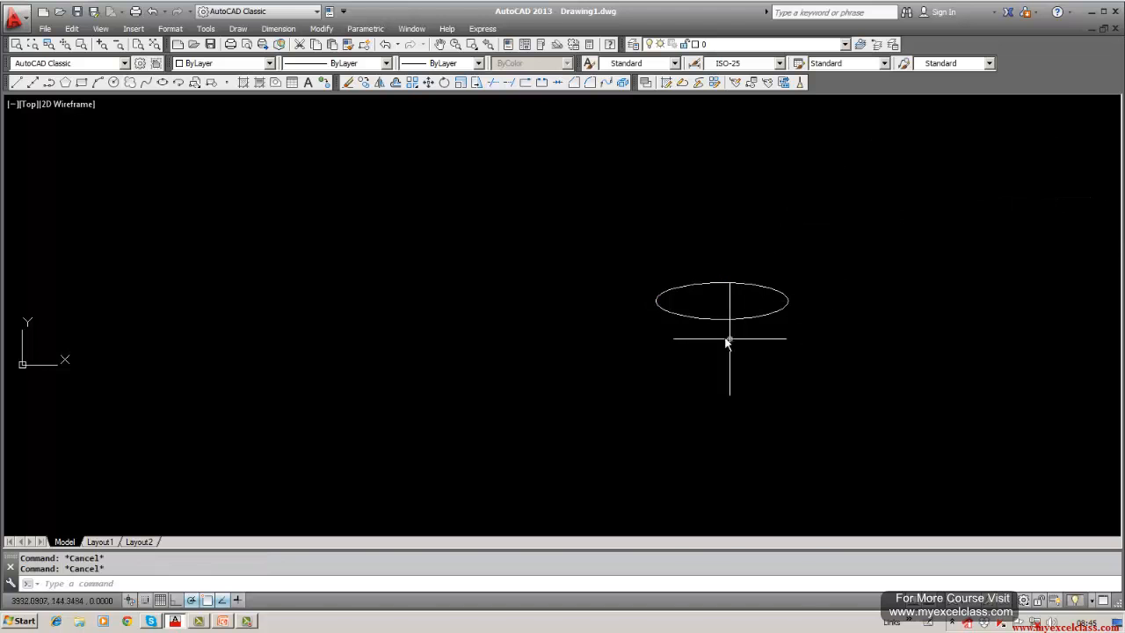
- Try stretching the ellipse's major radius from its left quadrant grip and its minor radius from its top quadrant grip
{"action": "left_click", "coordinate": [715, 320]}
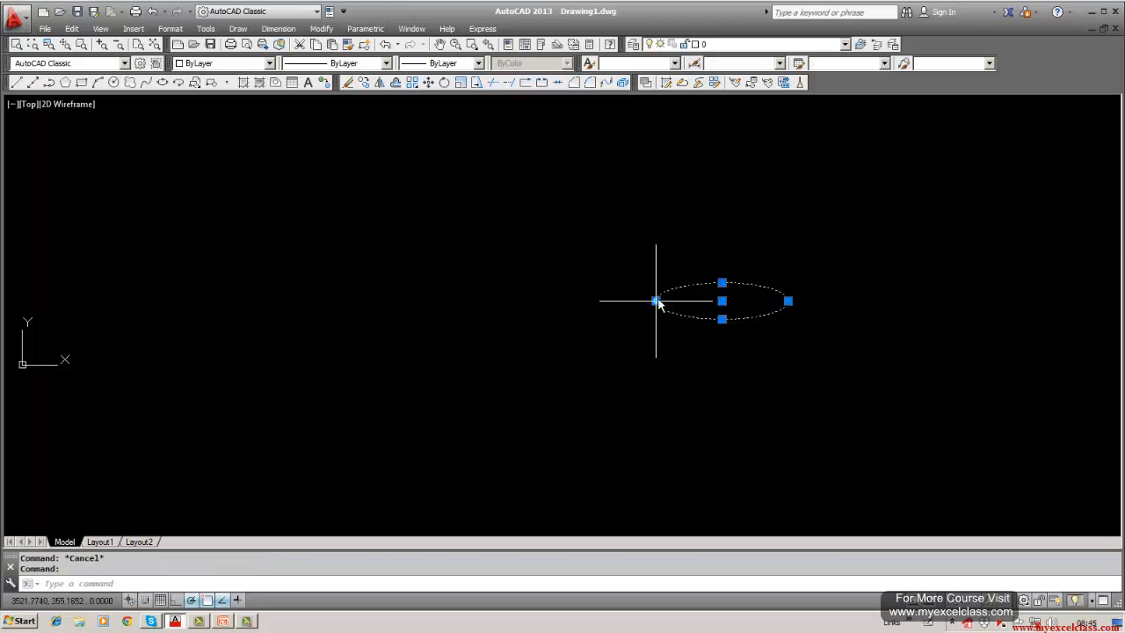
{"action": "left_click", "coordinate": [656, 300]}
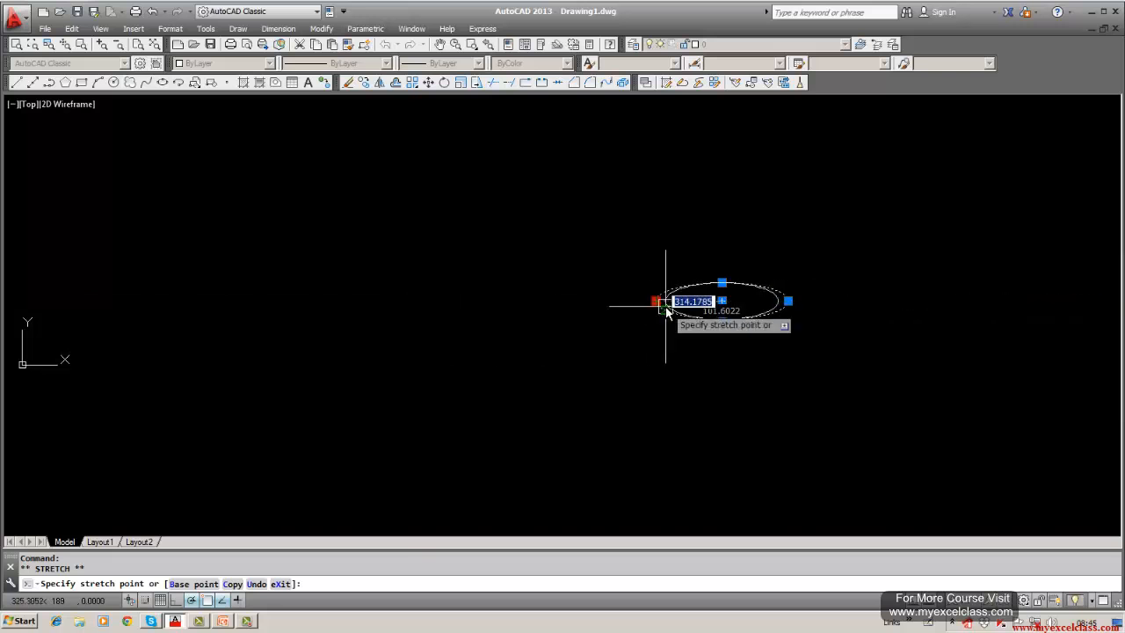
{"action": "key", "text": "Escape"}
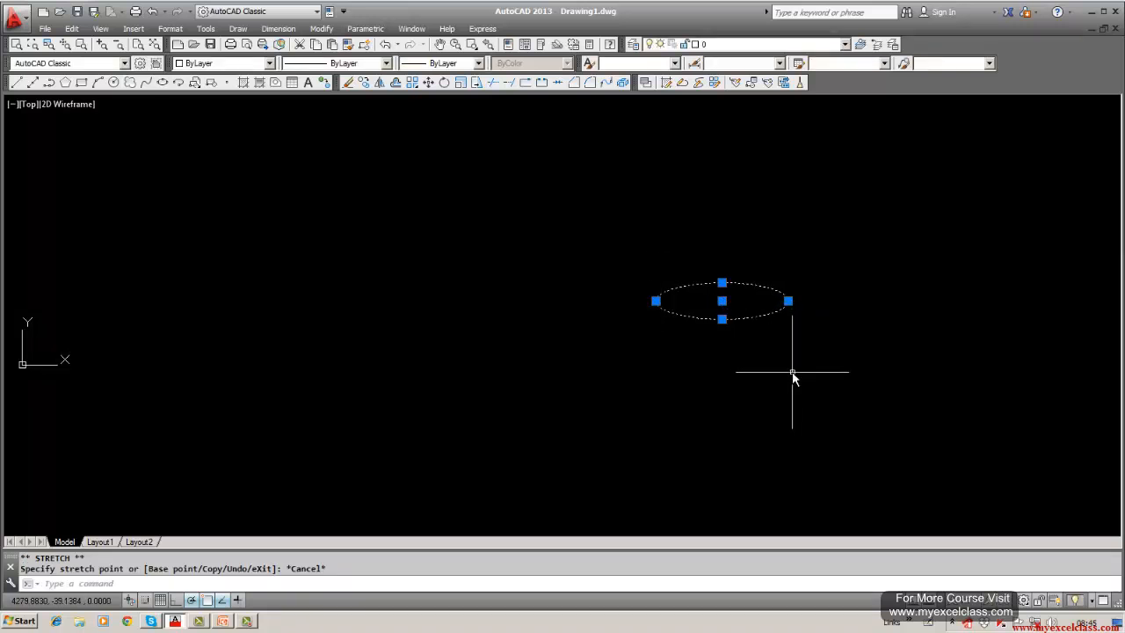
{"action": "left_click", "coordinate": [722, 283]}
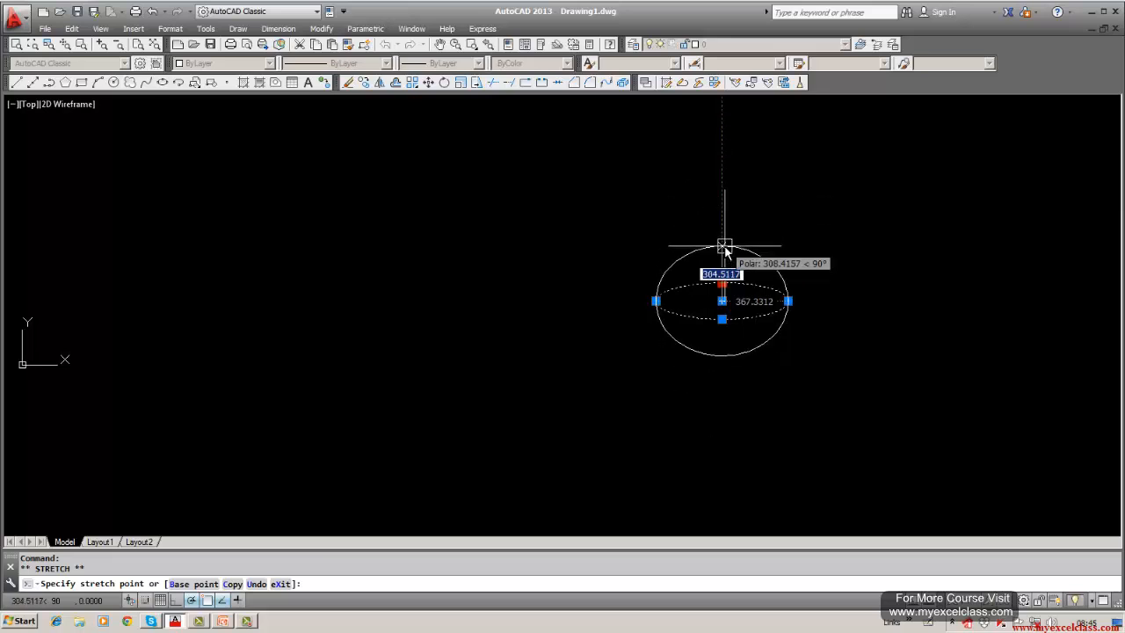
{"action": "key", "text": "Escape"}
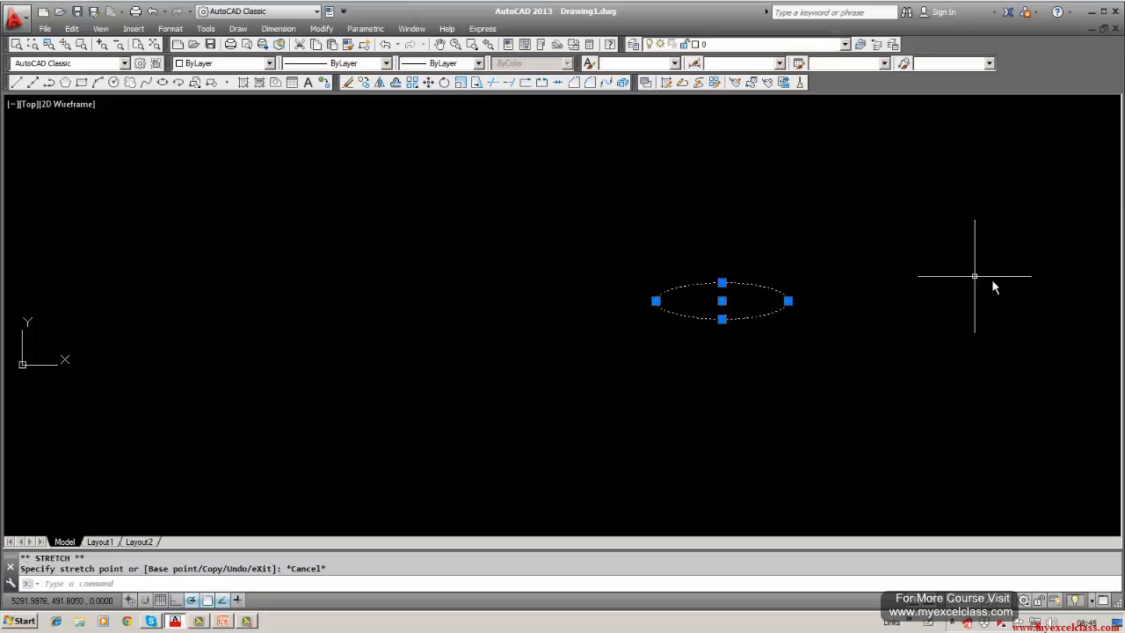
{"action": "key", "text": "Escape"}
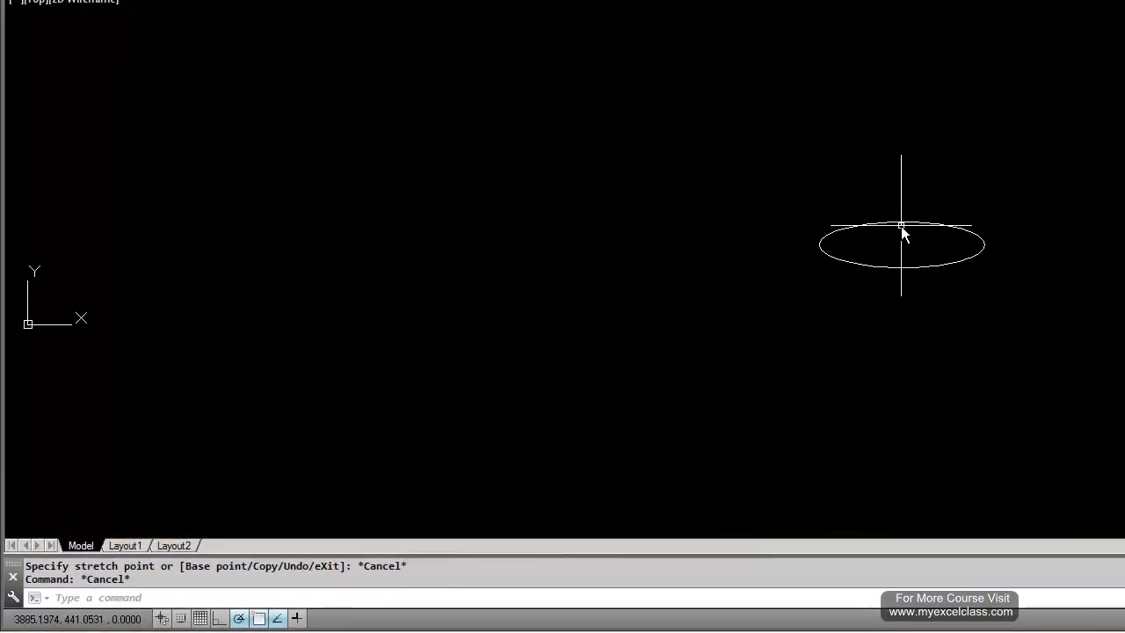
- Try stretching the ellipse taller than it is wide from its top quadrant grip
{"action": "left_click", "coordinate": [901, 226]}
{"action": "left_click", "coordinate": [902, 222]}
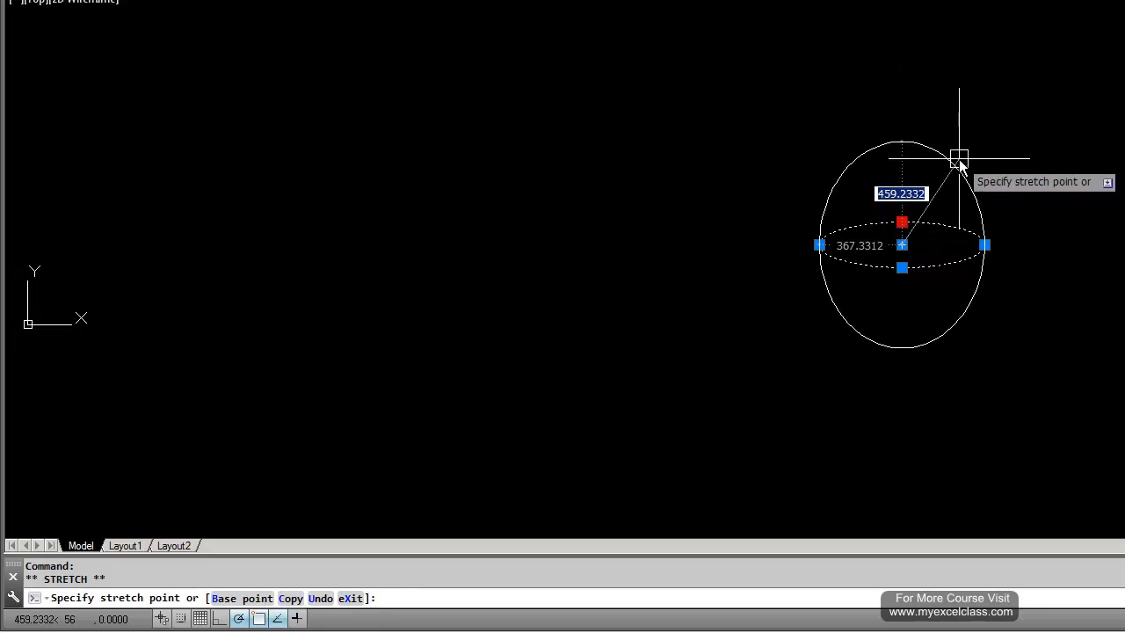
{"action": "key", "text": "Escape"}
{"action": "key", "text": "Escape"}
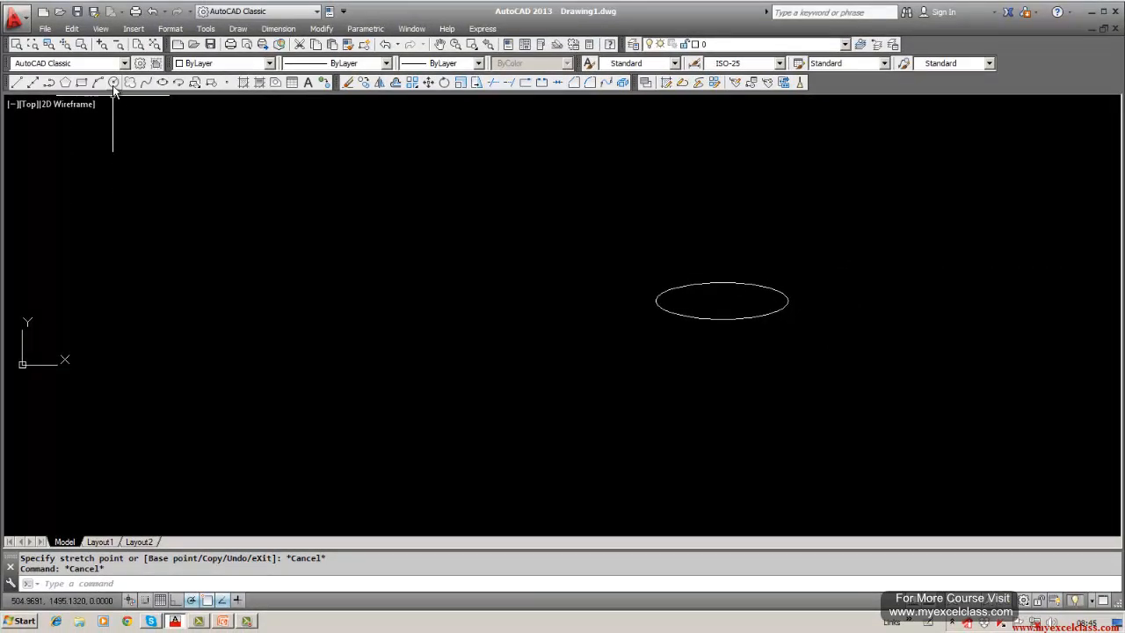
- Draw a circle with a radius of about 447 units, up and to the left of the ellipse
{"action": "left_click", "coordinate": [113, 82]}
{"action": "left_click", "coordinate": [332, 220]}
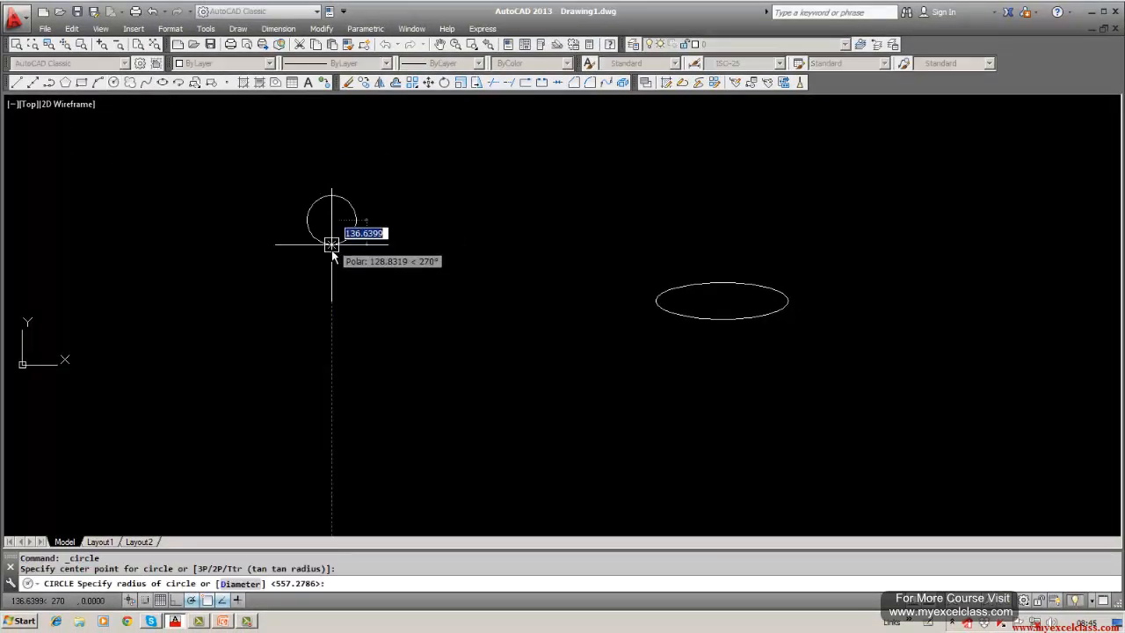
{"action": "left_click", "coordinate": [376, 287]}
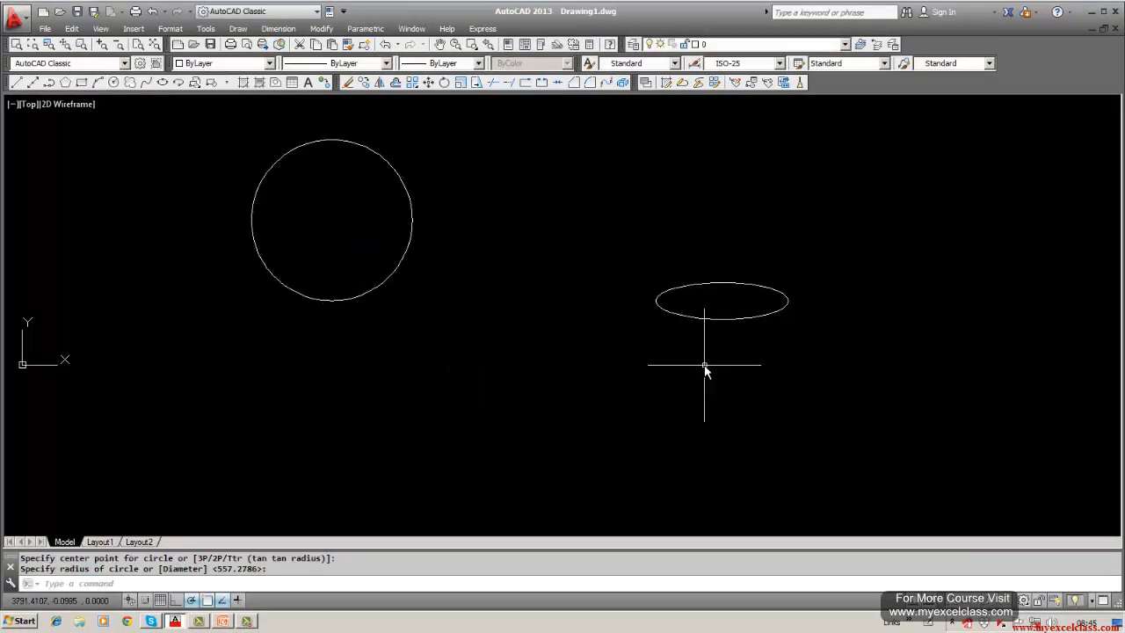
{"action": "key", "text": "Escape"}
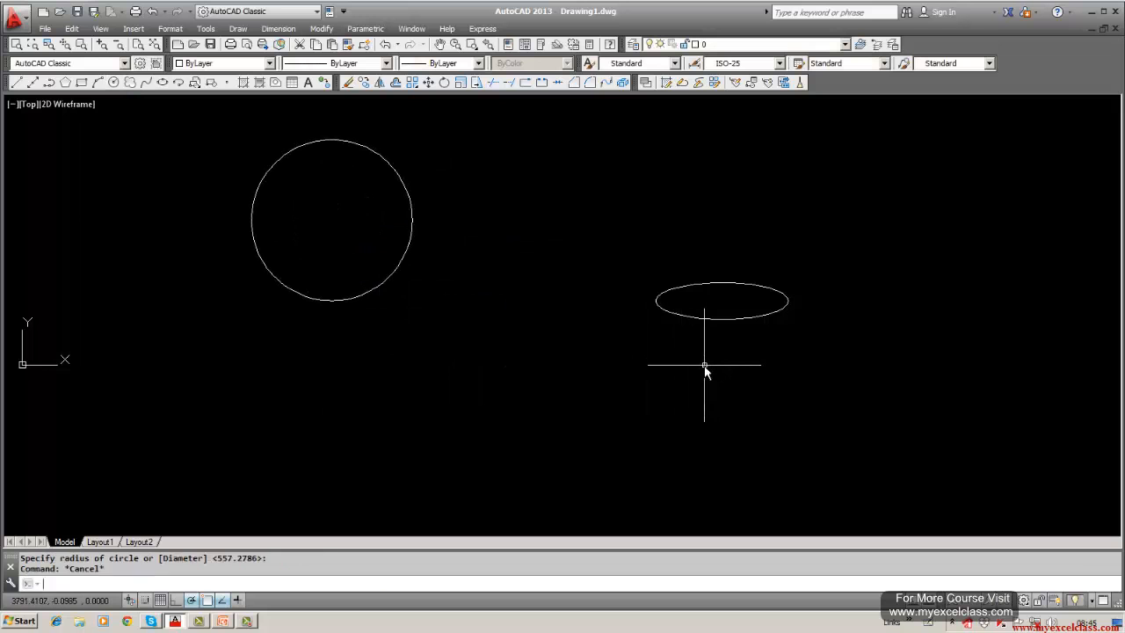
- Move the ellipse by its center grip onto the circle's center point
{"action": "left_click", "coordinate": [694, 320]}
{"action": "left_click", "coordinate": [721, 302]}
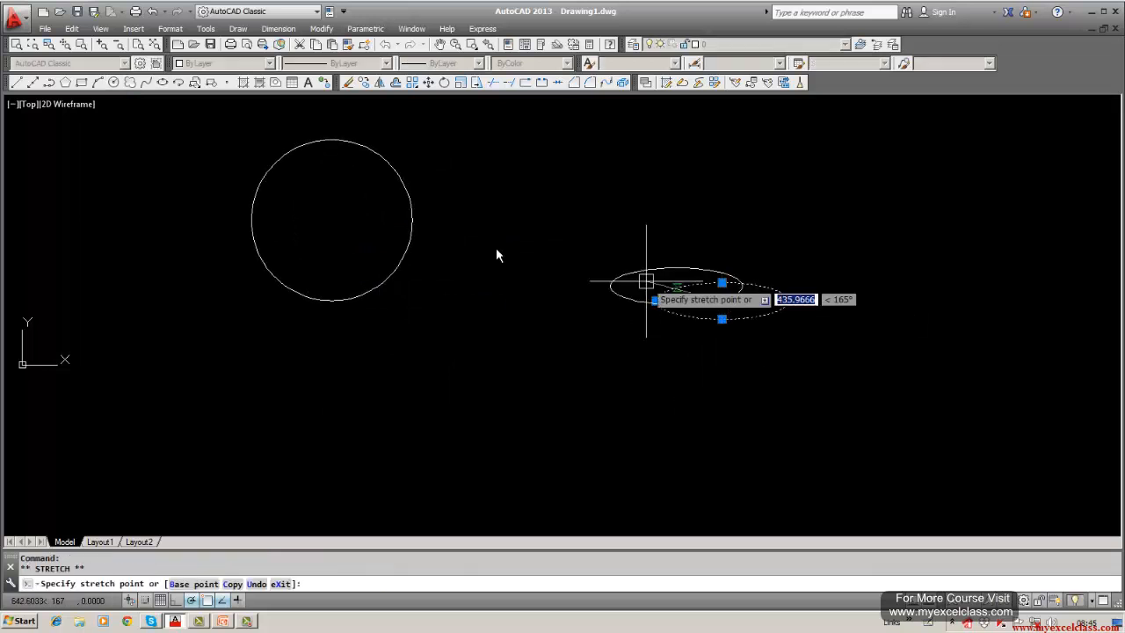
{"action": "left_click", "coordinate": [331, 220]}
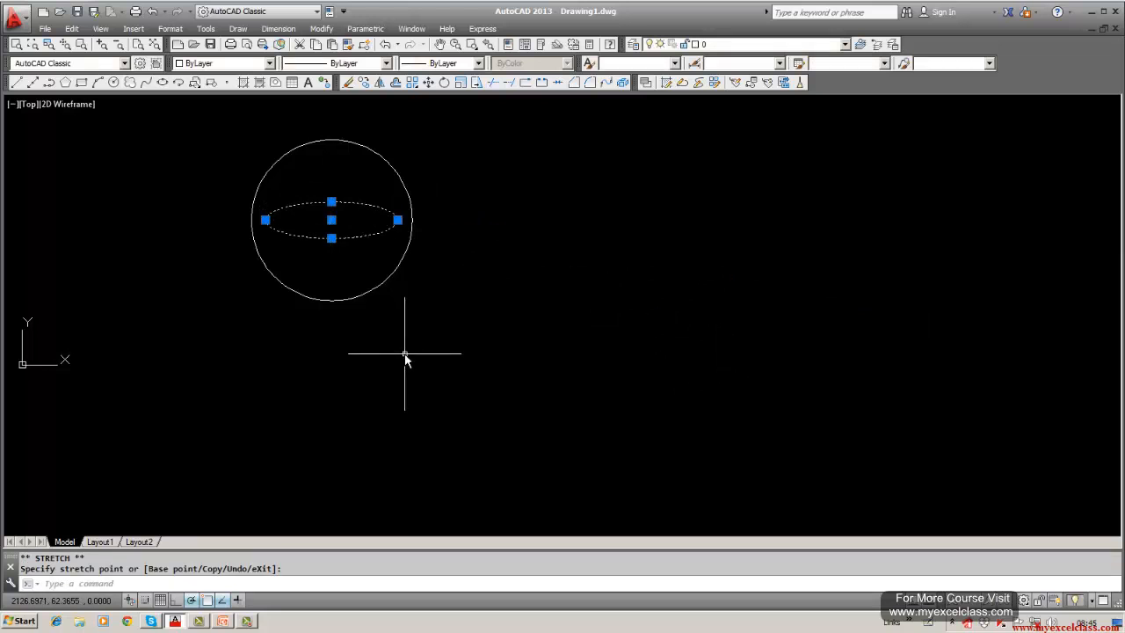
{"action": "middle_click_drag", "start_coordinate": [404, 356], "coordinate": [575, 396]}
{"action": "key", "text": "Escape"}
{"action": "key", "text": "Escape"}
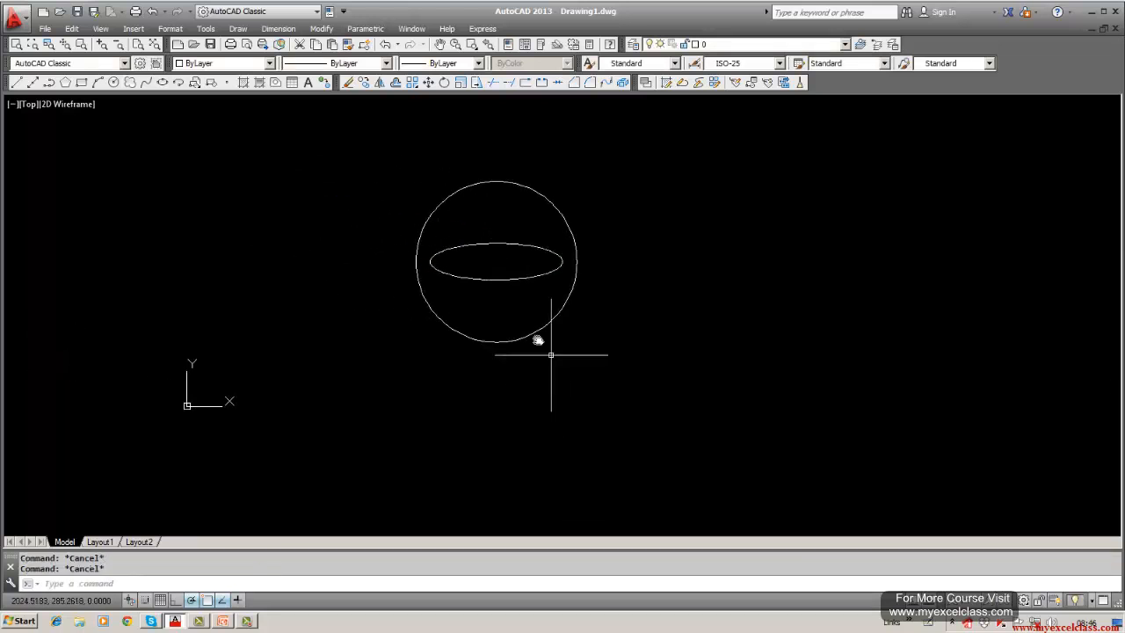
- Stretch the ellipse's right and top quadrant grips to the matching quadrant points of the circle
{"action": "left_click", "coordinate": [498, 281]}
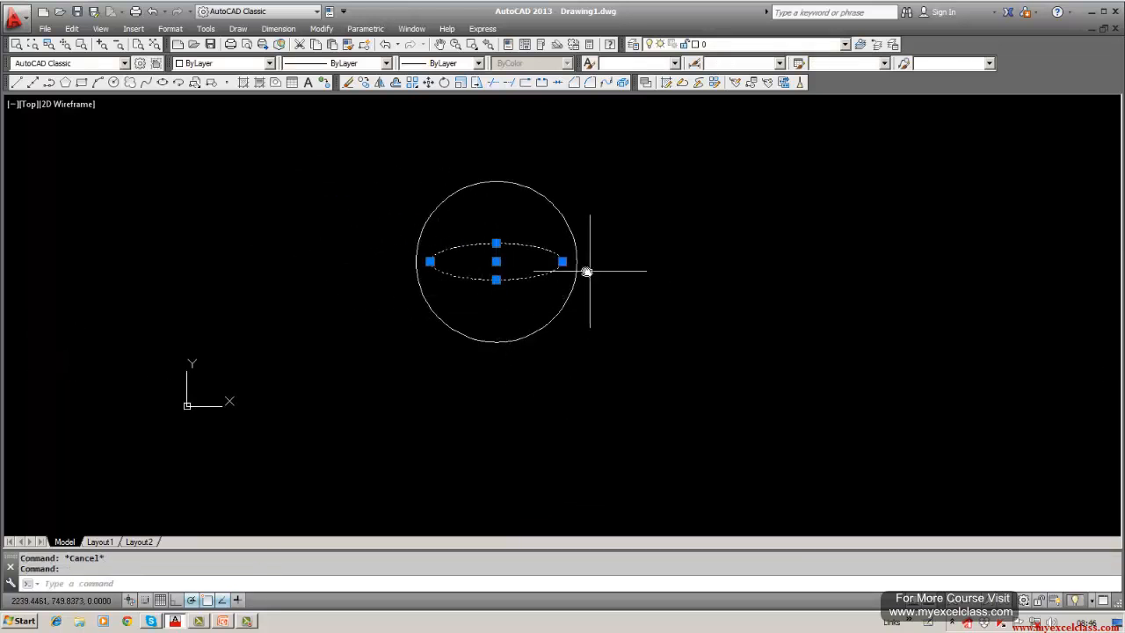
{"action": "left_click", "coordinate": [561, 261]}
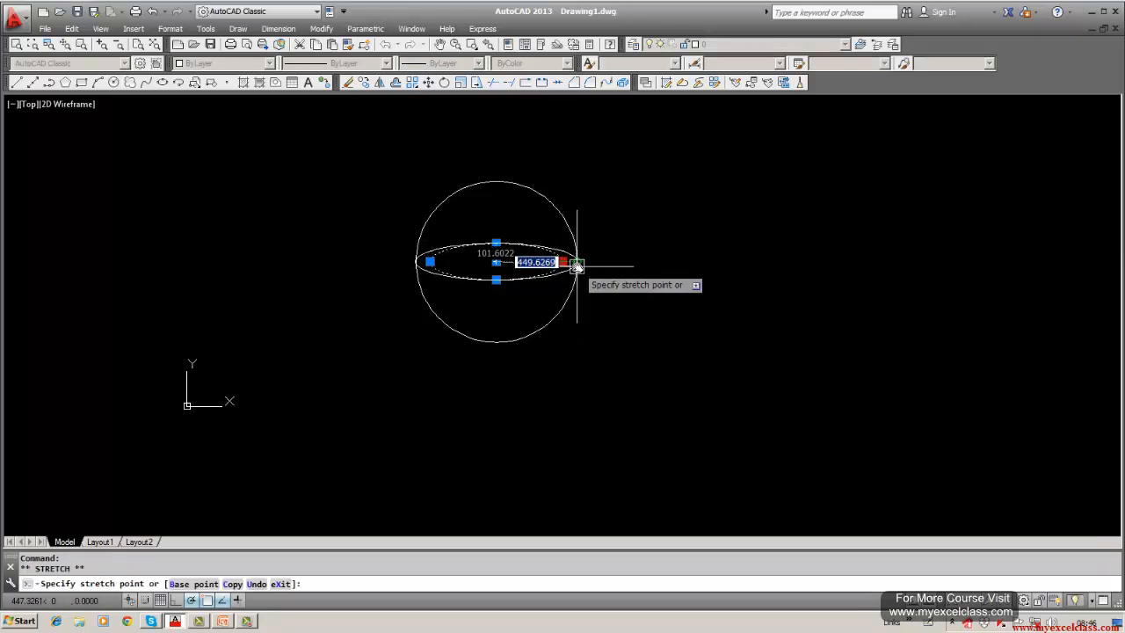
{"action": "left_click", "coordinate": [577, 261]}
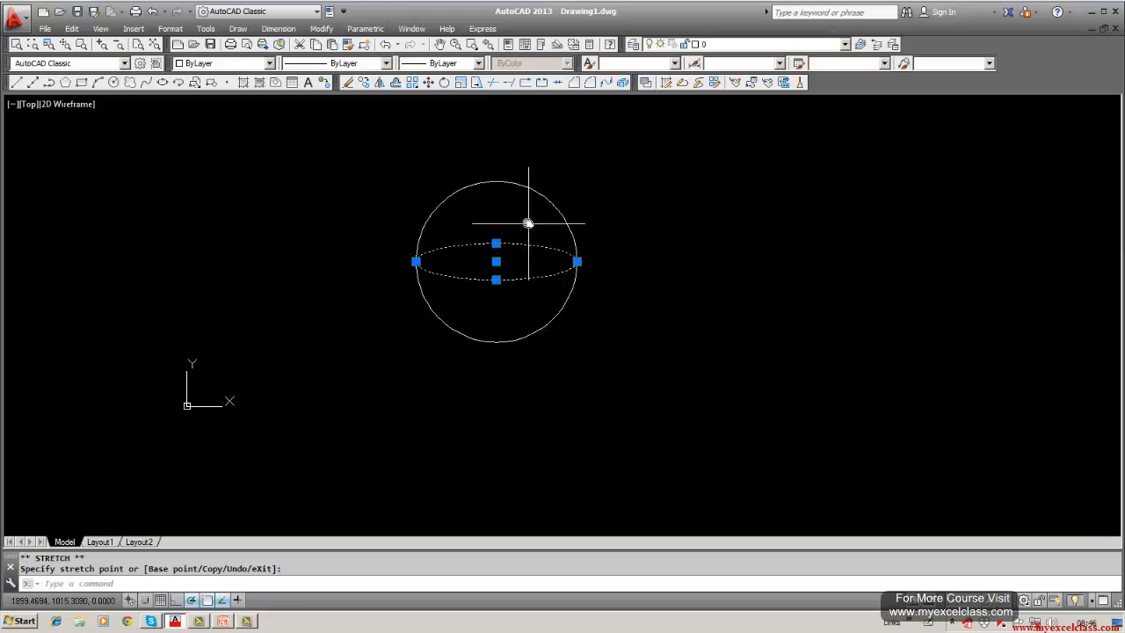
{"action": "left_click", "coordinate": [495, 244]}
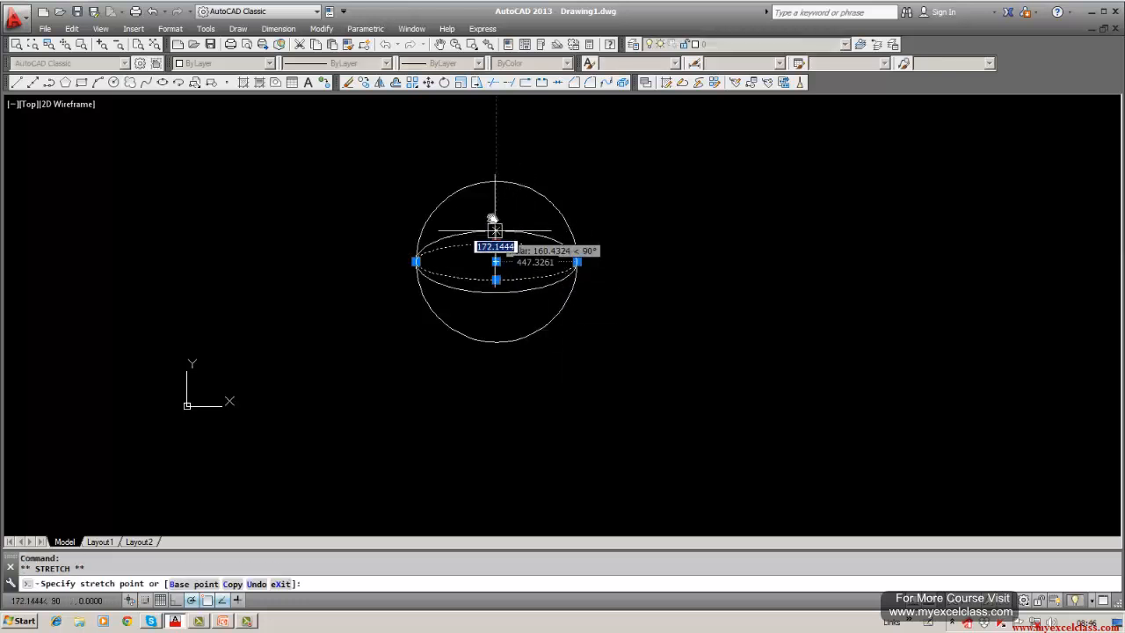
{"action": "left_click", "coordinate": [495, 182]}
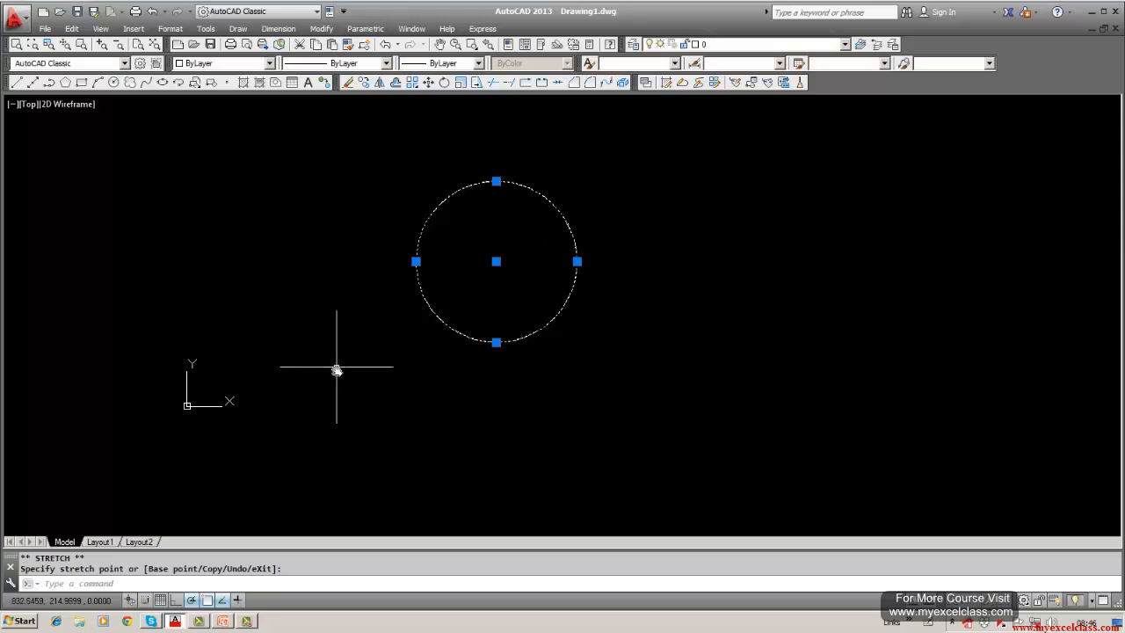
{"action": "key", "text": "Escape"}
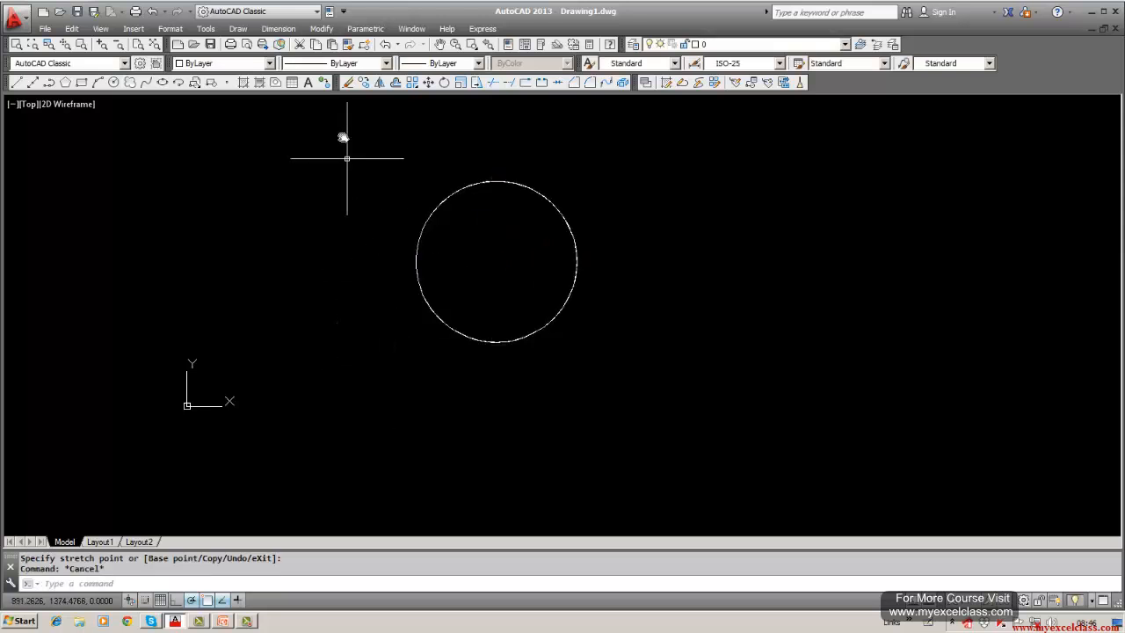
- Erase both the circle and the ellipse, using a Window selection around them
{"action": "left_click", "coordinate": [347, 82]}
{"action": "type", "text": "w"}
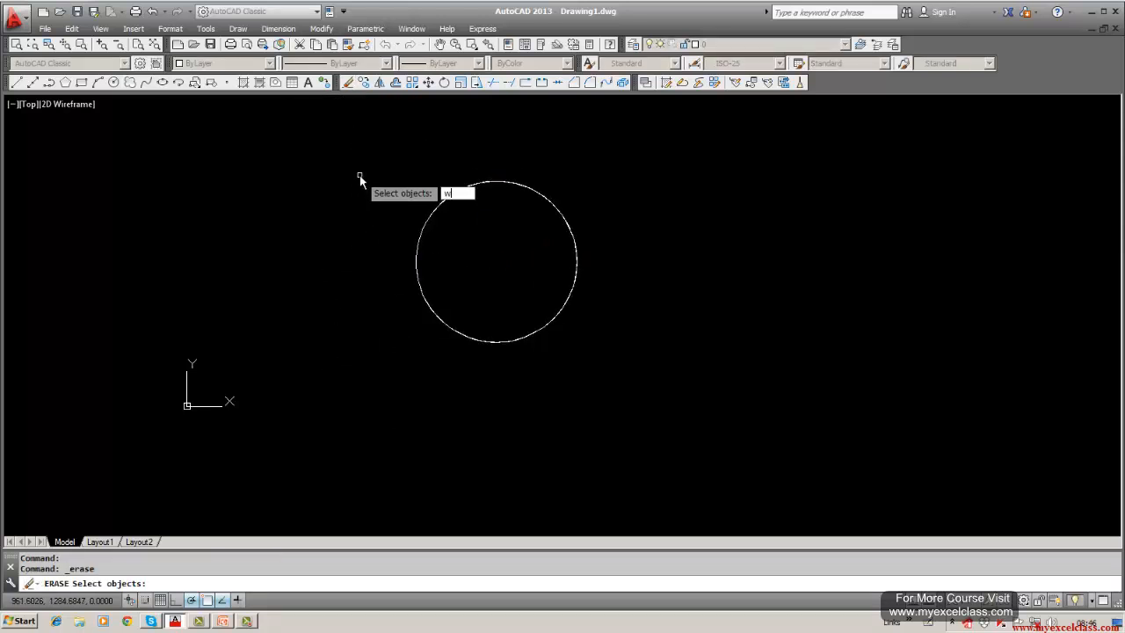
{"action": "key", "text": "Return"}
{"action": "left_click", "coordinate": [360, 151]}
{"action": "left_click", "coordinate": [662, 381]}
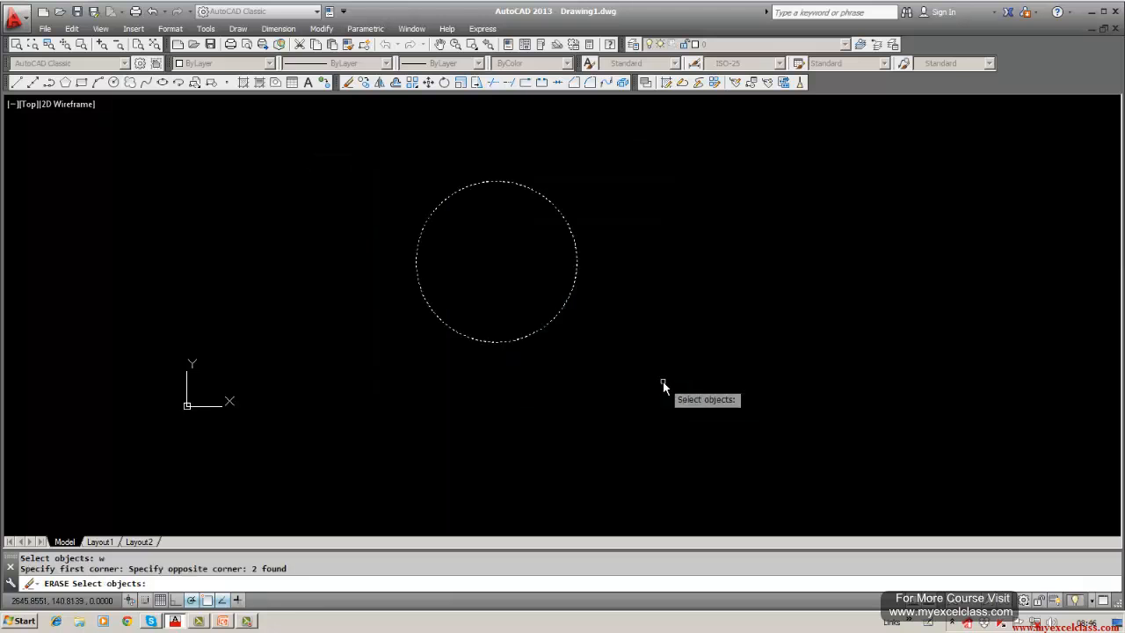
{"action": "key", "text": "Return"}
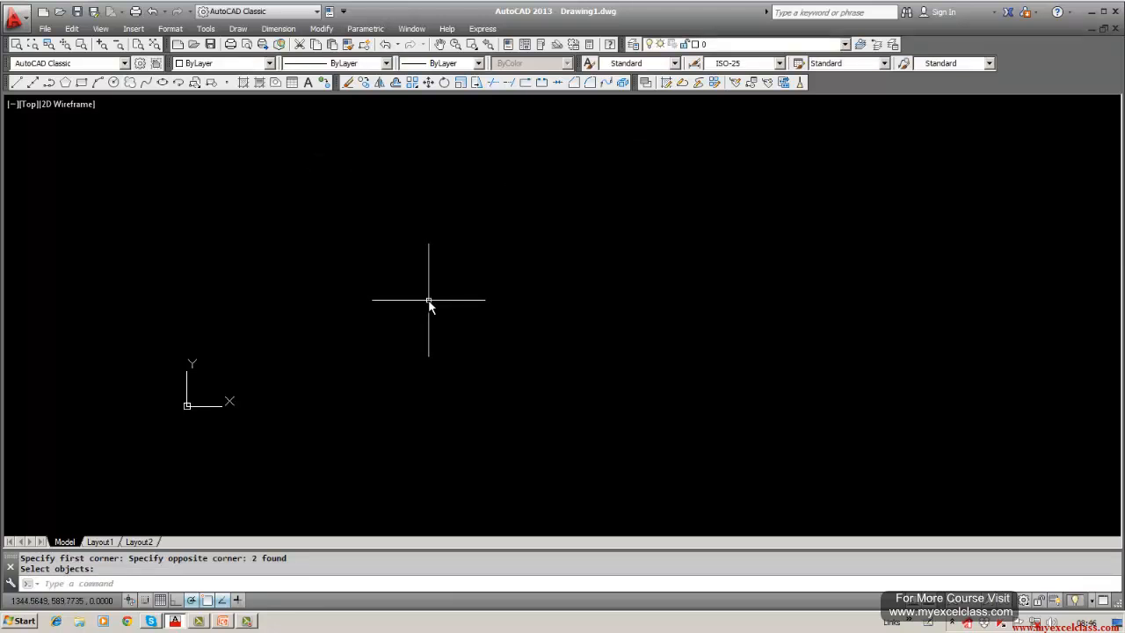
- Draw a wide triangle from three connected lines, with a bottom side about 2979 units long
{"action": "left_click", "coordinate": [15, 82]}
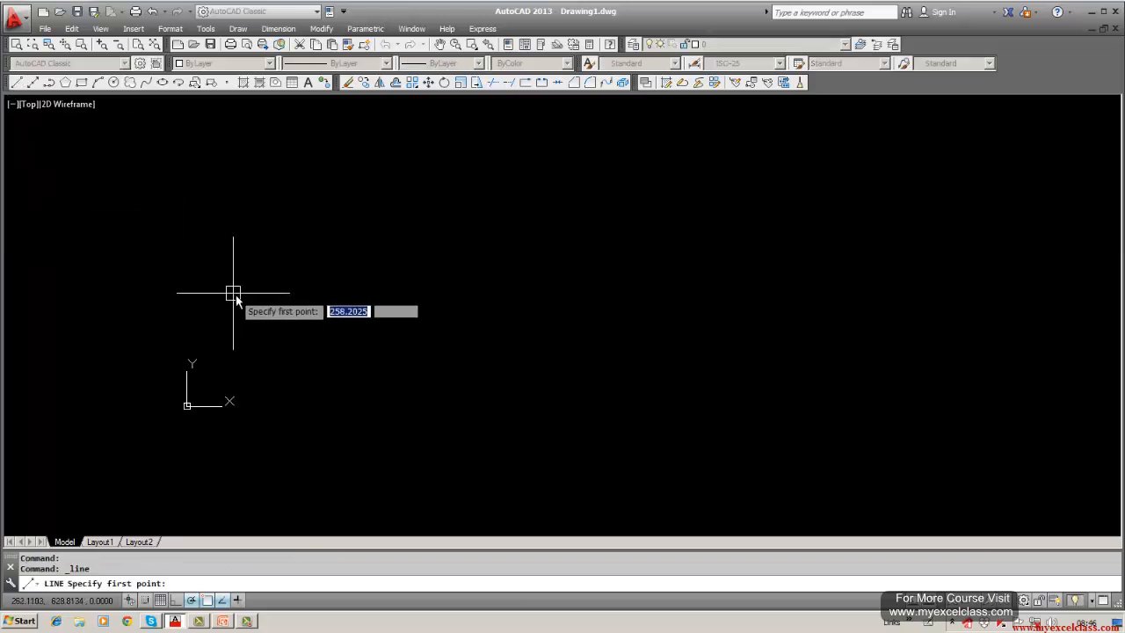
{"action": "left_click", "coordinate": [277, 308]}
{"action": "left_click", "coordinate": [519, 179]}
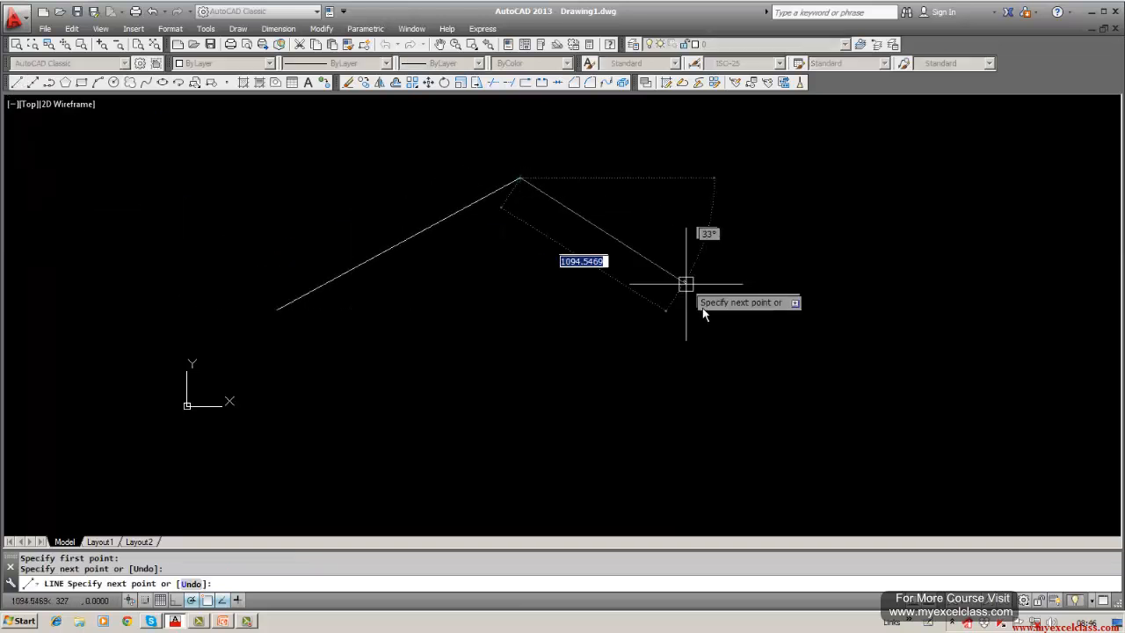
{"action": "left_click", "coordinate": [810, 340]}
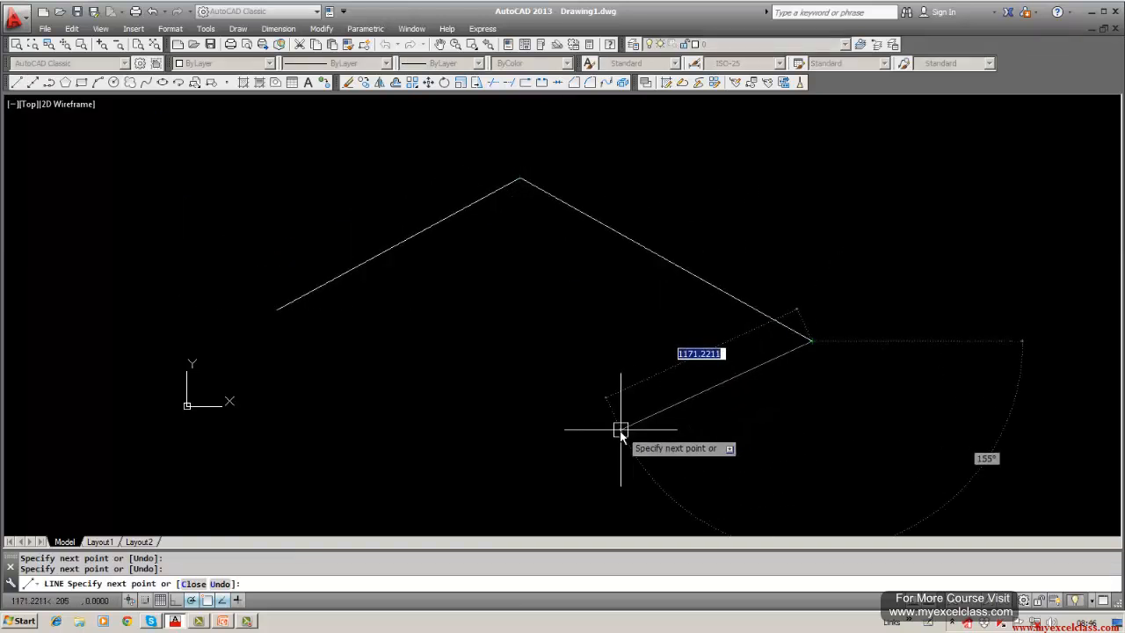
{"action": "left_click", "coordinate": [277, 309]}
{"action": "key", "text": "Return"}
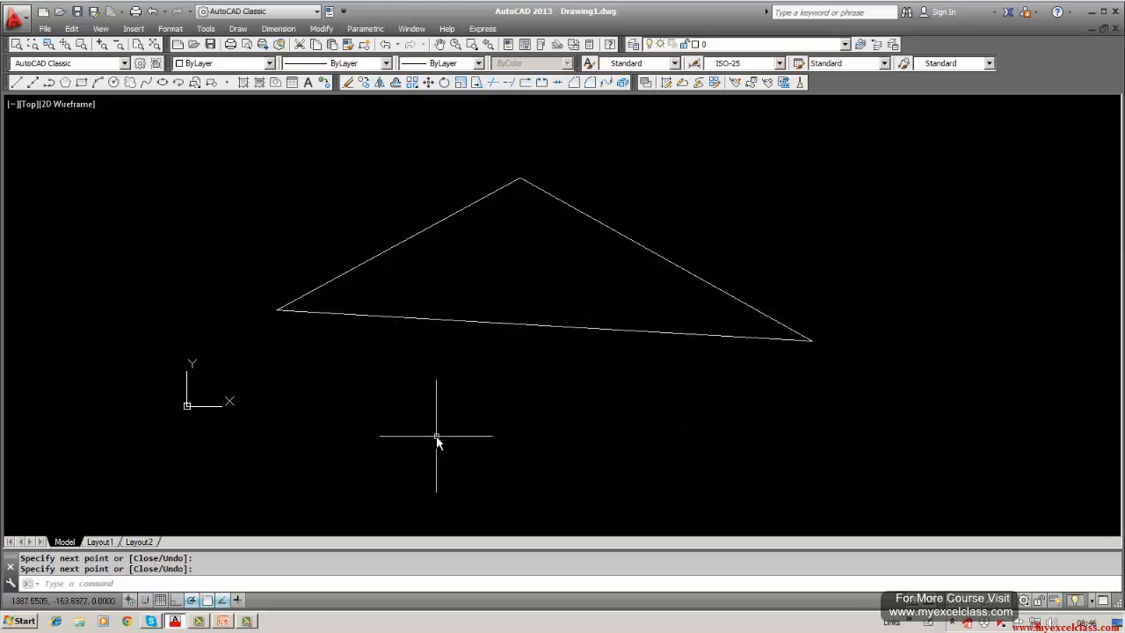
- Stretch the triangle's bottom line straight down by its right endpoint grip and its left endpoint grip
{"action": "left_click", "coordinate": [522, 324]}
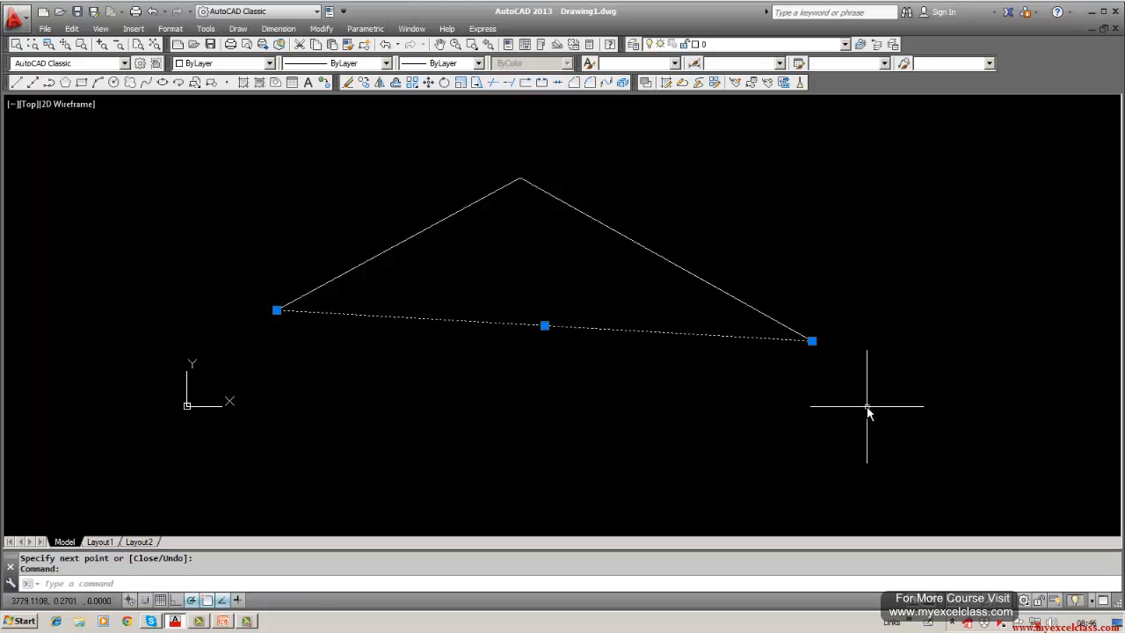
{"action": "mouse_move", "coordinate": [812, 342]}
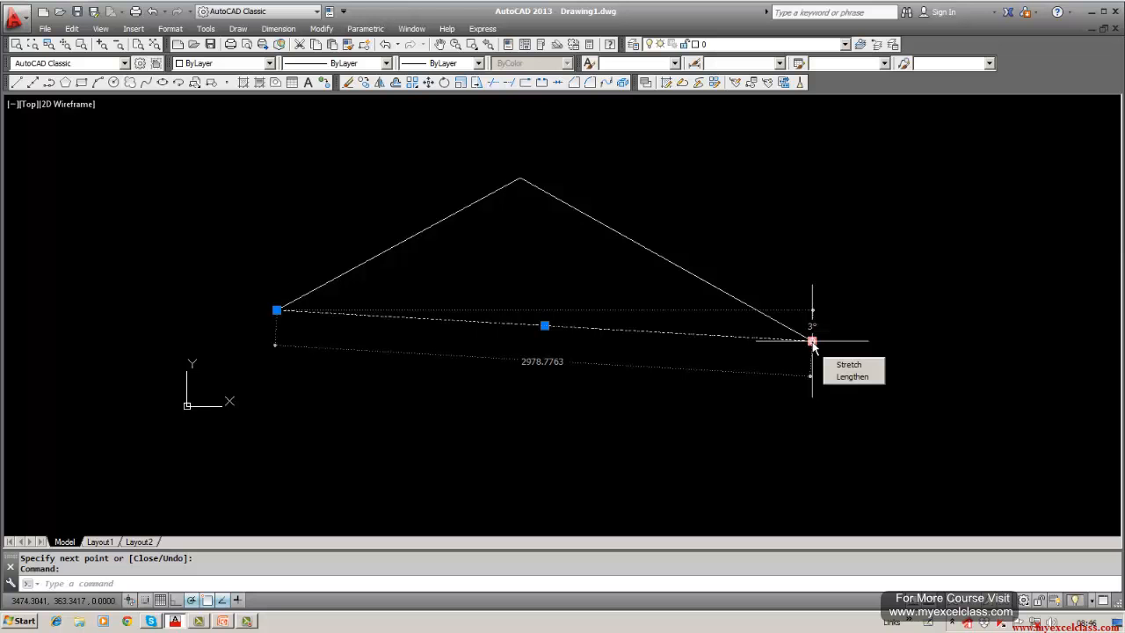
{"action": "left_click", "coordinate": [812, 342]}
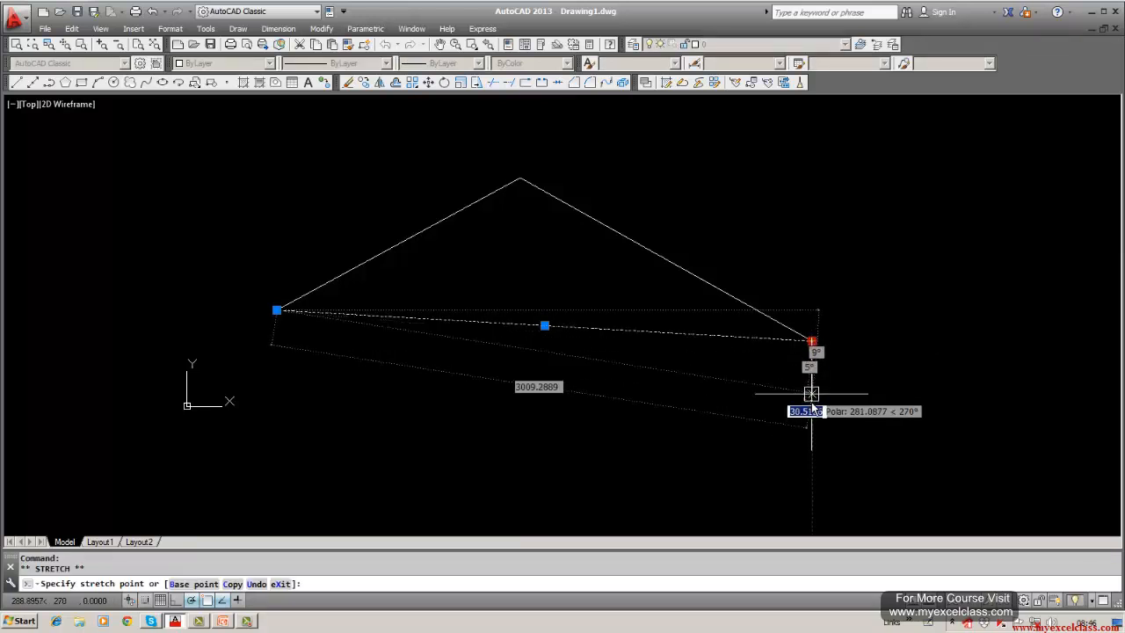
{"action": "left_click", "coordinate": [811, 437]}
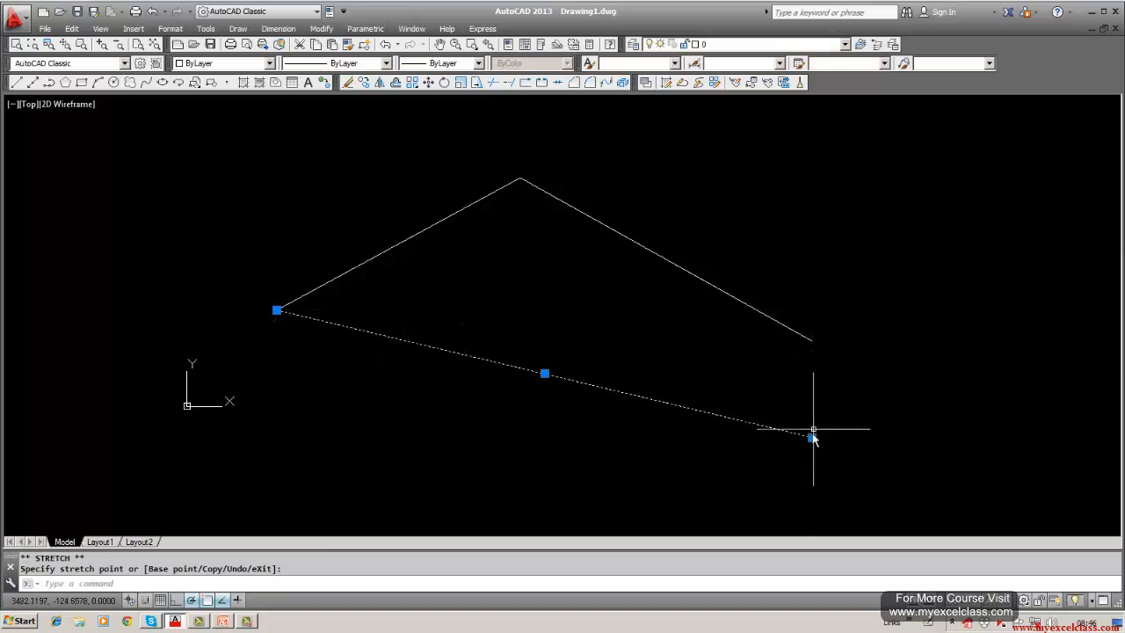
{"action": "left_click", "coordinate": [276, 310]}
{"action": "left_click", "coordinate": [277, 420]}
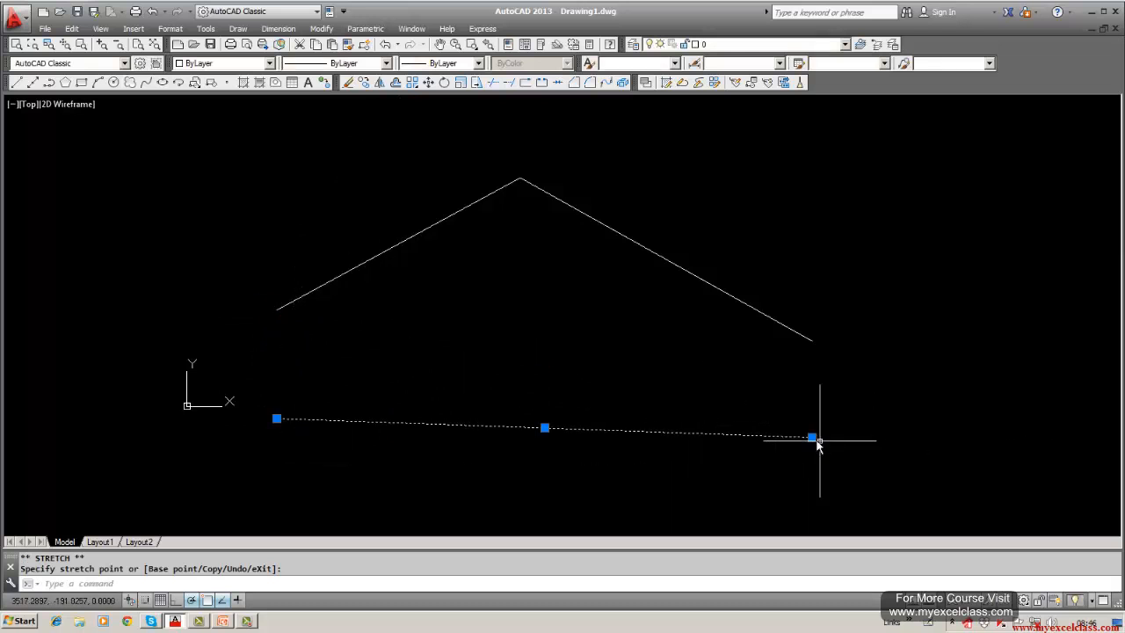
- Stretch both ends of the bottom line back up to the open endpoints of the two sloped lines
{"action": "left_click", "coordinate": [812, 437]}
{"action": "left_click", "coordinate": [811, 341]}
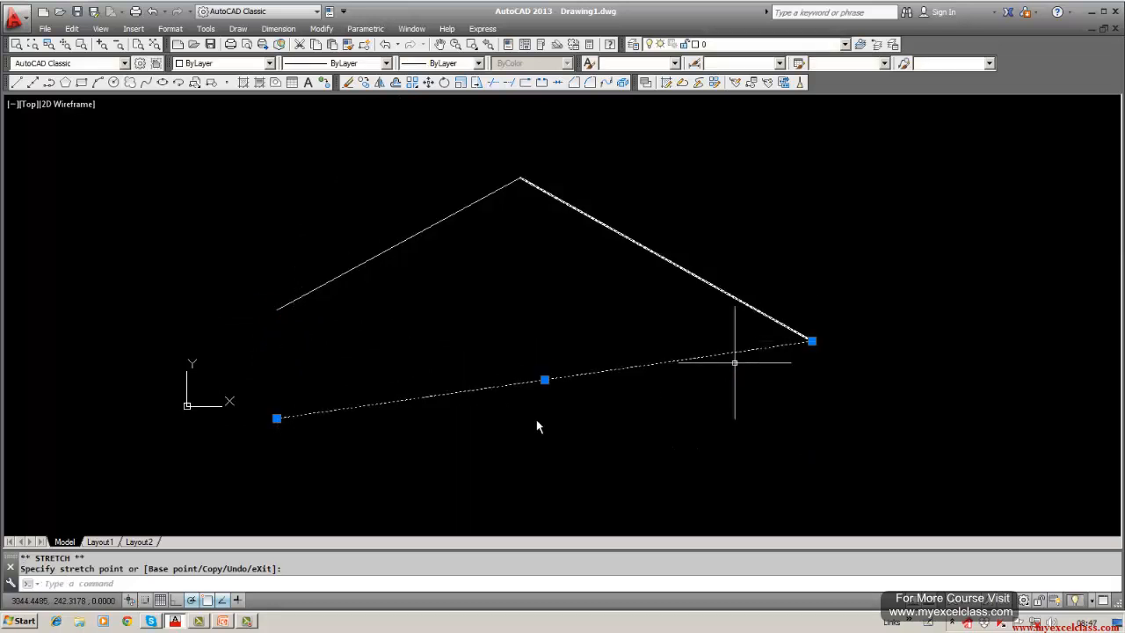
{"action": "left_click", "coordinate": [277, 420]}
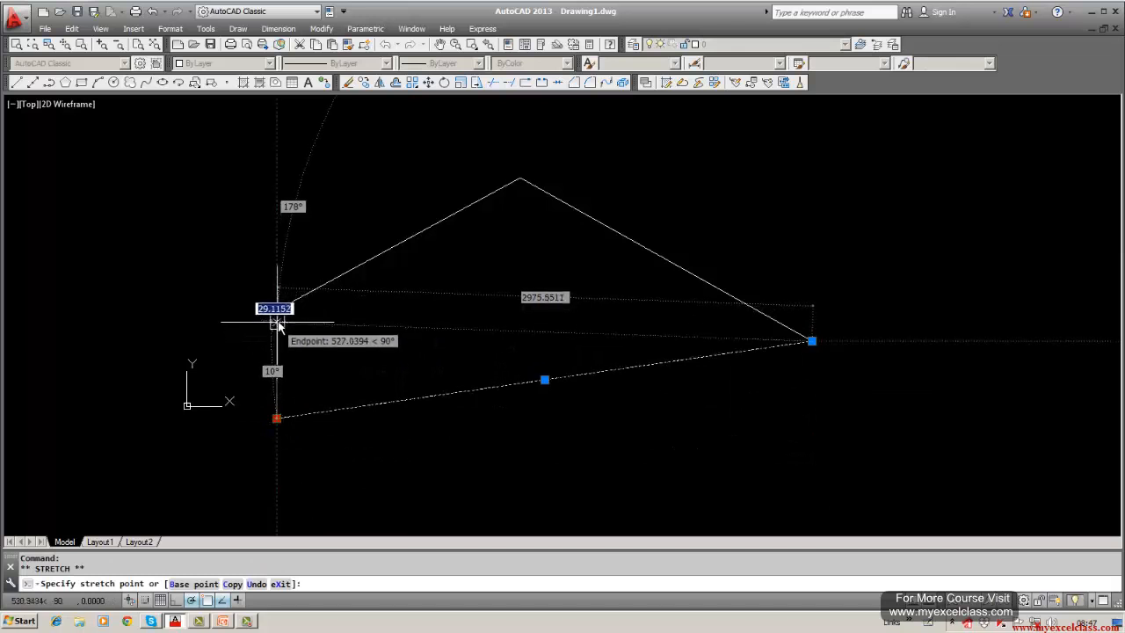
{"action": "left_click", "coordinate": [277, 310]}
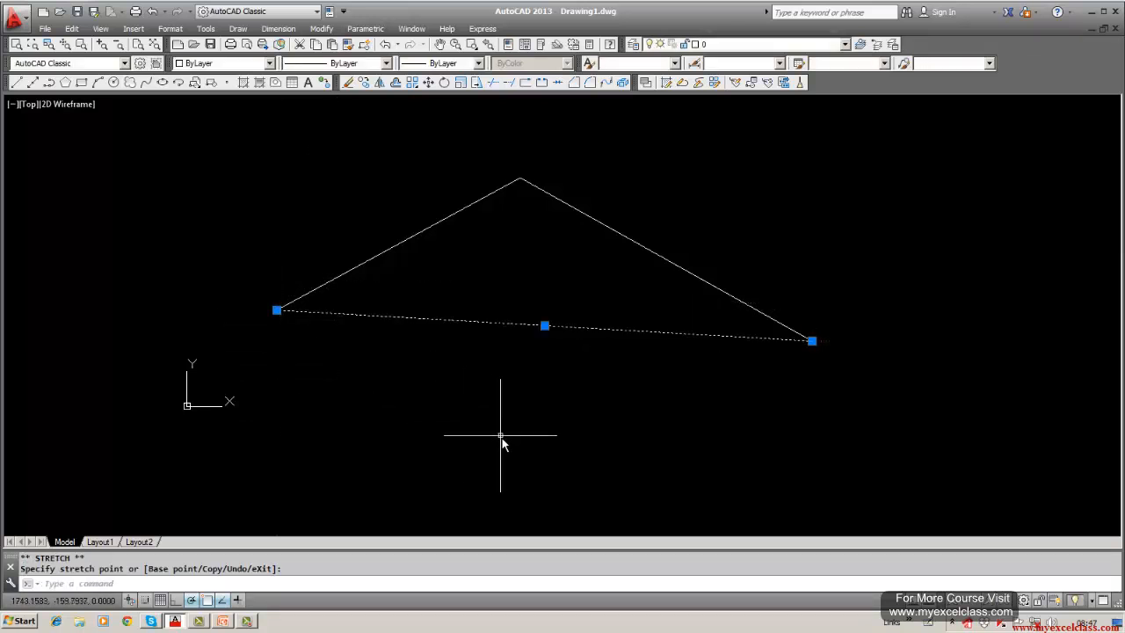
{"action": "key", "text": "Escape"}
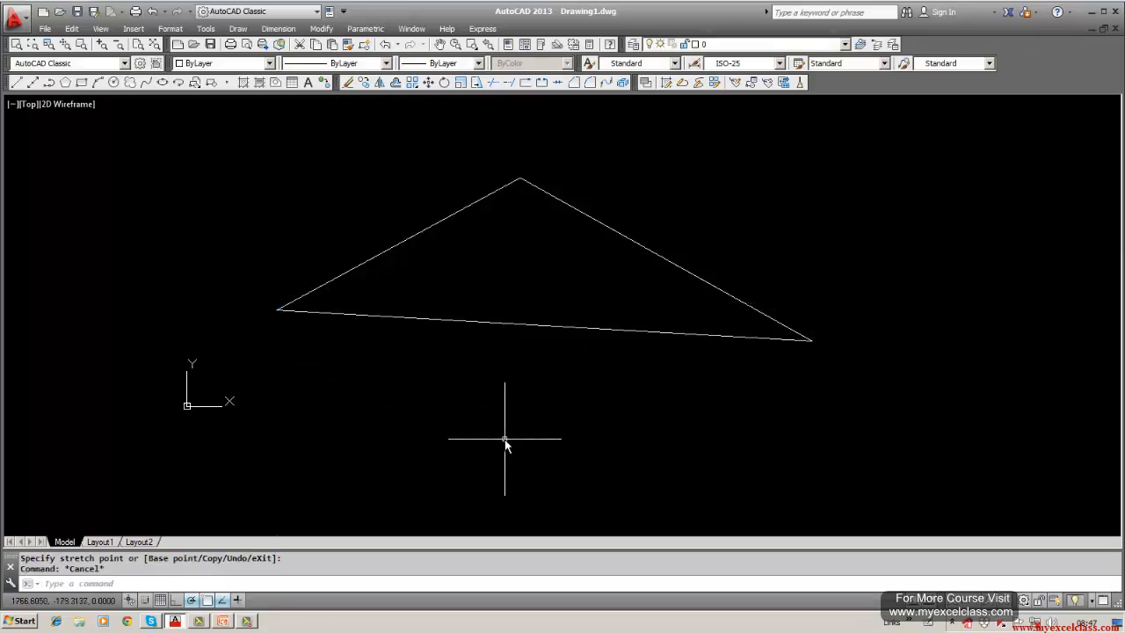
- Move the triangle's whole bottom line down, away from the sloped lines, by its midpoint grip
{"action": "left_click", "coordinate": [542, 338]}
{"action": "left_click", "coordinate": [540, 331]}
{"action": "left_click", "coordinate": [544, 326]}
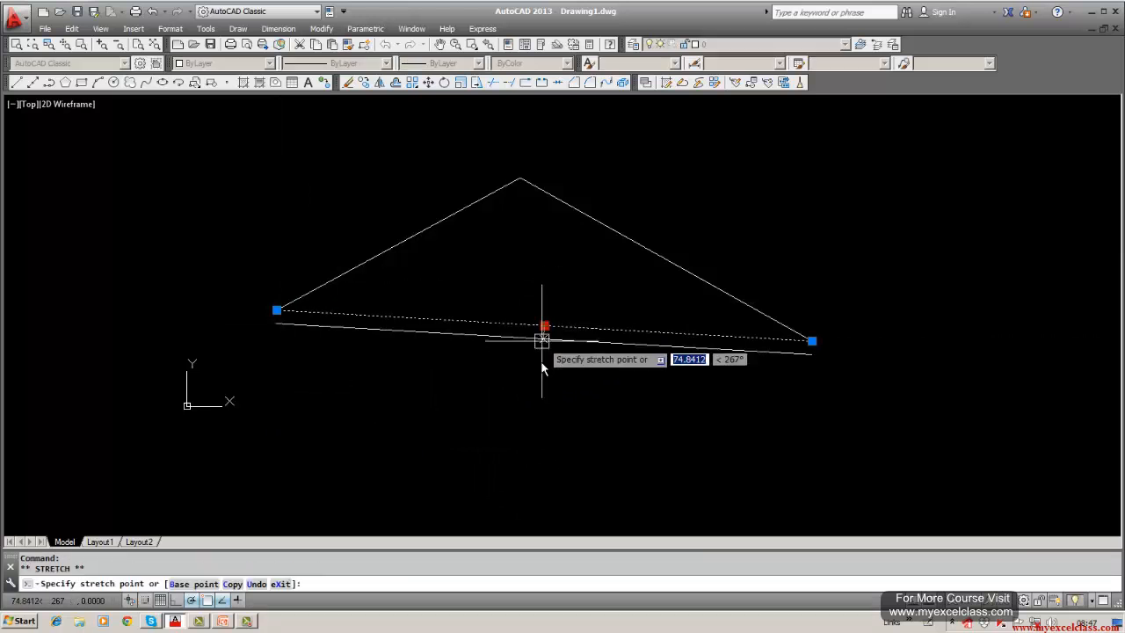
{"action": "left_click", "coordinate": [540, 402]}
{"action": "key", "text": "Escape"}
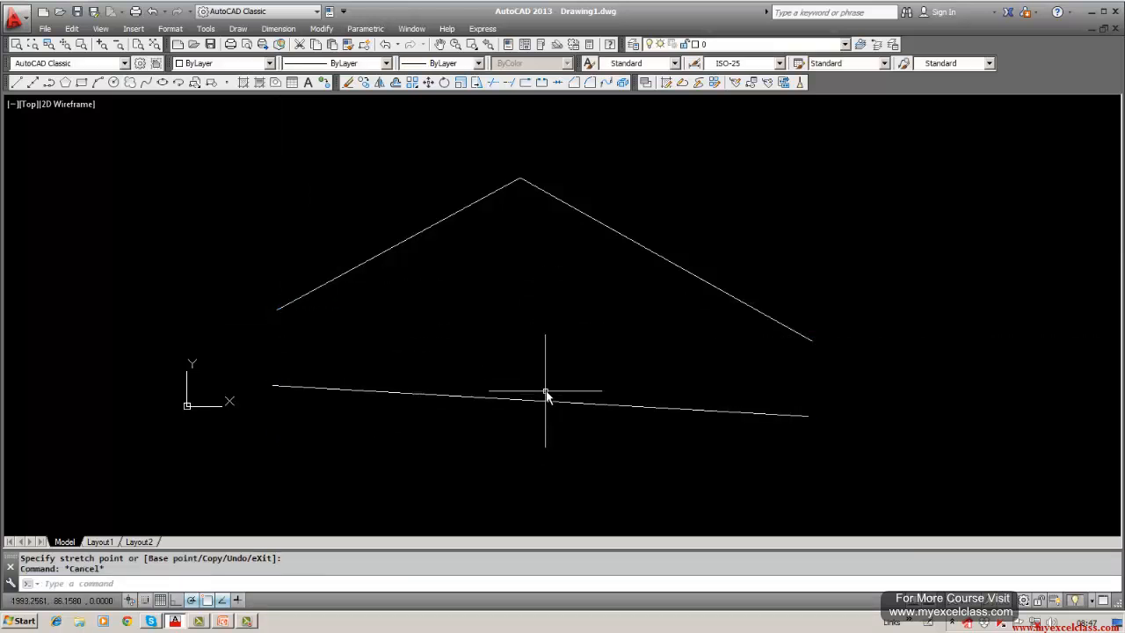
{"action": "key", "text": "Escape"}
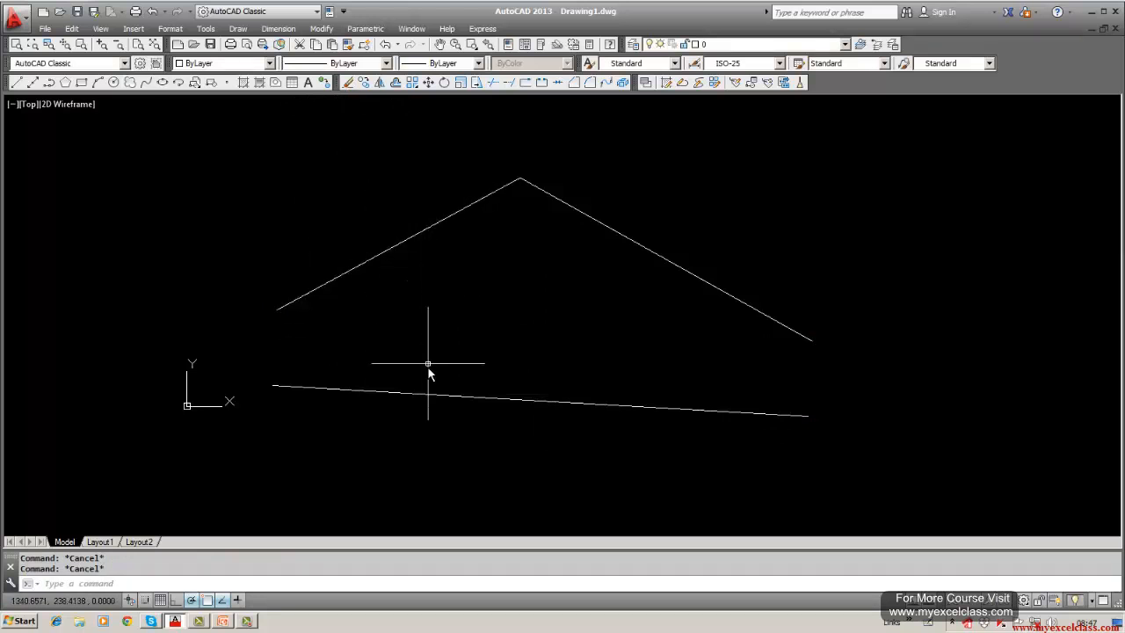
- Erase the detached bottom line and draw a new line joining the open endpoints of the two sloped lines
{"action": "left_click", "coordinate": [347, 83]}
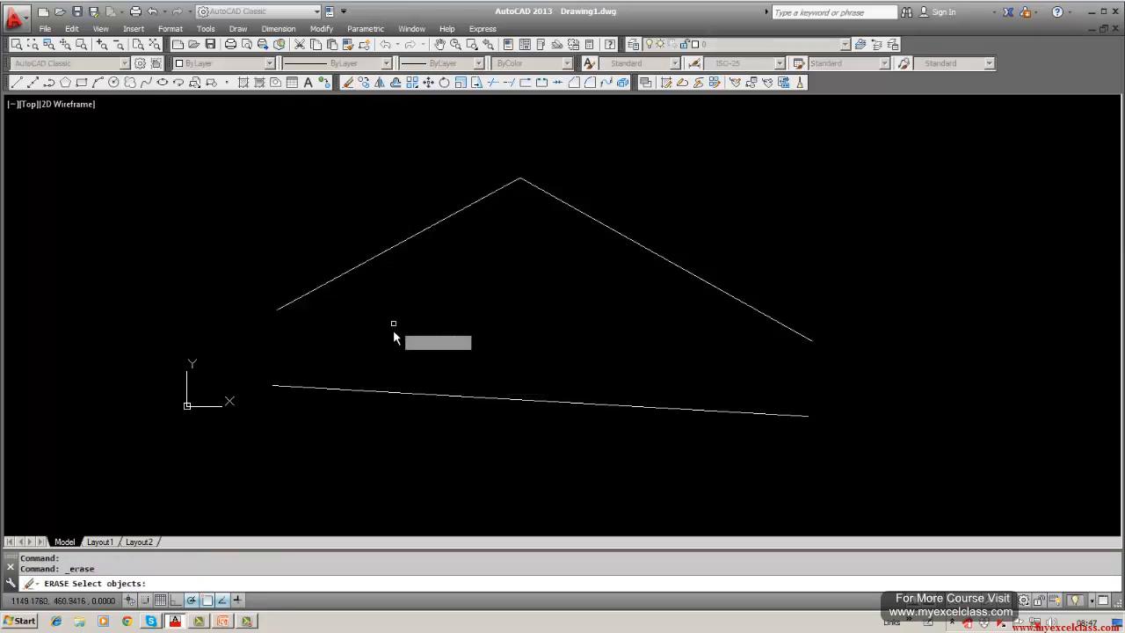
{"action": "left_click", "coordinate": [391, 391]}
{"action": "key", "text": "Return"}
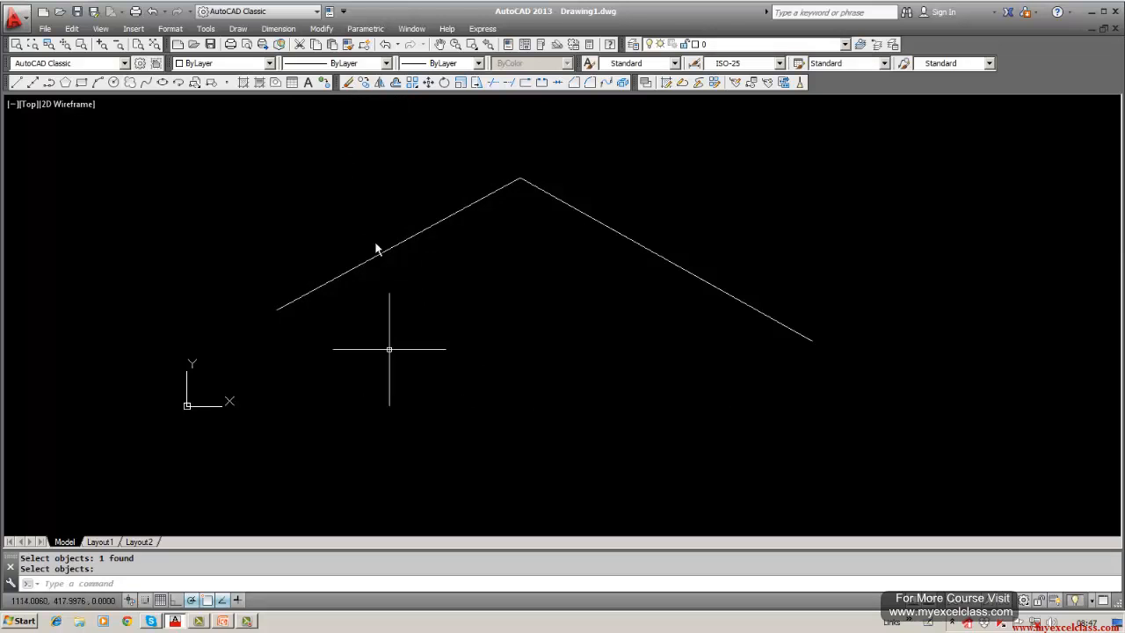
{"action": "left_click", "coordinate": [18, 84]}
{"action": "left_click", "coordinate": [277, 309]}
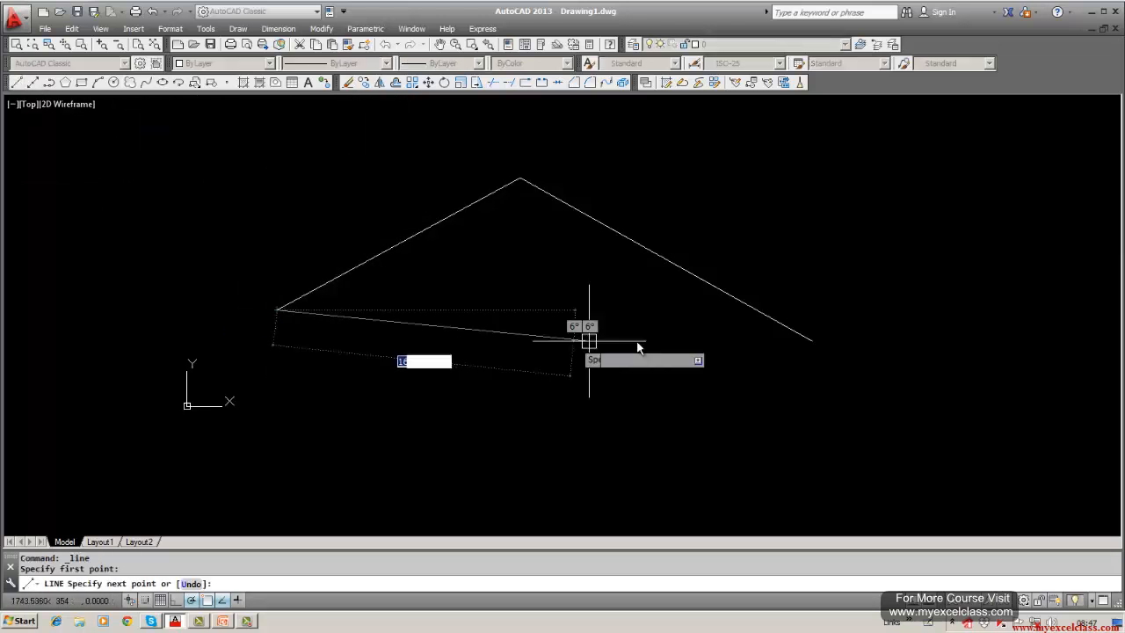
{"action": "left_click", "coordinate": [810, 341]}
{"action": "key", "text": "Return"}
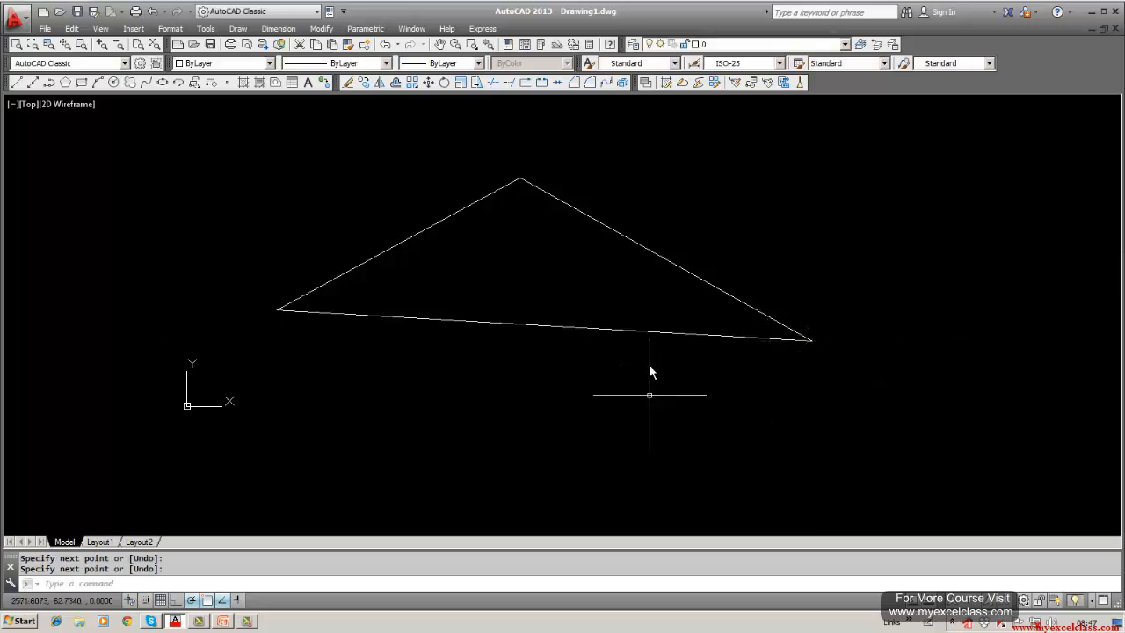
{"action": "left_click", "coordinate": [651, 262]}
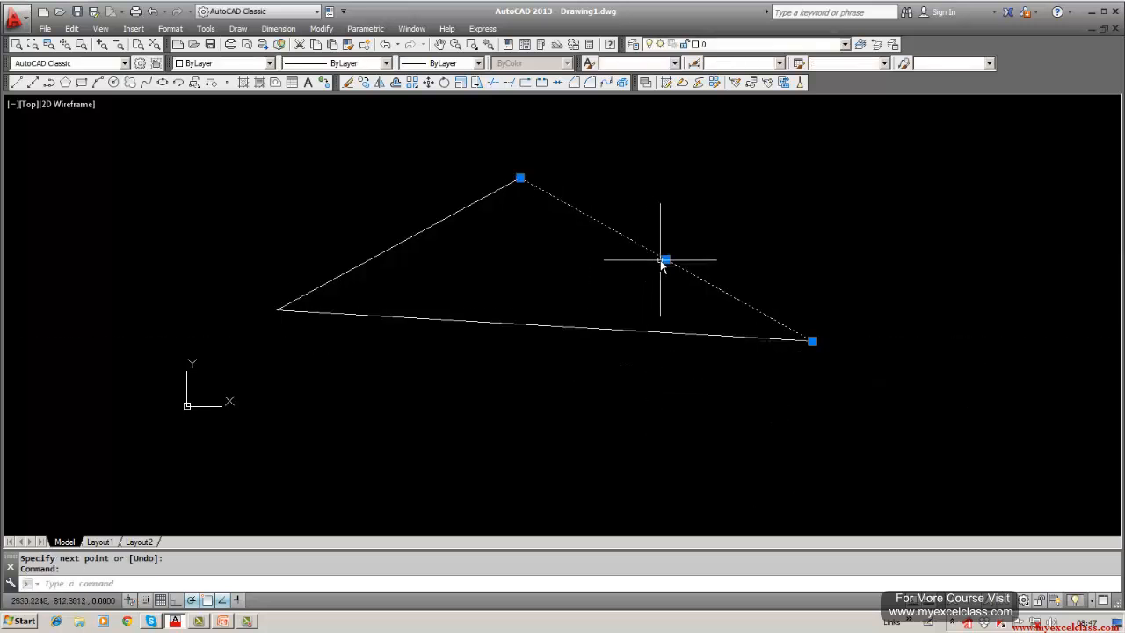
{"action": "left_click", "coordinate": [665, 260]}
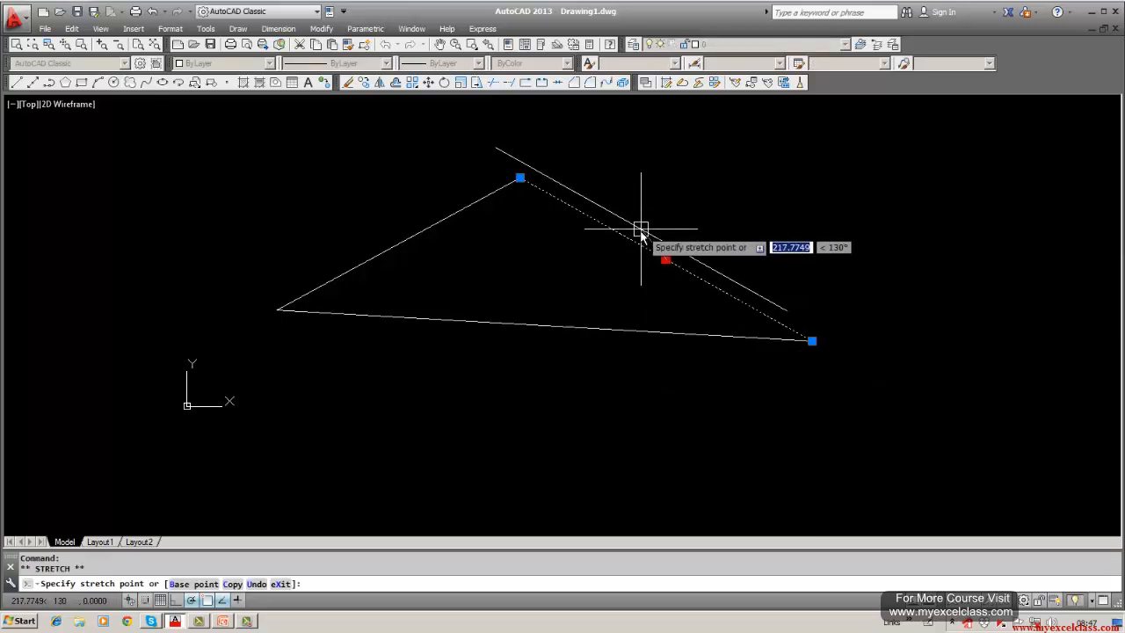
{"action": "key", "text": "Escape"}
{"action": "key", "text": "Escape"}
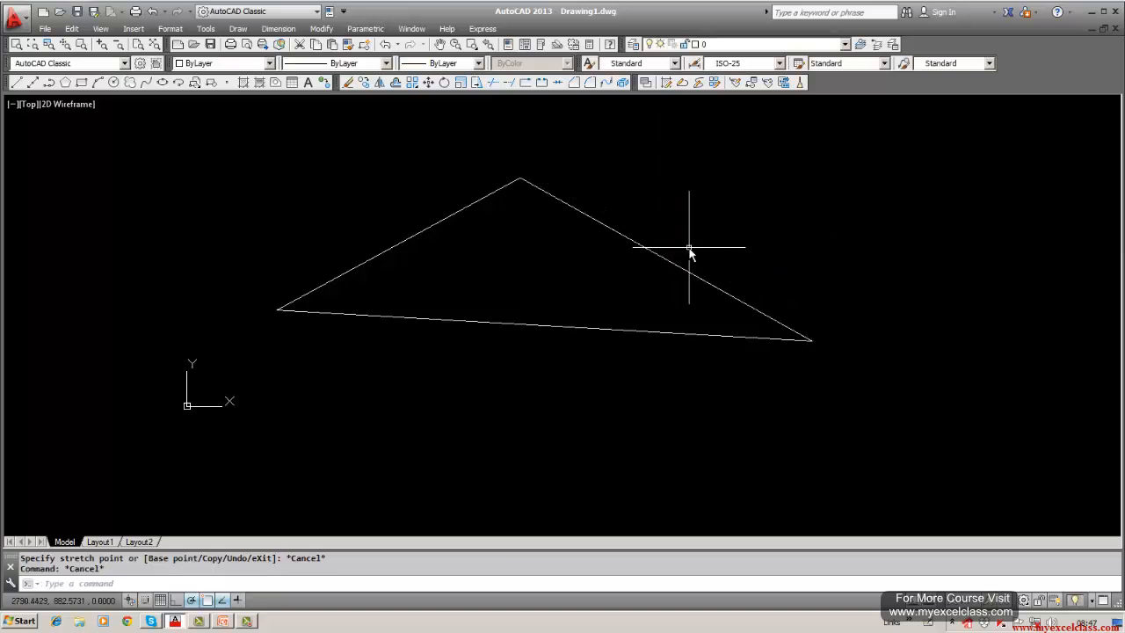
{"action": "left_click", "coordinate": [798, 340]}
{"action": "left_click", "coordinate": [812, 342]}
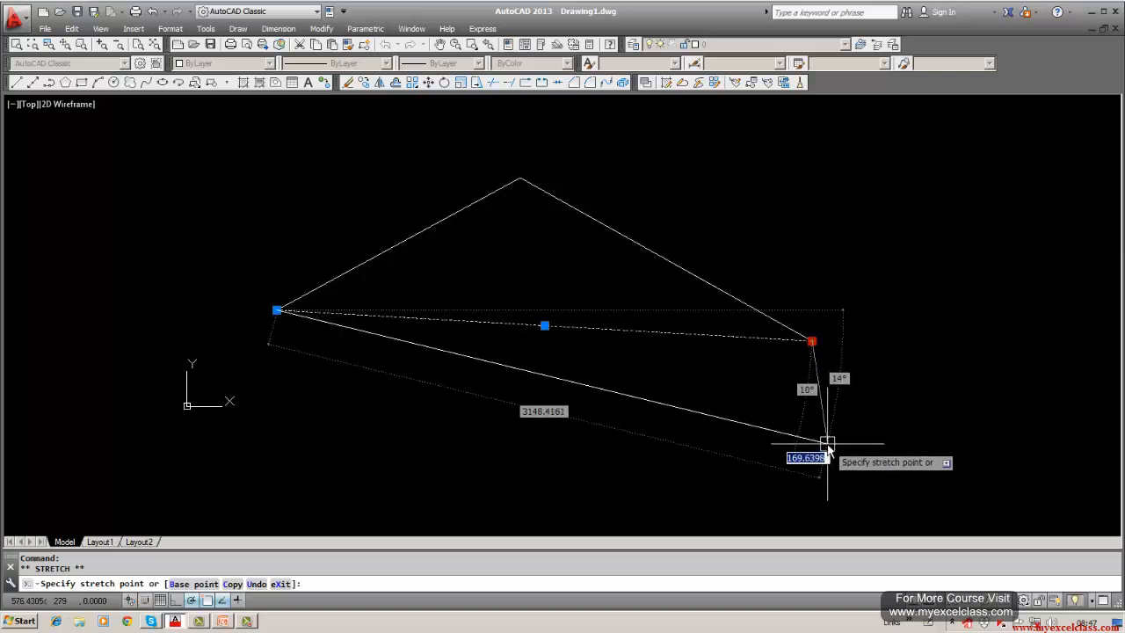
{"action": "key", "text": "Escape"}
{"action": "key", "text": "Escape"}
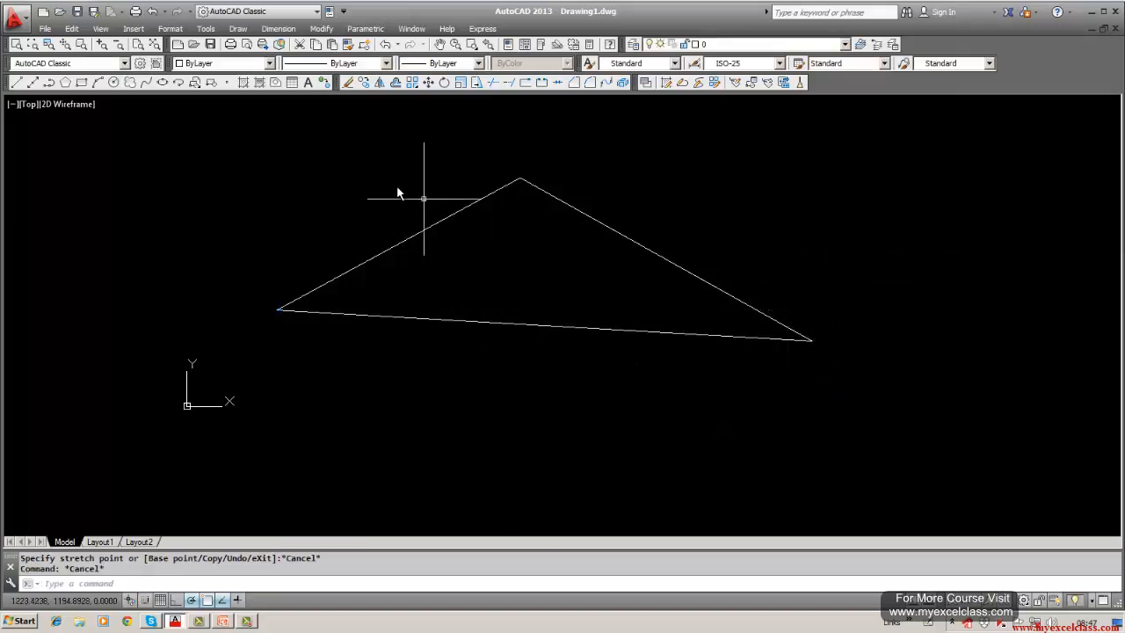
{"action": "key", "text": "Escape"}
- Erase all three lines of the triangle, using a window selection and picking the two sloped sides individually
{"action": "left_click", "coordinate": [347, 83]}
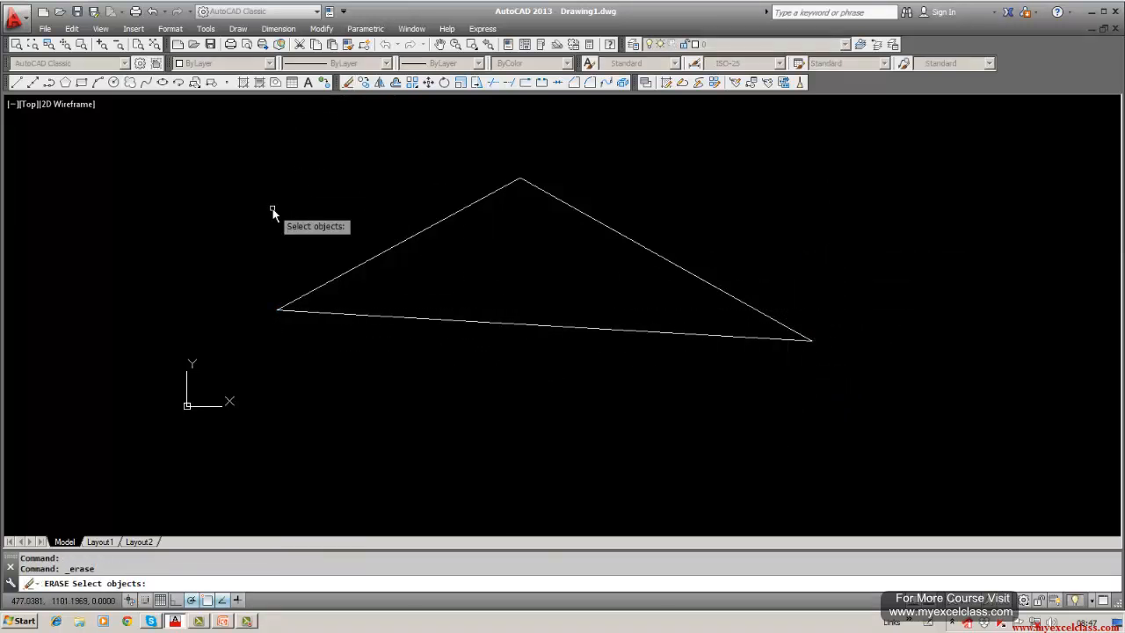
{"action": "type", "text": "w"}
{"action": "key", "text": "Return"}
{"action": "left_click", "coordinate": [258, 183]}
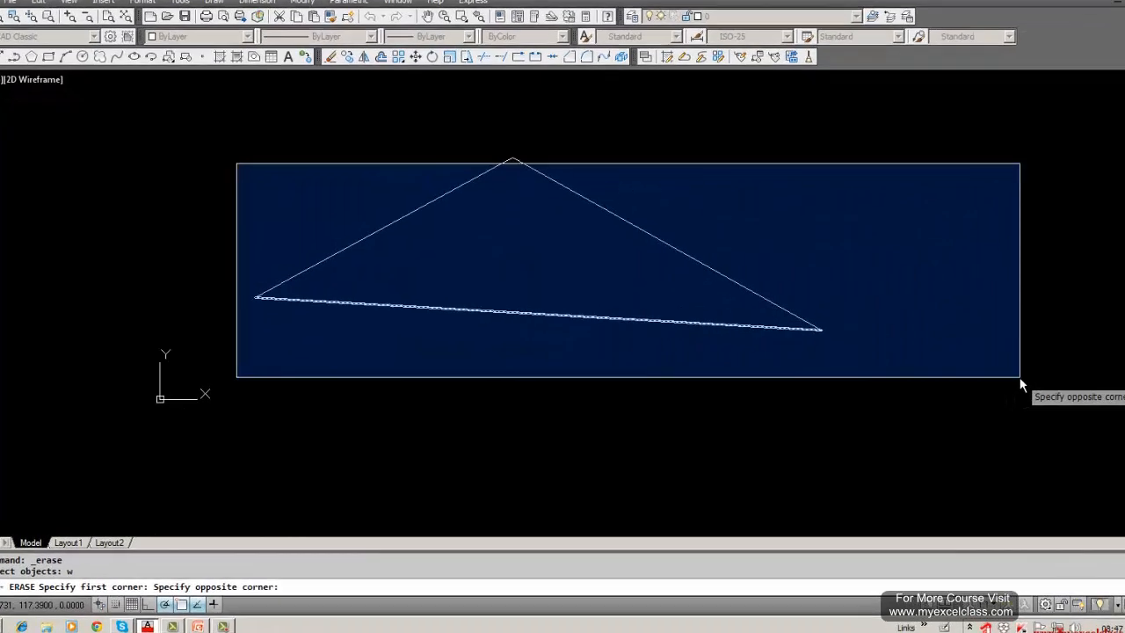
{"action": "left_click", "coordinate": [1002, 388]}
{"action": "left_click", "coordinate": [615, 179]}
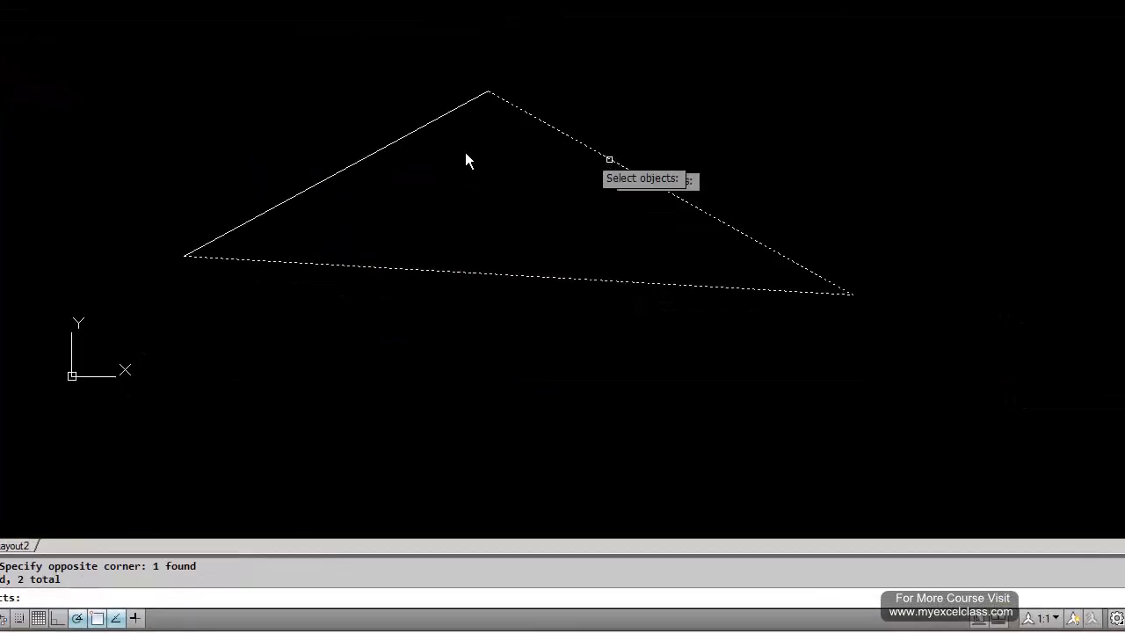
{"action": "left_click", "coordinate": [392, 148]}
{"action": "key", "text": "Return"}
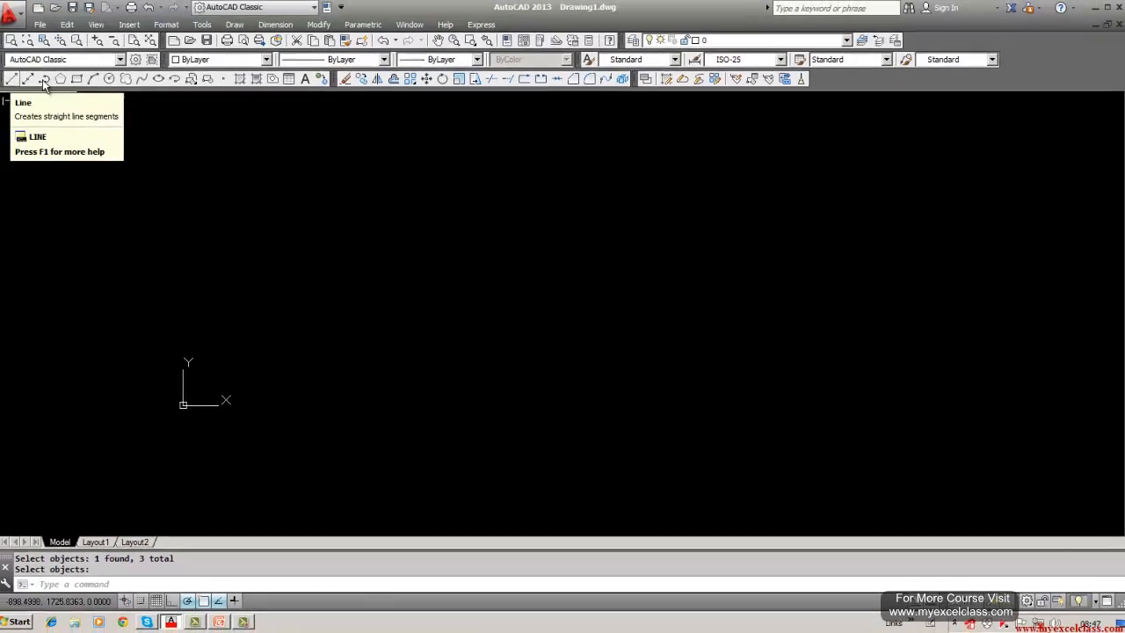
- Draw a polyline with a nearly horizontal segment about 1244 units long followed by an arc segment curving down to the right
{"action": "left_click", "coordinate": [49, 83]}
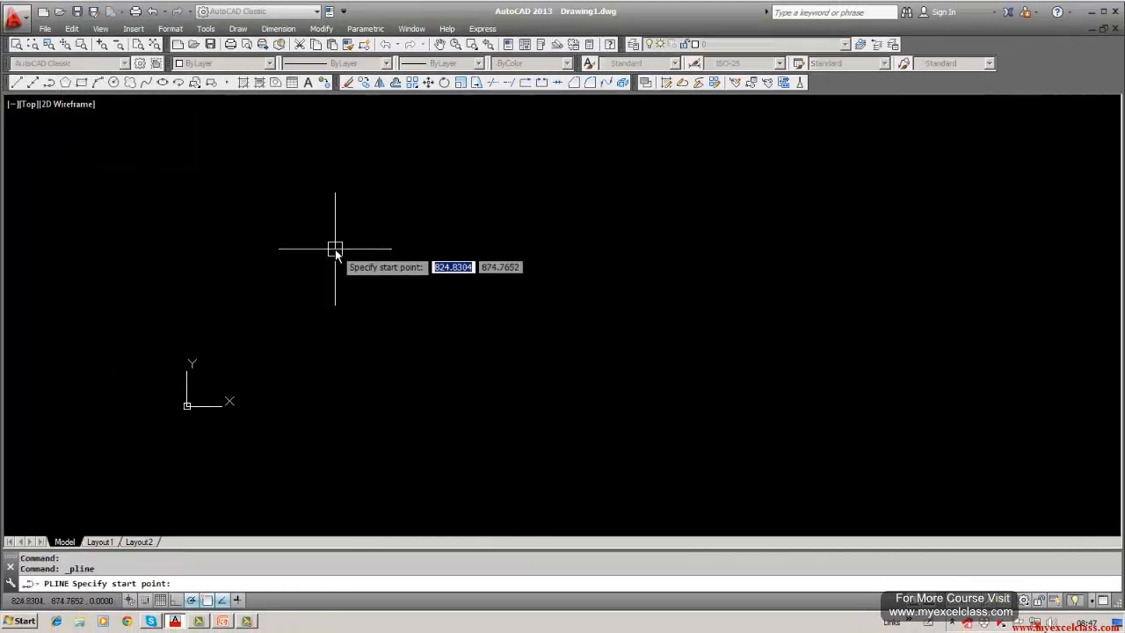
{"action": "left_click", "coordinate": [343, 249]}
{"action": "left_click", "coordinate": [559, 238]}
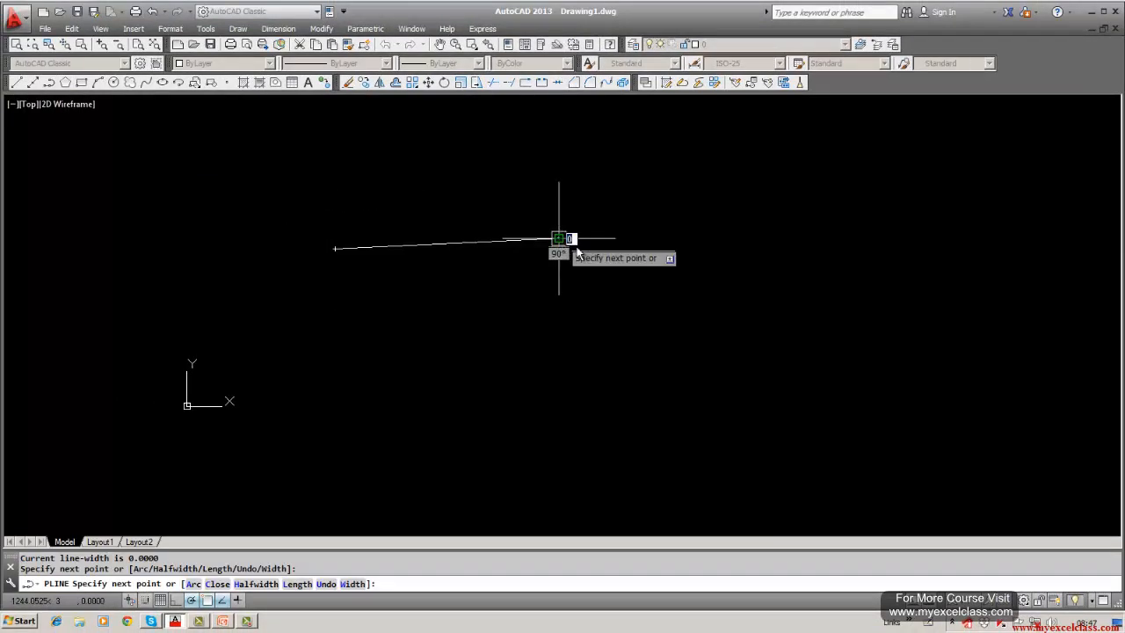
{"action": "type", "text": "a"}
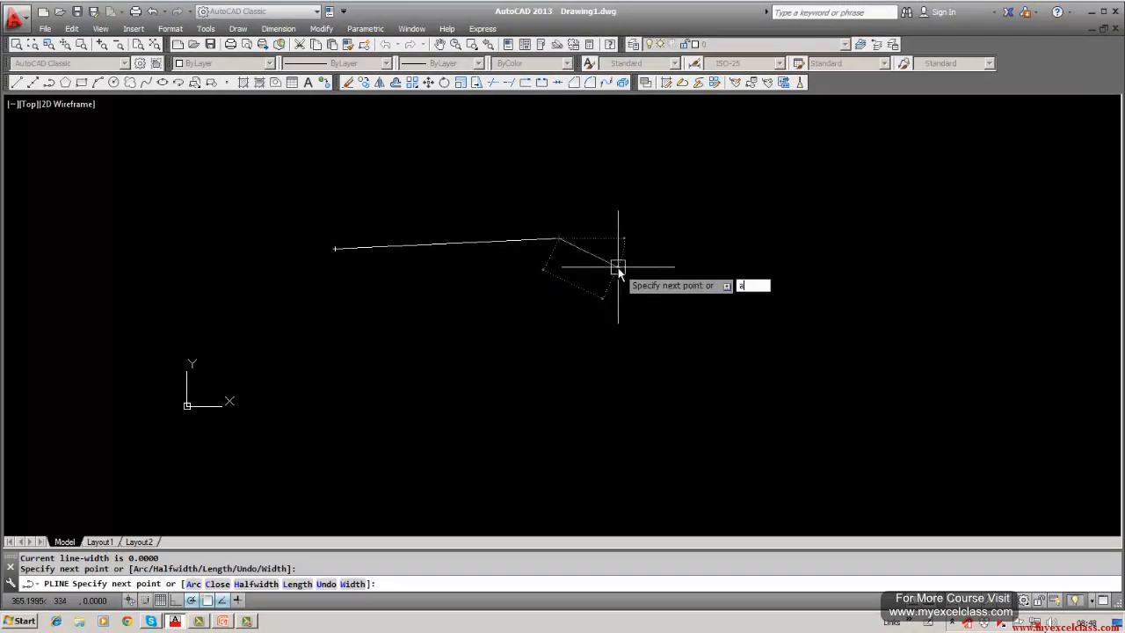
{"action": "key", "text": "Return"}
{"action": "left_click", "coordinate": [647, 348]}
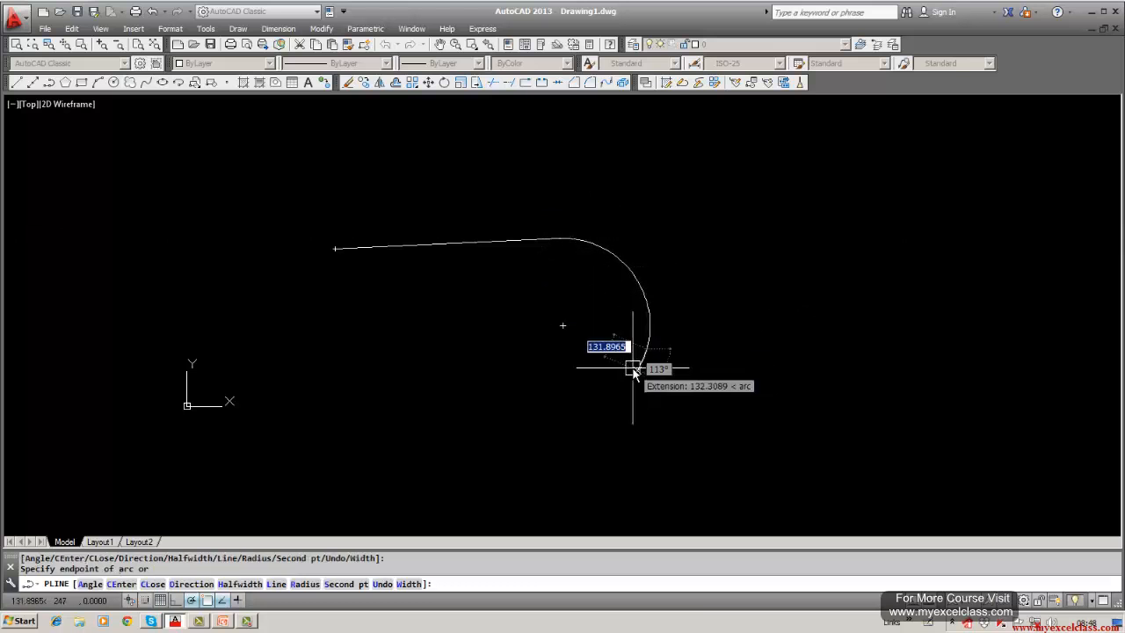
{"action": "key", "text": "Return"}
- Stretch the polyline's shared vertex up and to the right, and shift its straight segment down by the midpoint grip
{"action": "left_click", "coordinate": [480, 246]}
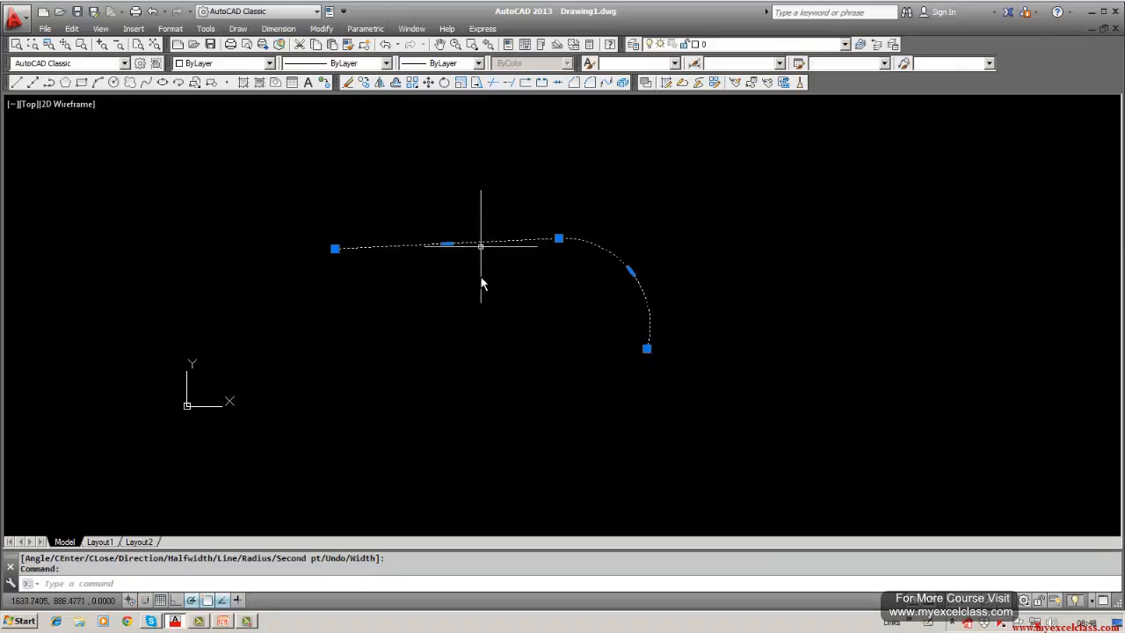
{"action": "left_click", "coordinate": [559, 238]}
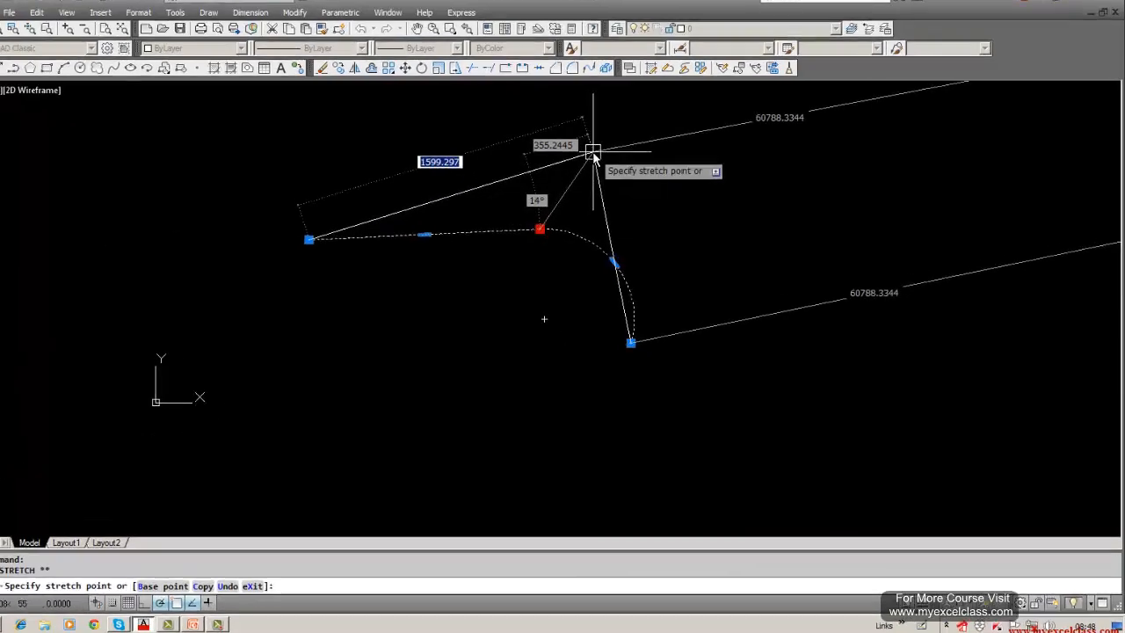
{"action": "left_click", "coordinate": [592, 153]}
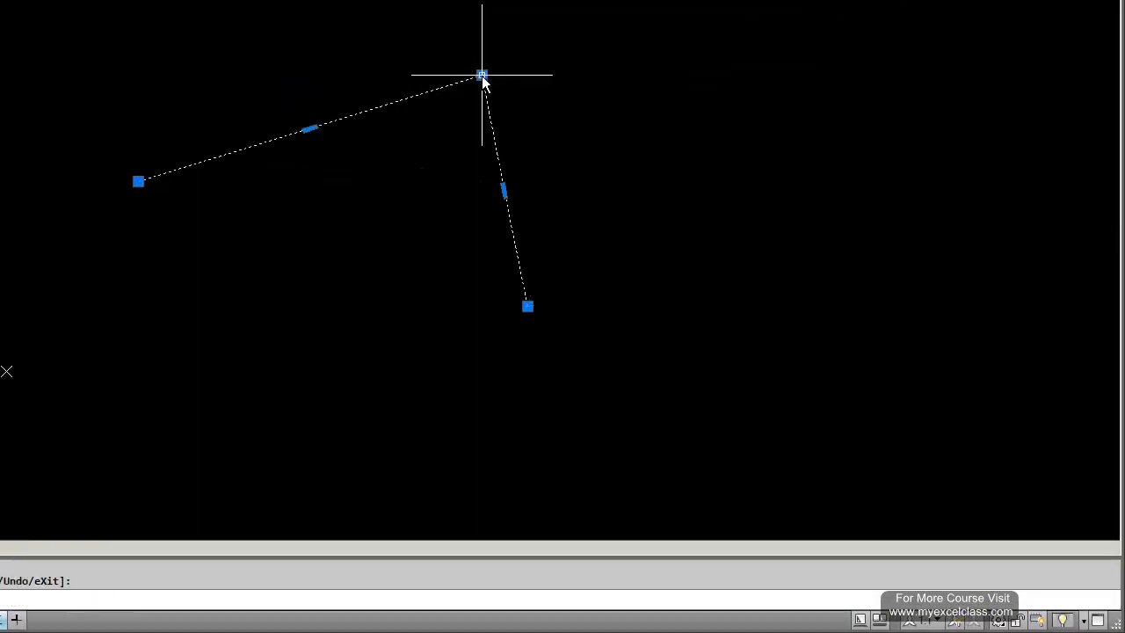
{"action": "left_click", "coordinate": [308, 129]}
{"action": "left_click", "coordinate": [325, 244]}
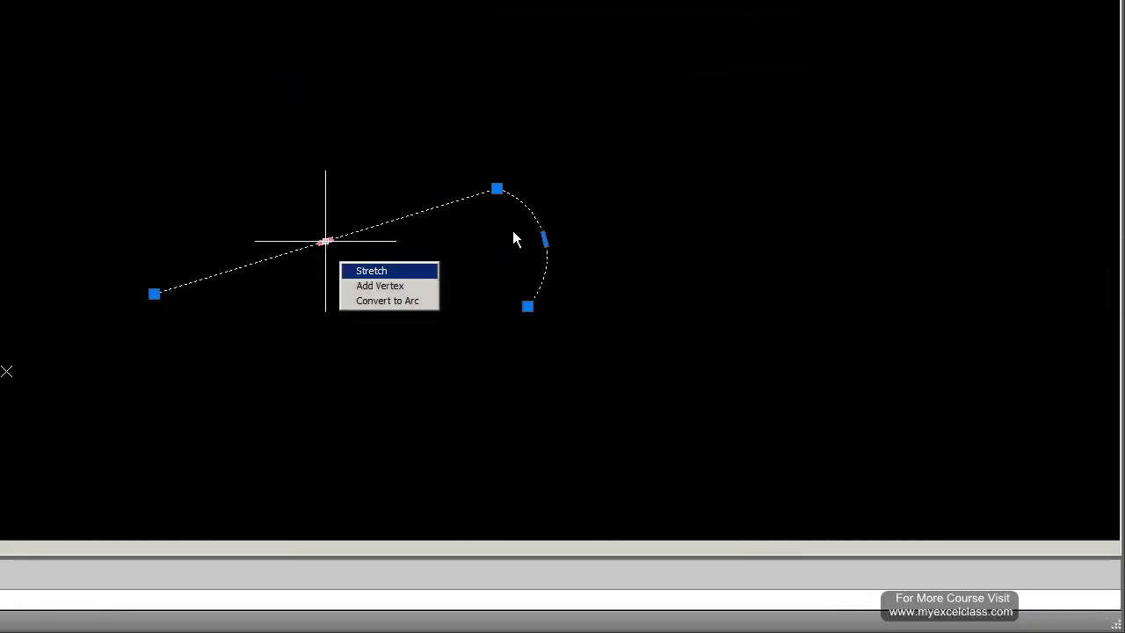
- Stretch the polyline's arc outward to the right by its midpoint grip and pull the shared vertex down, then clear the selection
{"action": "left_click", "coordinate": [544, 237]}
{"action": "left_click", "coordinate": [701, 209]}
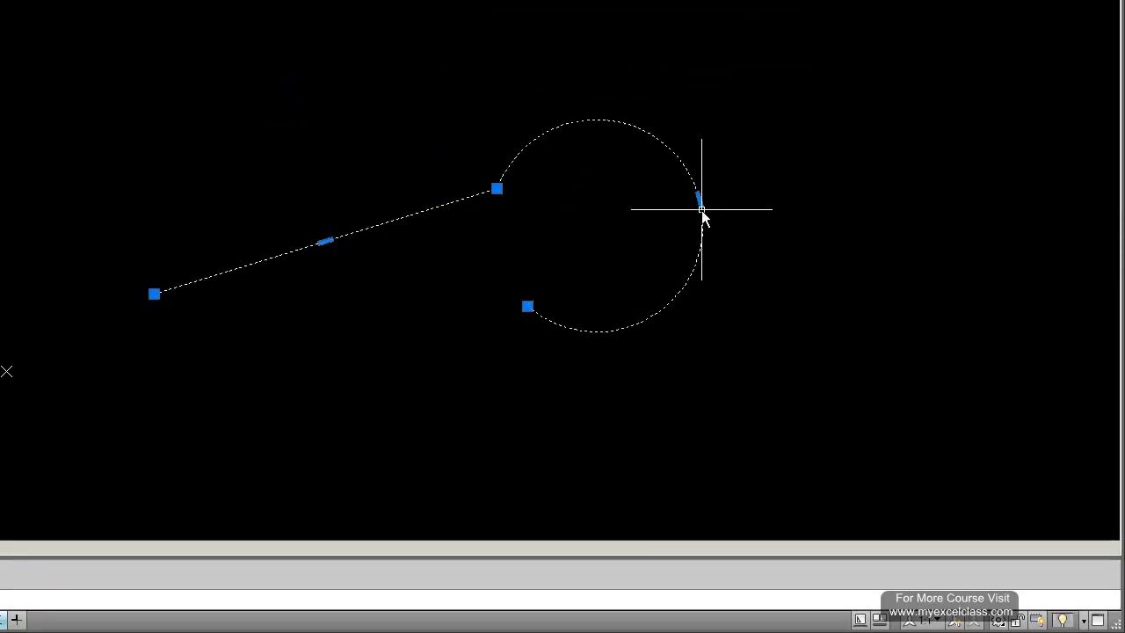
{"action": "left_click", "coordinate": [496, 188]}
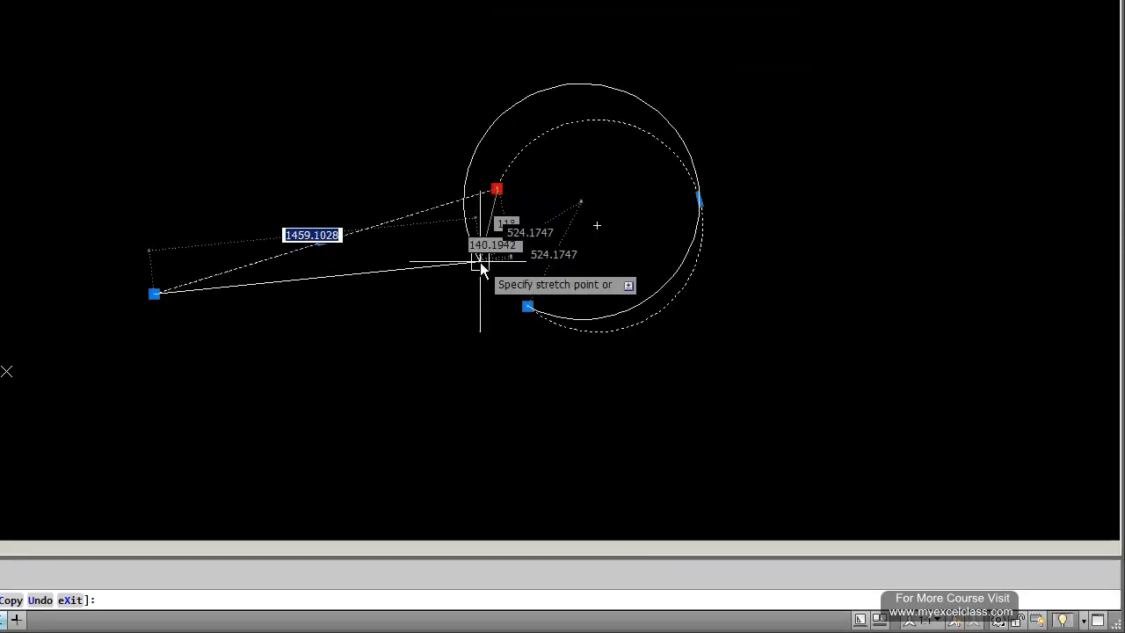
{"action": "left_click", "coordinate": [479, 261]}
{"action": "key", "text": "Escape"}
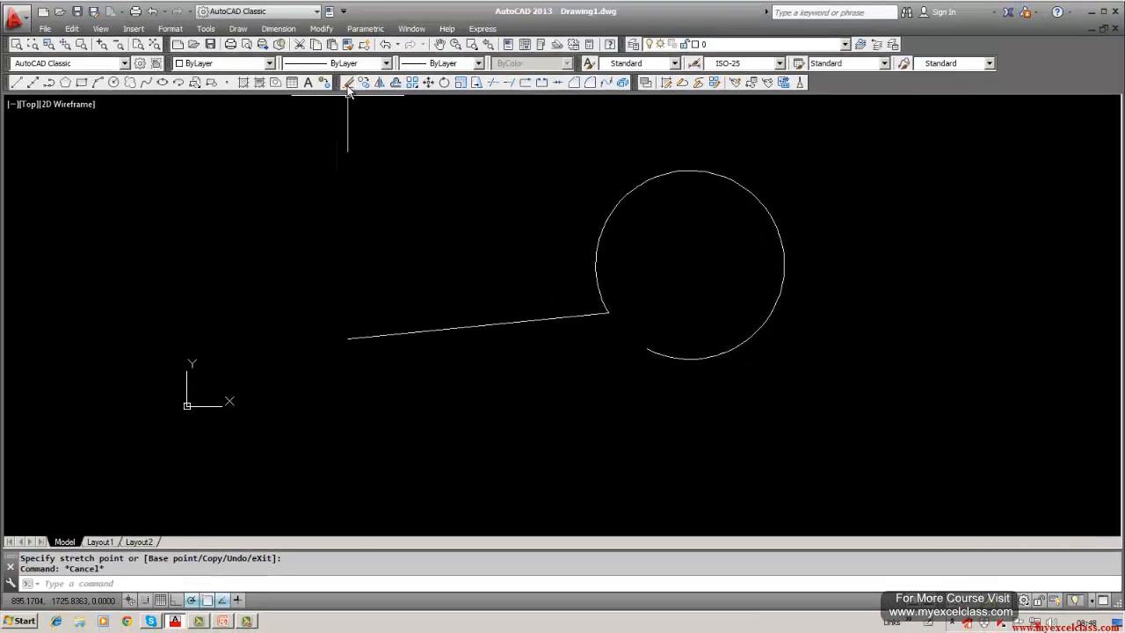
- Erase the whole polyline with a window selection
{"action": "left_click", "coordinate": [348, 84]}
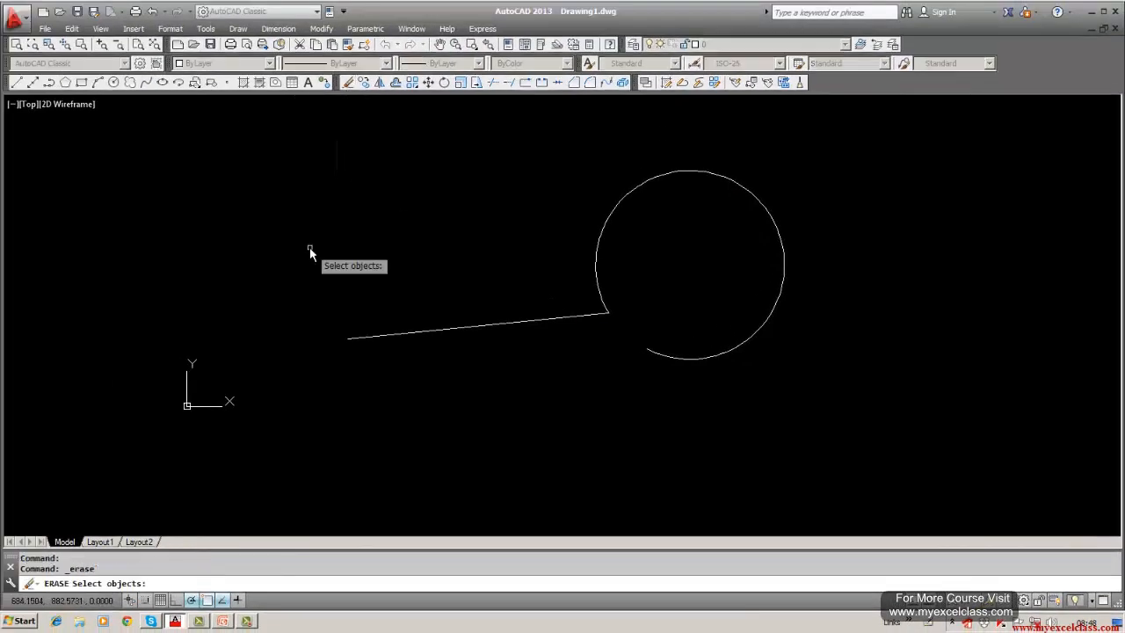
{"action": "type", "text": "w"}
{"action": "key", "text": "Return"}
{"action": "left_click", "coordinate": [281, 174]}
{"action": "left_click", "coordinate": [949, 413]}
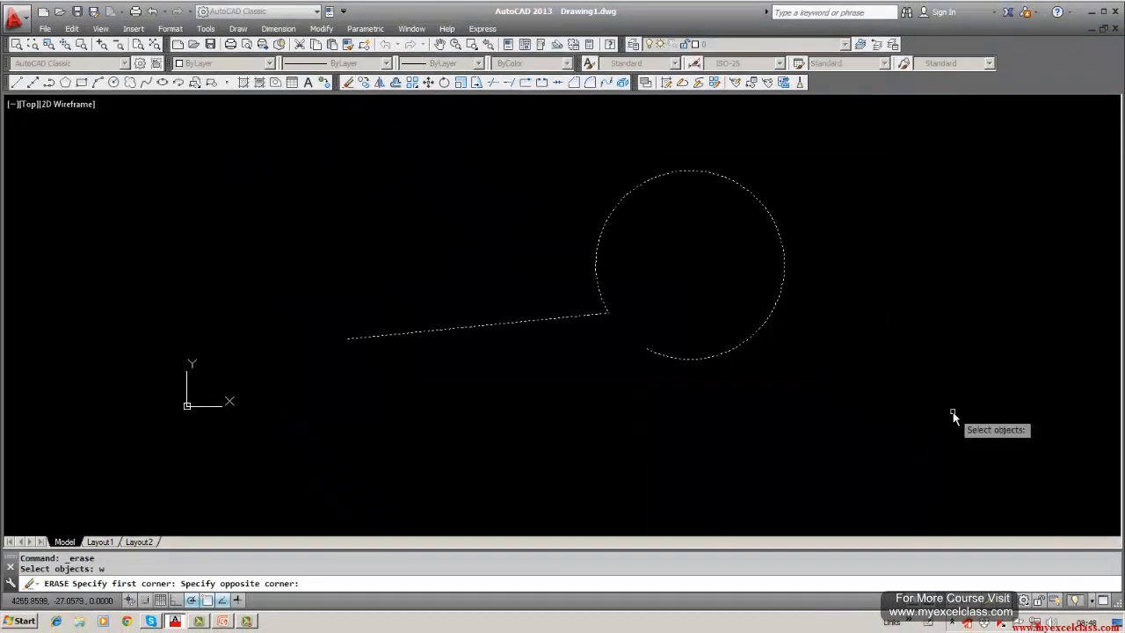
{"action": "key", "text": "Return"}
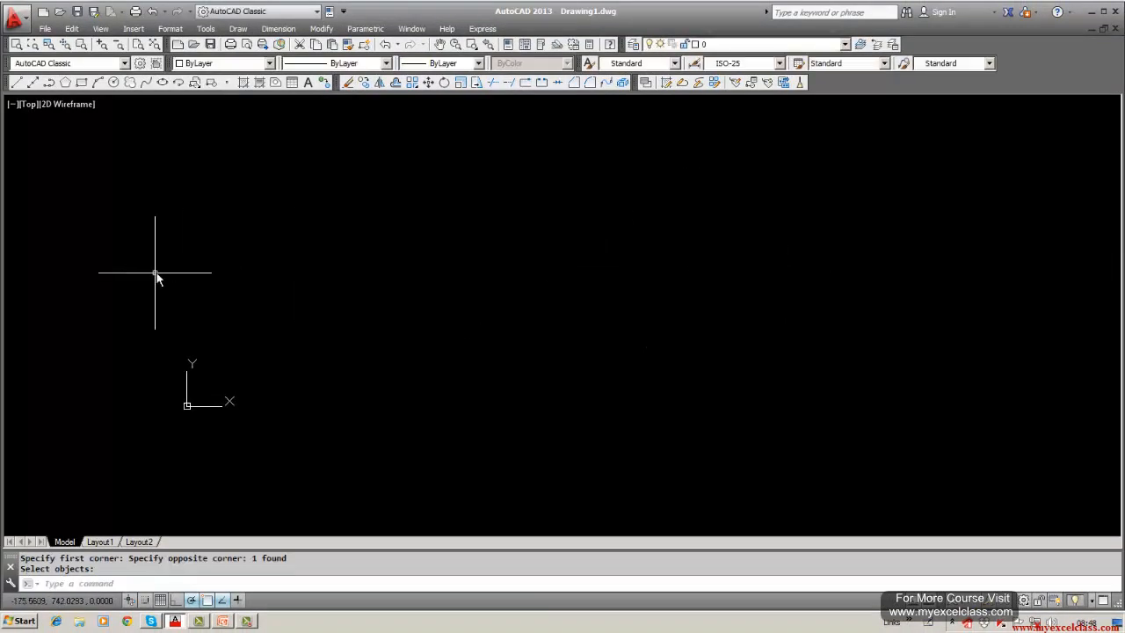
- Draw a shallow three-point arc bulging upward in the middle of the empty drawing area
{"action": "left_click", "coordinate": [98, 82]}
{"action": "left_click", "coordinate": [410, 275]}
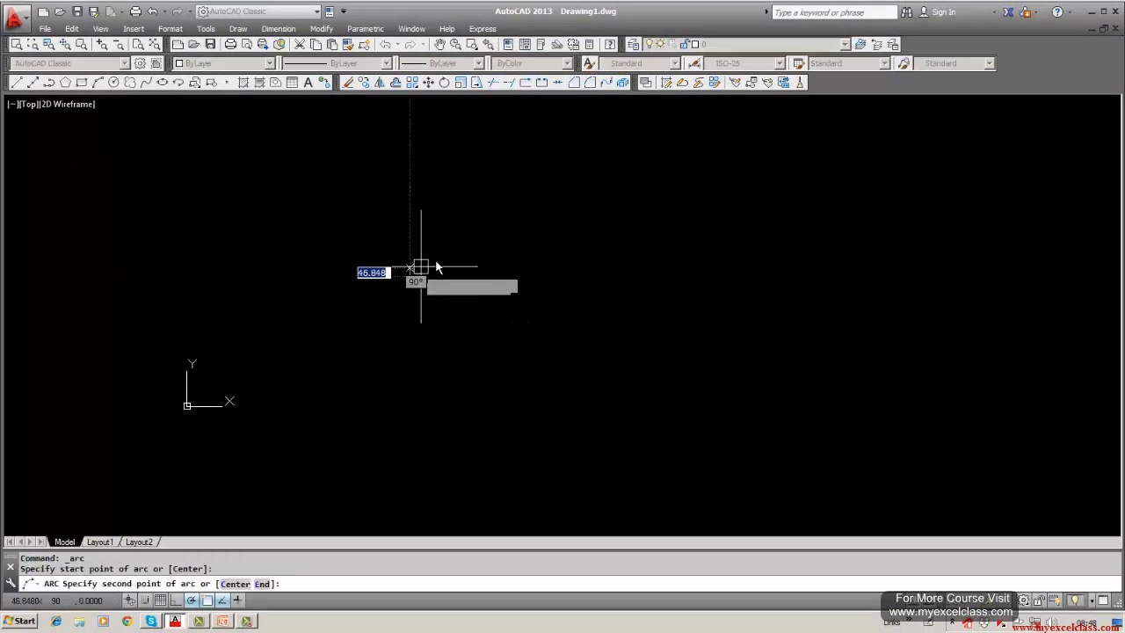
{"action": "left_click", "coordinate": [478, 238]}
{"action": "left_click", "coordinate": [636, 263]}
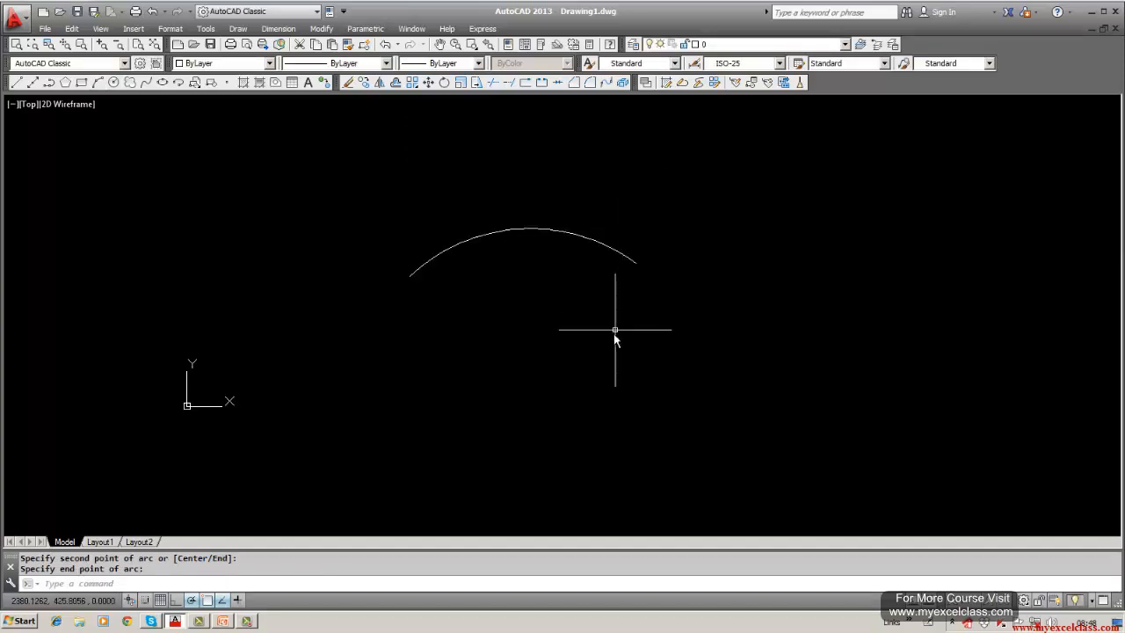
- Draw a line about 1195 units long from the arc's right endpoint, sloping down to the right at about 58°
{"action": "left_click", "coordinate": [16, 82]}
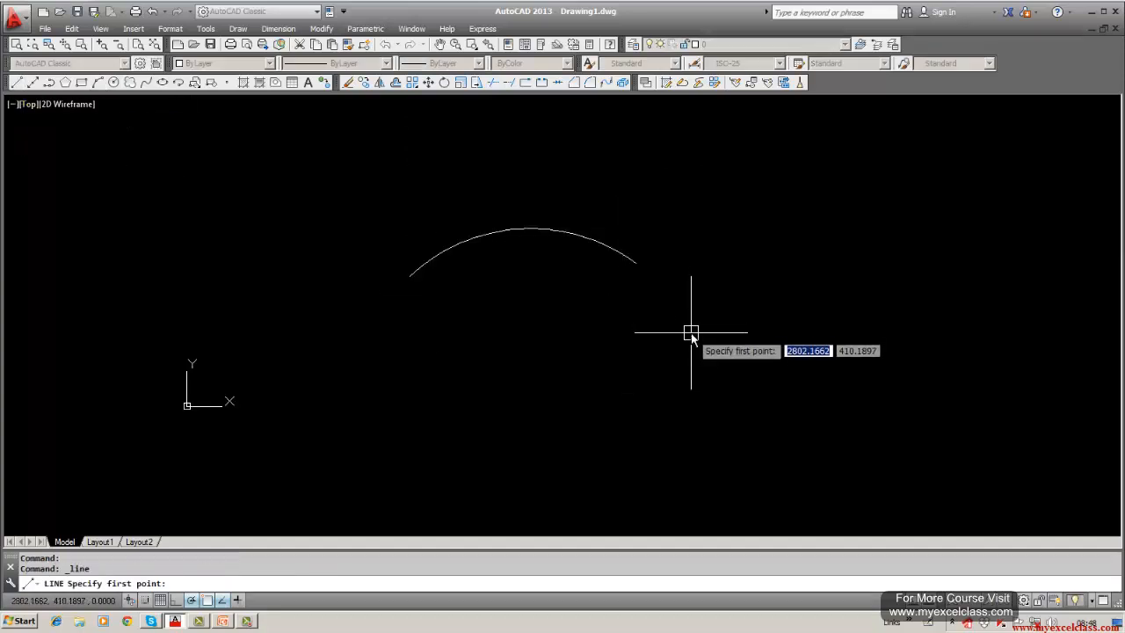
{"action": "left_click", "coordinate": [636, 262]}
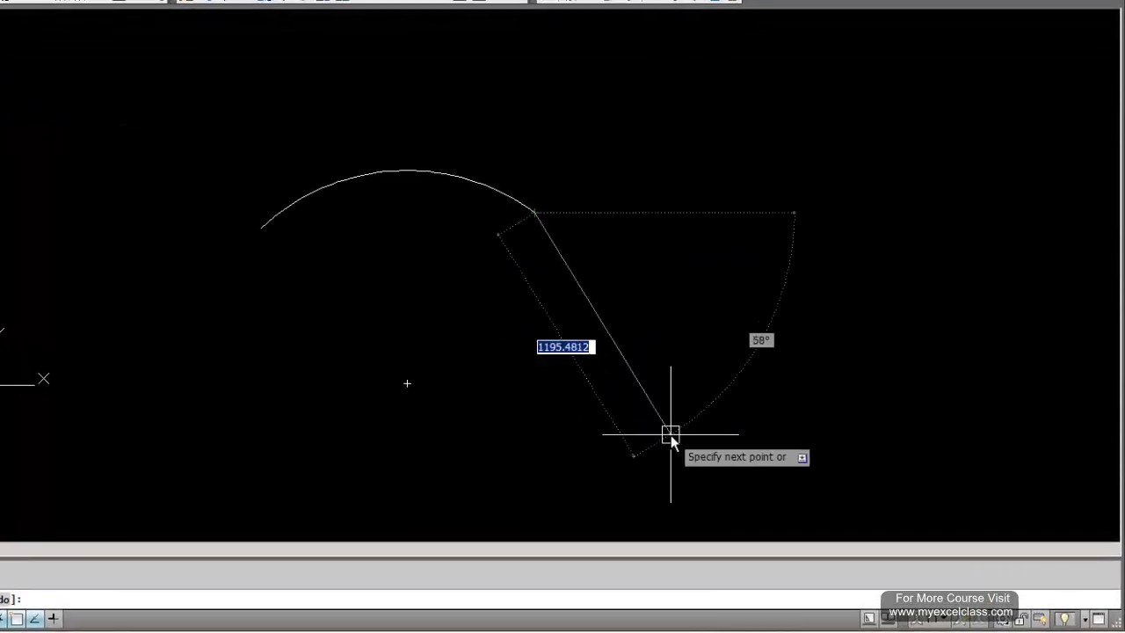
{"action": "left_click", "coordinate": [708, 438]}
{"action": "key", "text": "Return"}
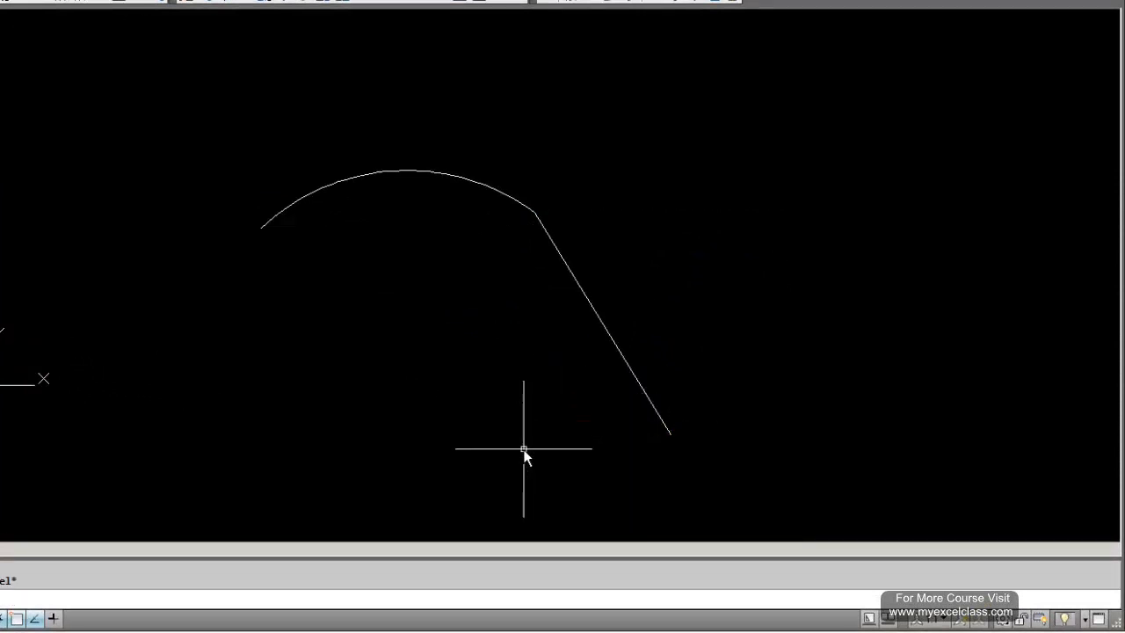
- Select both the arc and the line and stretch their shared endpoint up and to the right together
{"action": "left_click", "coordinate": [515, 194]}
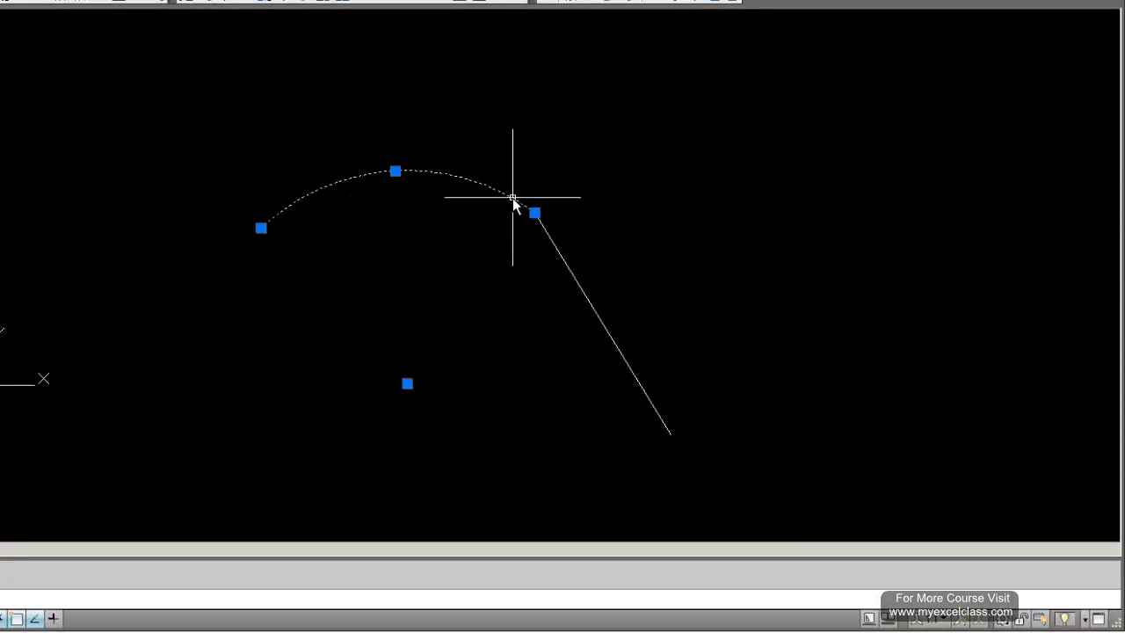
{"action": "left_click", "coordinate": [549, 234]}
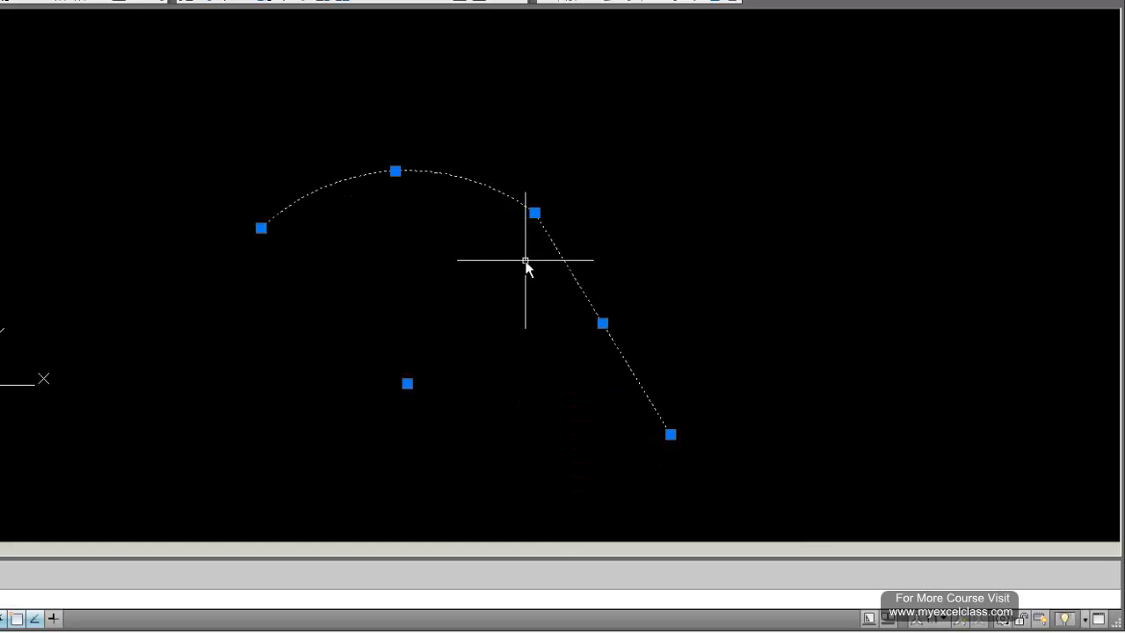
{"action": "left_click", "coordinate": [535, 213]}
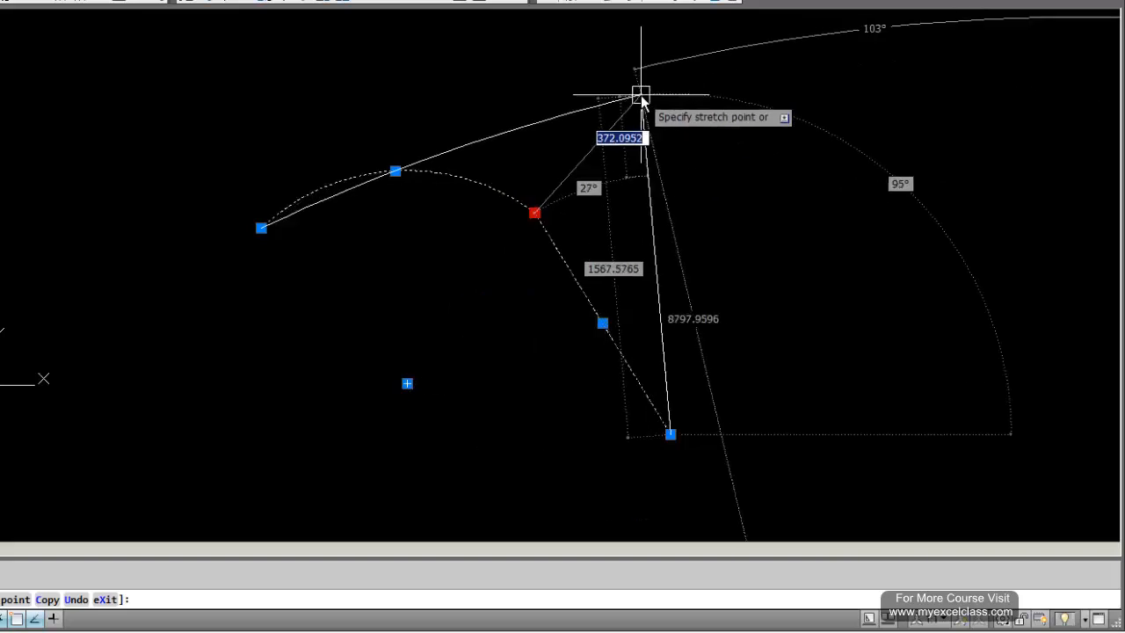
{"action": "left_click", "coordinate": [640, 94]}
{"action": "key", "text": "Escape"}
{"action": "key", "text": "Escape"}
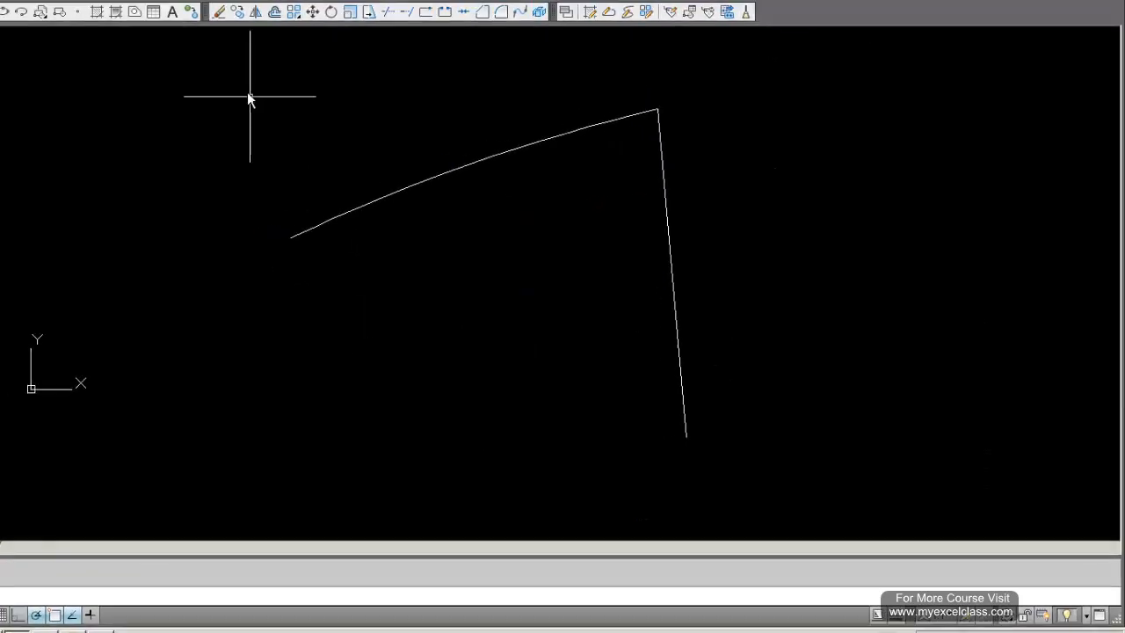
- Erase the stretched arc and the line attached to it
{"action": "left_click", "coordinate": [348, 82]}
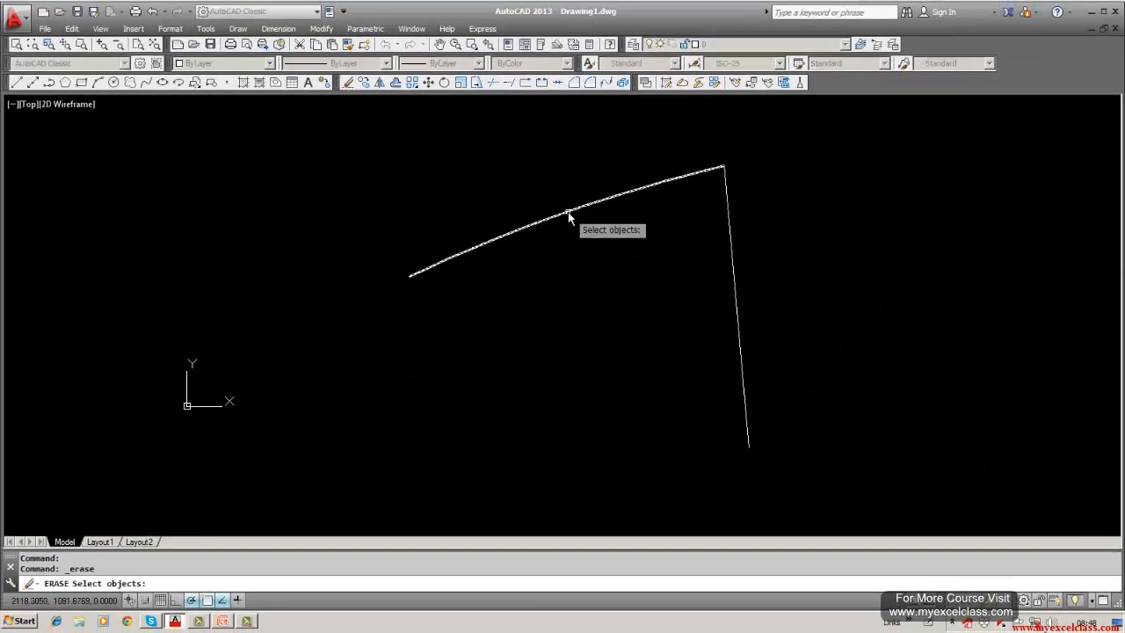
{"action": "left_click", "coordinate": [568, 211]}
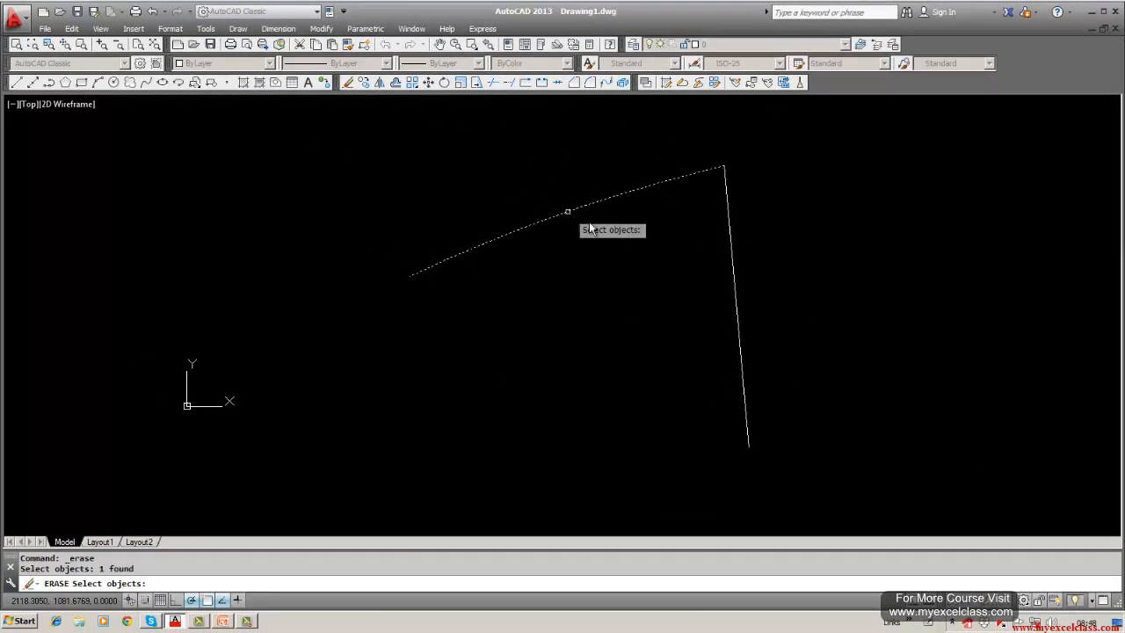
{"action": "left_click", "coordinate": [727, 235]}
{"action": "key", "text": "Return"}
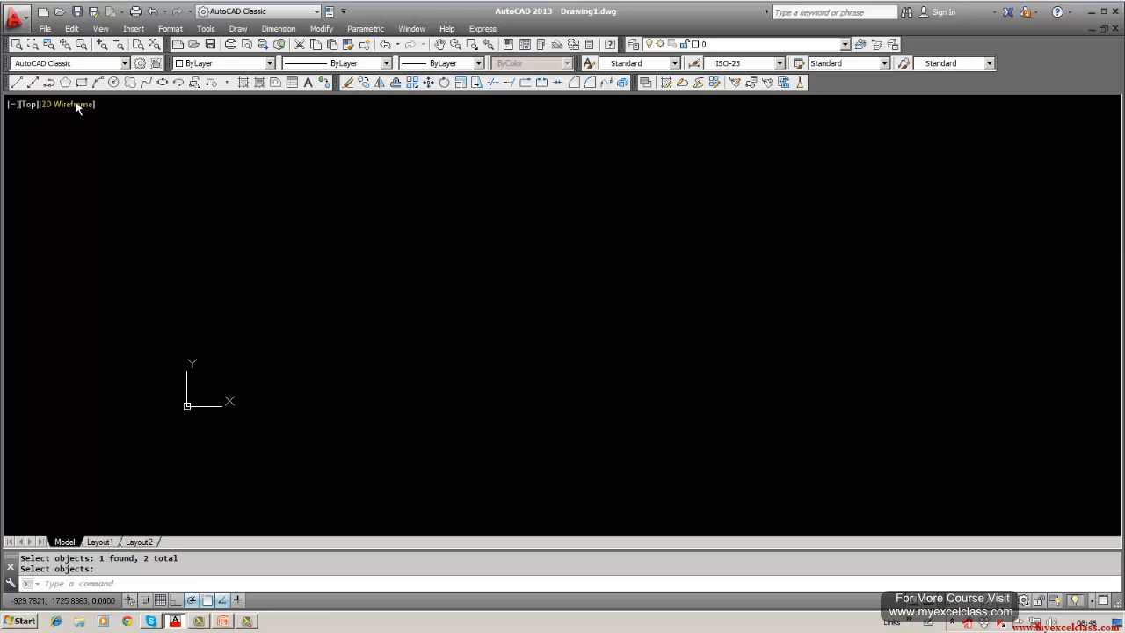
- Draw a closed triangle from three separate lines in the middle of the drawing area, with the right side about 1325 units long at 299°
{"action": "left_click", "coordinate": [15, 81]}
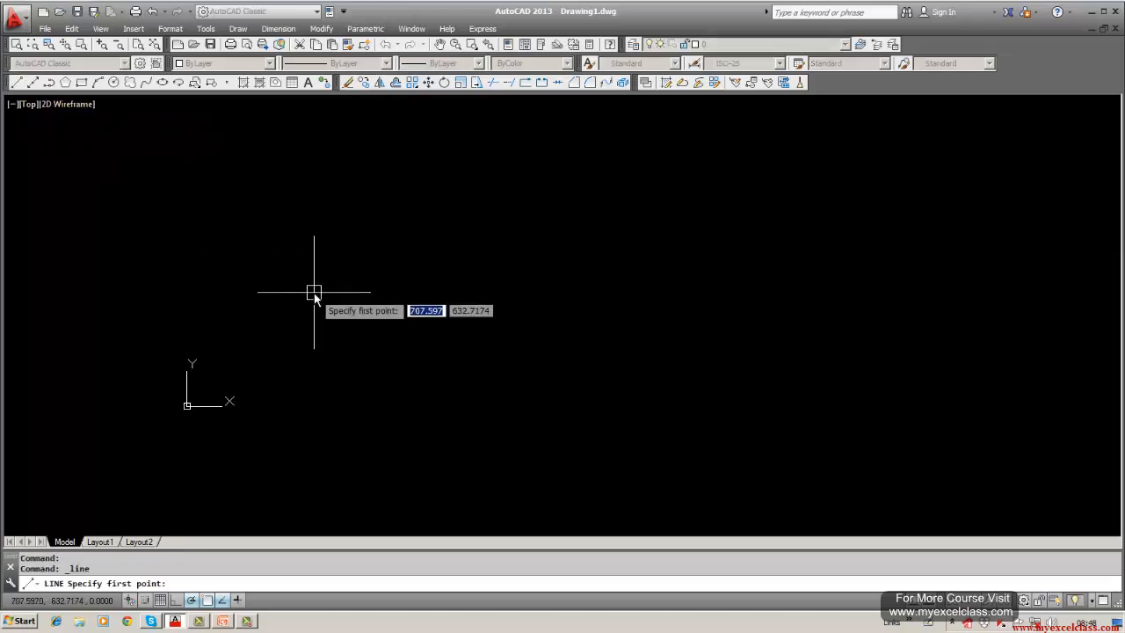
{"action": "left_click", "coordinate": [314, 293]}
{"action": "left_click", "coordinate": [616, 179]}
{"action": "left_click", "coordinate": [731, 387]}
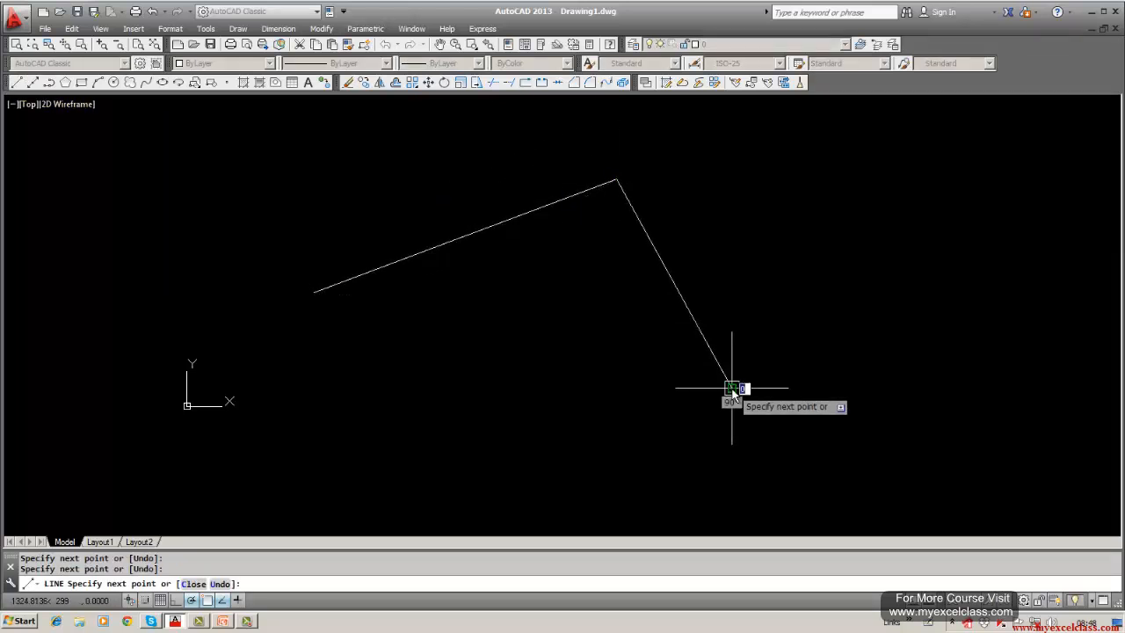
{"action": "key", "text": "Escape"}
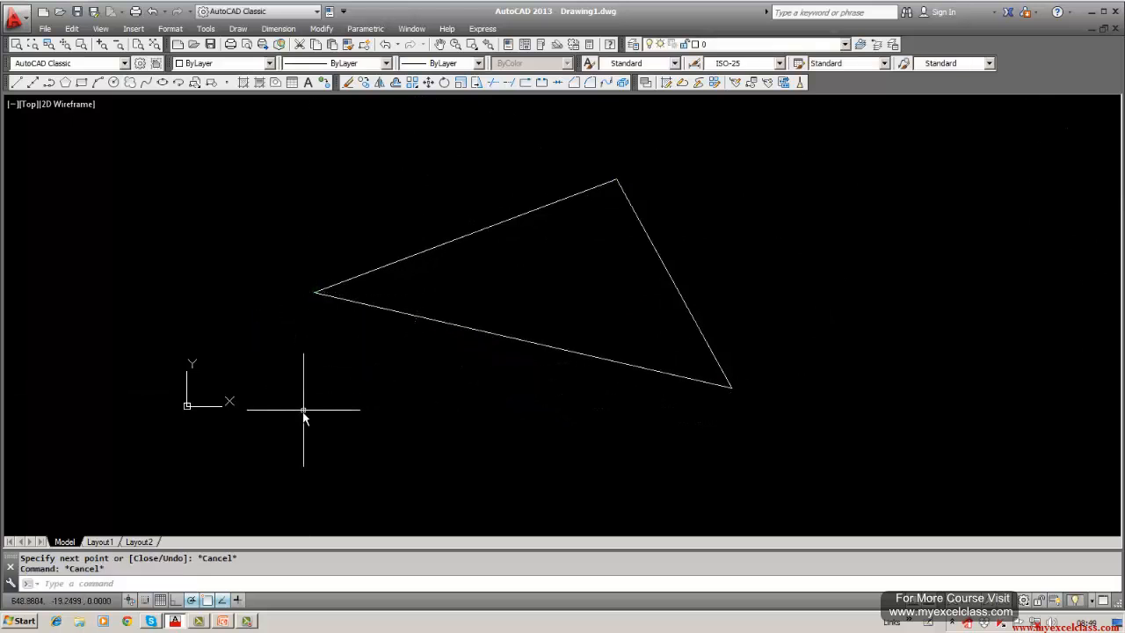
- Select all three sides of the triangle, move the upper side outward, up and to the left, by its midpoint grip, and clear the selection
{"action": "left_click", "coordinate": [242, 167]}
{"action": "left_click", "coordinate": [423, 318]}
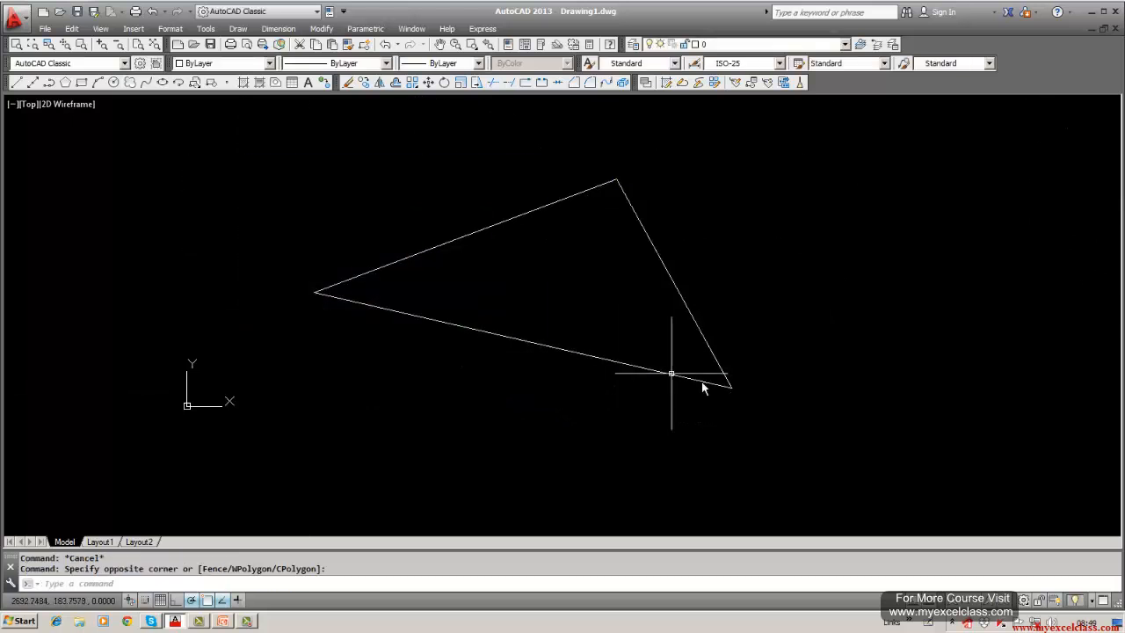
{"action": "left_click", "coordinate": [181, 124]}
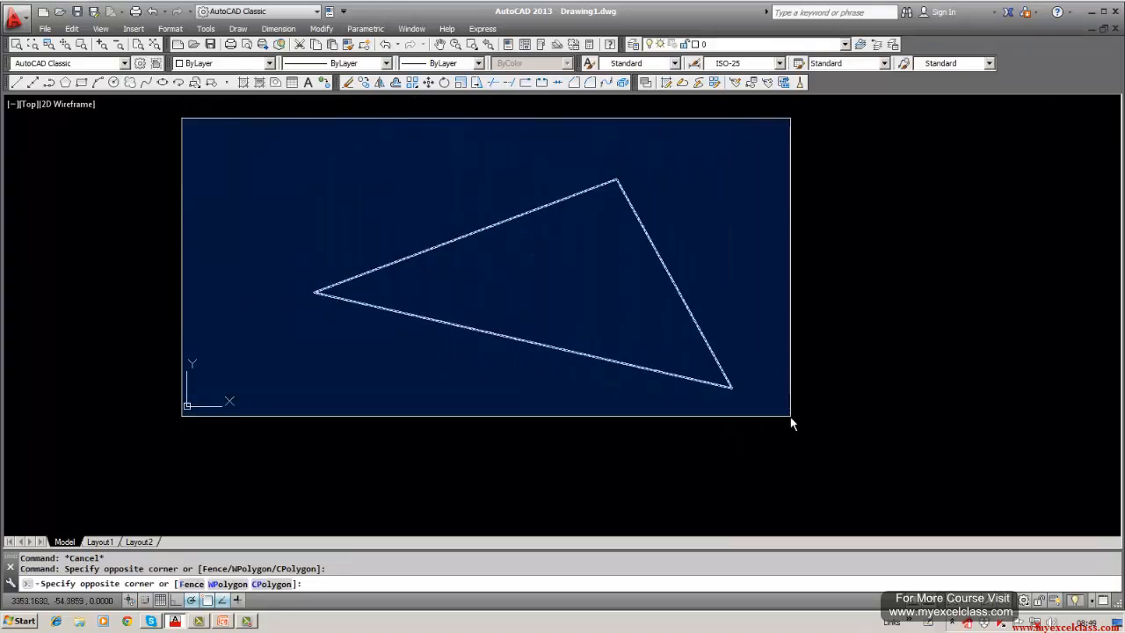
{"action": "left_click", "coordinate": [790, 417]}
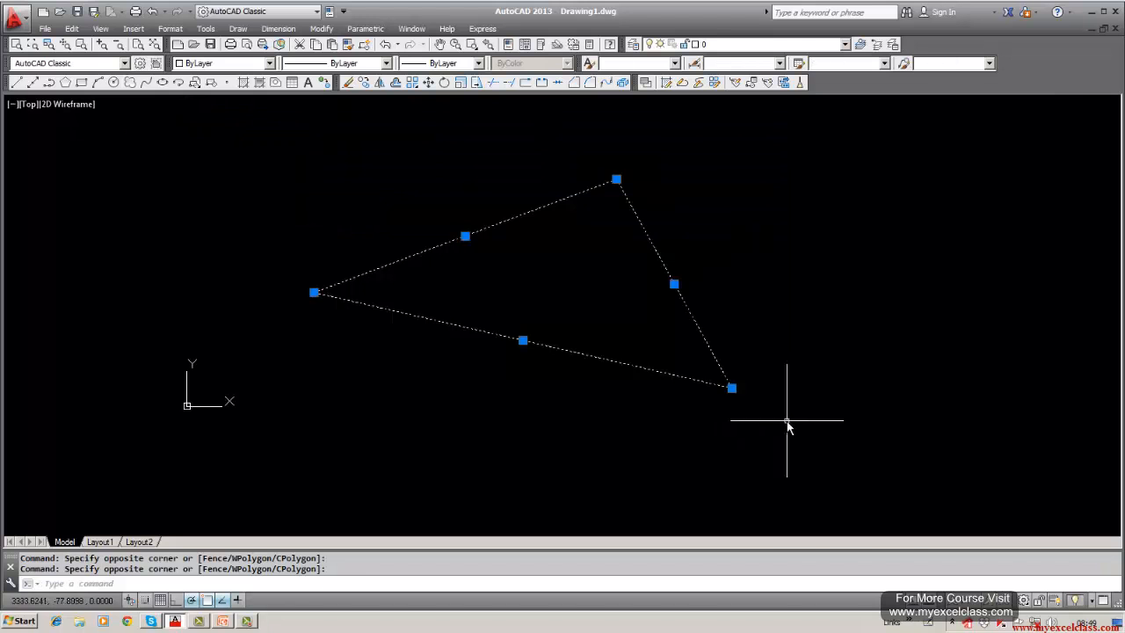
{"action": "left_click", "coordinate": [523, 340]}
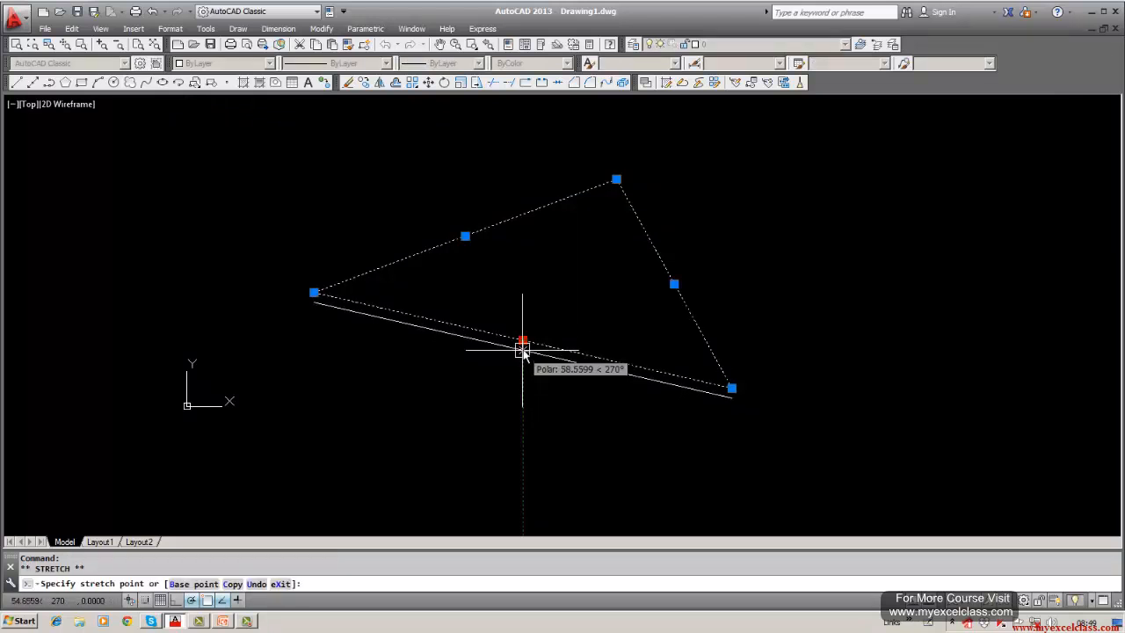
{"action": "key", "text": "Escape"}
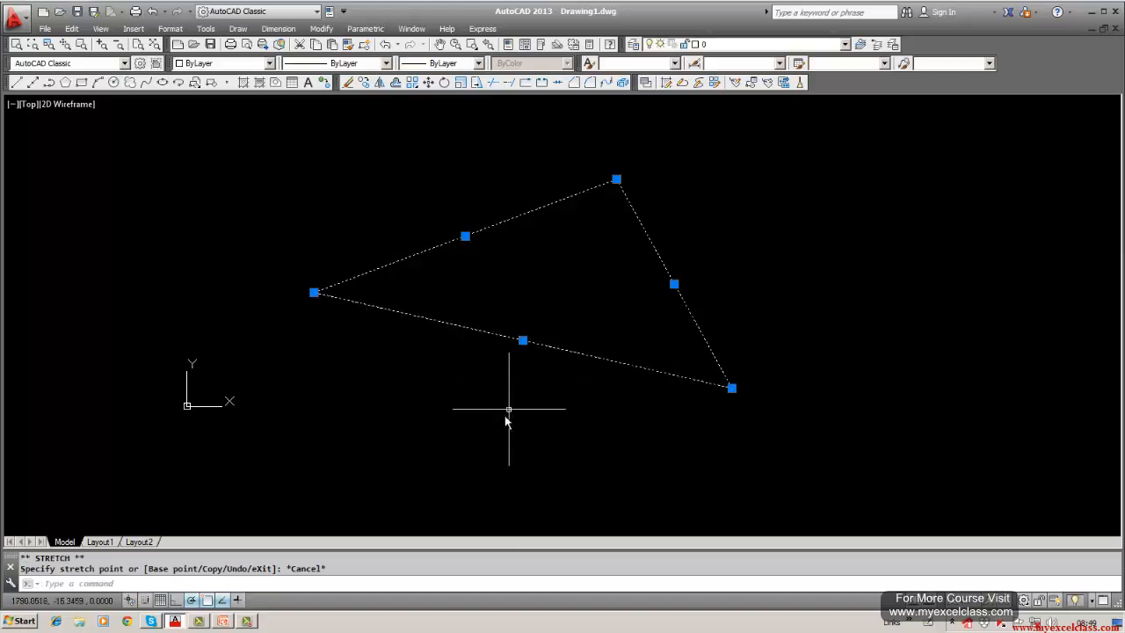
{"action": "left_click", "coordinate": [465, 238]}
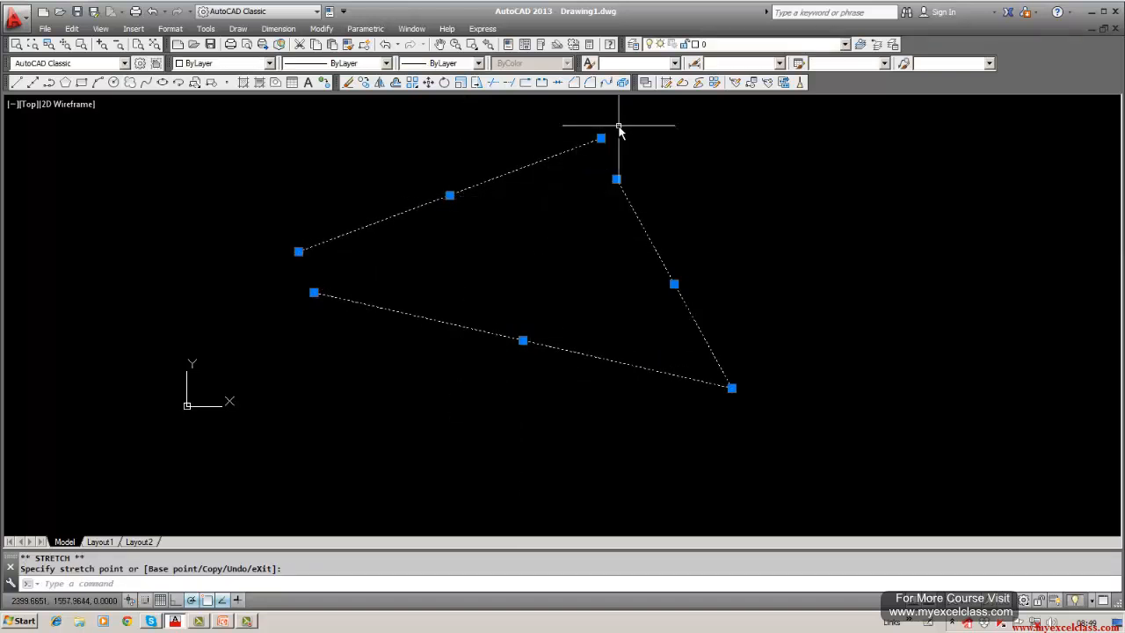
{"action": "key", "text": "Escape"}
{"action": "key", "text": "Escape"}
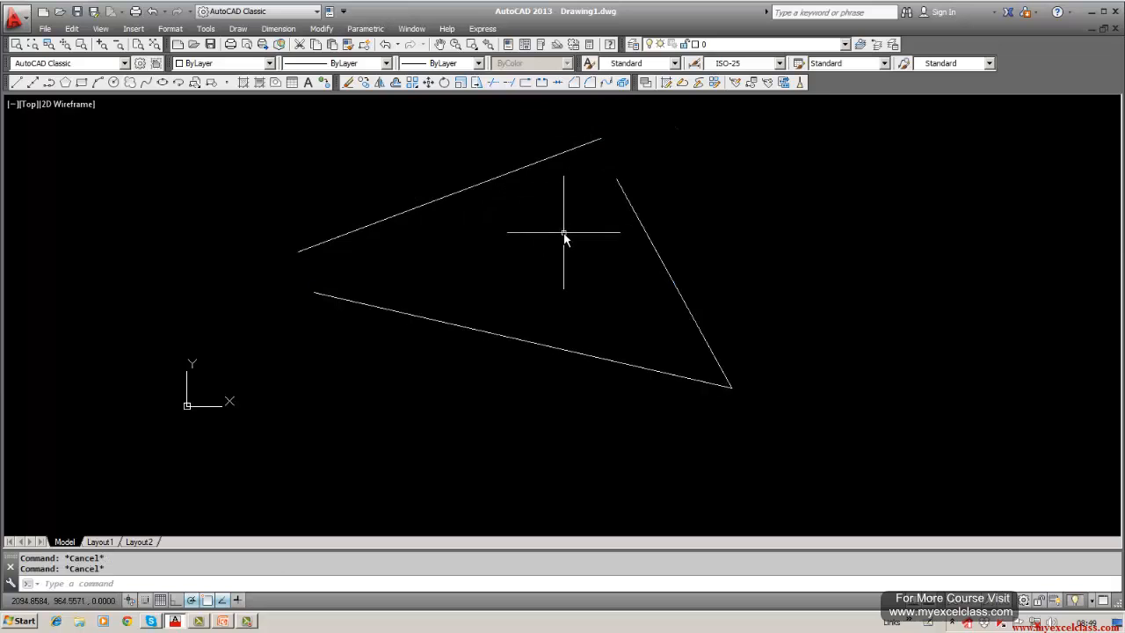
- Erase all three lines of the pulled-apart triangle, using window selection and adding the upper line individually
{"action": "left_click", "coordinate": [348, 81]}
{"action": "type", "text": "w"}
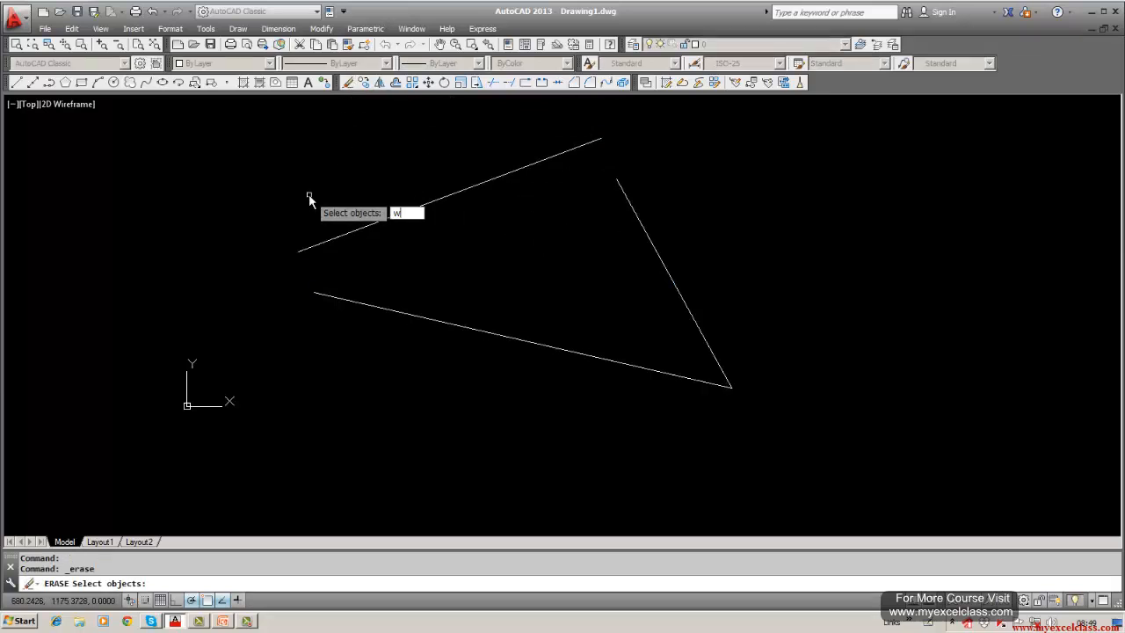
{"action": "key", "text": "Return"}
{"action": "left_click", "coordinate": [265, 138]}
{"action": "left_click", "coordinate": [907, 522]}
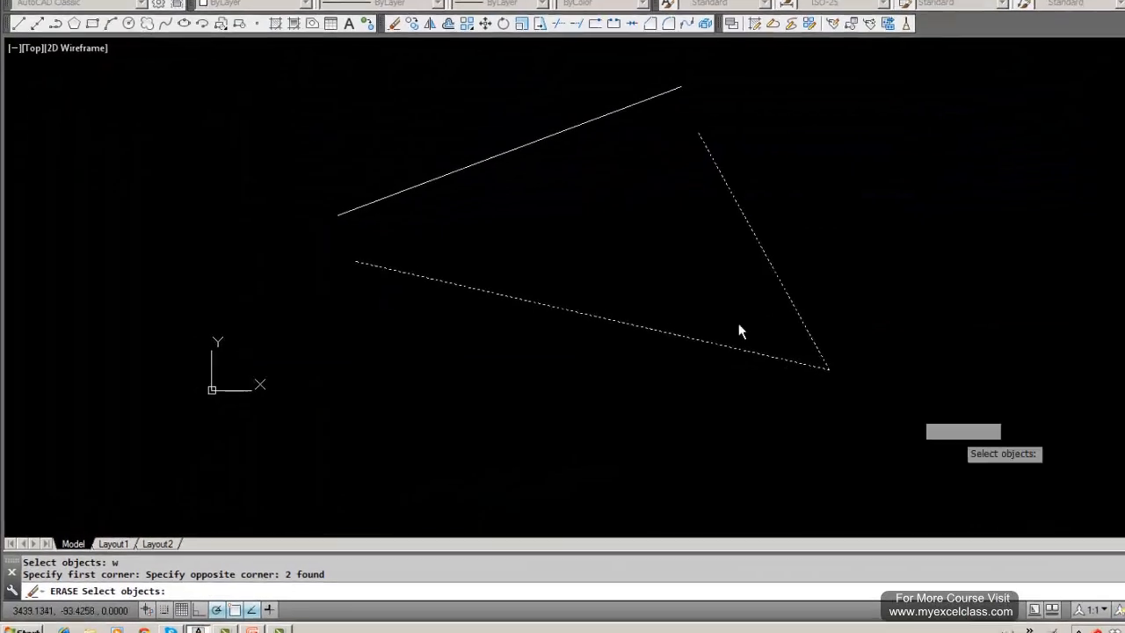
{"action": "left_click", "coordinate": [514, 170]}
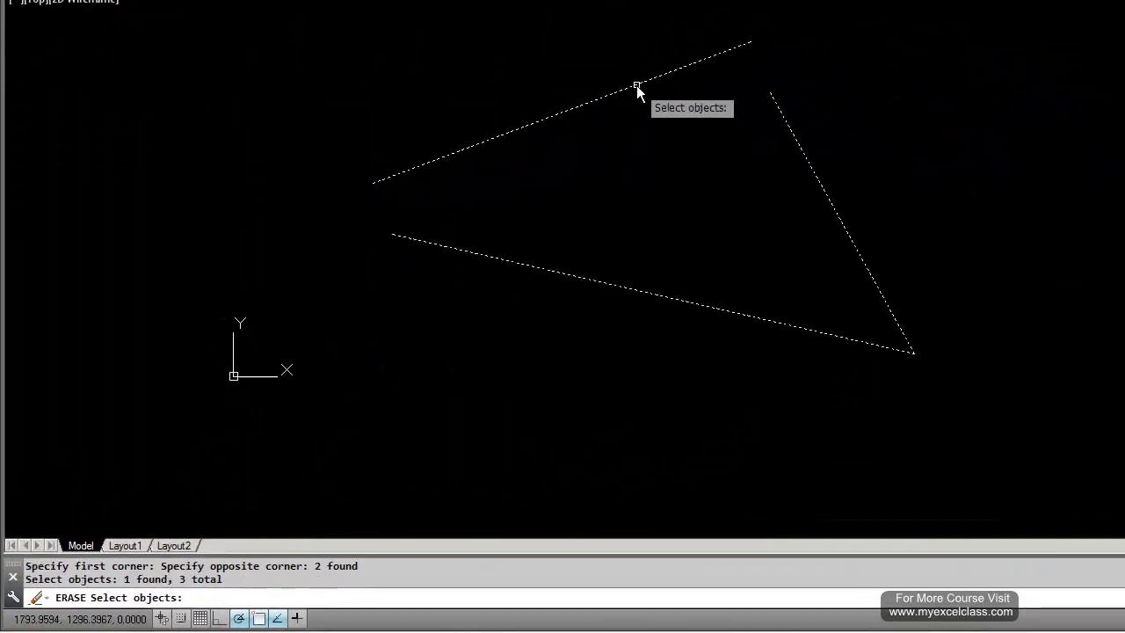
- Erase the three selected lines
{"action": "key", "text": "Return"}
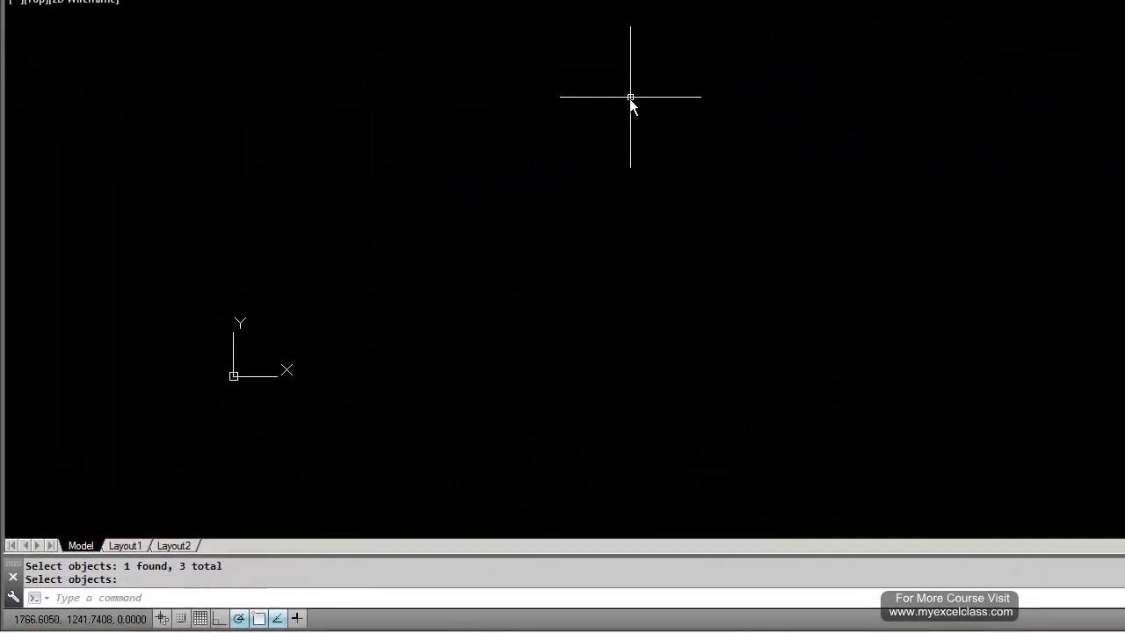
{"action": "left_click", "coordinate": [17, 0]}
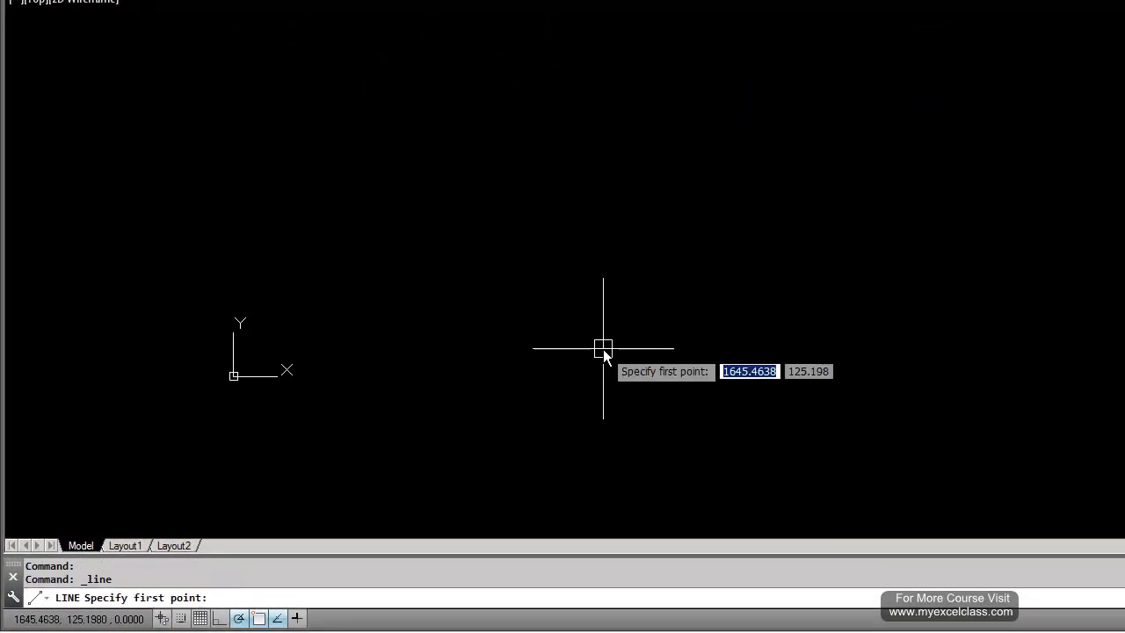
{"action": "key", "text": "Escape"}
{"action": "key", "text": "Escape"}
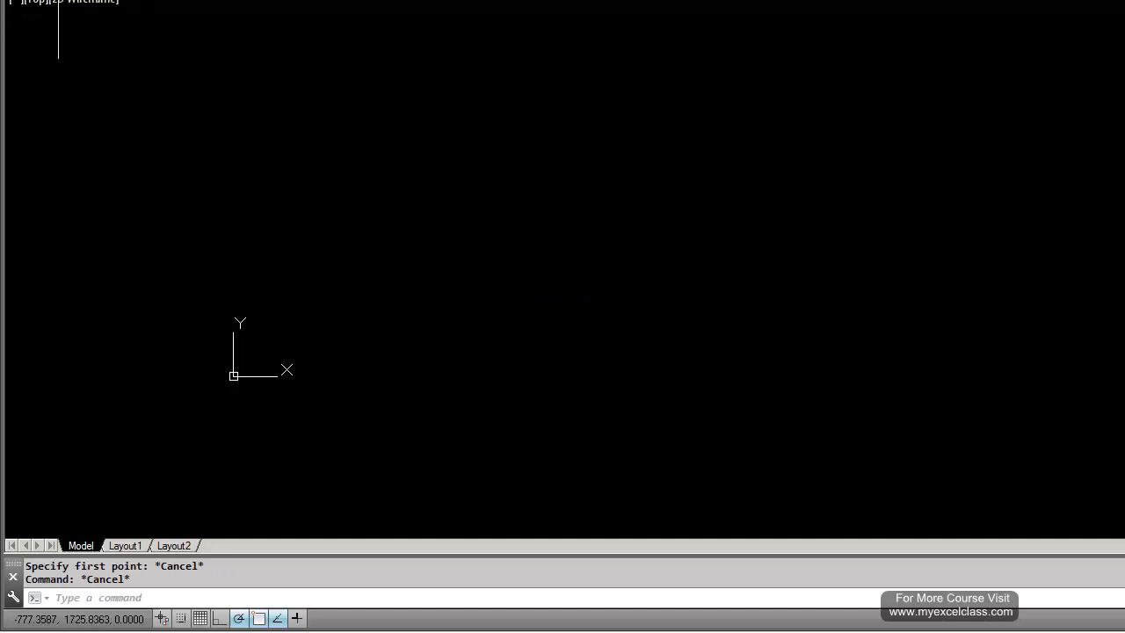
- Draw a three-sided closed shape as one polyline ending on its start point, then select it to check it is a single object
{"action": "left_click", "coordinate": [414, 238]}
{"action": "left_click", "coordinate": [793, 137]}
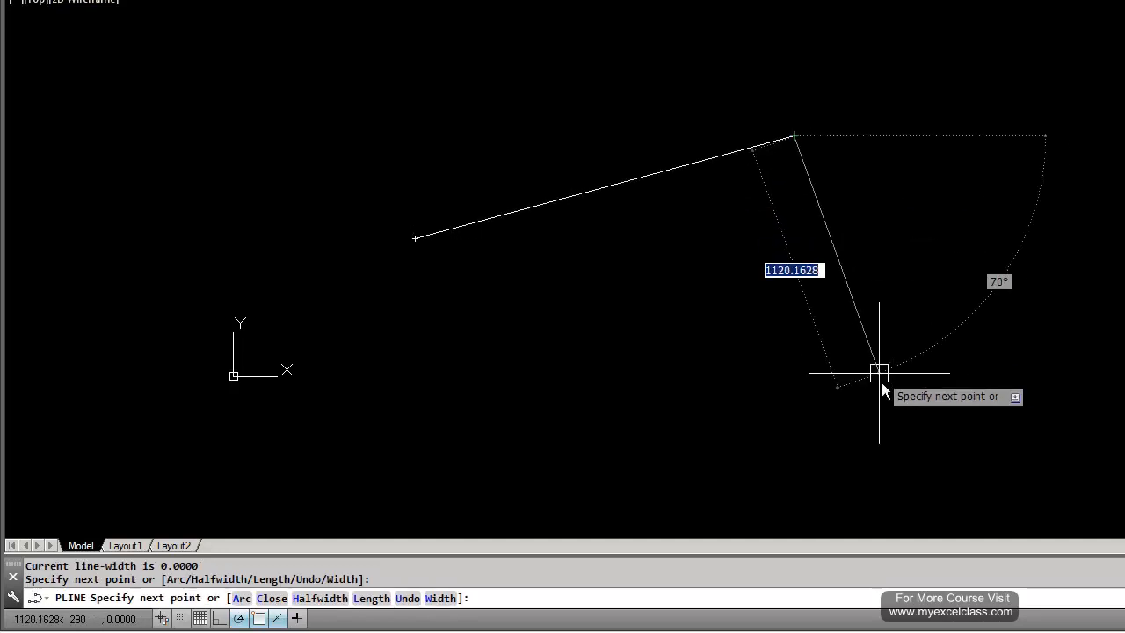
{"action": "left_click", "coordinate": [885, 394]}
{"action": "left_click", "coordinate": [413, 239]}
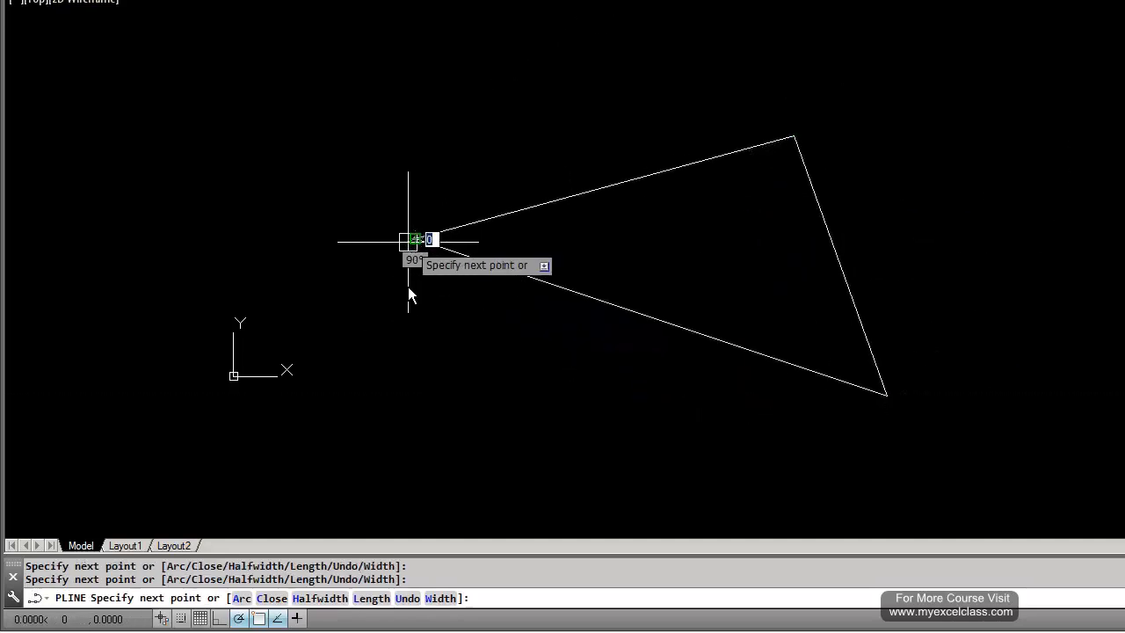
{"action": "key", "text": "Escape"}
{"action": "left_click", "coordinate": [651, 318]}
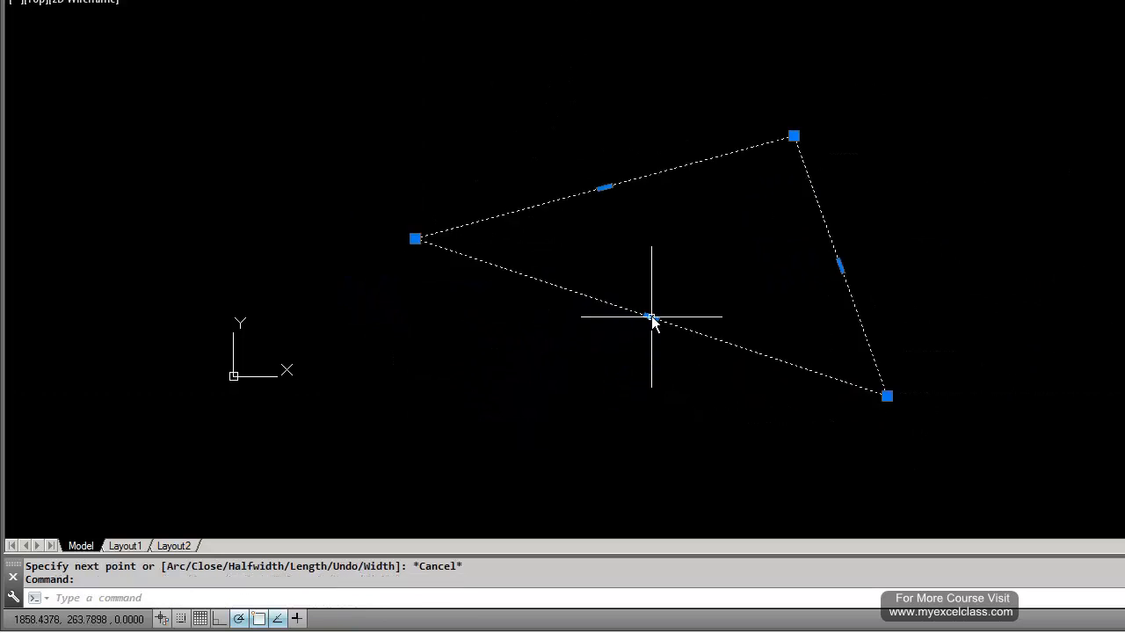
{"action": "key", "text": "Escape"}
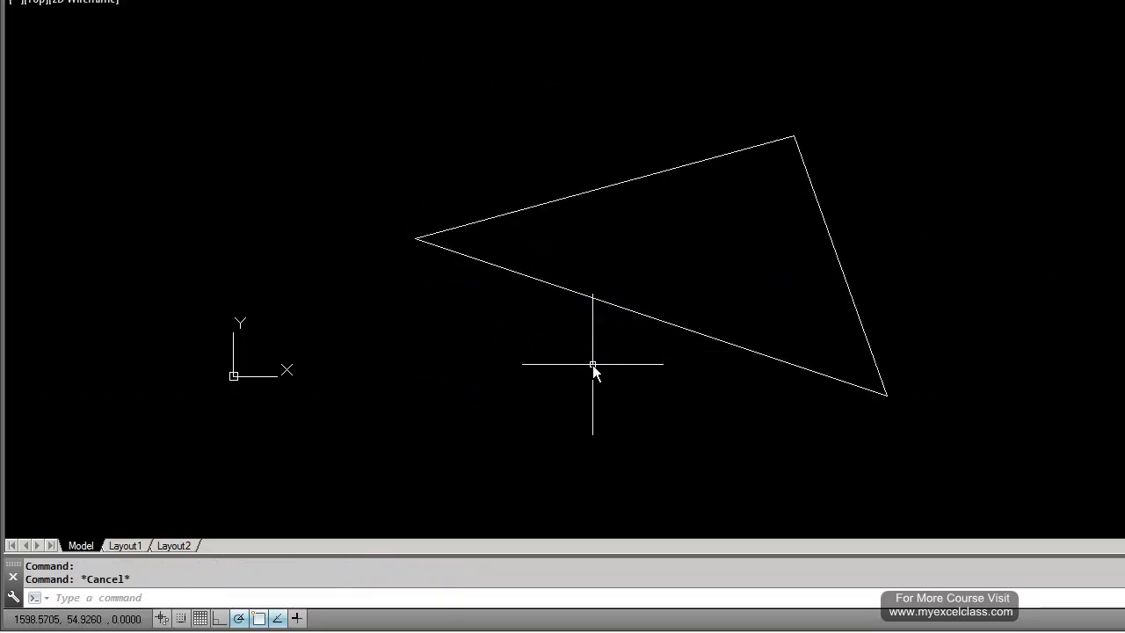
- Select the triangle and try stretching its upper-right corner, right edge and upper edge by their grips
{"action": "left_click", "coordinate": [667, 324]}
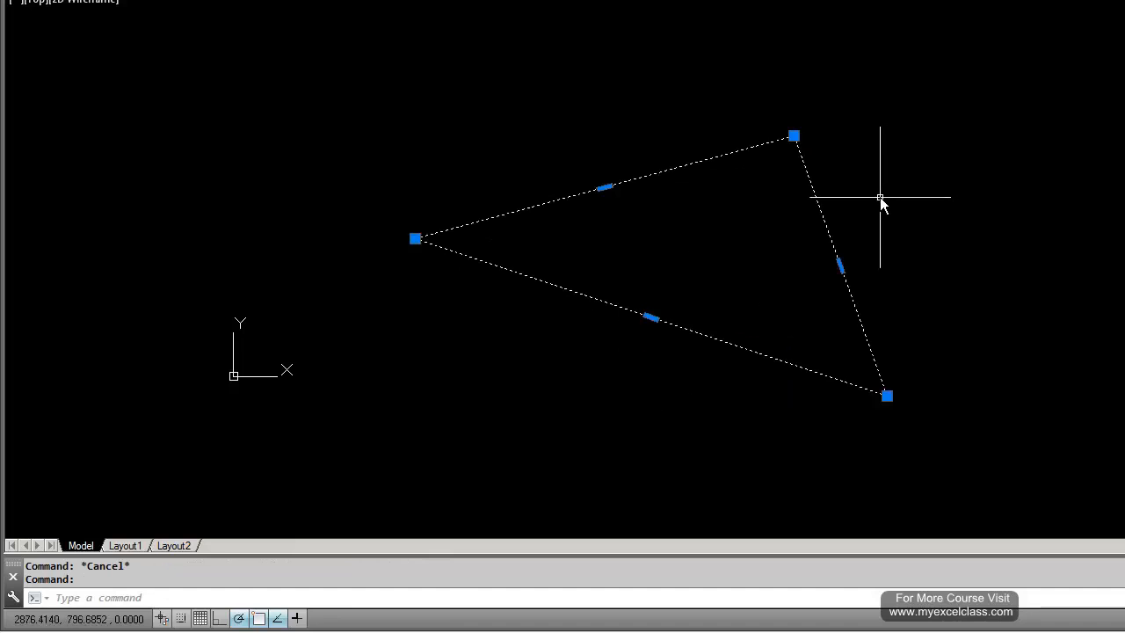
{"action": "left_click", "coordinate": [793, 136]}
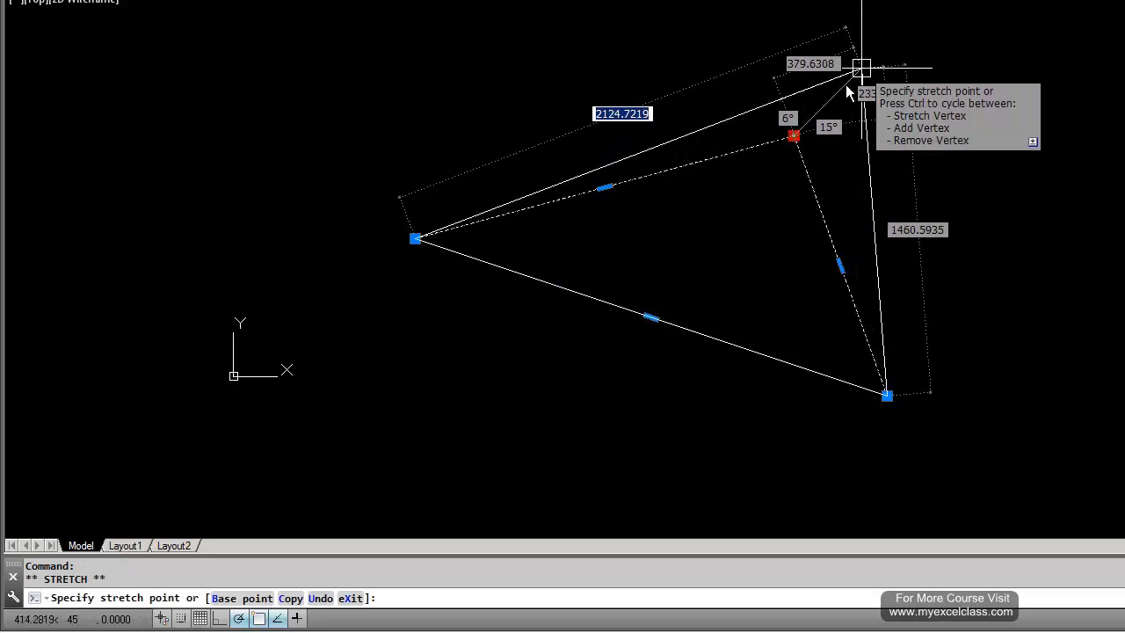
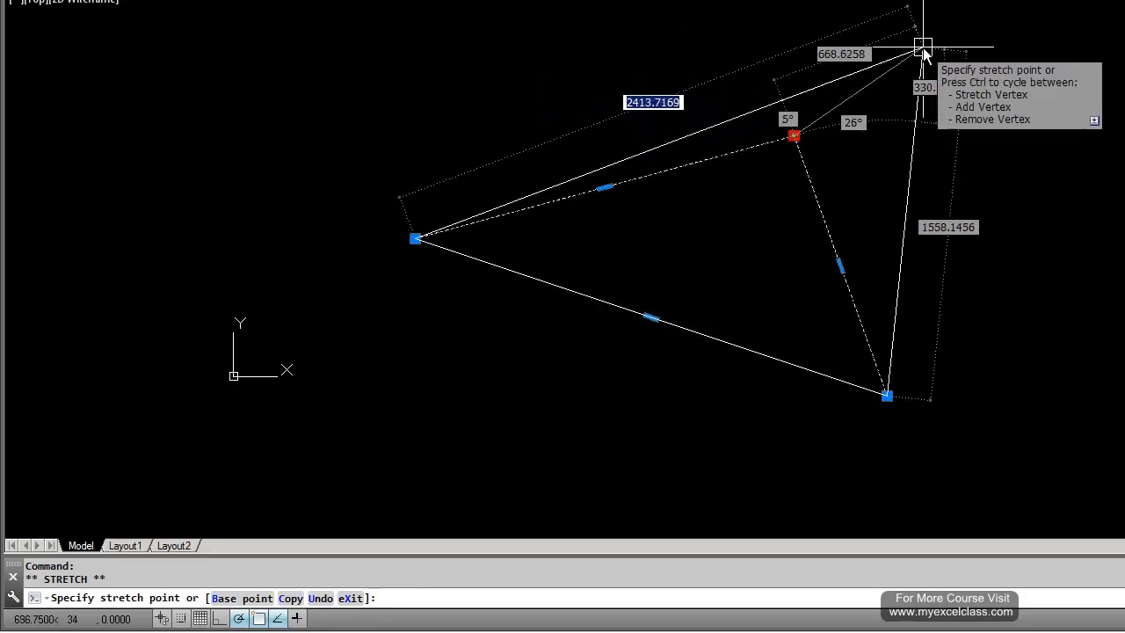
{"action": "key", "text": "Escape"}
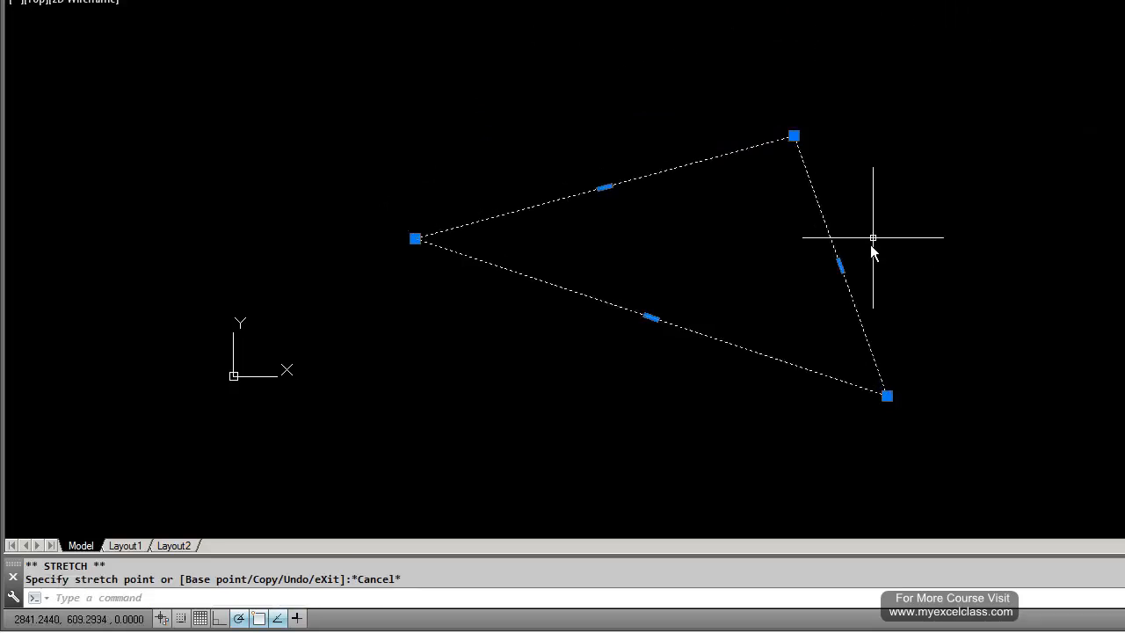
{"action": "left_click", "coordinate": [840, 265]}
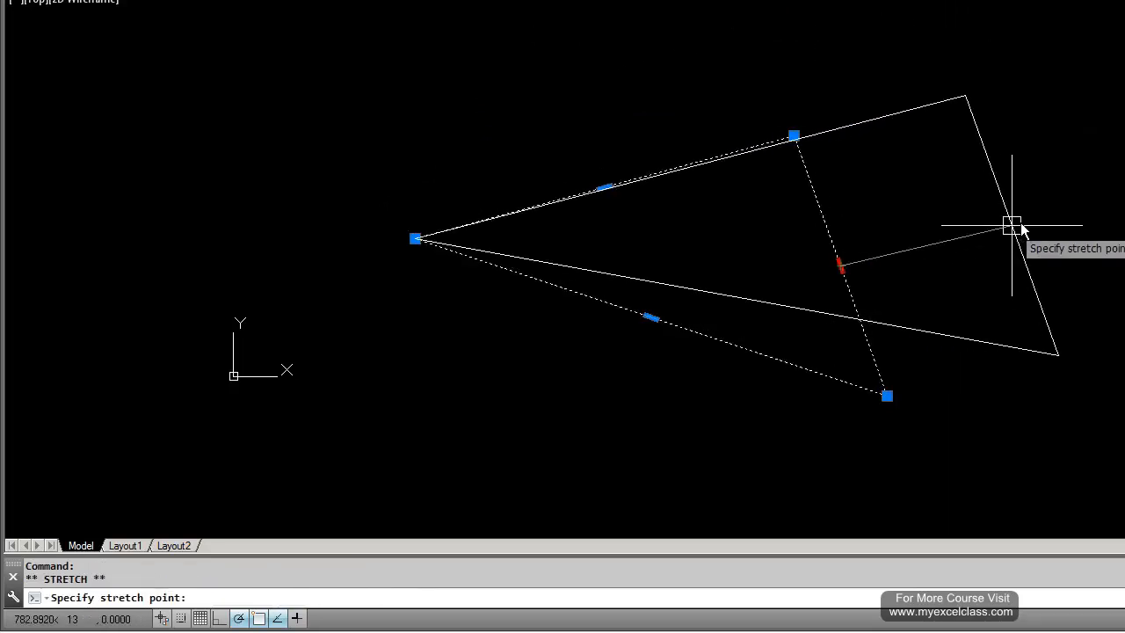
{"action": "key", "text": "Escape"}
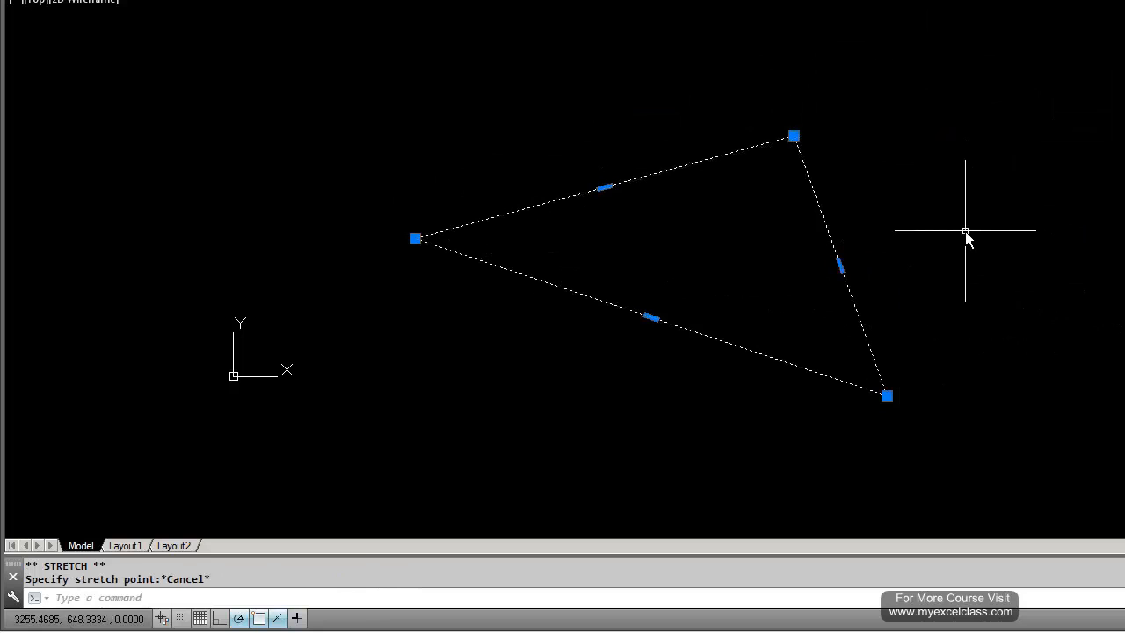
{"action": "left_click", "coordinate": [605, 188]}
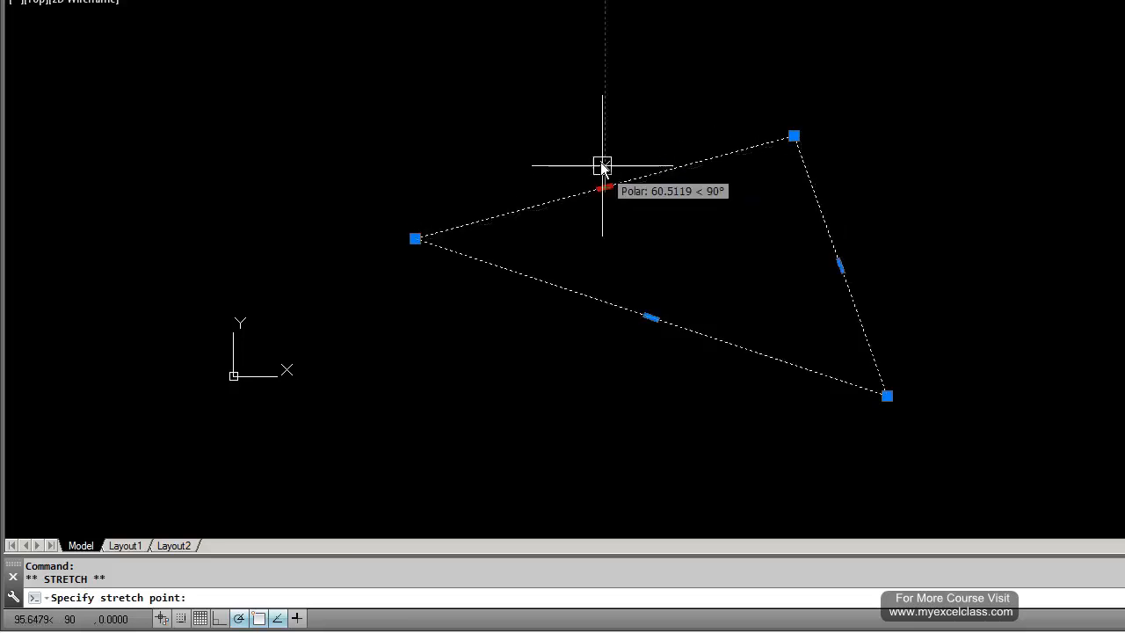
{"action": "key", "text": "Escape"}
{"action": "left_click", "coordinate": [571, 230]}
{"action": "key", "text": "Escape"}
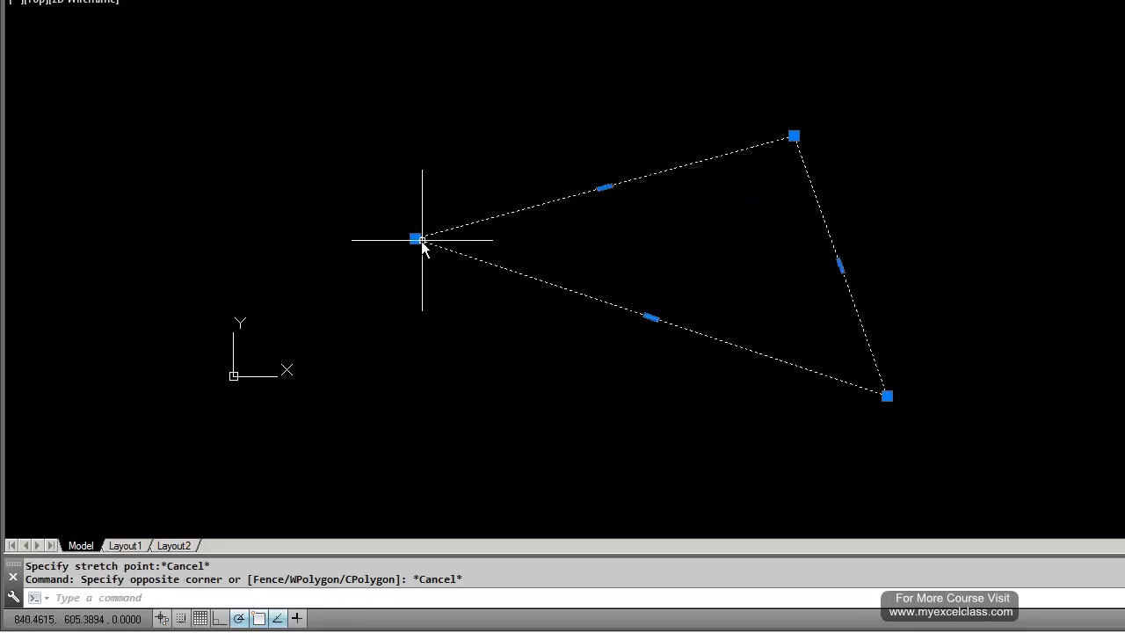
- Stretch the triangle's left corner up and outward by about 478 units at 137°, and clear the selection
{"action": "left_click", "coordinate": [415, 238]}
{"action": "left_click", "coordinate": [335, 165]}
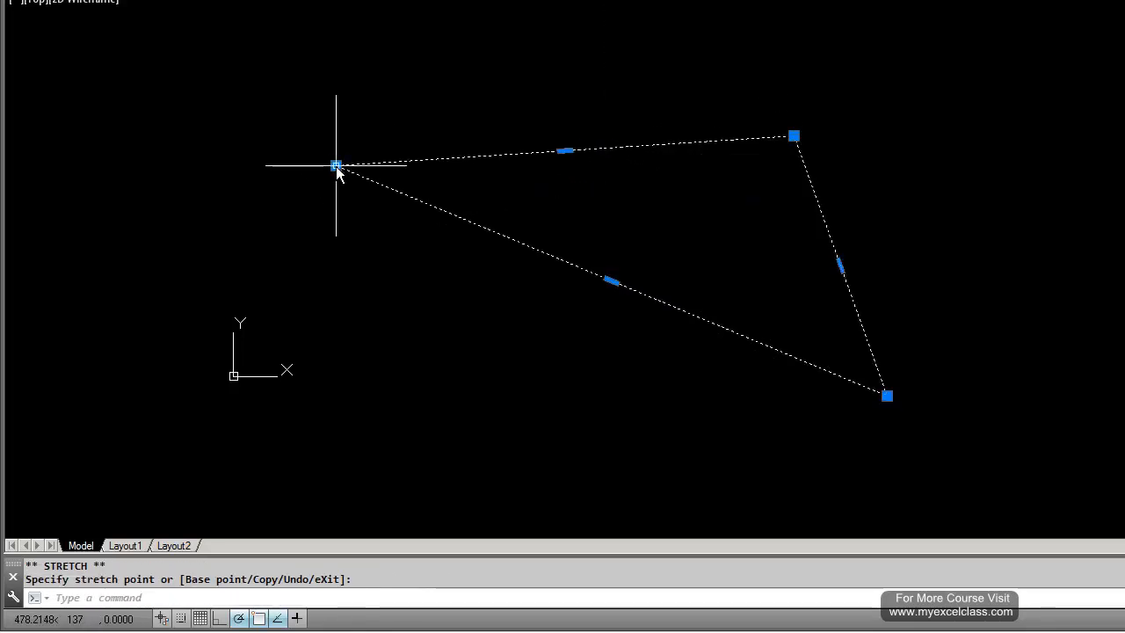
{"action": "left_click", "coordinate": [565, 151]}
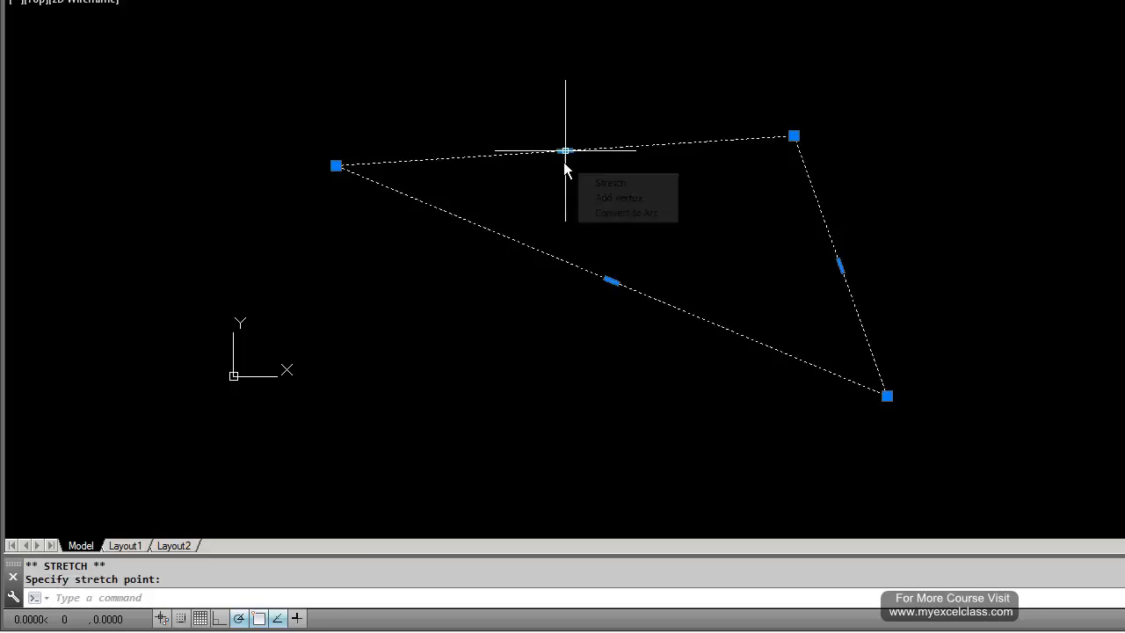
{"action": "key", "text": "Escape"}
{"action": "key", "text": "Escape"}
- Try stretching the triangle's long lower edge and its right edge by their midpoint grips
{"action": "left_click", "coordinate": [616, 283]}
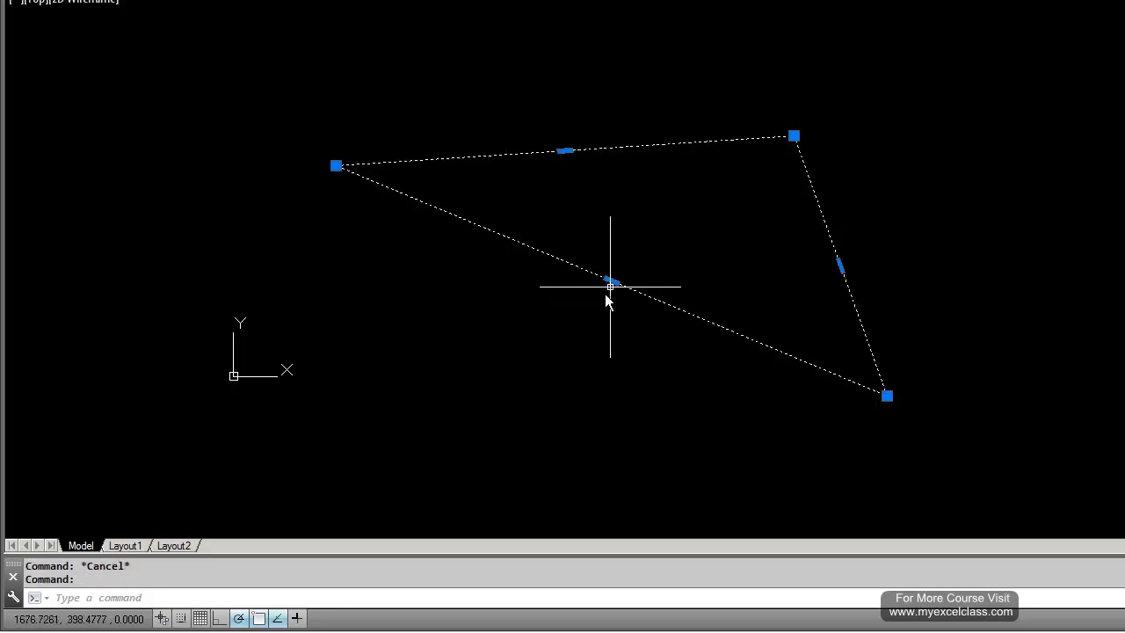
{"action": "left_click", "coordinate": [613, 280]}
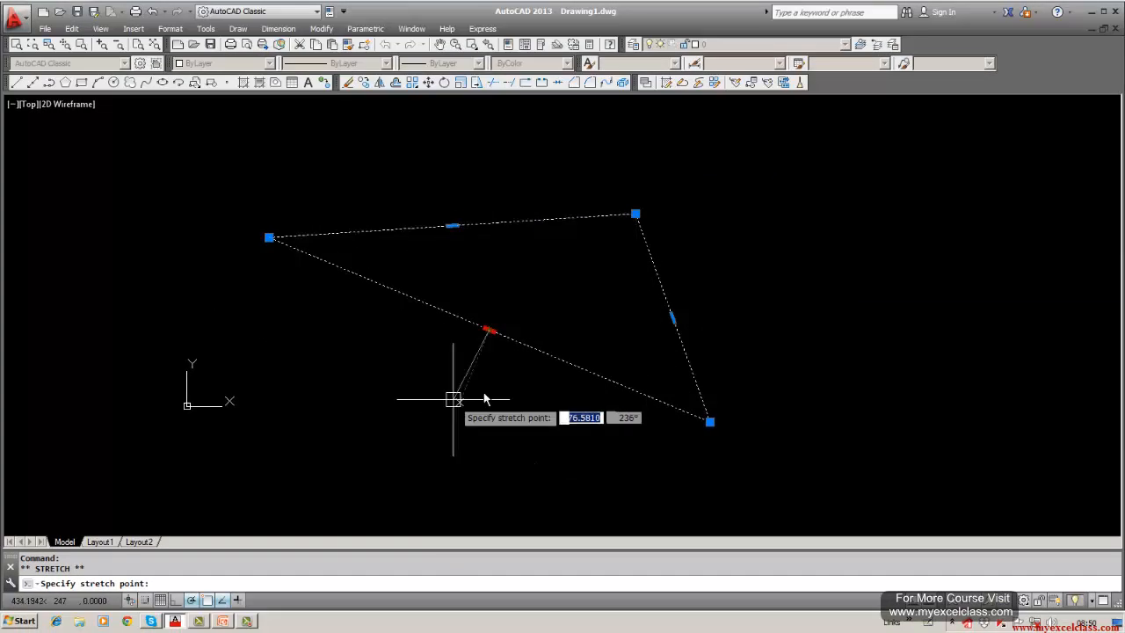
{"action": "key", "text": "Escape"}
{"action": "left_click", "coordinate": [673, 317]}
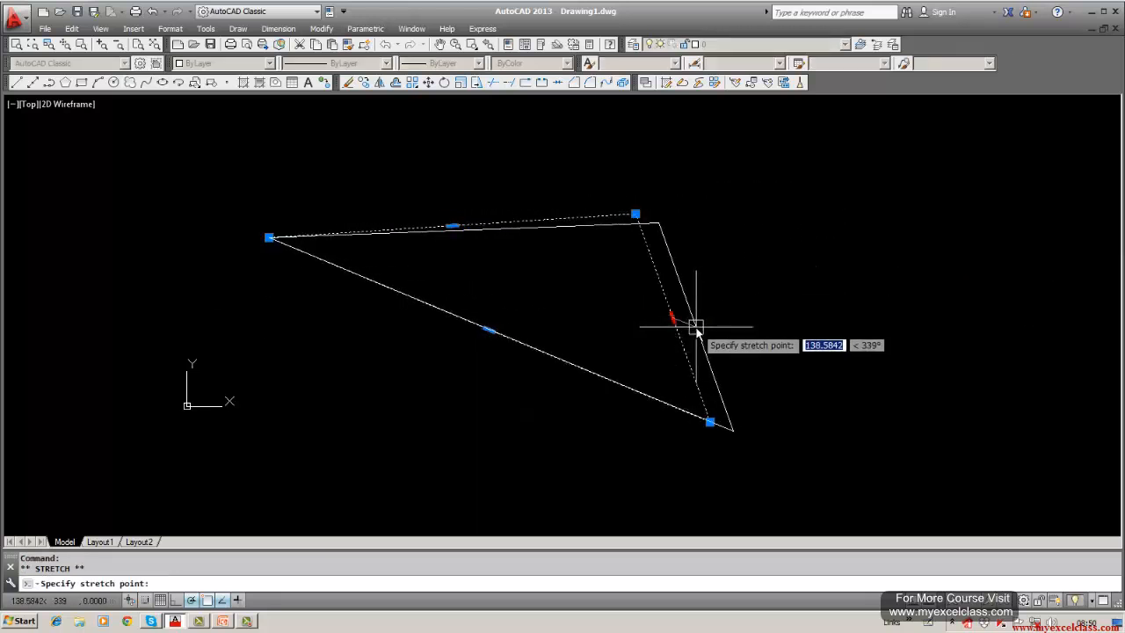
{"action": "key", "text": "Escape"}
{"action": "key", "text": "Escape"}
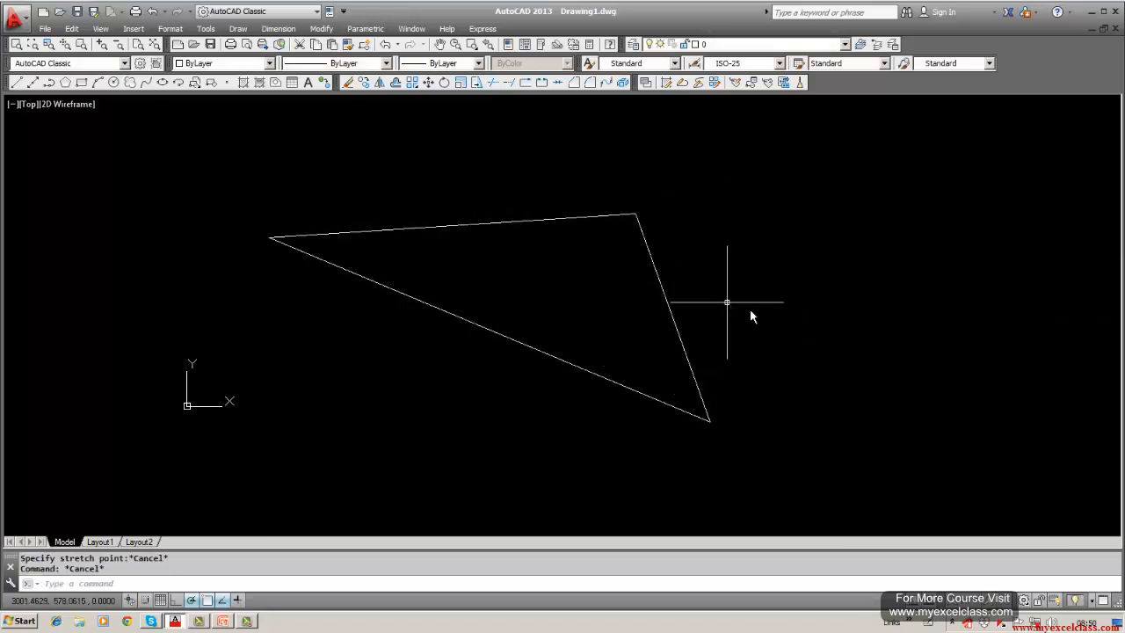
{"action": "key", "text": "Escape"}
- Erase the triangle using a window selection that encloses the whole shape
{"action": "left_click", "coordinate": [349, 84]}
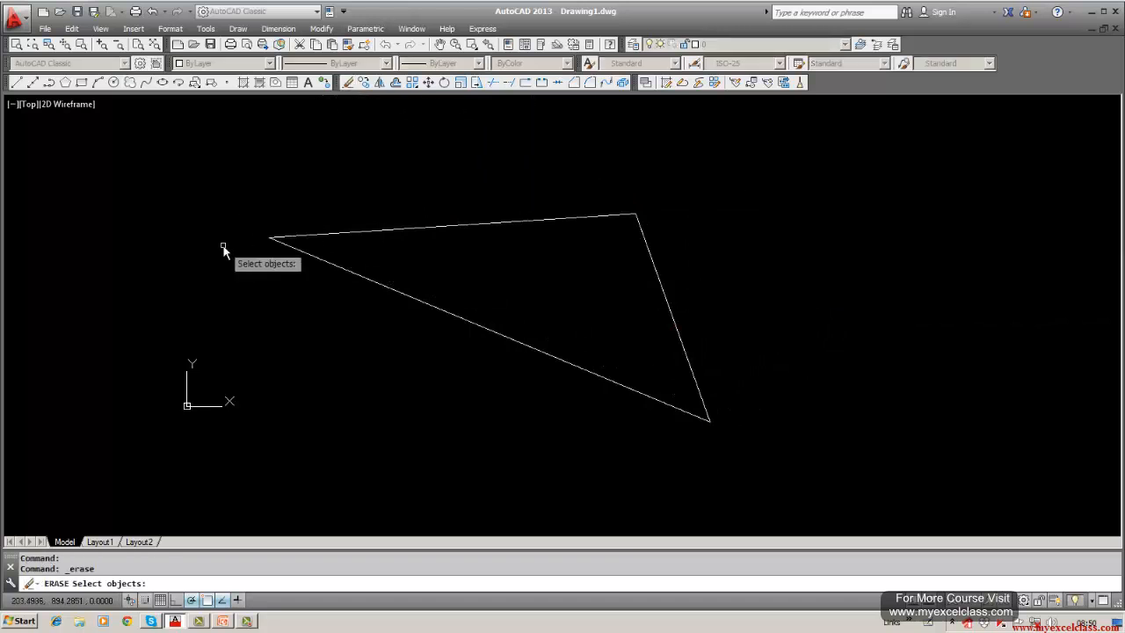
{"action": "type", "text": "w"}
{"action": "key", "text": "Return"}
{"action": "left_click", "coordinate": [241, 187]}
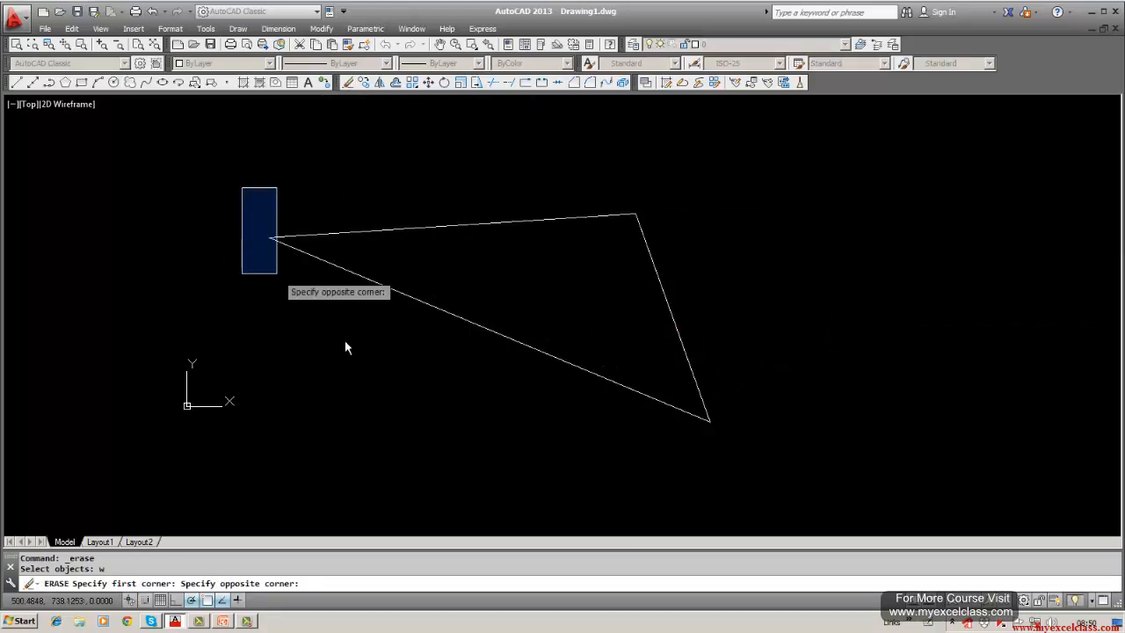
{"action": "left_click", "coordinate": [835, 524]}
{"action": "key", "text": "Return"}
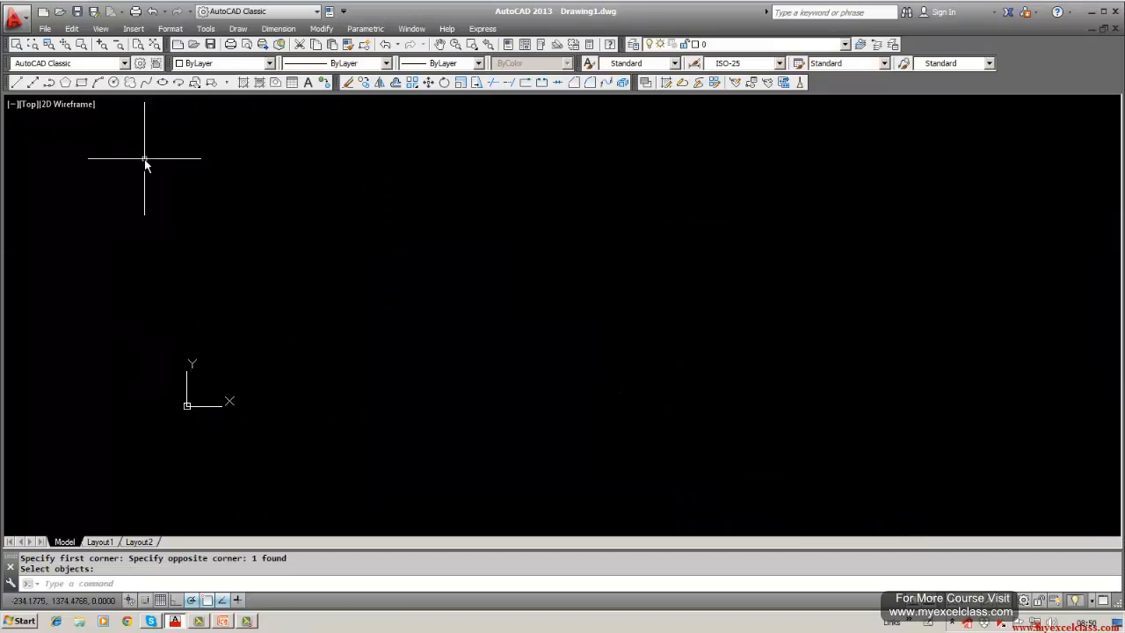
- Draw a 6-sided polygon inscribed in a circle, with a vertex pointing straight left from its center
{"action": "left_click", "coordinate": [4, 3]}
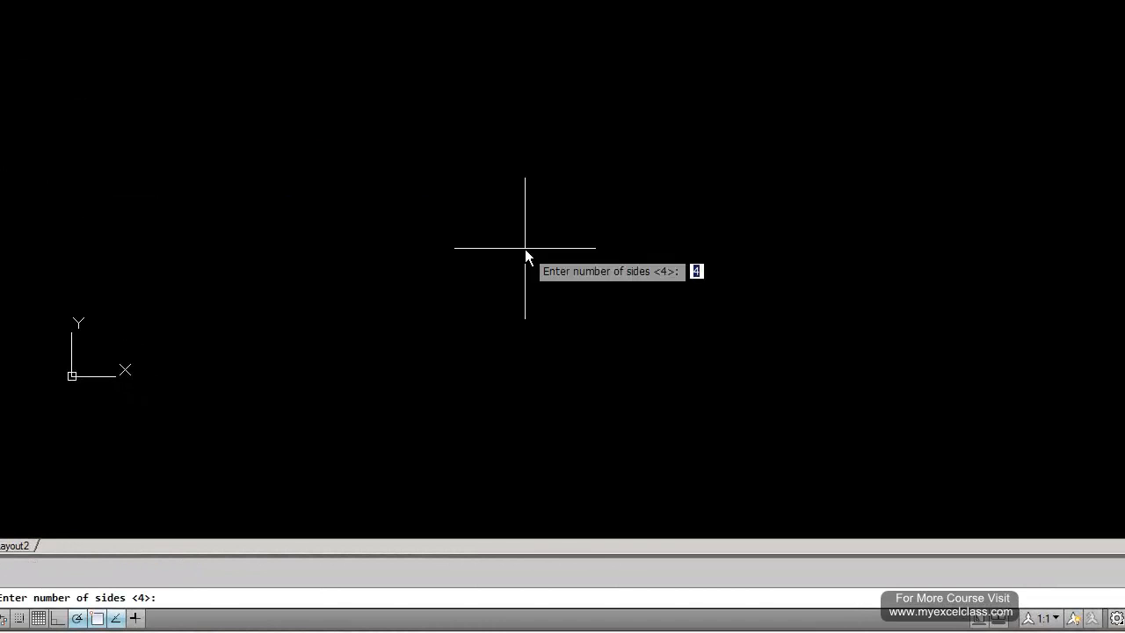
{"action": "type", "text": "6"}
{"action": "key", "text": "Return"}
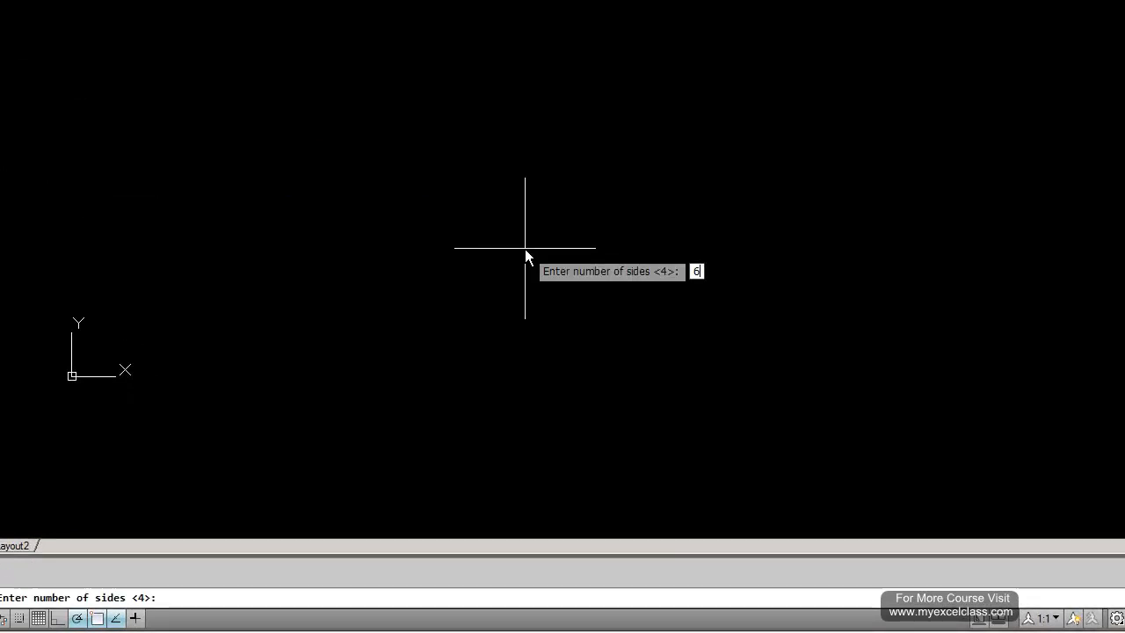
{"action": "left_click", "coordinate": [525, 249]}
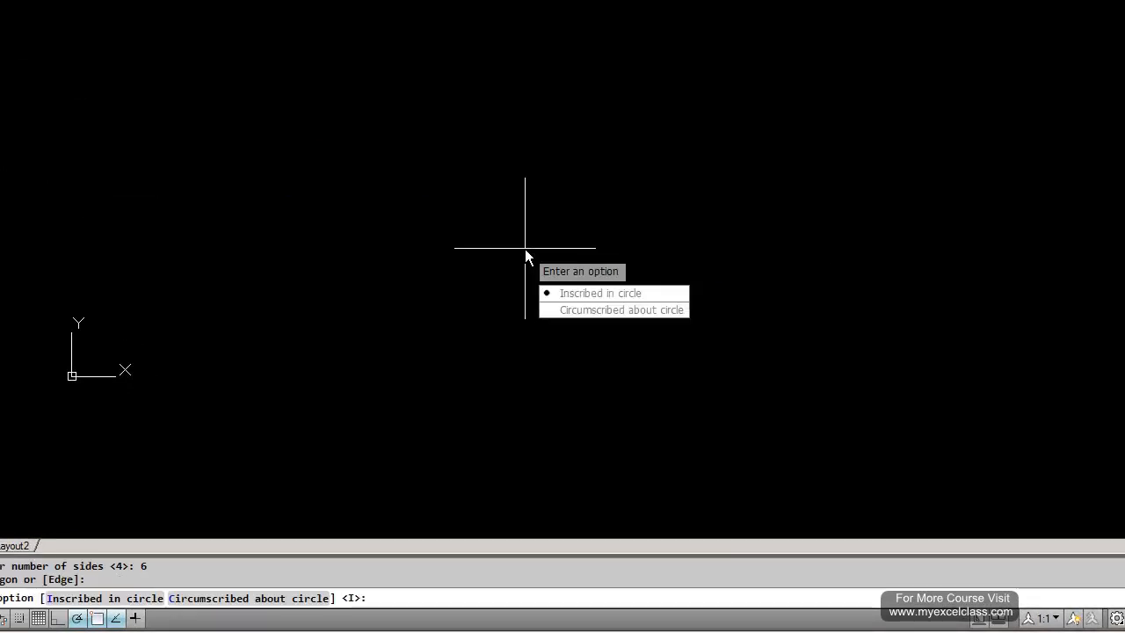
{"action": "left_click", "coordinate": [576, 296]}
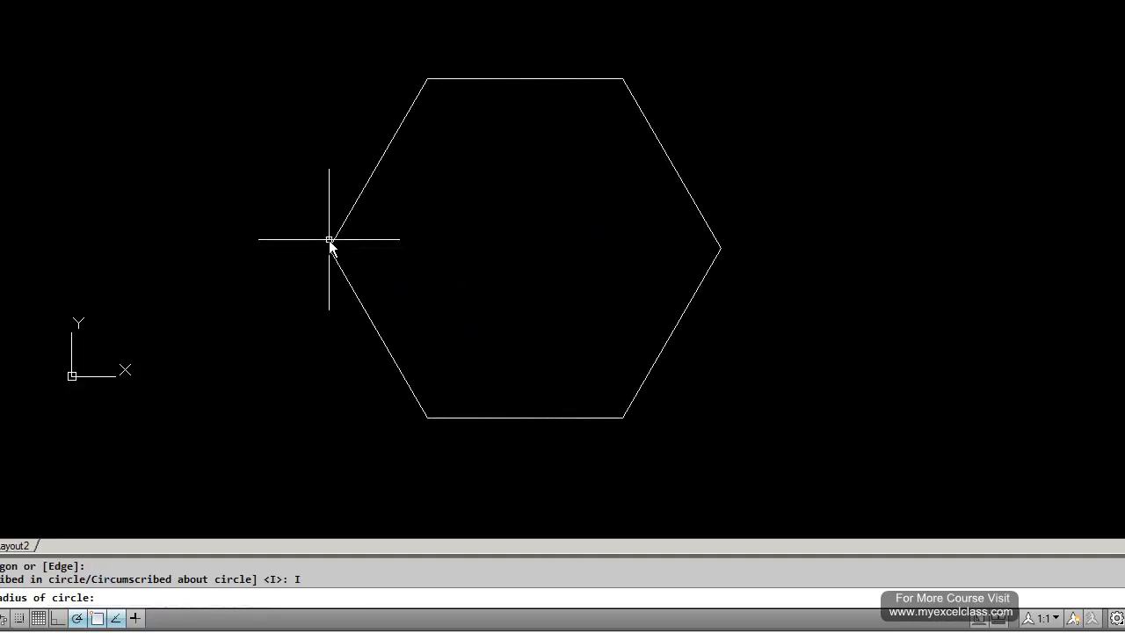
{"action": "left_click", "coordinate": [330, 247]}
- Stretch the hexagon's right corner outward and slightly up, and move its top edge straight upward by the midpoint grip
{"action": "left_click", "coordinate": [559, 82]}
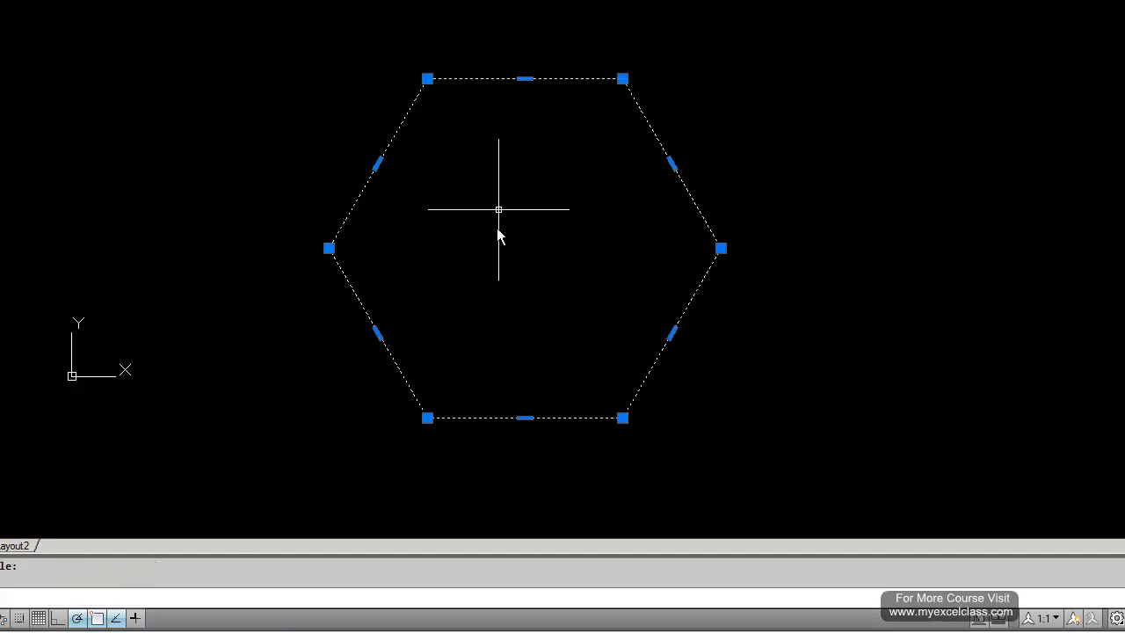
{"action": "left_click", "coordinate": [720, 248]}
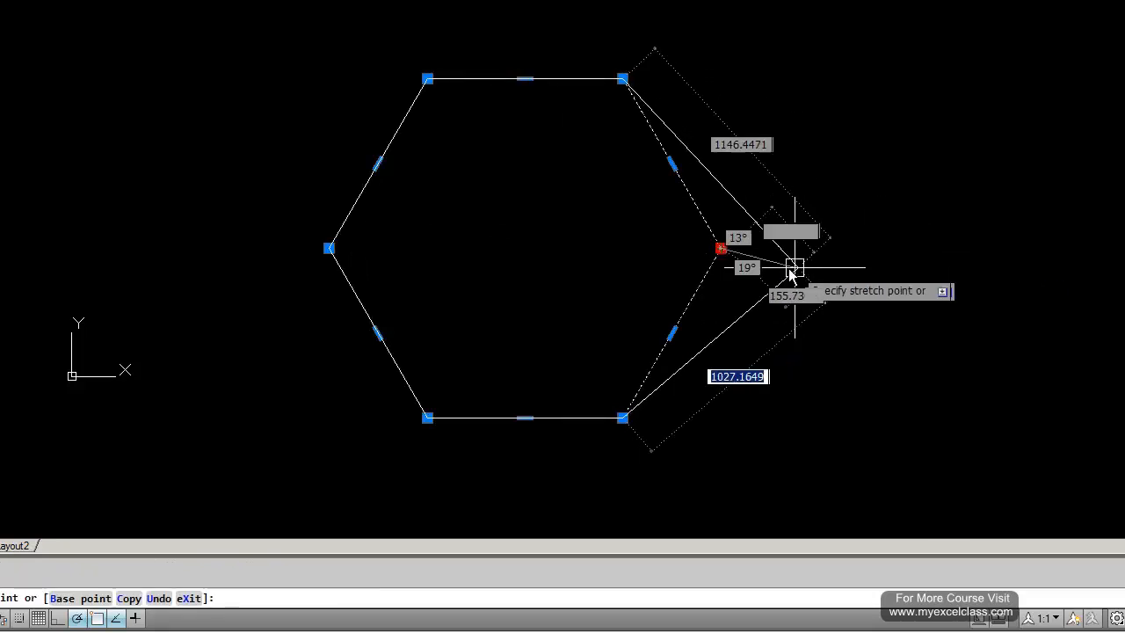
{"action": "left_click", "coordinate": [830, 224]}
{"action": "left_click", "coordinate": [526, 78]}
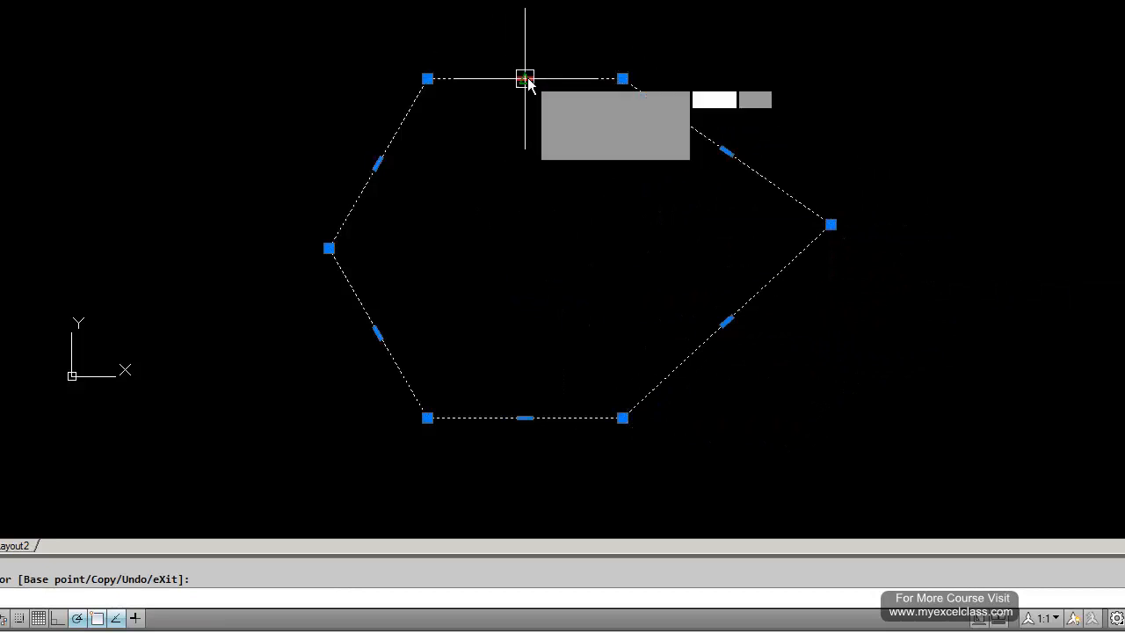
{"action": "left_click", "coordinate": [527, 17]}
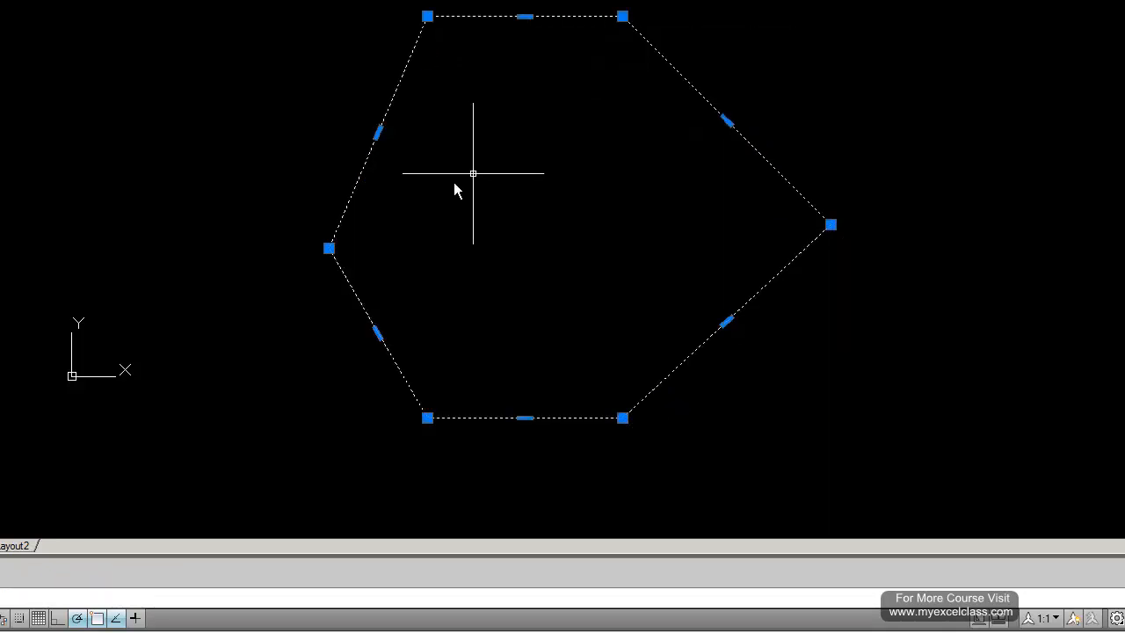
- Stretch the hexagon's left corner outward horizontally, move its bottom edge straight downward, and clear the selection
{"action": "left_click", "coordinate": [328, 248]}
{"action": "left_click", "coordinate": [193, 249]}
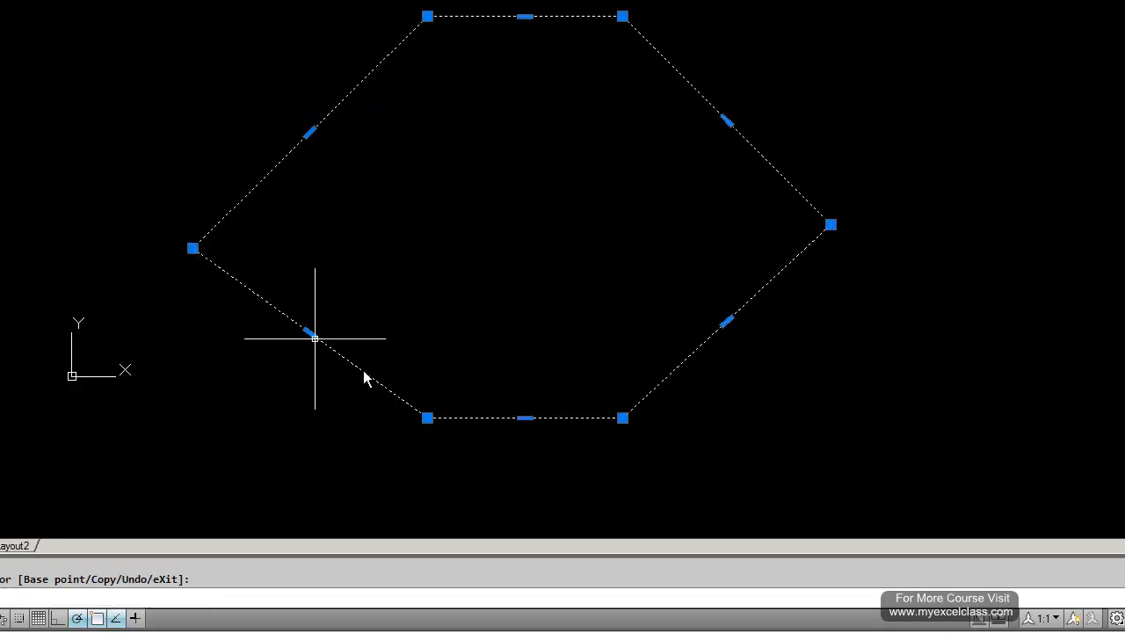
{"action": "left_click", "coordinate": [525, 418]}
{"action": "left_click", "coordinate": [525, 486]}
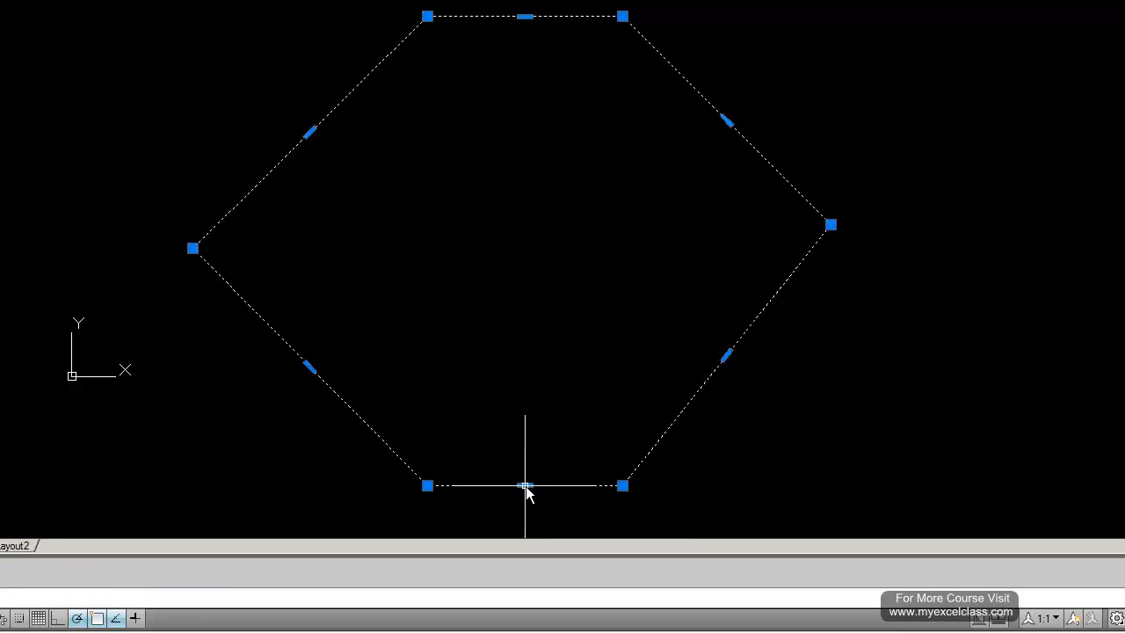
{"action": "key", "text": "Escape"}
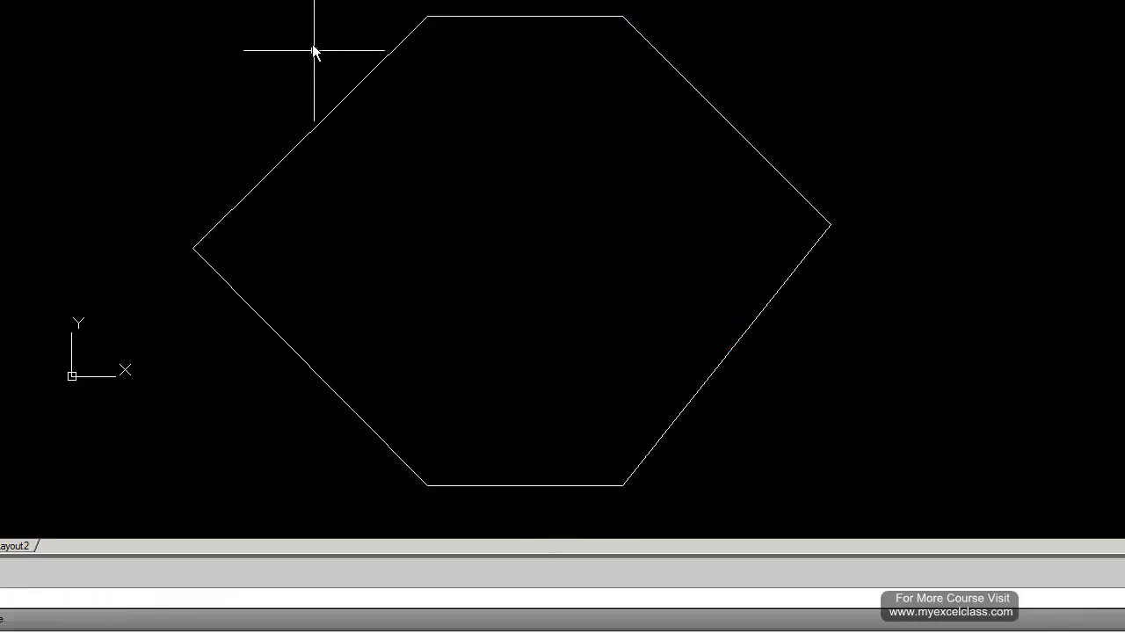
- Erase the stretched hexagon by picking it as a single object
{"action": "left_click", "coordinate": [274, 0]}
{"action": "left_click", "coordinate": [311, 131]}
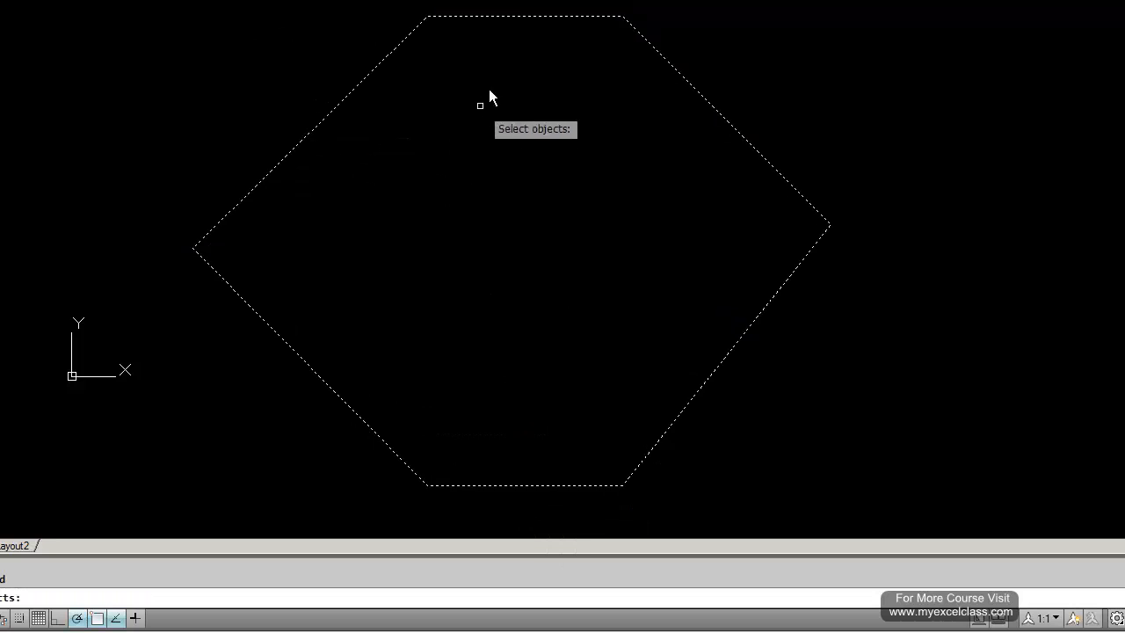
{"action": "key", "text": "Return"}
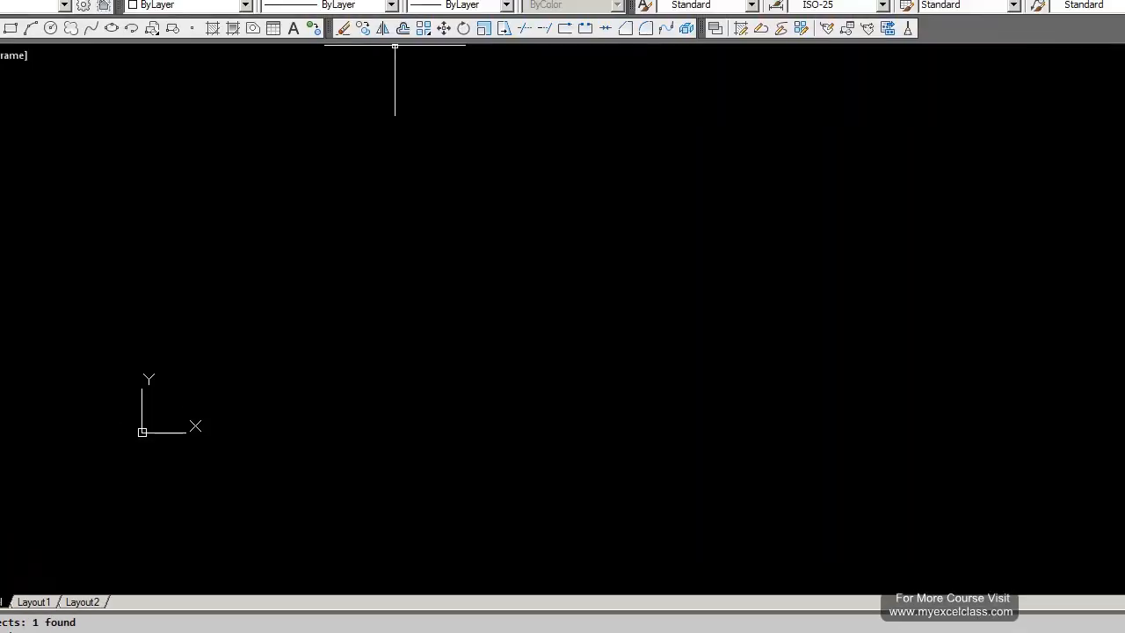
{"action": "left_click", "coordinate": [395, 36]}
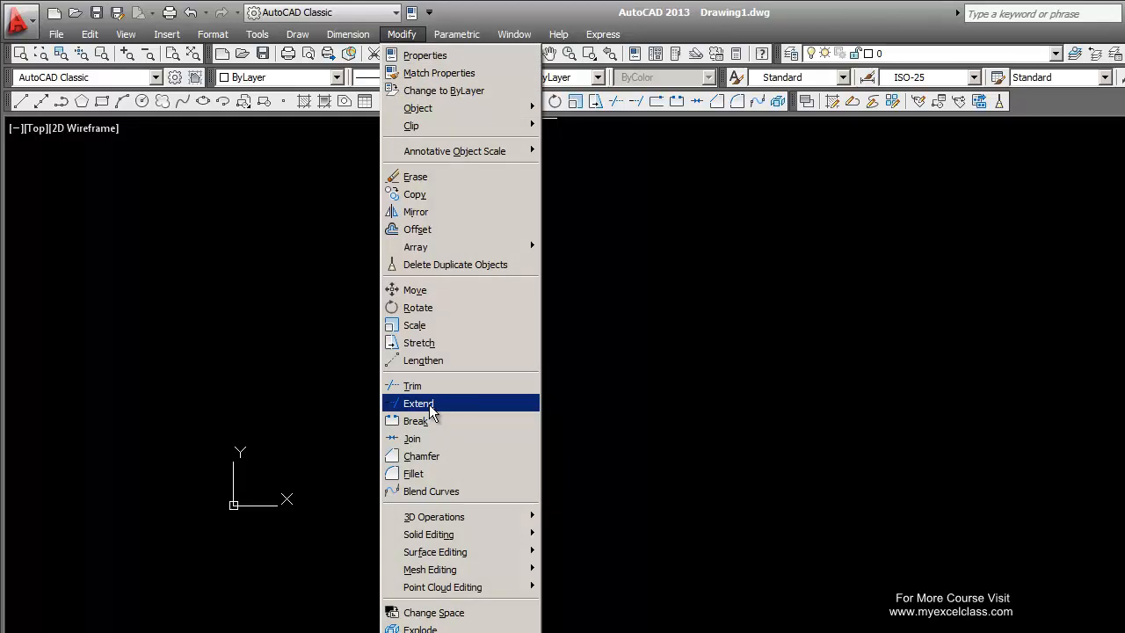
{"action": "left_click", "coordinate": [852, 391]}
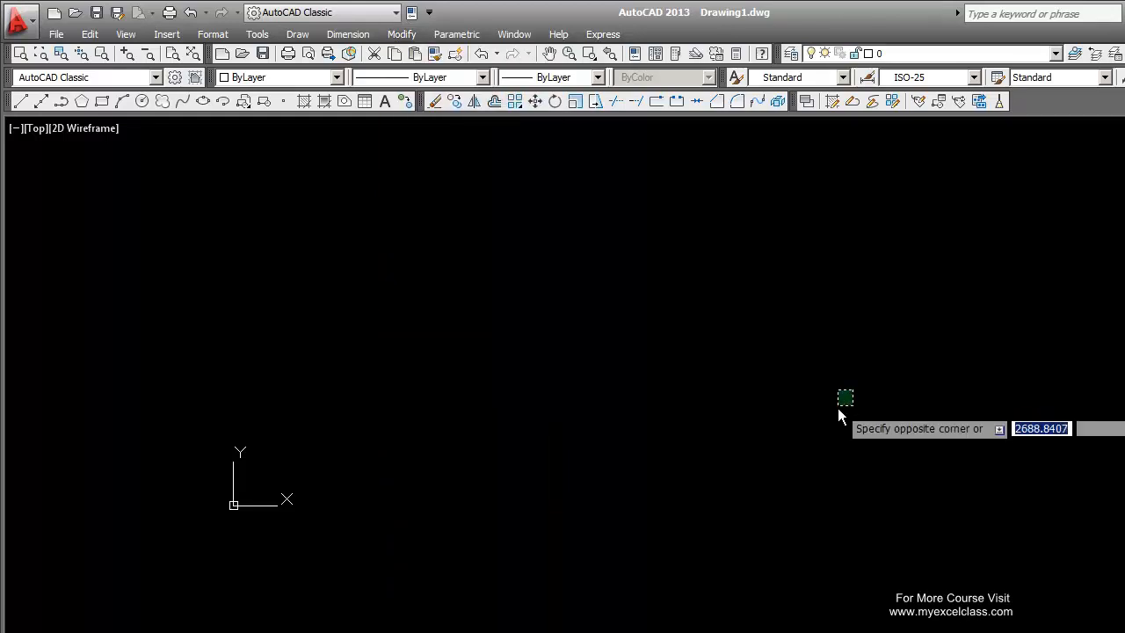
{"action": "left_click", "coordinate": [839, 410]}
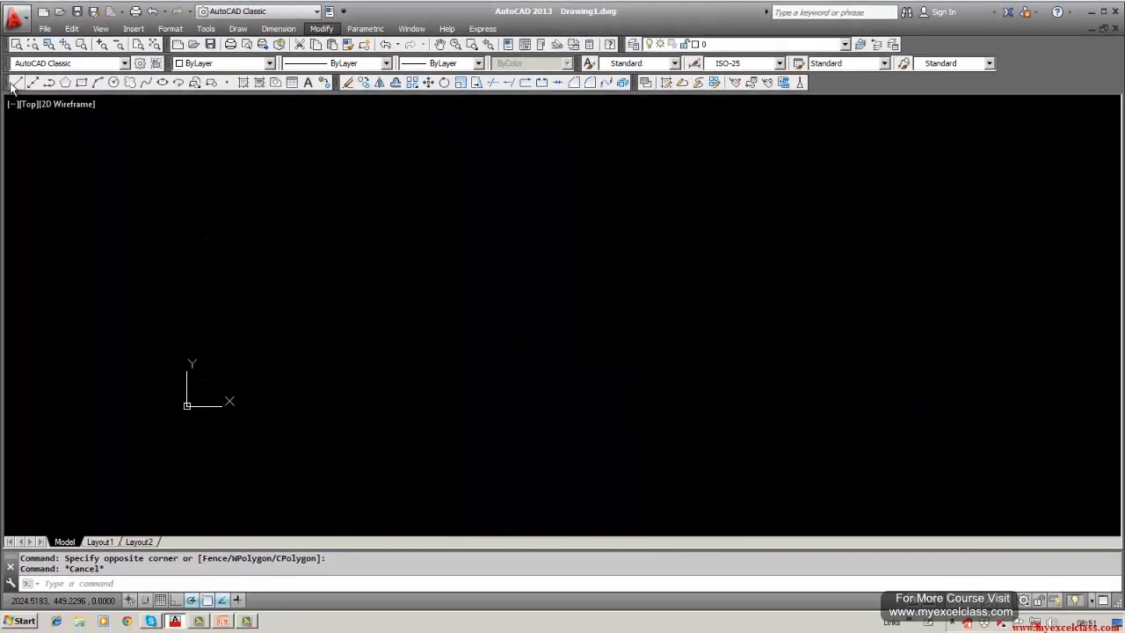
- Draw a line about 1933 units long, rising to the right at about 25° across the middle of the drawing area
{"action": "left_click", "coordinate": [16, 83]}
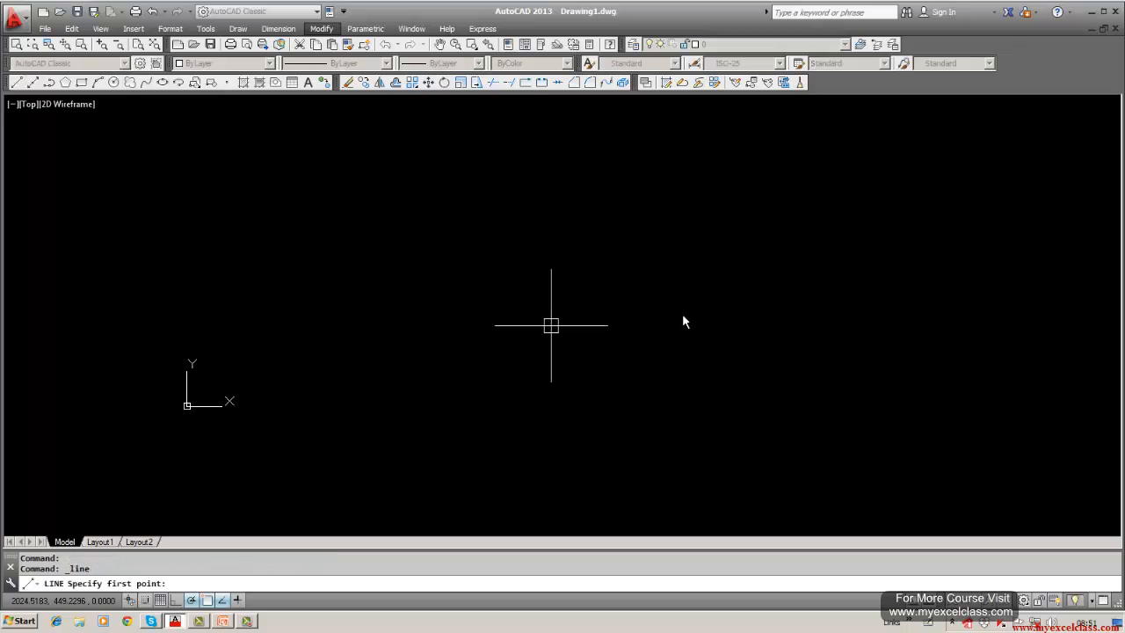
{"action": "double_click", "coordinate": [358, 322]}
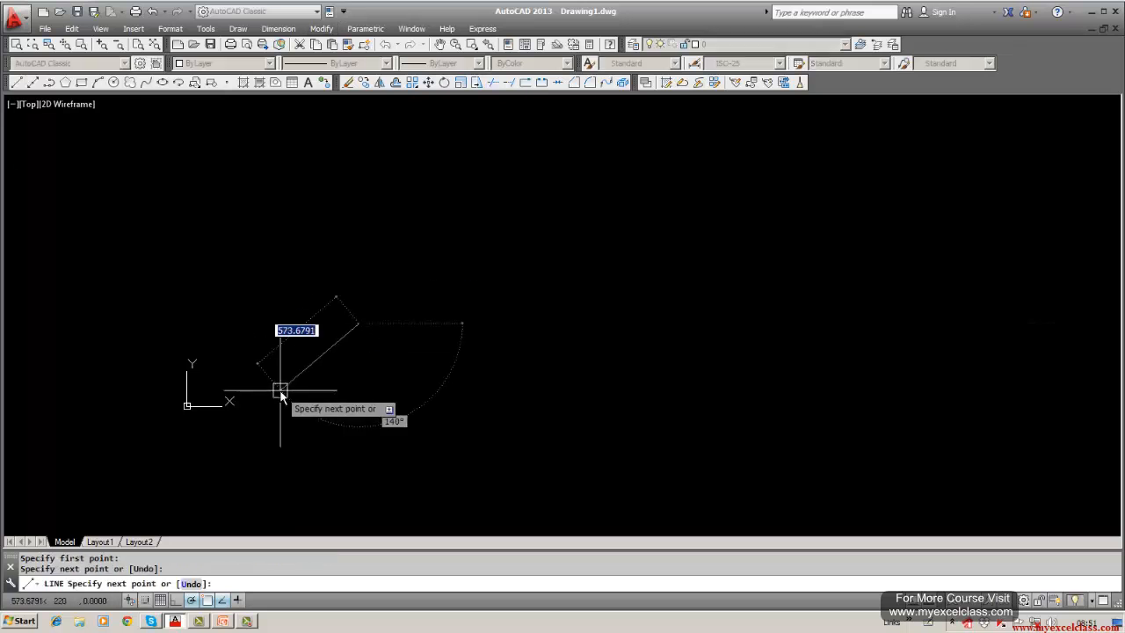
{"action": "left_click", "coordinate": [675, 177]}
{"action": "key", "text": "Escape"}
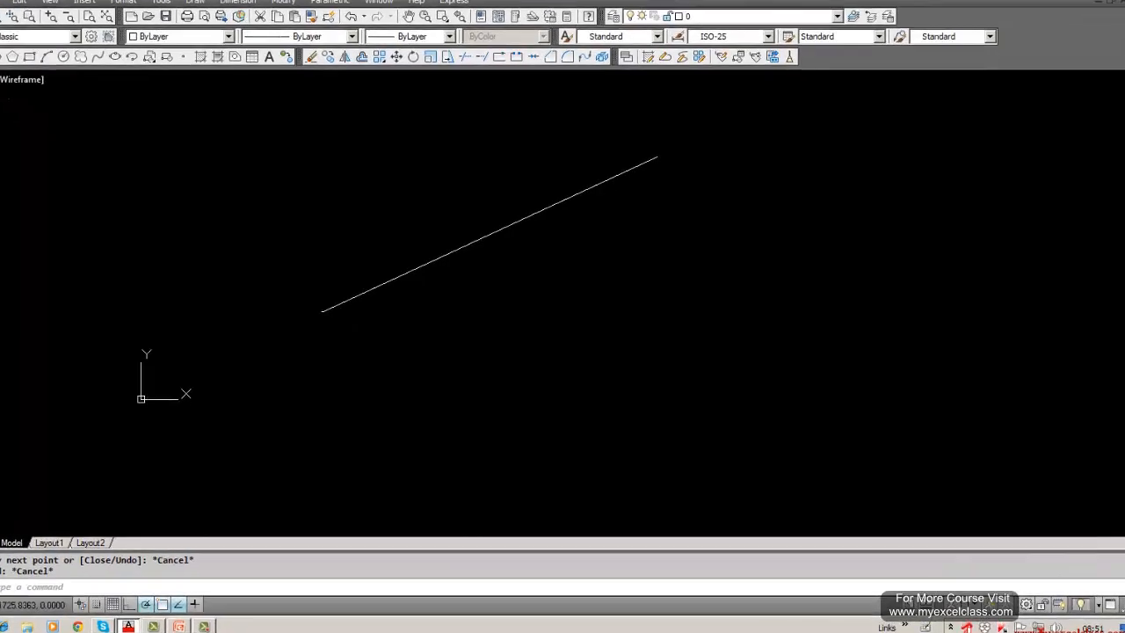
- Draw a shorter separate line below the first one, about 1090 units long and rising to the right at about 39°
{"action": "left_click", "coordinate": [0, 56]}
{"action": "left_click", "coordinate": [386, 399]}
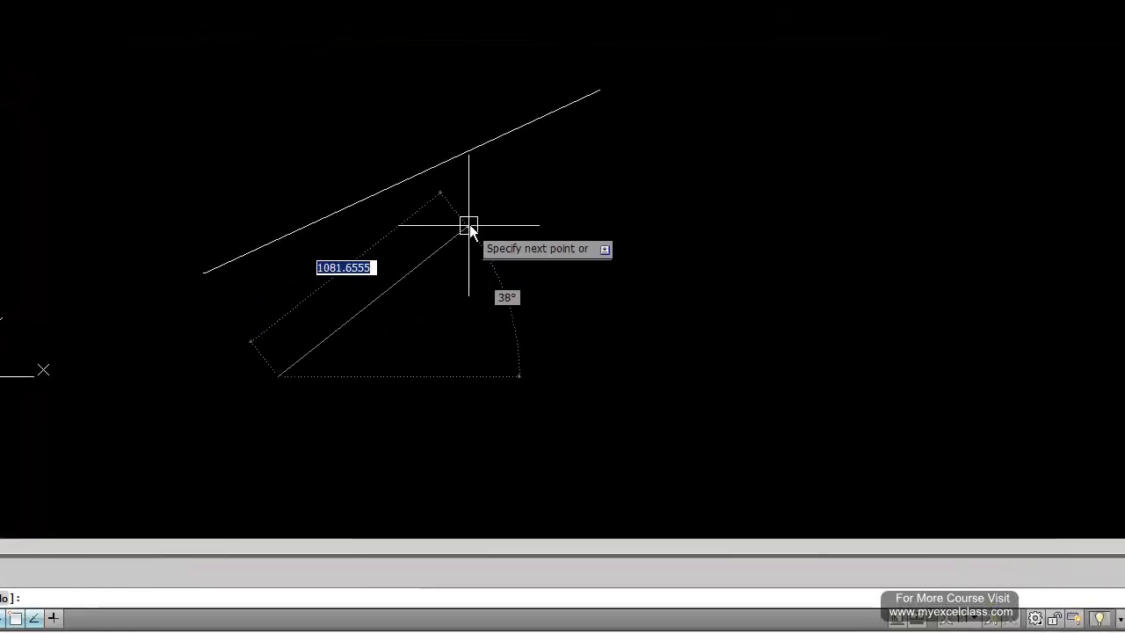
{"action": "left_click", "coordinate": [546, 270]}
{"action": "key", "text": "Return"}
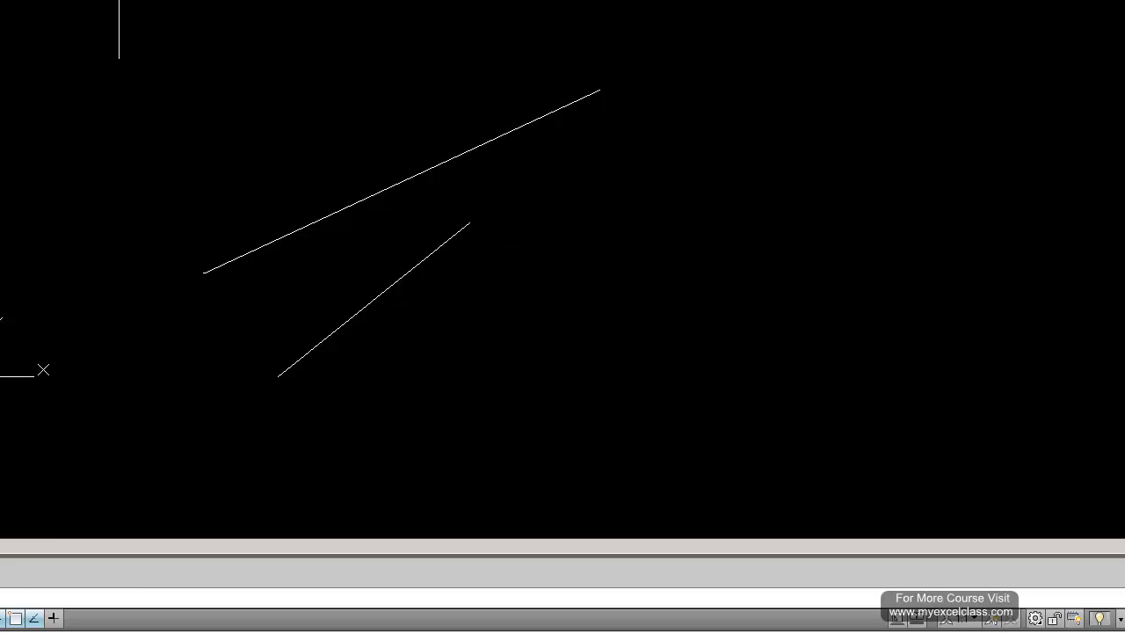
- Stretch the upper-right ends of both lines along their own directions, the lower by about 1290 units and the upper by about 800, and clear the selection
{"action": "left_click", "coordinate": [447, 241]}
{"action": "left_click", "coordinate": [469, 222]}
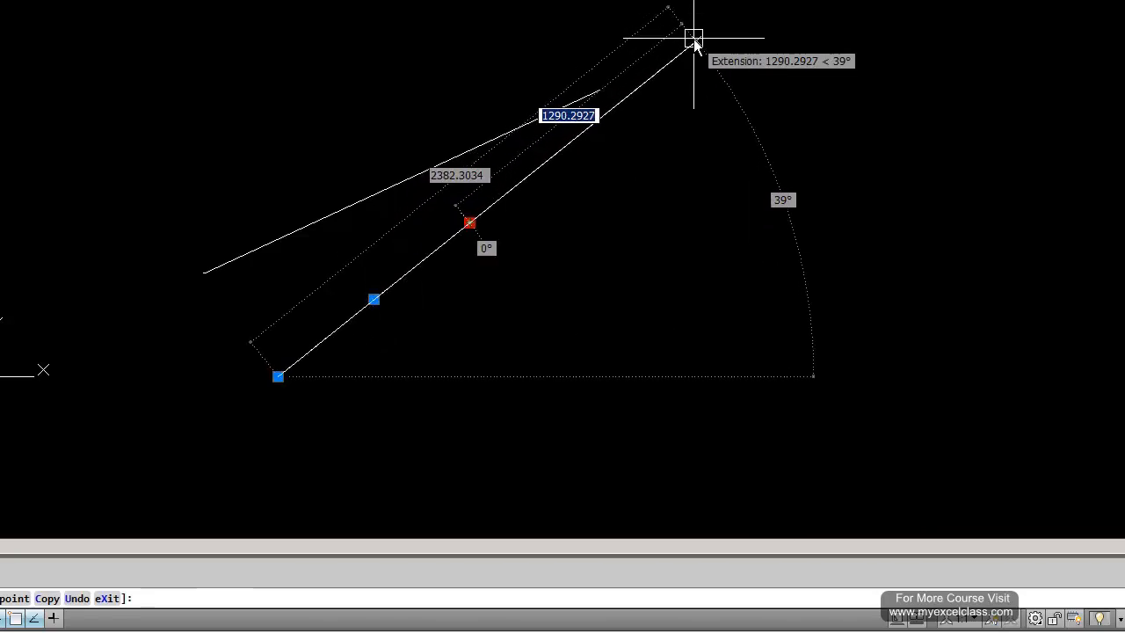
{"action": "left_click", "coordinate": [694, 38]}
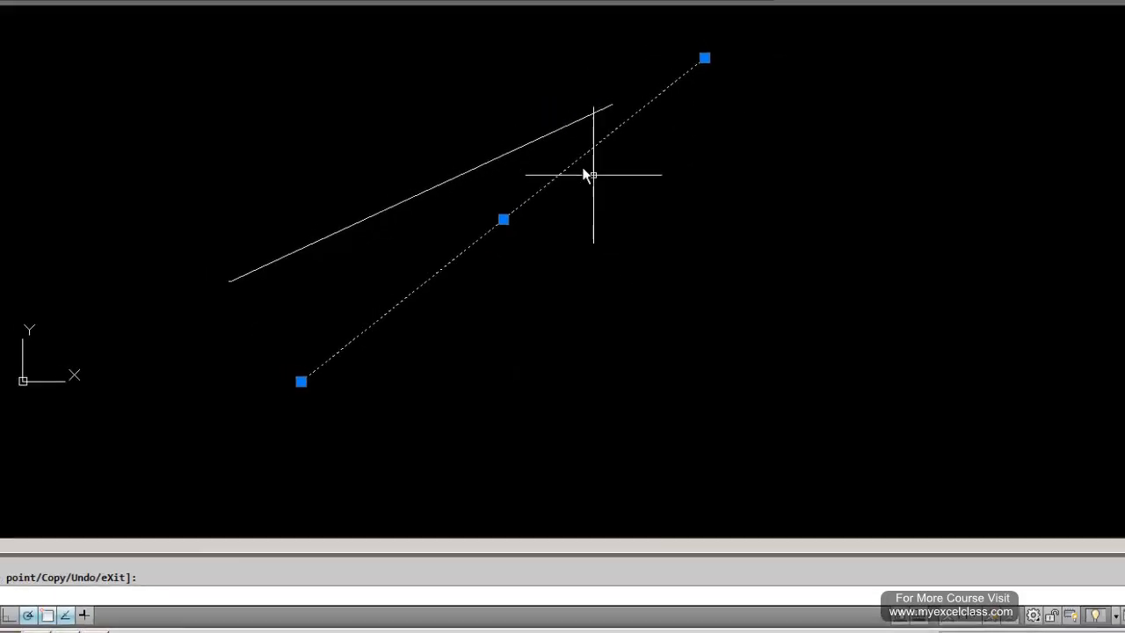
{"action": "left_click", "coordinate": [557, 131]}
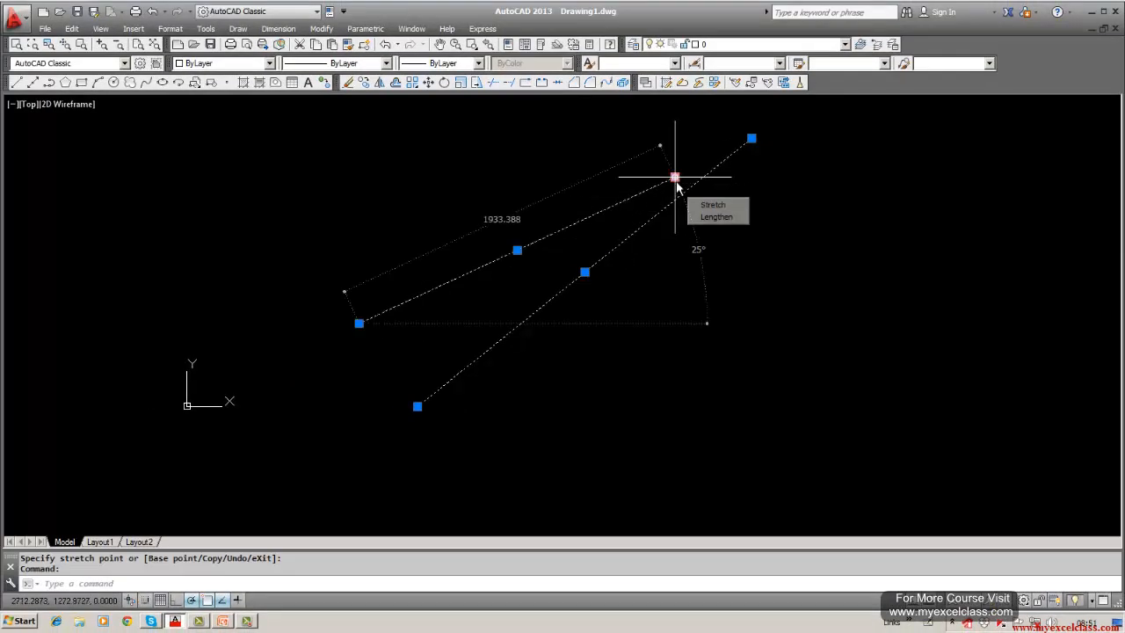
{"action": "left_click", "coordinate": [674, 176]}
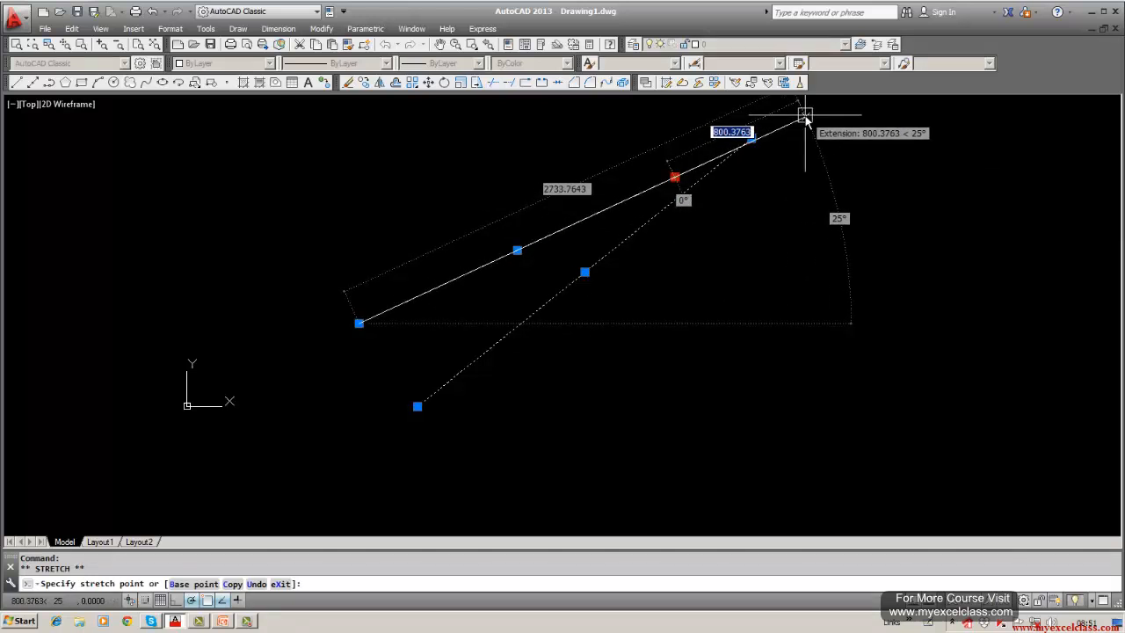
{"action": "left_click", "coordinate": [805, 116]}
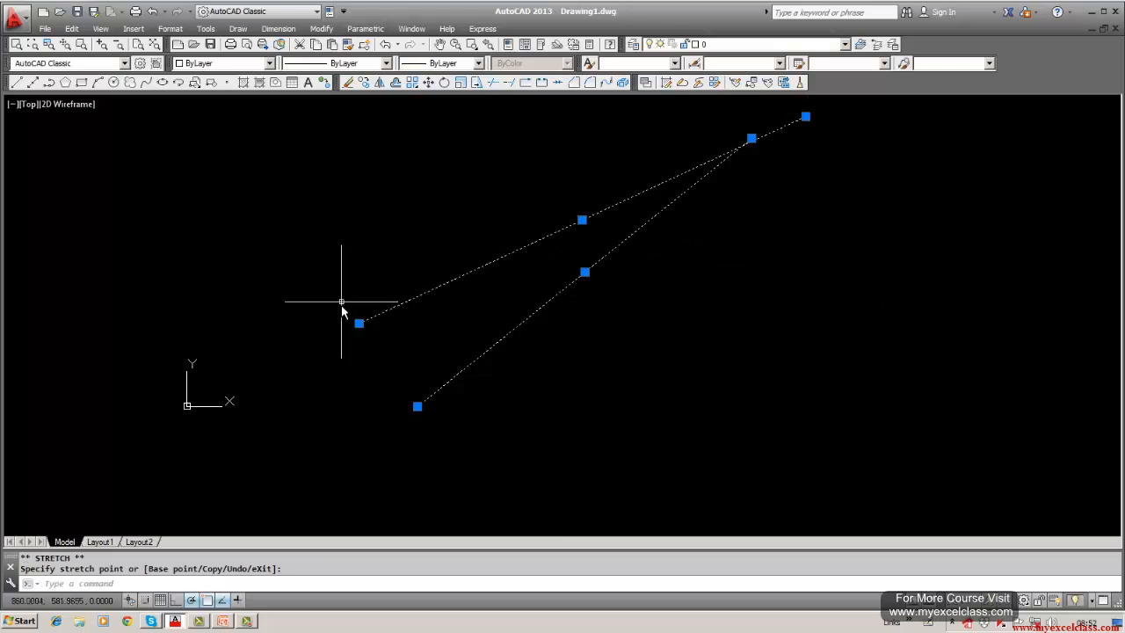
{"action": "key", "text": "Escape"}
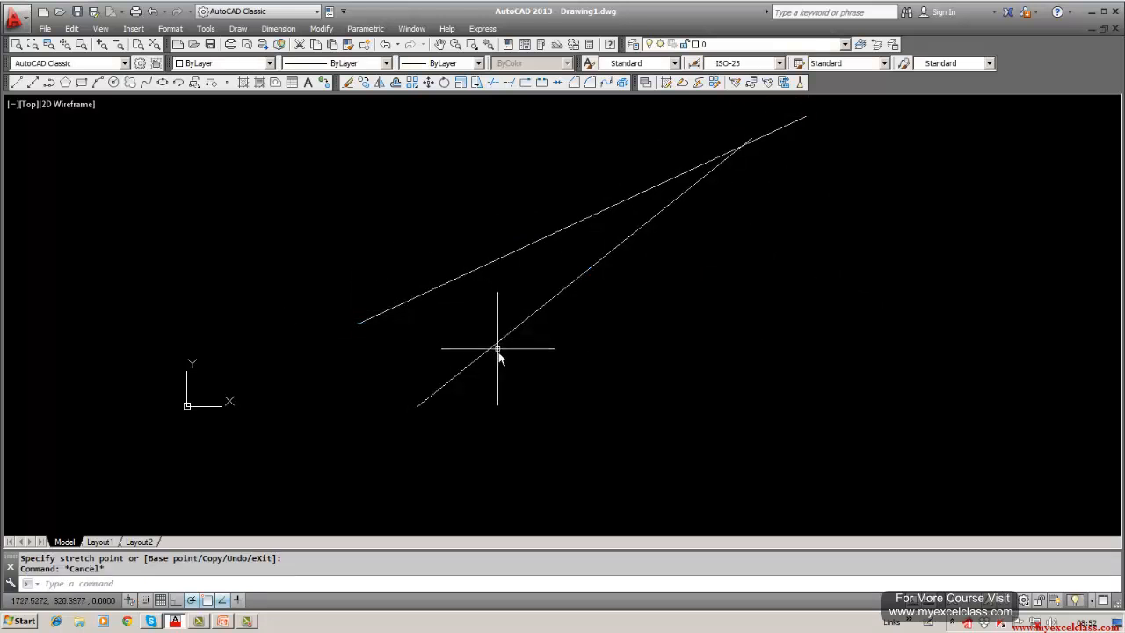
- Erase both lines, combining a window selection with picking the lines individually
{"action": "left_click", "coordinate": [348, 83]}
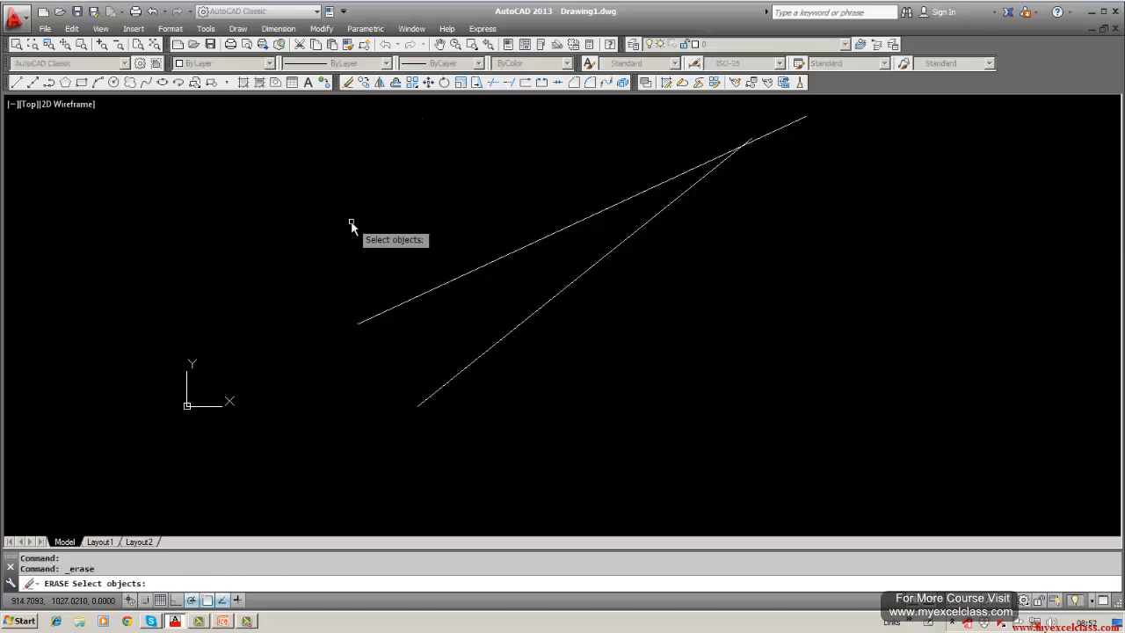
{"action": "type", "text": "w"}
{"action": "key", "text": "Return"}
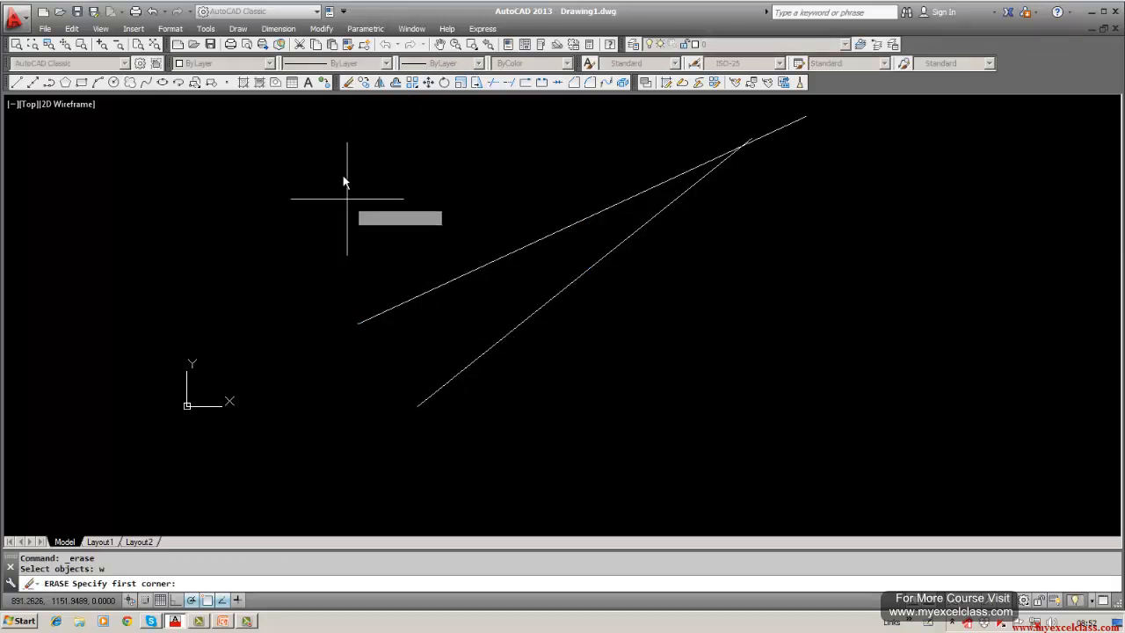
{"action": "left_click", "coordinate": [323, 129]}
{"action": "left_click", "coordinate": [718, 448]}
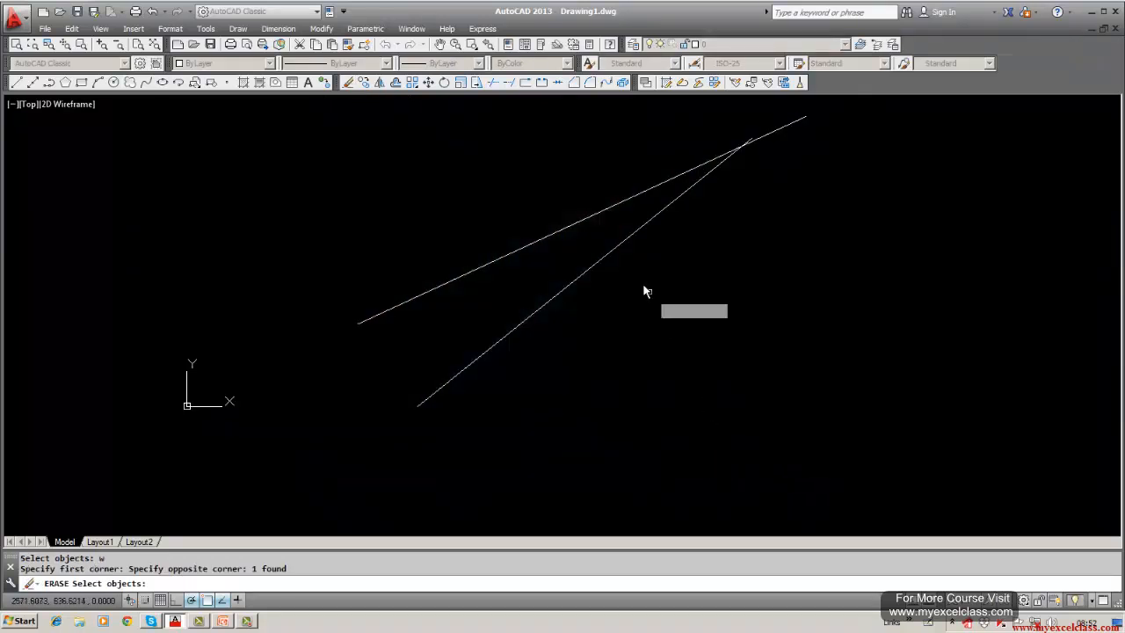
{"action": "left_click", "coordinate": [605, 215]}
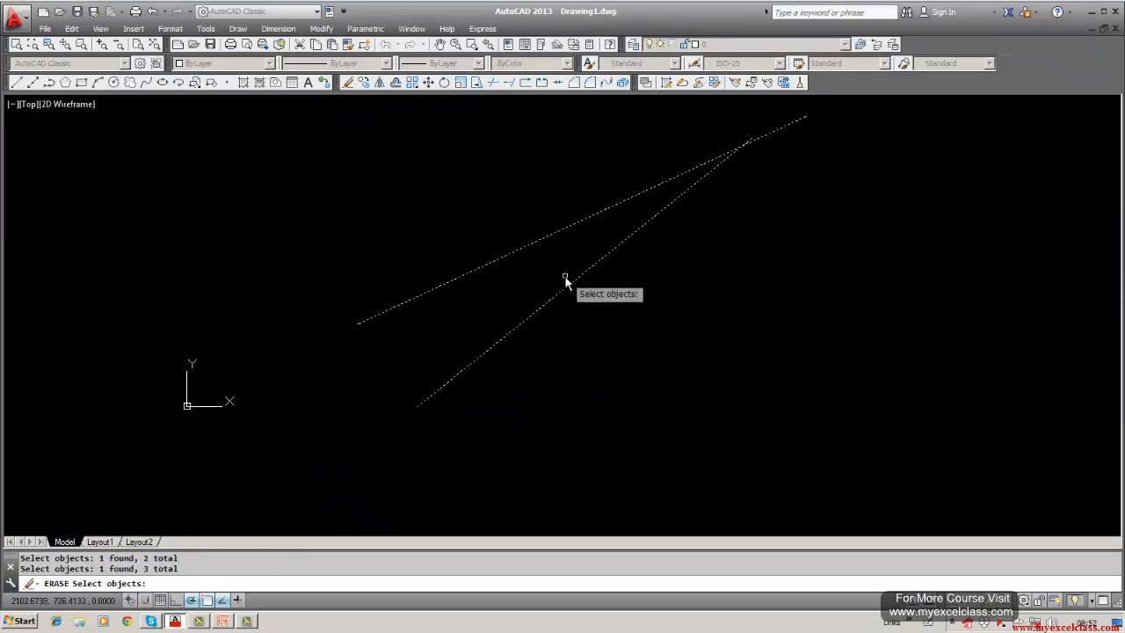
{"action": "key", "text": "Return"}
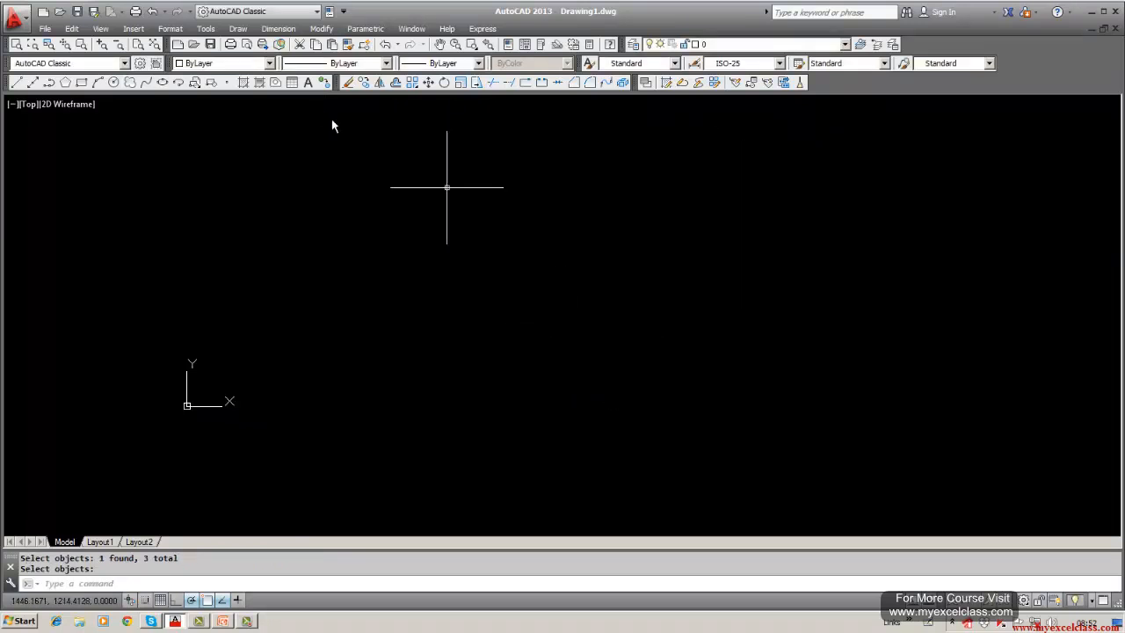
{"action": "left_click", "coordinate": [321, 29]}
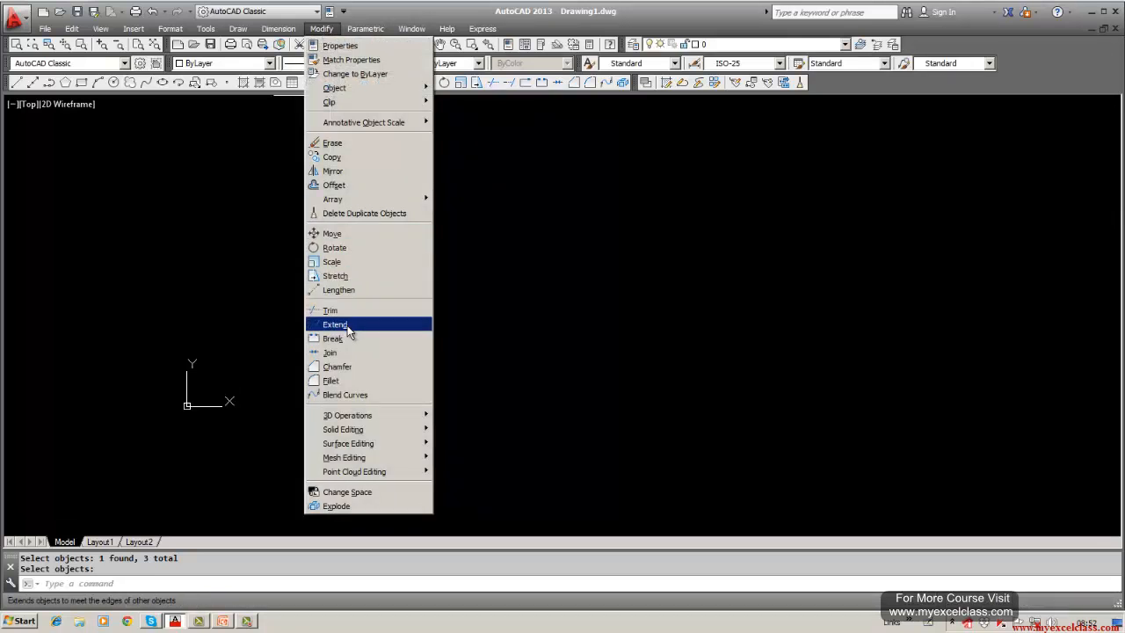
{"action": "left_click", "coordinate": [614, 284]}
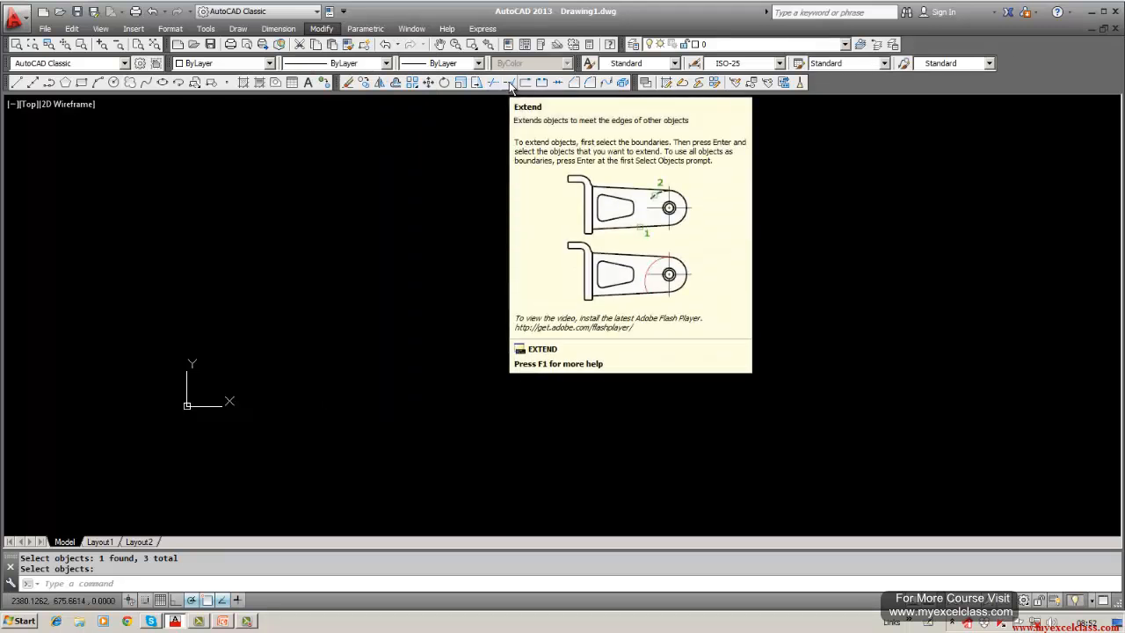
- Draw two separate lines rising to the right, a longer one above and a shorter, steeper one below that does not touch it
{"action": "left_click", "coordinate": [16, 82]}
{"action": "left_click", "coordinate": [352, 293]}
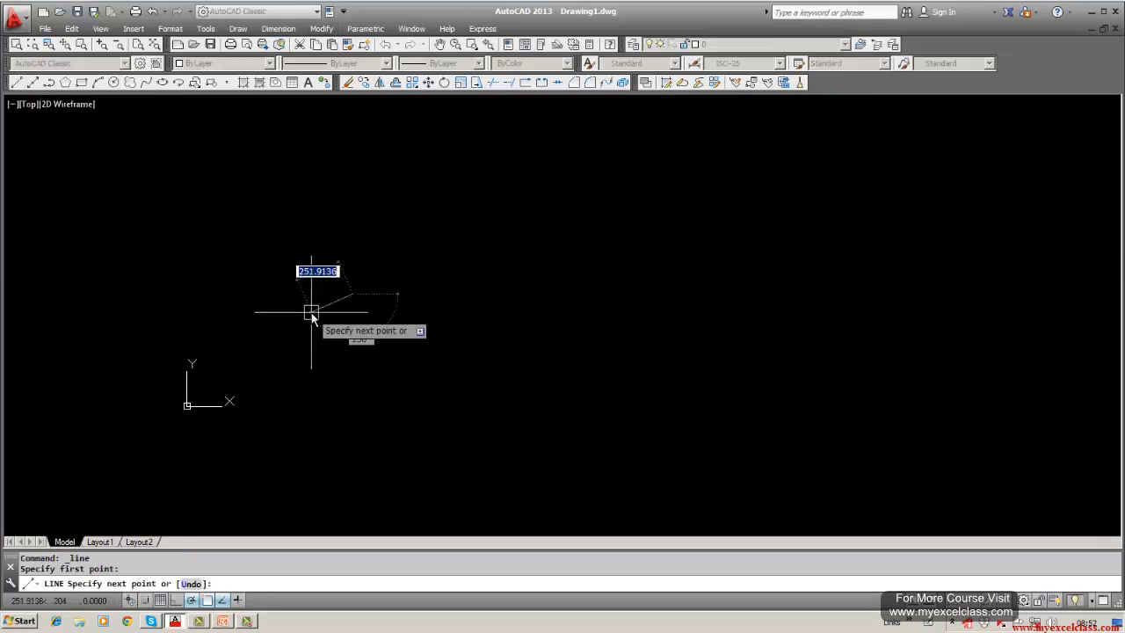
{"action": "left_click", "coordinate": [640, 167]}
{"action": "key", "text": "Return"}
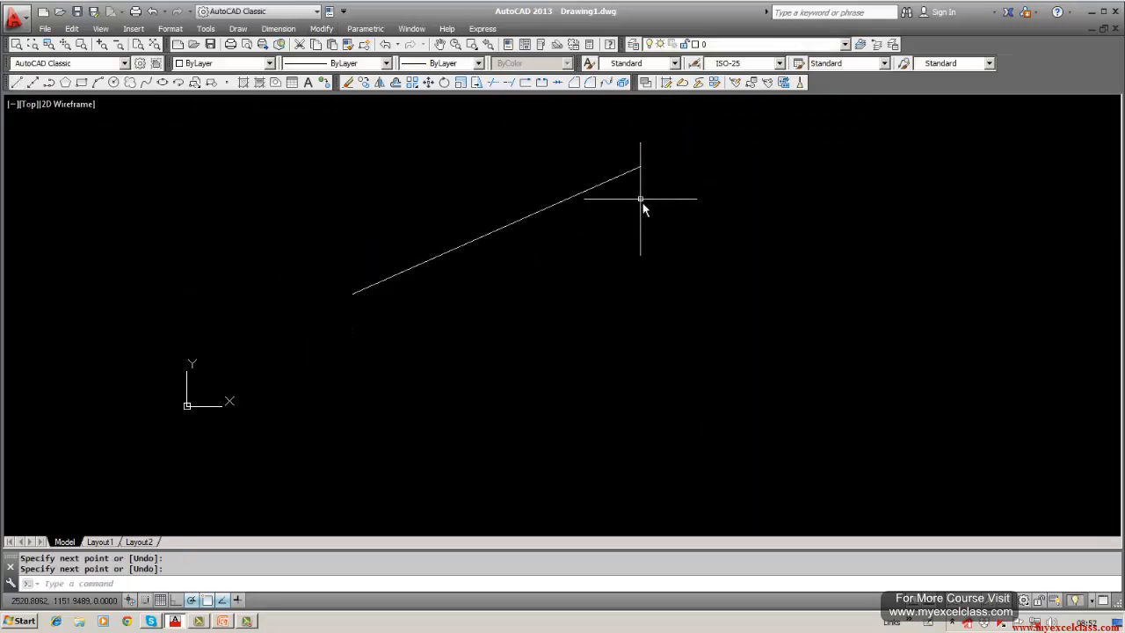
{"action": "left_click", "coordinate": [16, 84]}
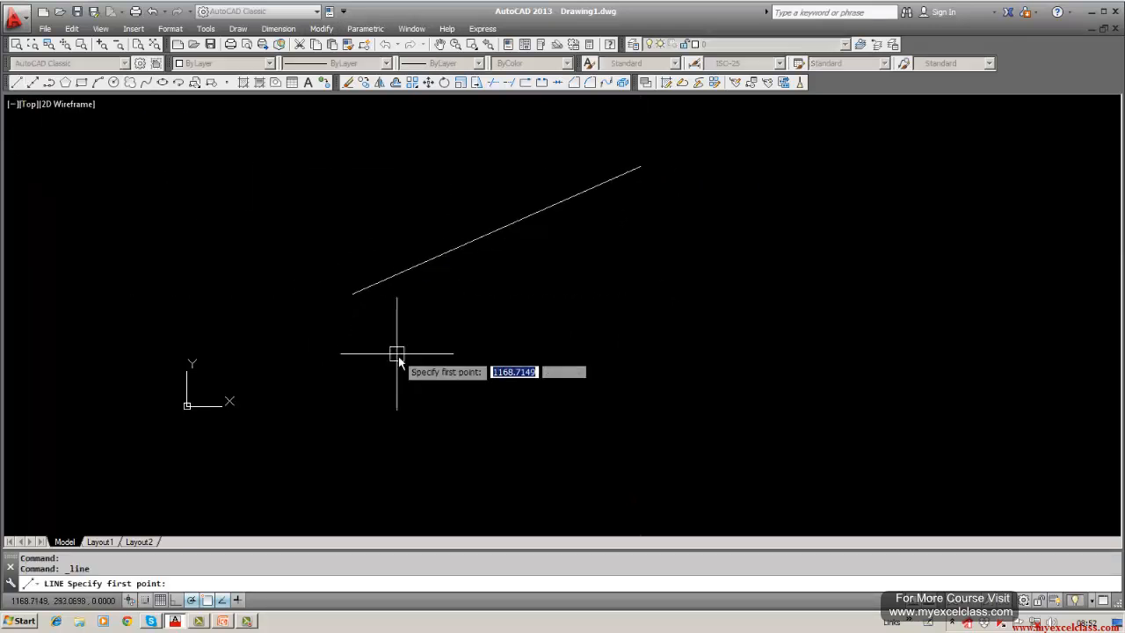
{"action": "left_click", "coordinate": [410, 389]}
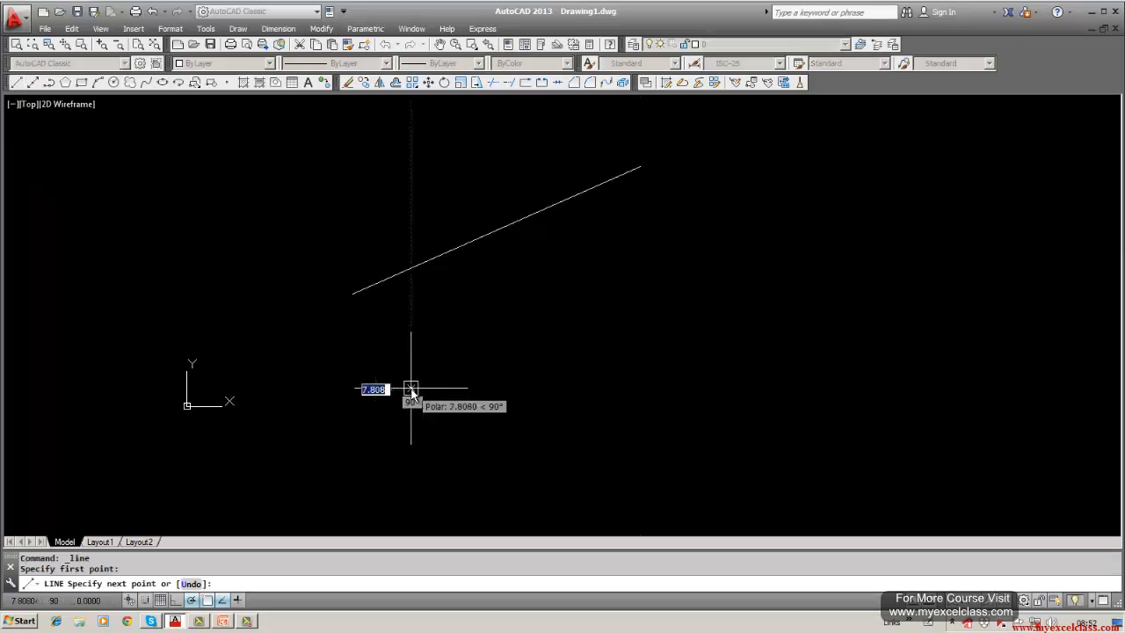
{"action": "left_click", "coordinate": [548, 286]}
{"action": "key", "text": "Return"}
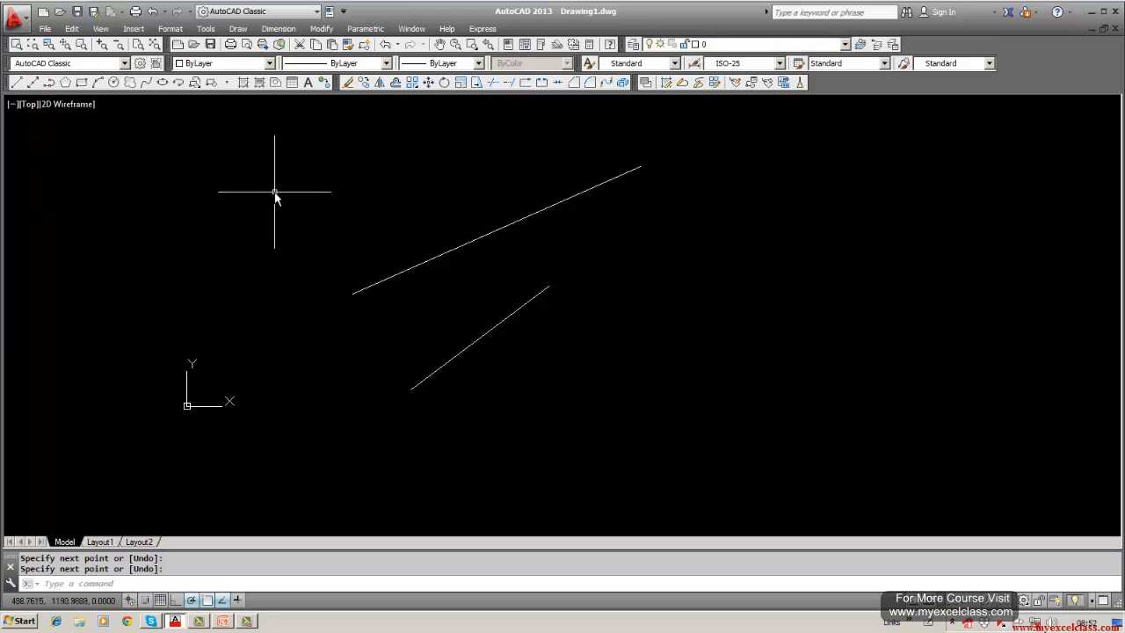
- Try to extend the shorter line from its upper-right end with the Extend command, using both lines as boundary edges
{"action": "left_click", "coordinate": [318, 29]}
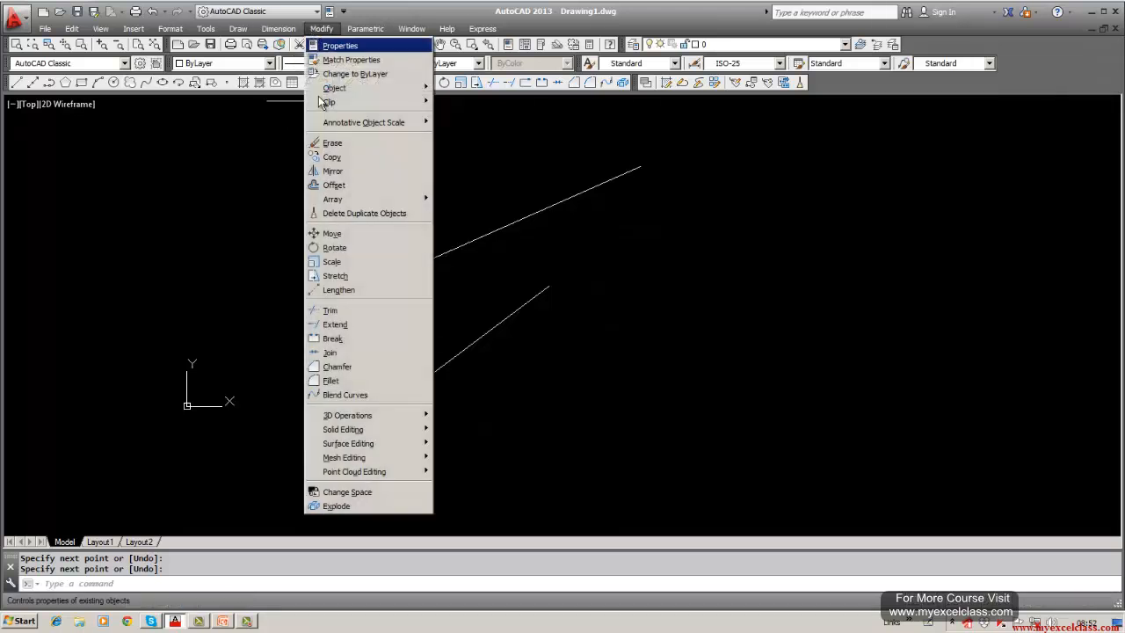
{"action": "left_click", "coordinate": [332, 324]}
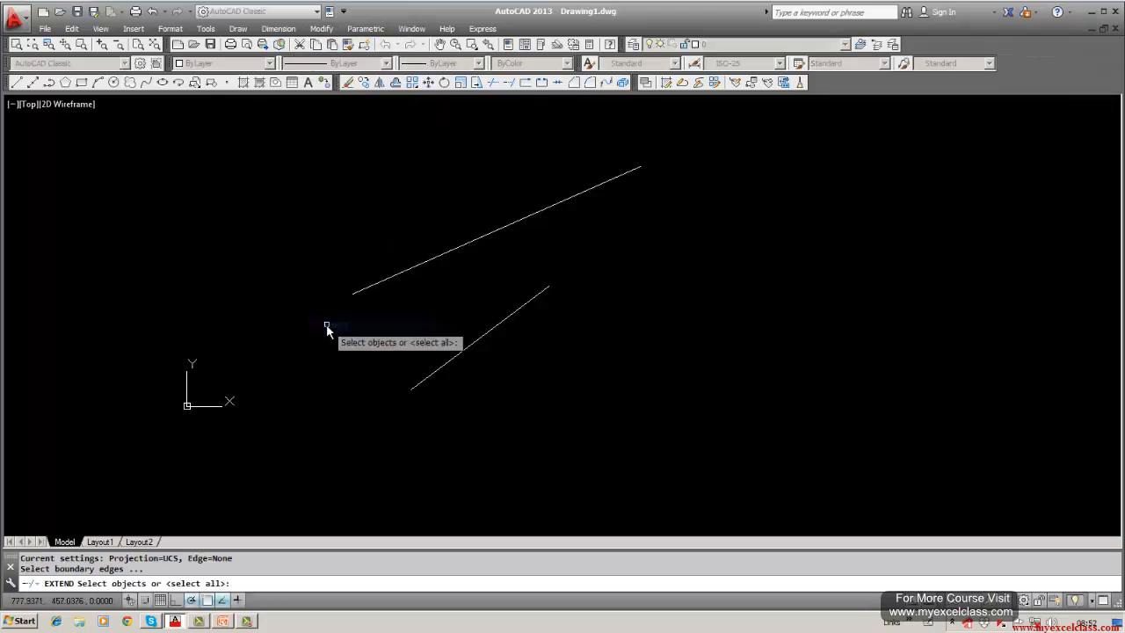
{"action": "left_click", "coordinate": [362, 290]}
{"action": "left_click", "coordinate": [476, 339]}
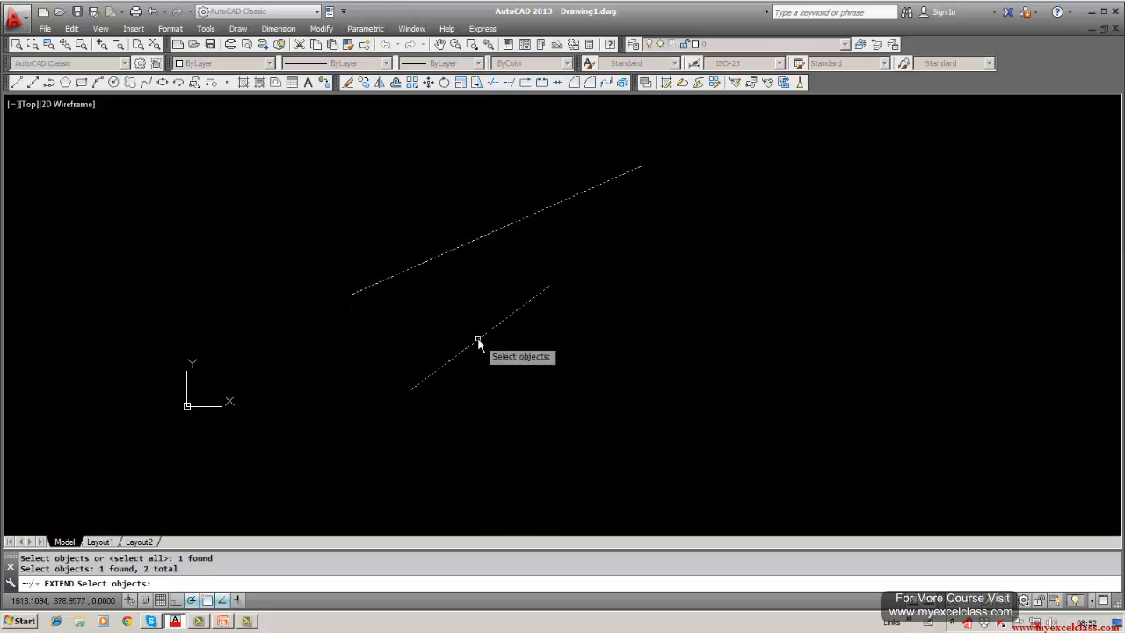
{"action": "key", "text": "Return"}
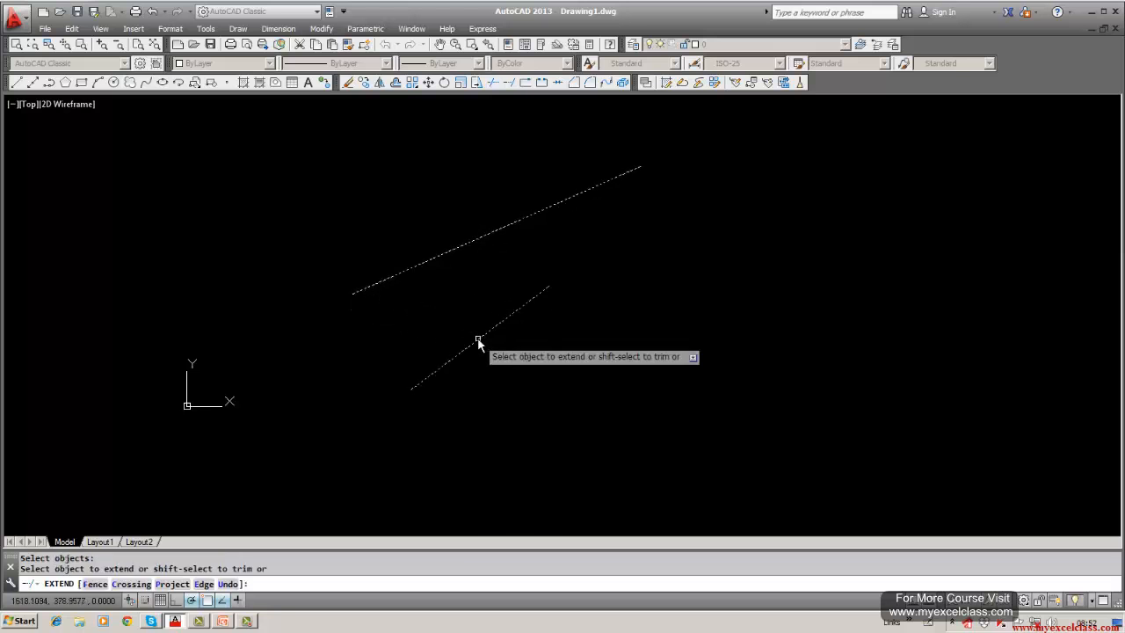
{"action": "left_click", "coordinate": [526, 310]}
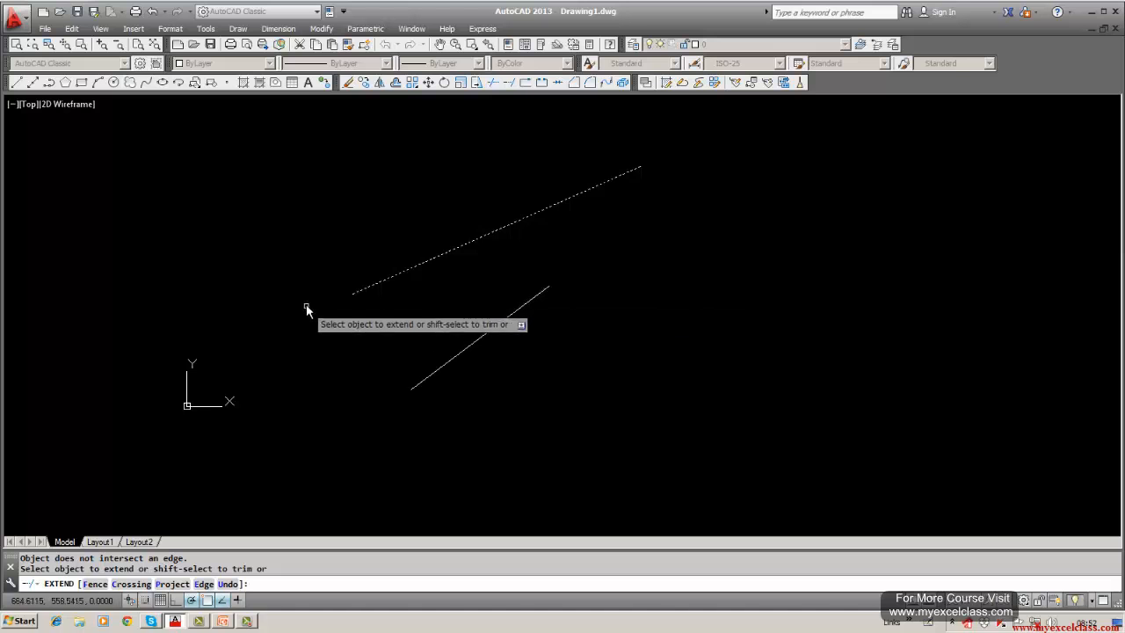
{"action": "key", "text": "Return"}
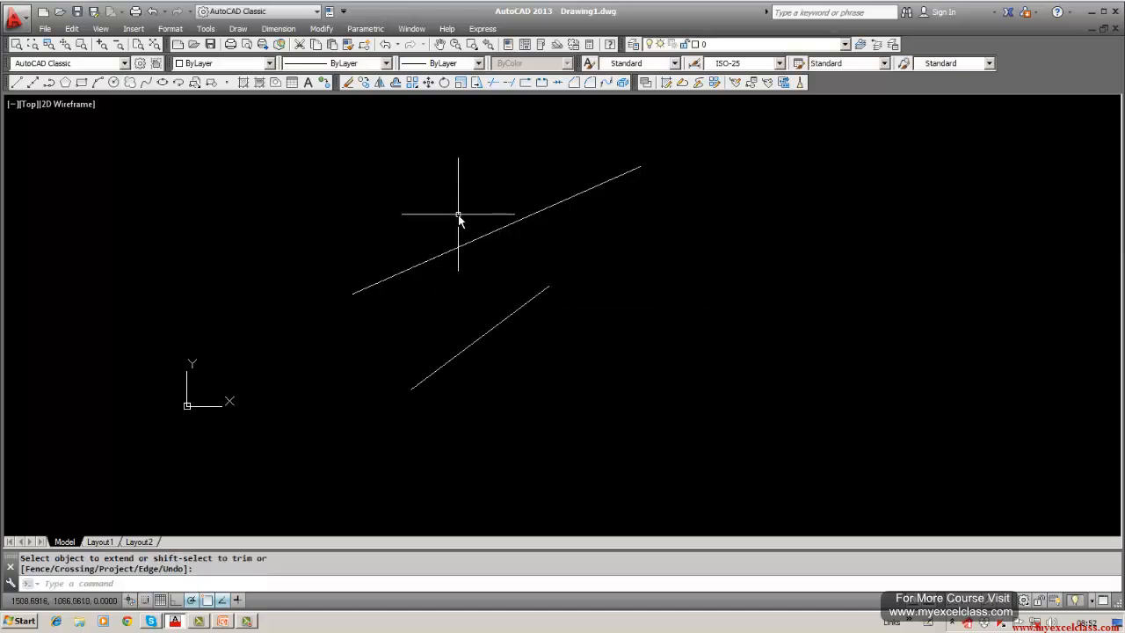
{"action": "left_click", "coordinate": [459, 214]}
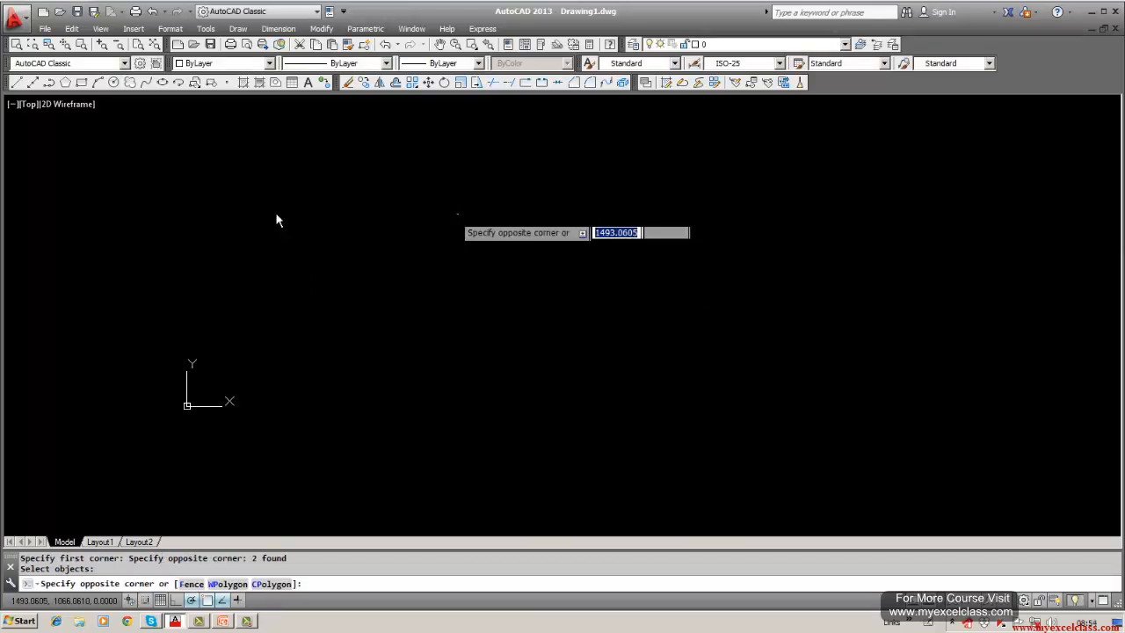
- Draw two separate lines rising to the right: one about 1215 units long at 23°, and below it one about 639 units at 57°
{"action": "key", "text": "Escape"}
{"action": "key", "text": "Escape"}
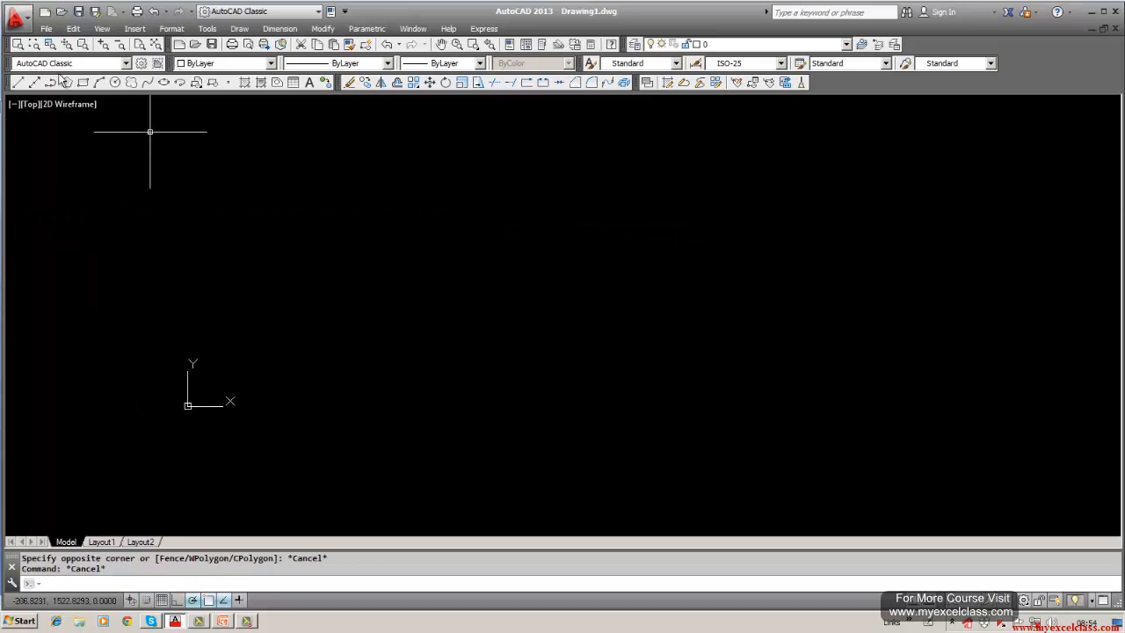
{"action": "left_click", "coordinate": [18, 82]}
{"action": "left_click", "coordinate": [290, 274]}
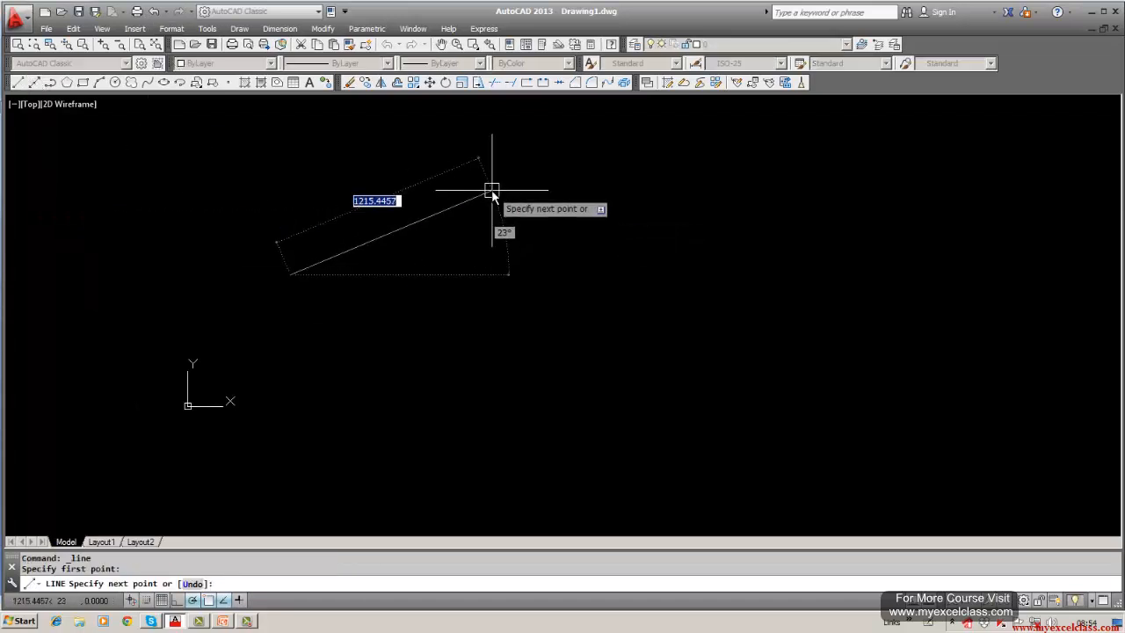
{"action": "left_click", "coordinate": [492, 190]}
{"action": "key", "text": "Return"}
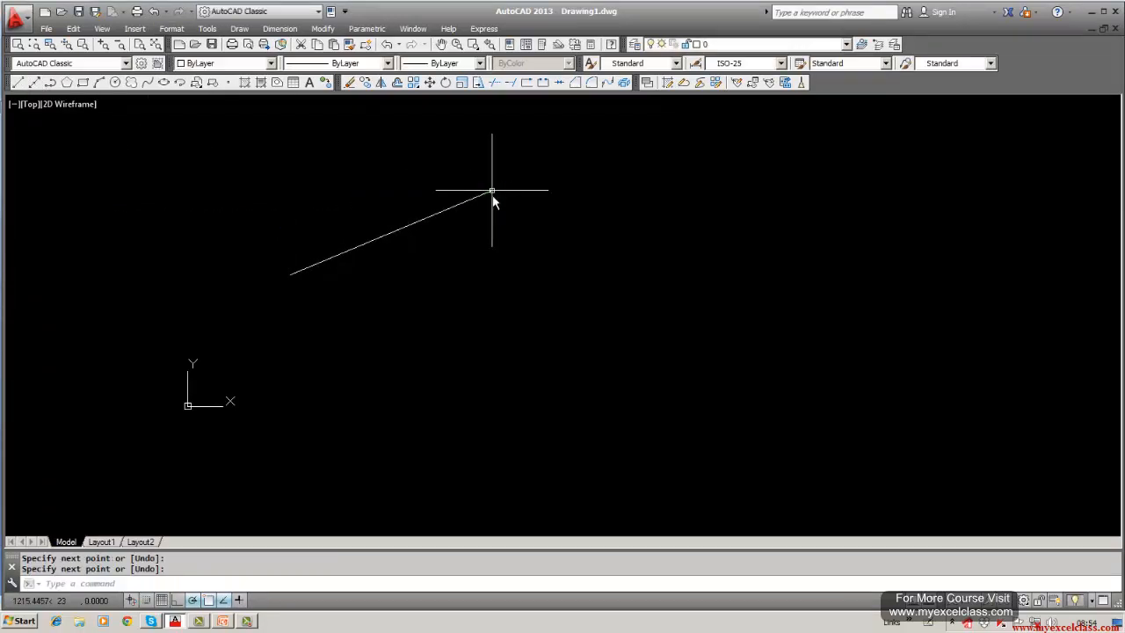
{"action": "left_click", "coordinate": [17, 82]}
{"action": "left_click", "coordinate": [355, 369]}
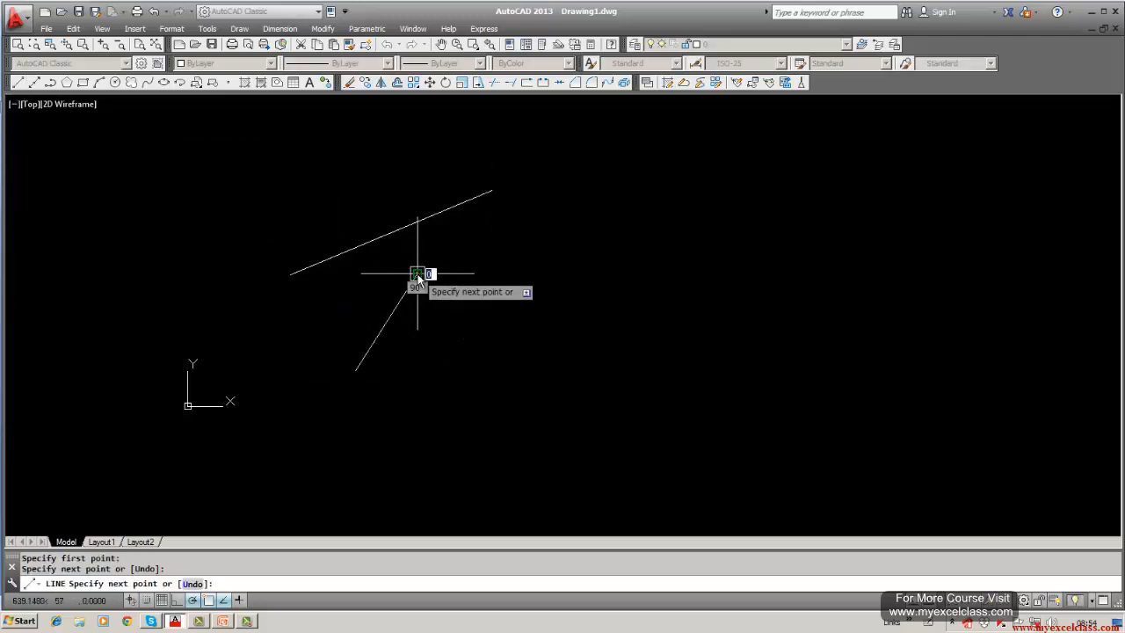
{"action": "left_click", "coordinate": [418, 274]}
{"action": "key", "text": "Return"}
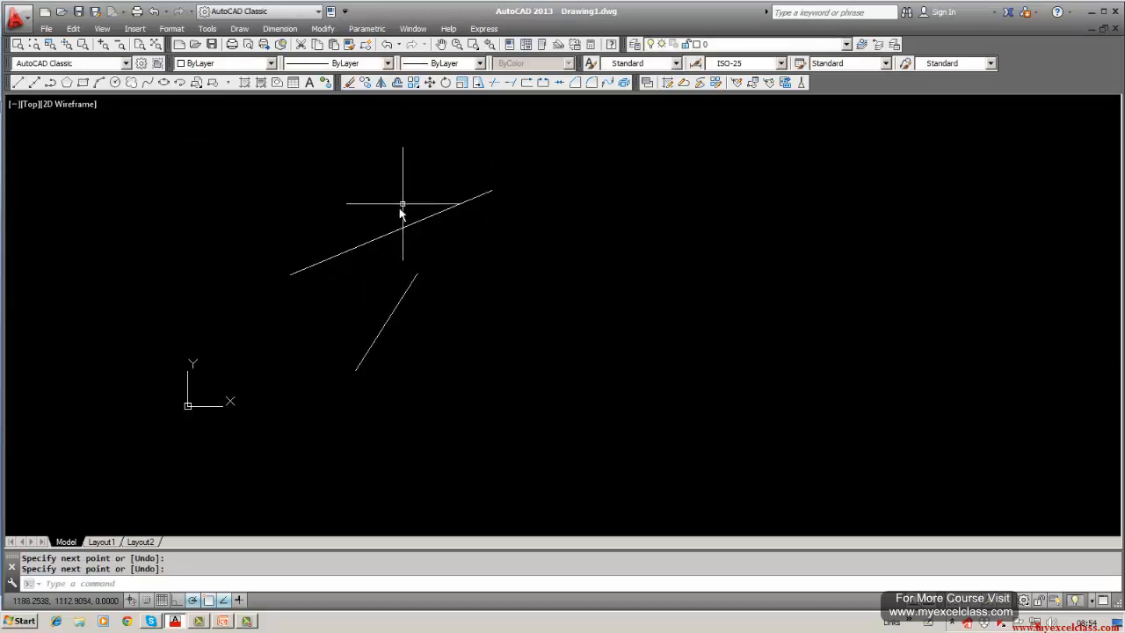
- Extend the upper end of the shorter line to meet the longer line, using both lines as boundary edges
{"action": "left_click", "coordinate": [512, 82]}
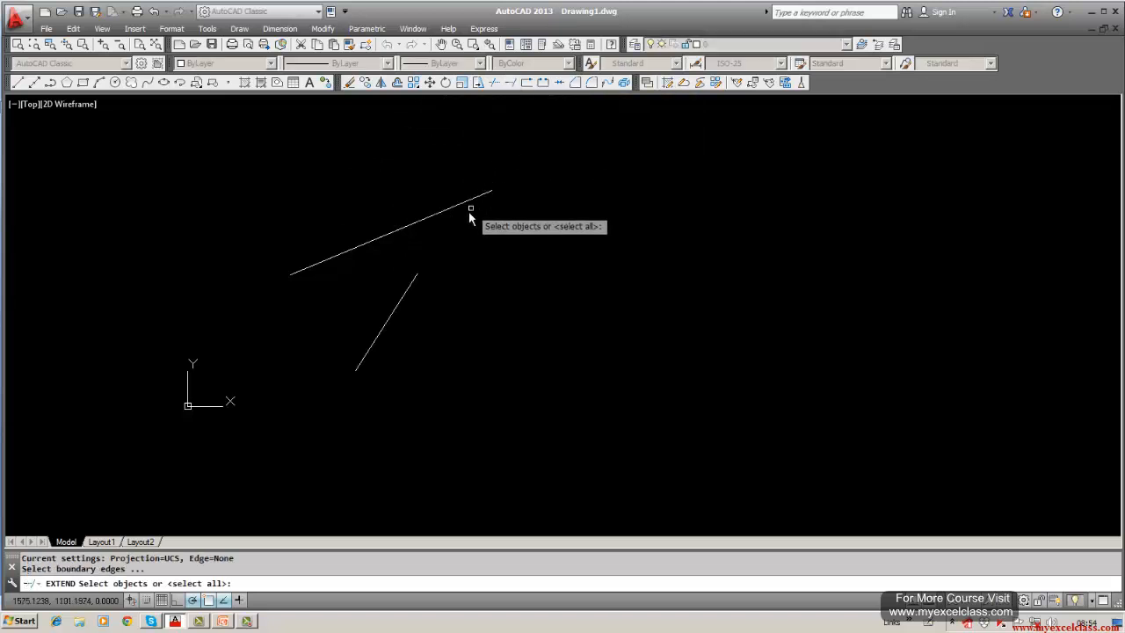
{"action": "left_click", "coordinate": [463, 204]}
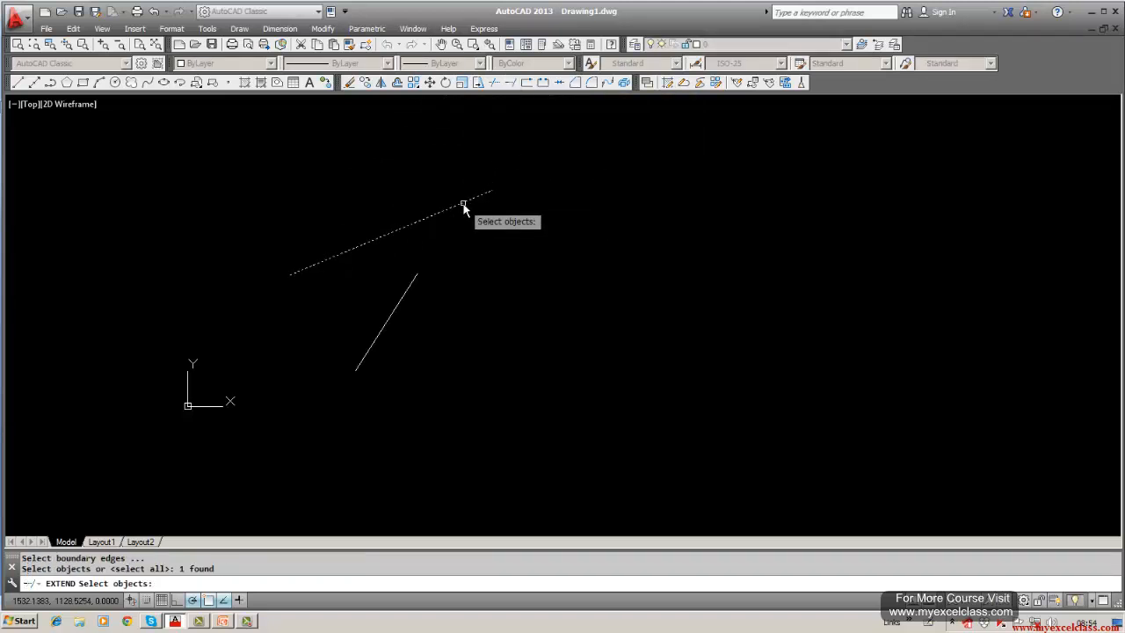
{"action": "left_click", "coordinate": [397, 309]}
{"action": "key", "text": "Return"}
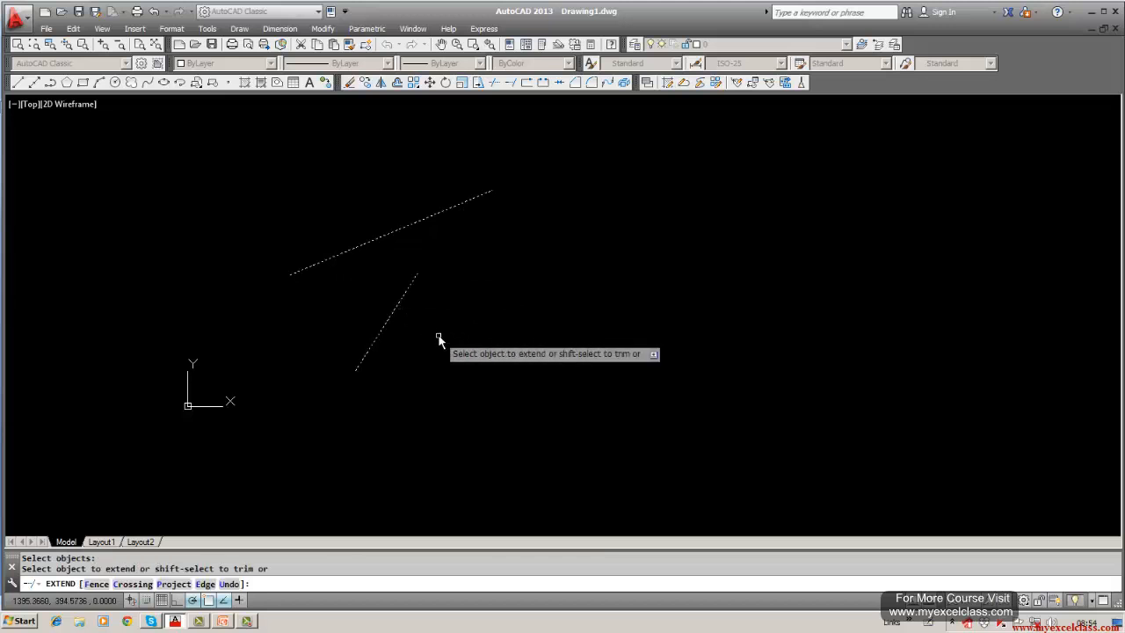
{"action": "left_click", "coordinate": [401, 298]}
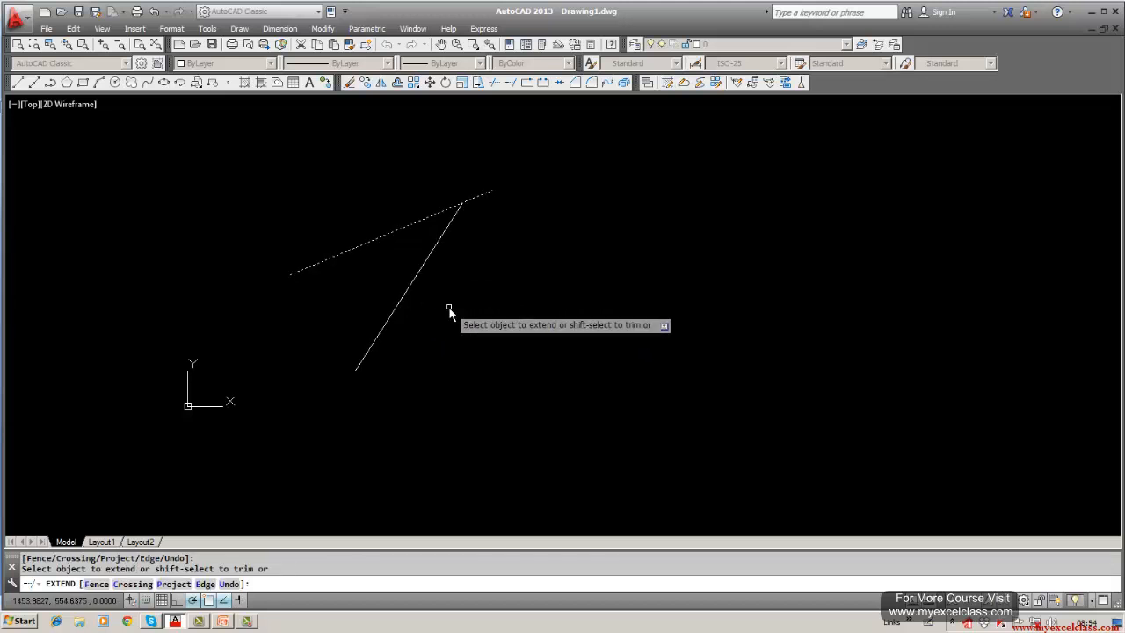
- Erase the two joined lines with a window selection around them
{"action": "left_click", "coordinate": [349, 82]}
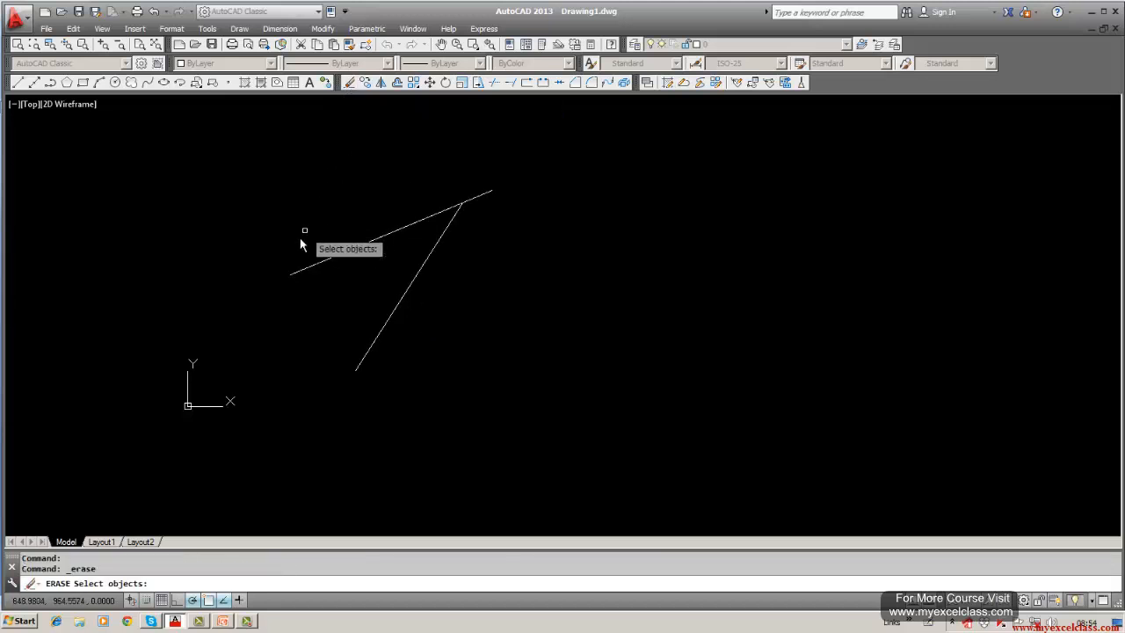
{"action": "type", "text": "w"}
{"action": "key", "text": "Return"}
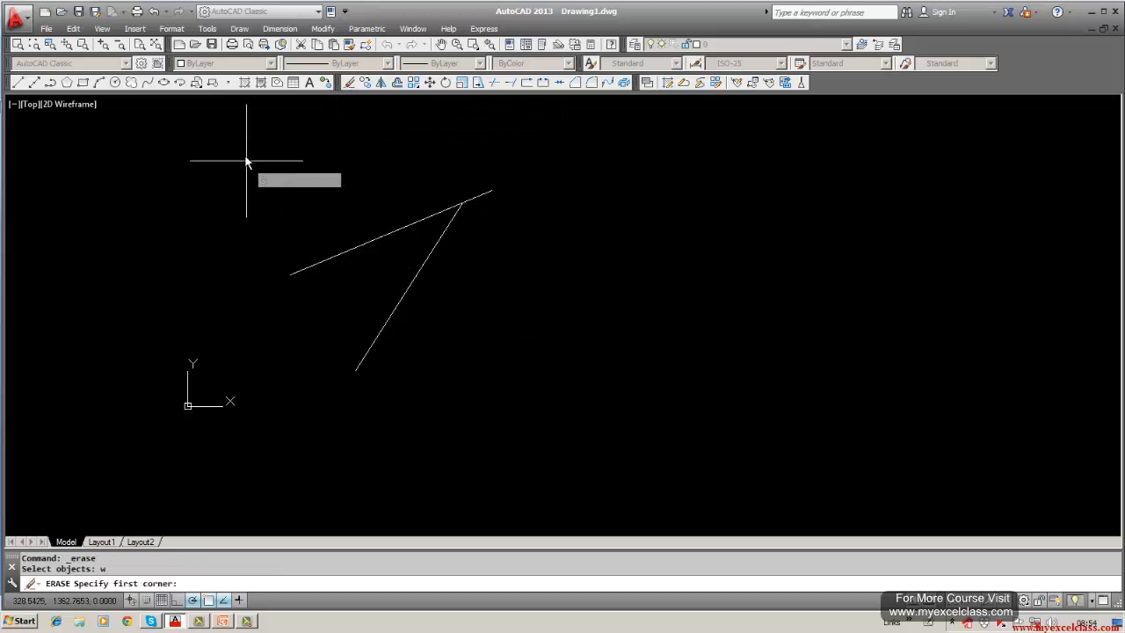
{"action": "left_click", "coordinate": [244, 151]}
{"action": "left_click", "coordinate": [595, 391]}
{"action": "key", "text": "Return"}
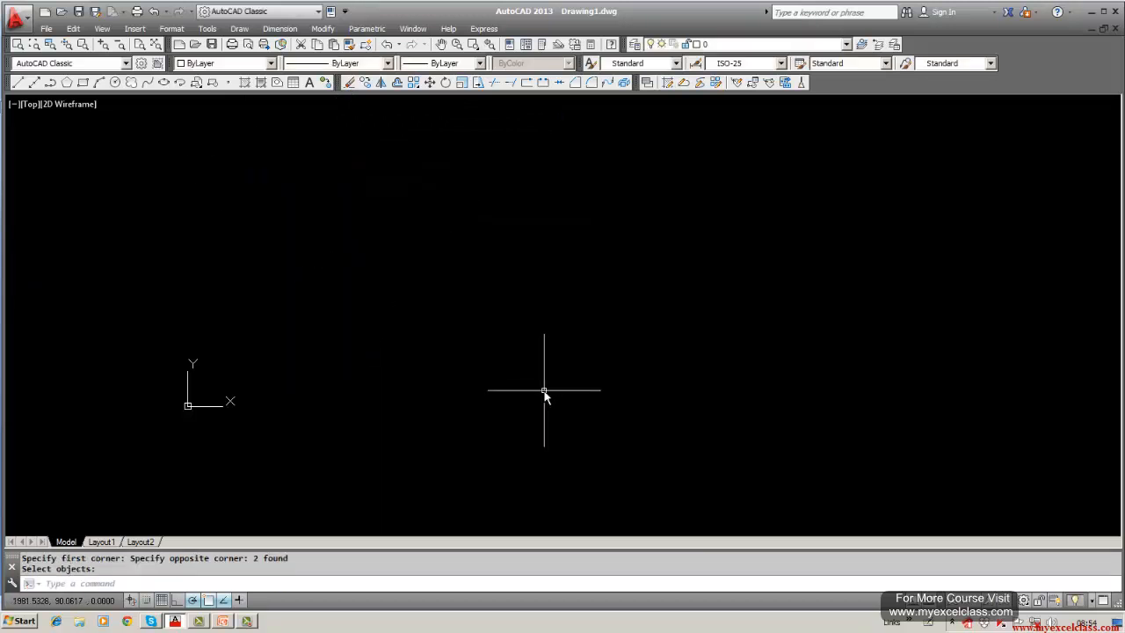
- Draw a line about 2270 units long sloping down to the right at 19°, and a shorter separate line above it rising to the right
{"action": "left_click", "coordinate": [20, 83]}
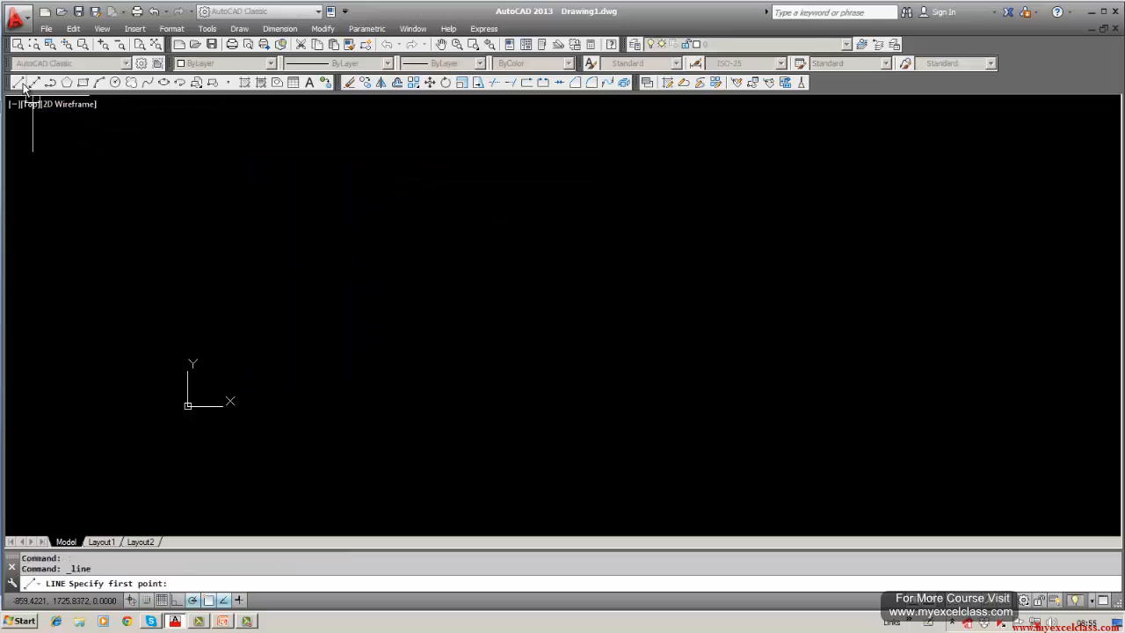
{"action": "left_click", "coordinate": [357, 180]}
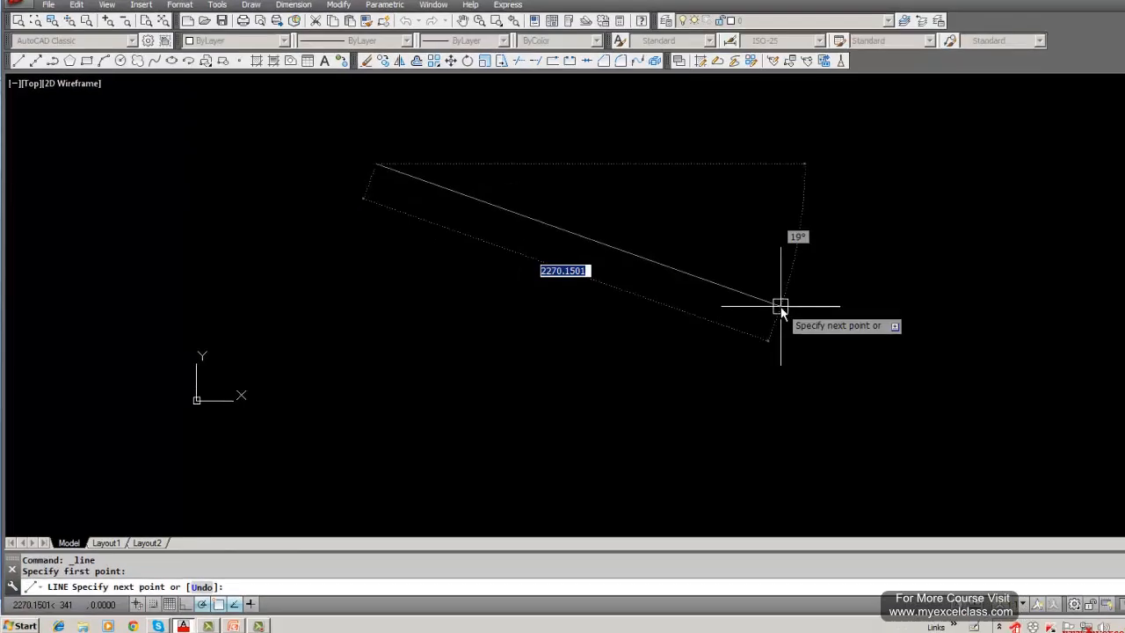
{"action": "left_click", "coordinate": [738, 315]}
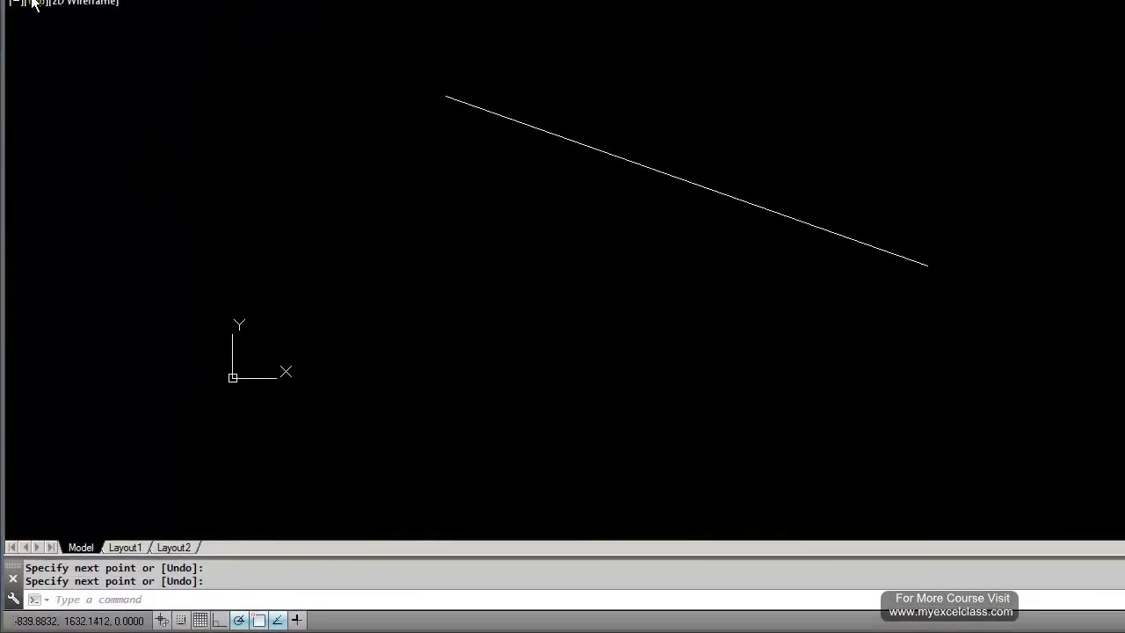
{"action": "left_click", "coordinate": [20, 1]}
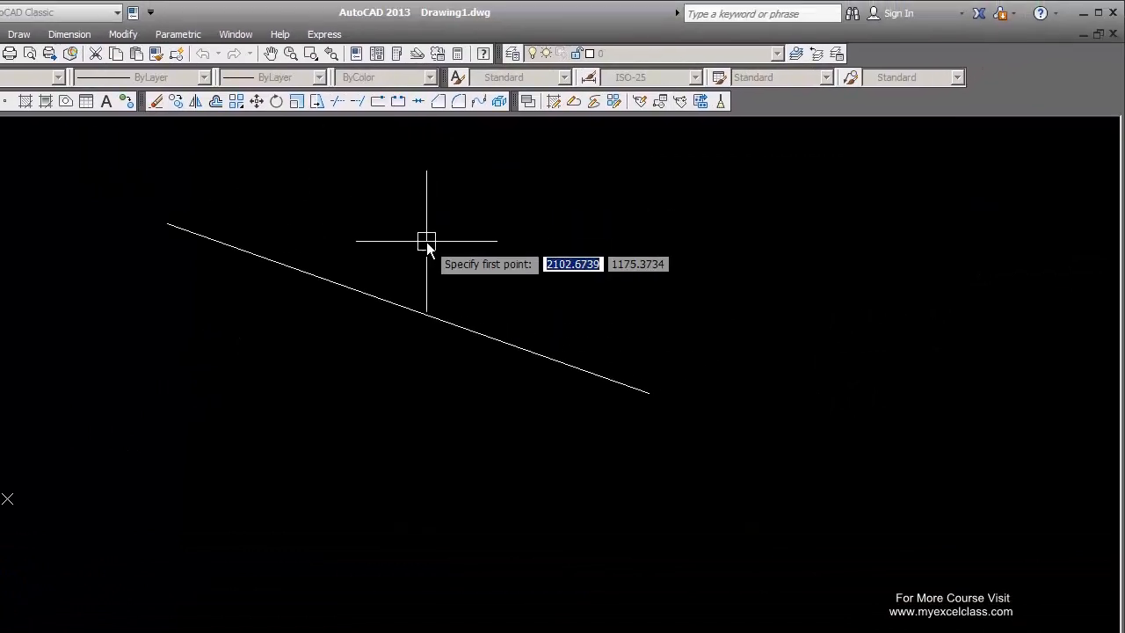
{"action": "left_click", "coordinate": [427, 240]}
{"action": "left_click", "coordinate": [658, 175]}
{"action": "key", "text": "Return"}
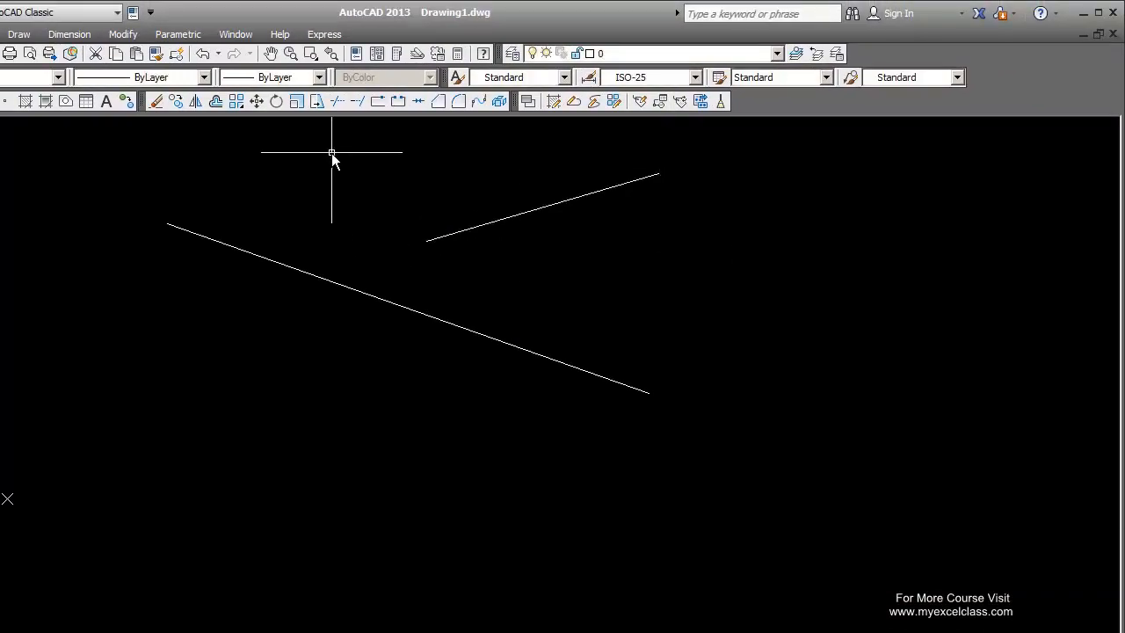
- Extend the lower-left end of the shorter upper line to the long sloping line, using both lines as boundary edges, and end the command
{"action": "left_click", "coordinate": [357, 101]}
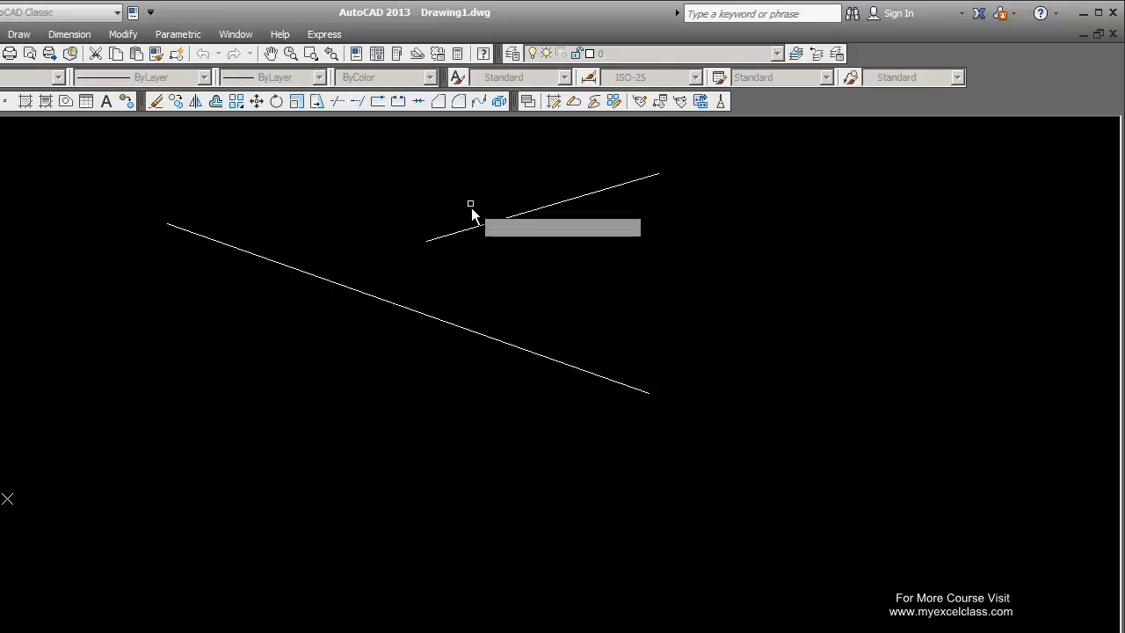
{"action": "left_click", "coordinate": [473, 228]}
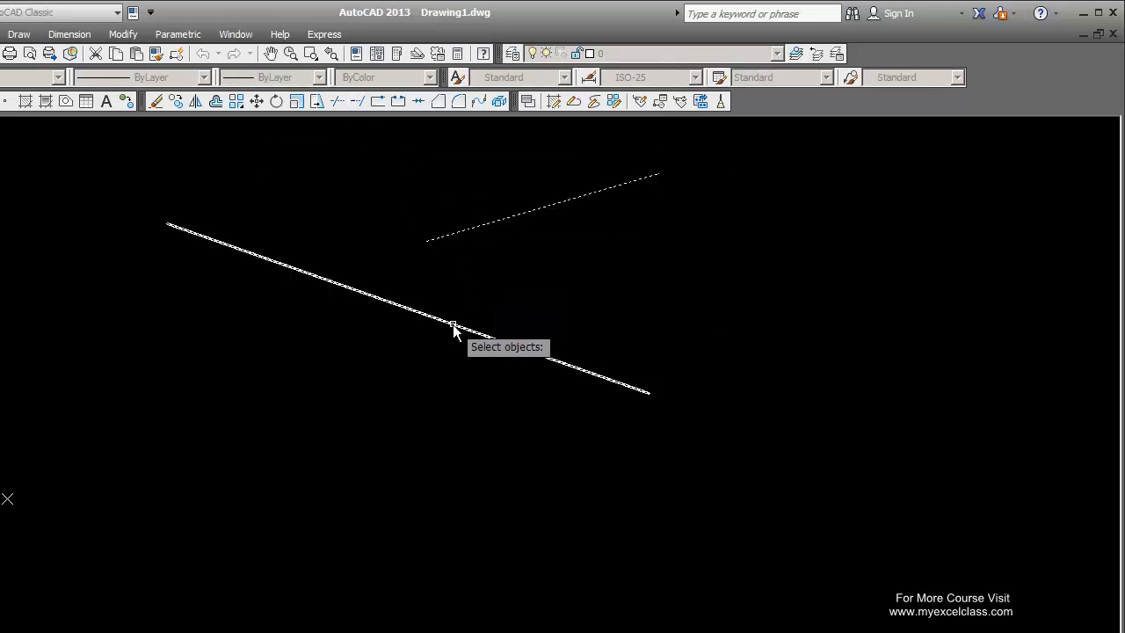
{"action": "left_click", "coordinate": [453, 324]}
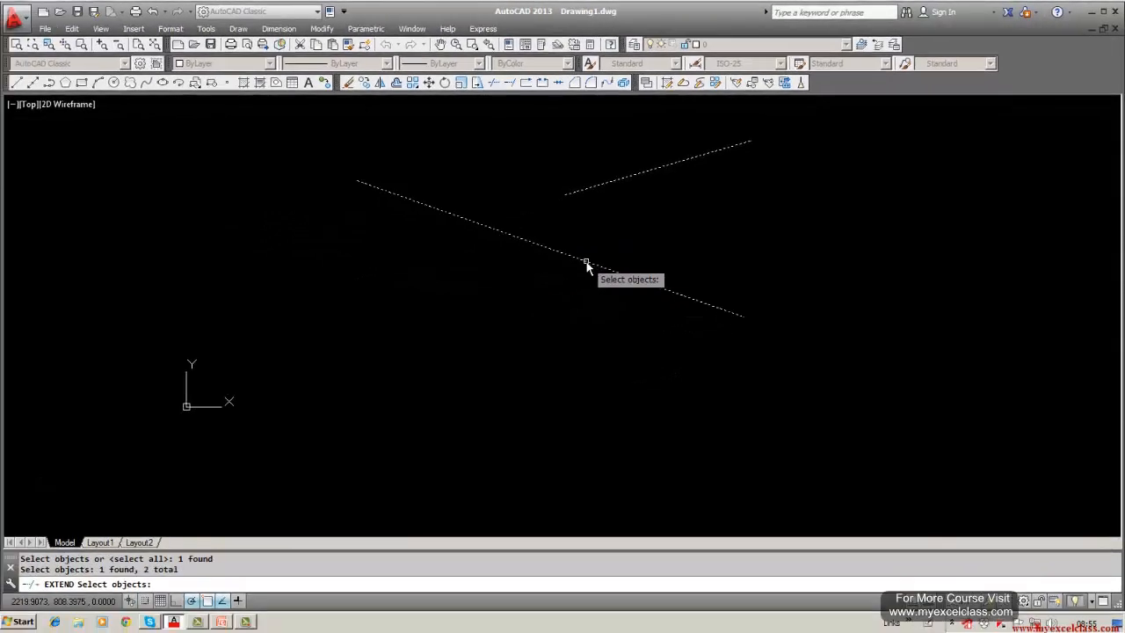
{"action": "key", "text": "Return"}
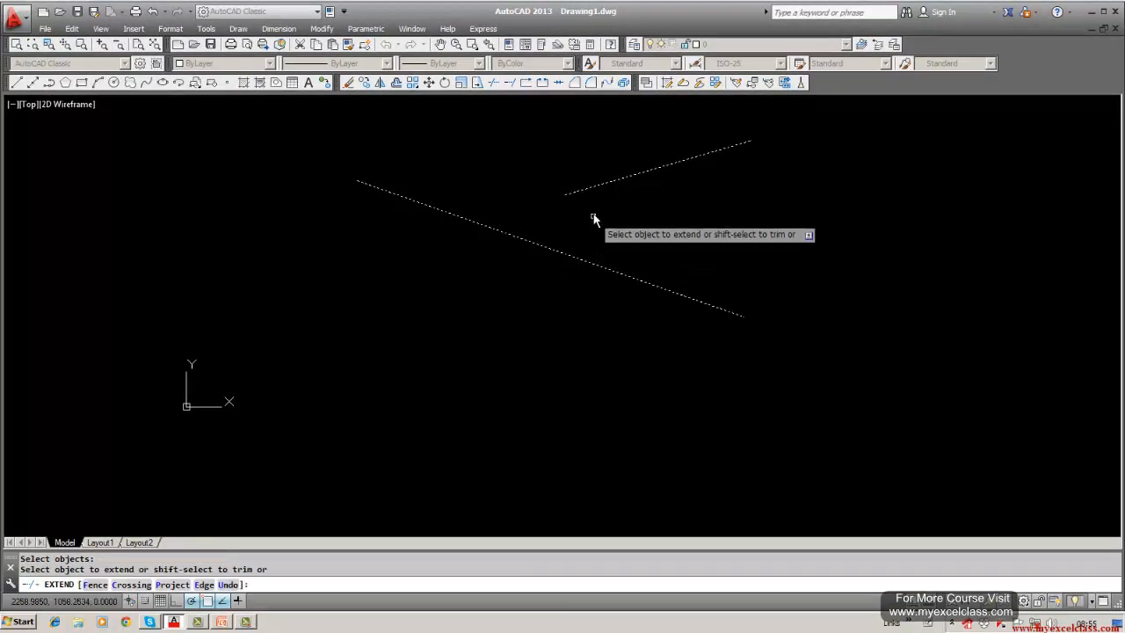
{"action": "left_click", "coordinate": [593, 190]}
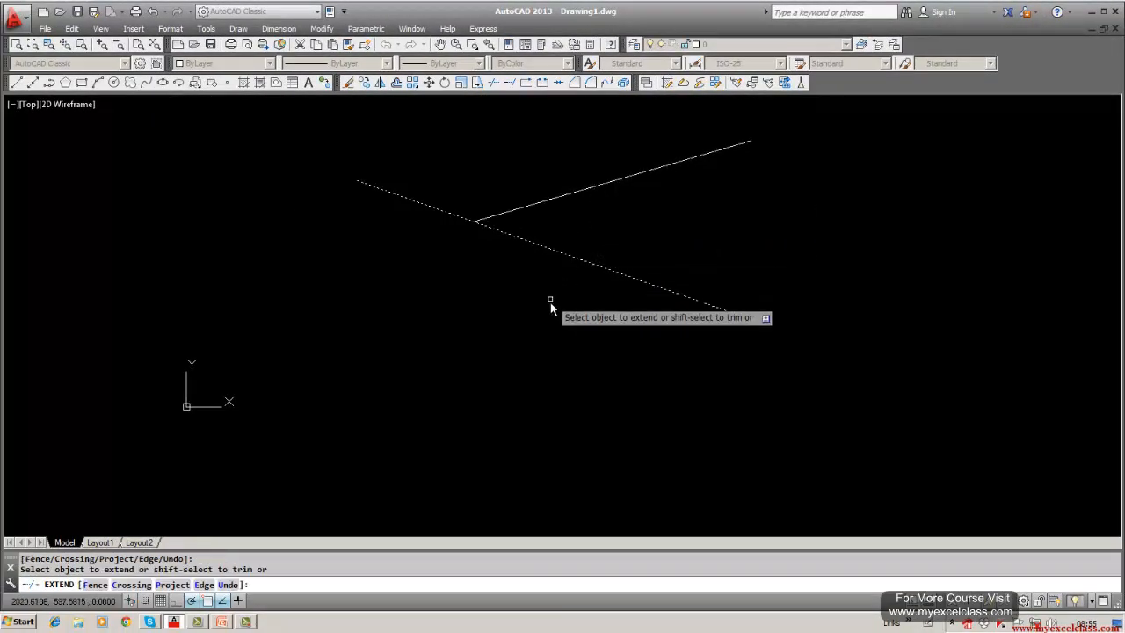
{"action": "left_click", "coordinate": [548, 249]}
{"action": "key", "text": "Escape"}
{"action": "key", "text": "Escape"}
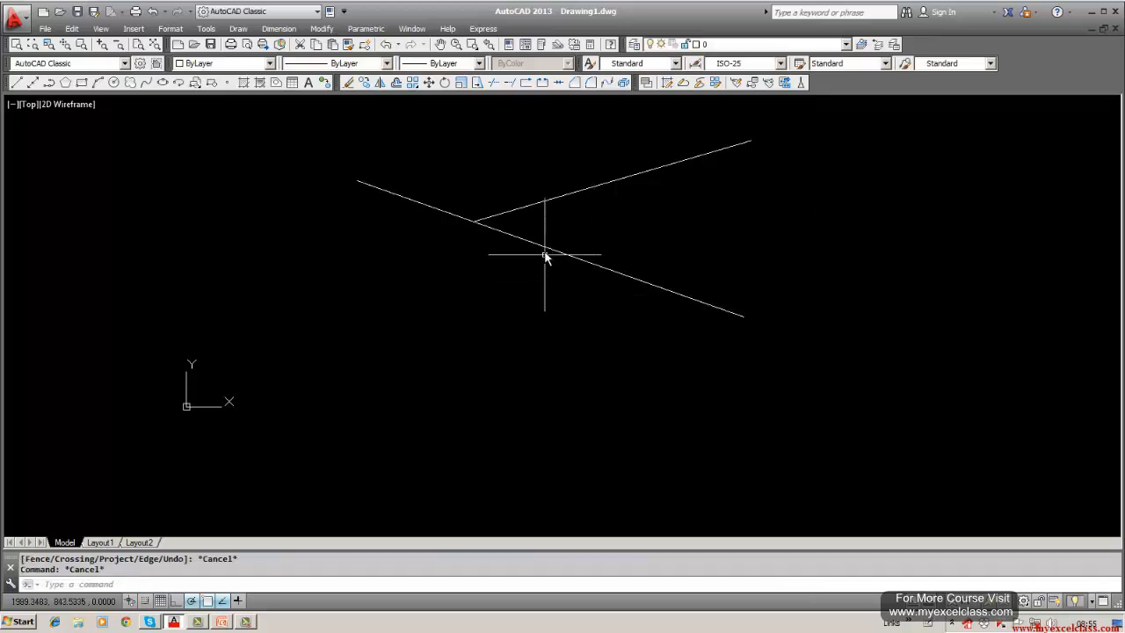
{"action": "left_click", "coordinate": [305, 130]}
{"action": "left_click", "coordinate": [817, 413]}
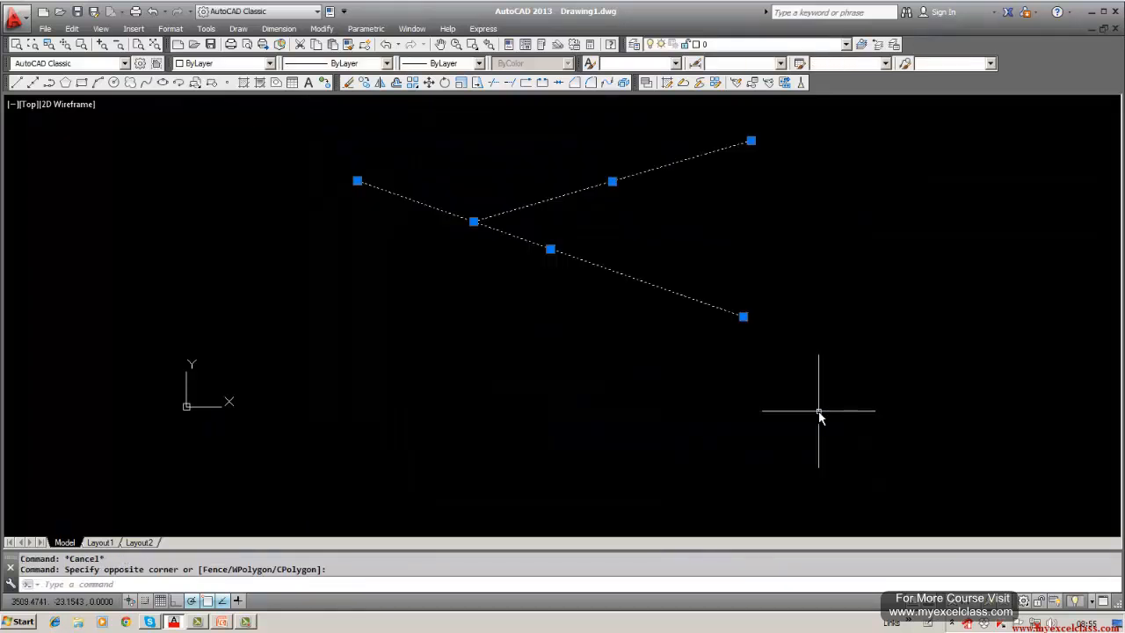
{"action": "type", "text": "ex"}
{"action": "key", "text": "Return"}
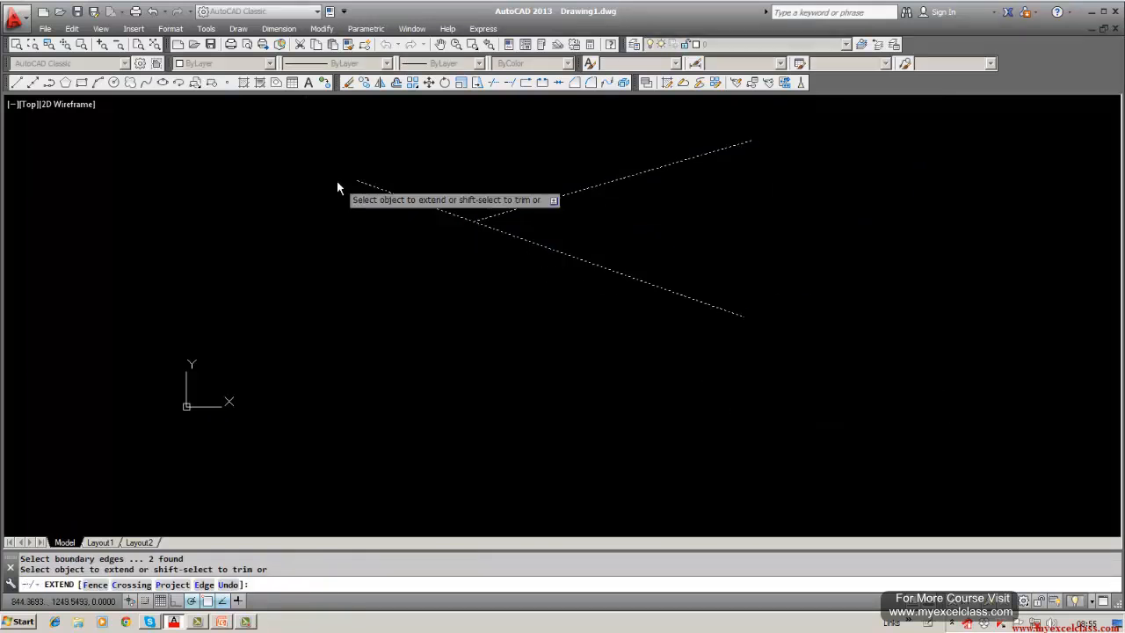
{"action": "key", "text": "Escape"}
- Erase both the long sloping line and the extended line with a window selection
{"action": "left_click", "coordinate": [350, 84]}
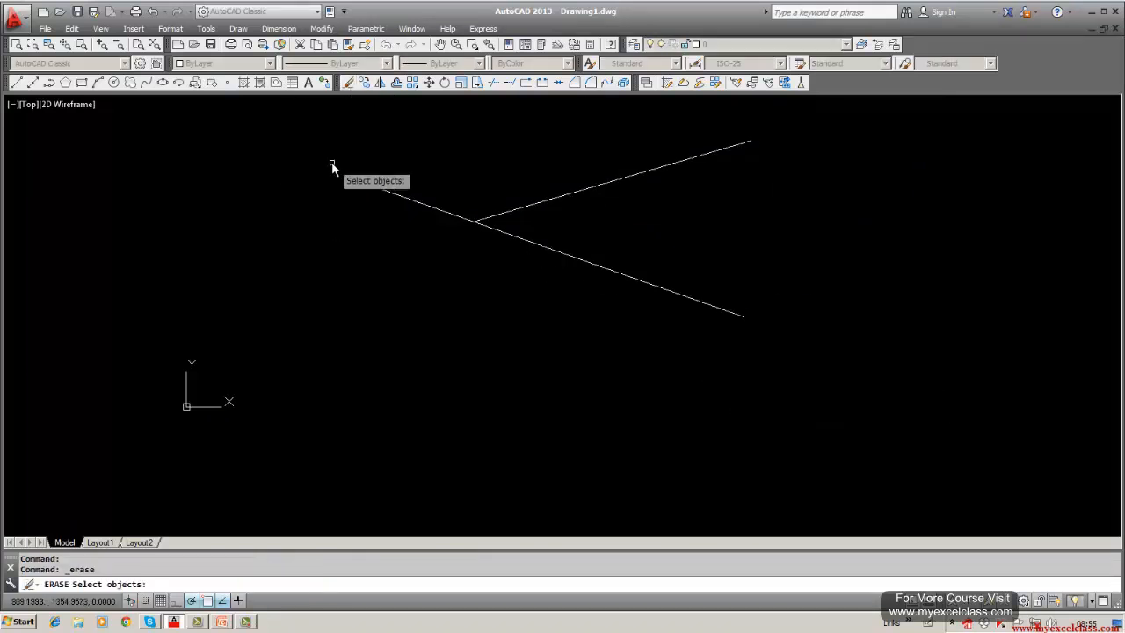
{"action": "type", "text": "w"}
{"action": "key", "text": "Return"}
{"action": "left_click", "coordinate": [333, 128]}
{"action": "left_click", "coordinate": [810, 367]}
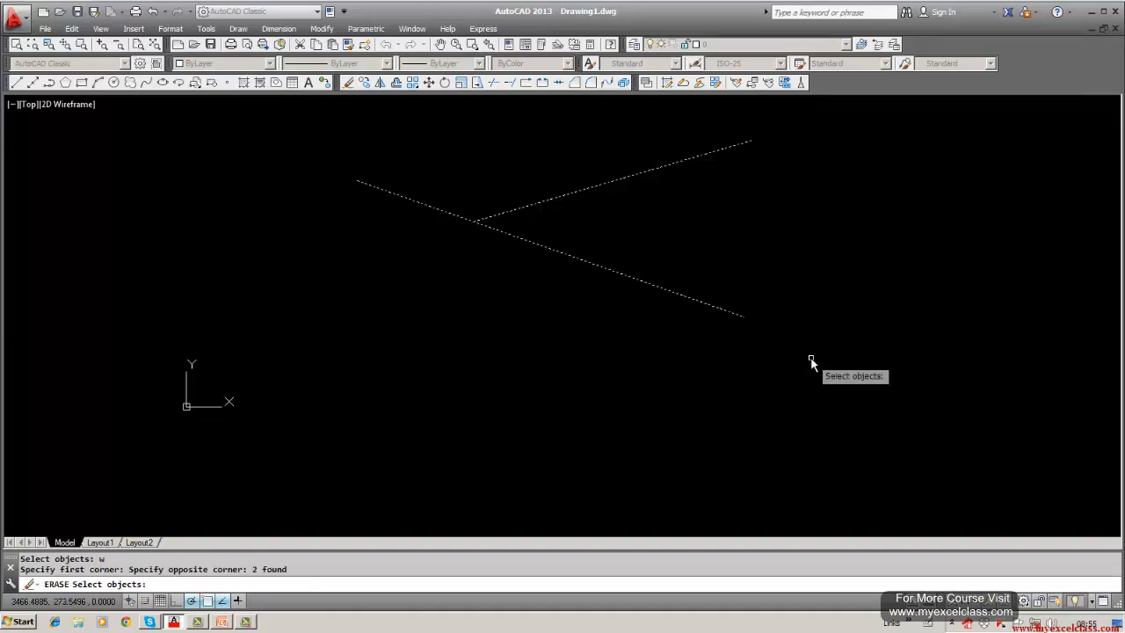
{"action": "key", "text": "Return"}
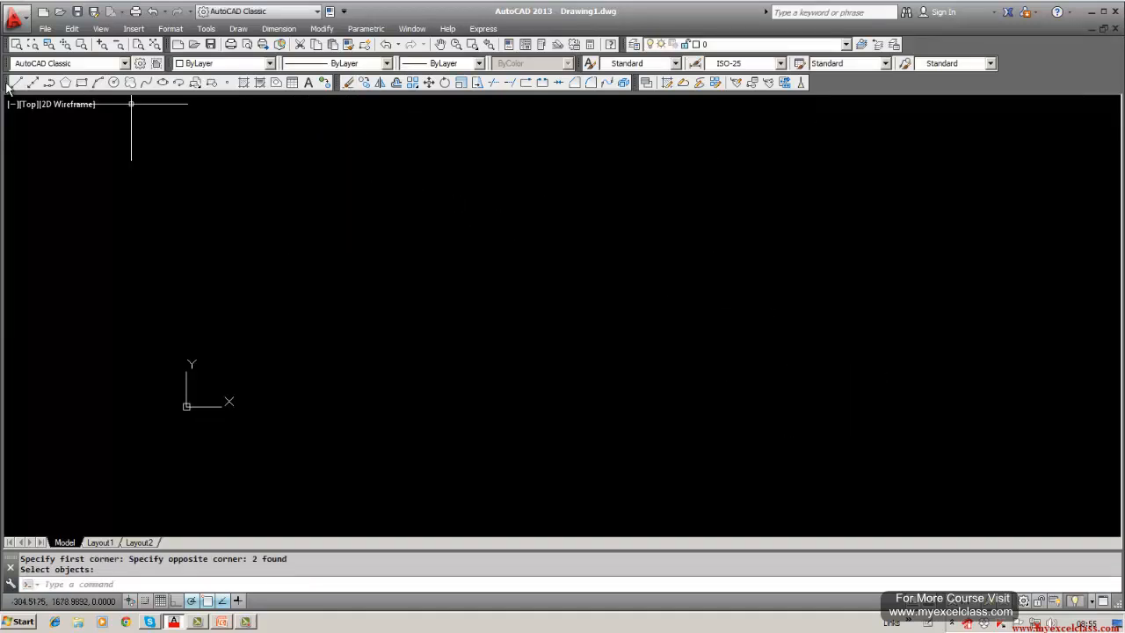
- Draw a single line about 1957 units long rising to the right at 18°
{"action": "left_click", "coordinate": [15, 83]}
{"action": "left_click", "coordinate": [301, 312]}
{"action": "left_click", "coordinate": [635, 202]}
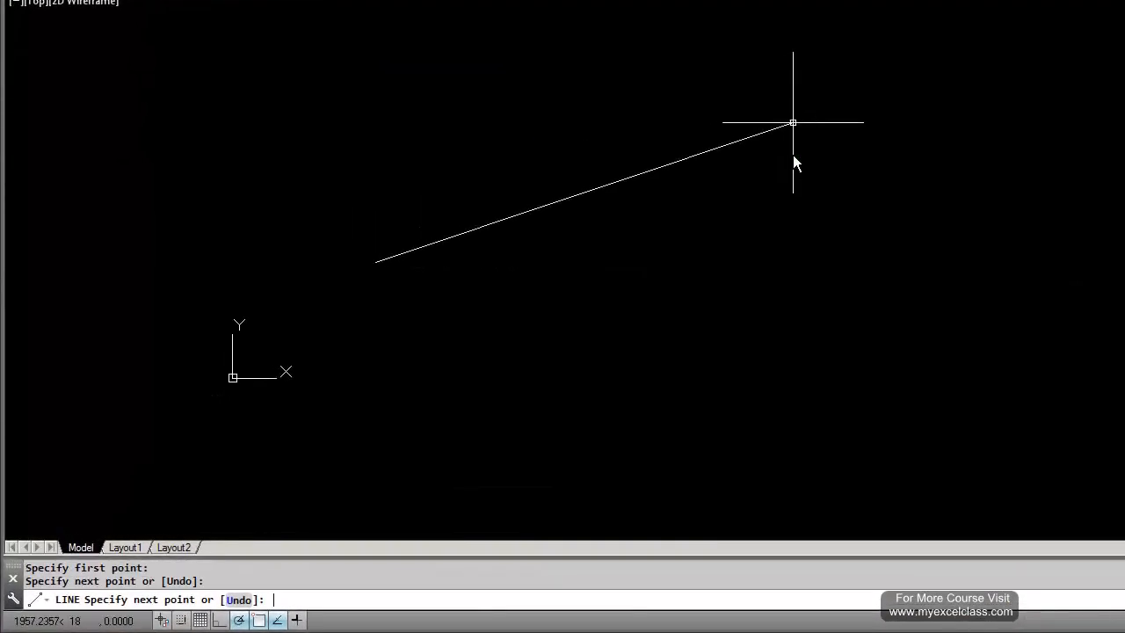
{"action": "key", "text": "Return"}
{"action": "left_click", "coordinate": [20, 0]}
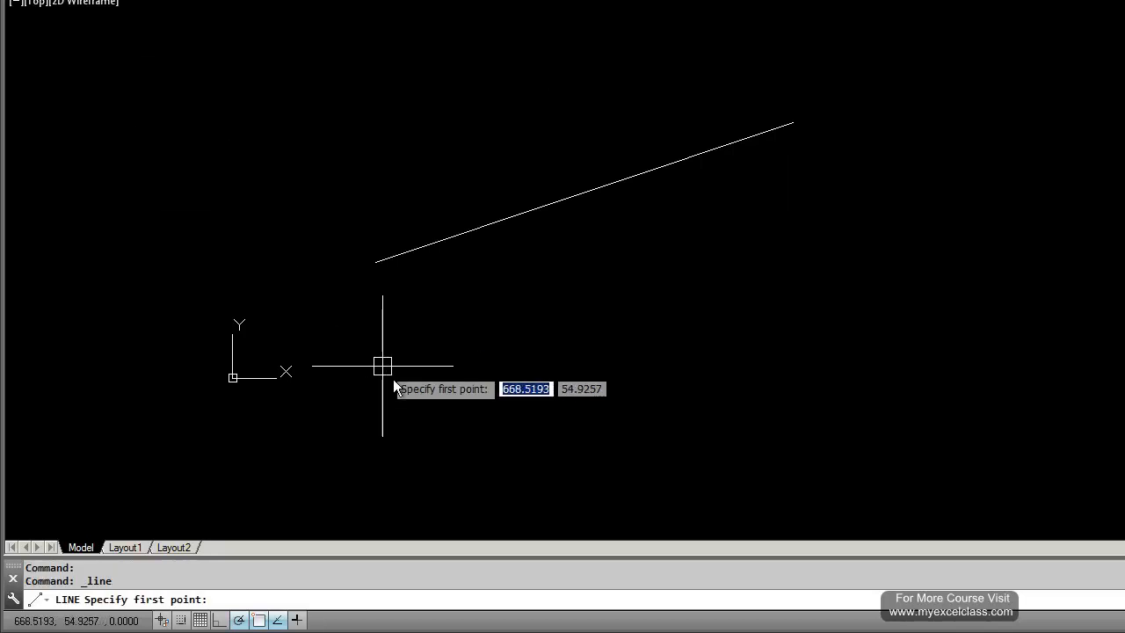
{"action": "left_click", "coordinate": [452, 298]}
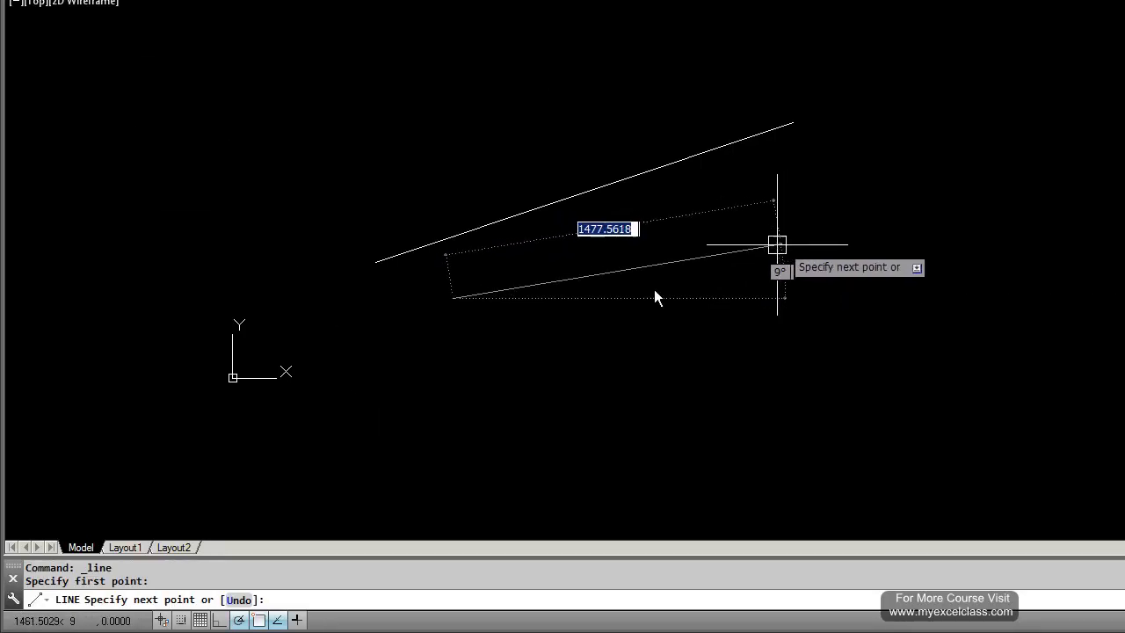
{"action": "key", "text": "Escape"}
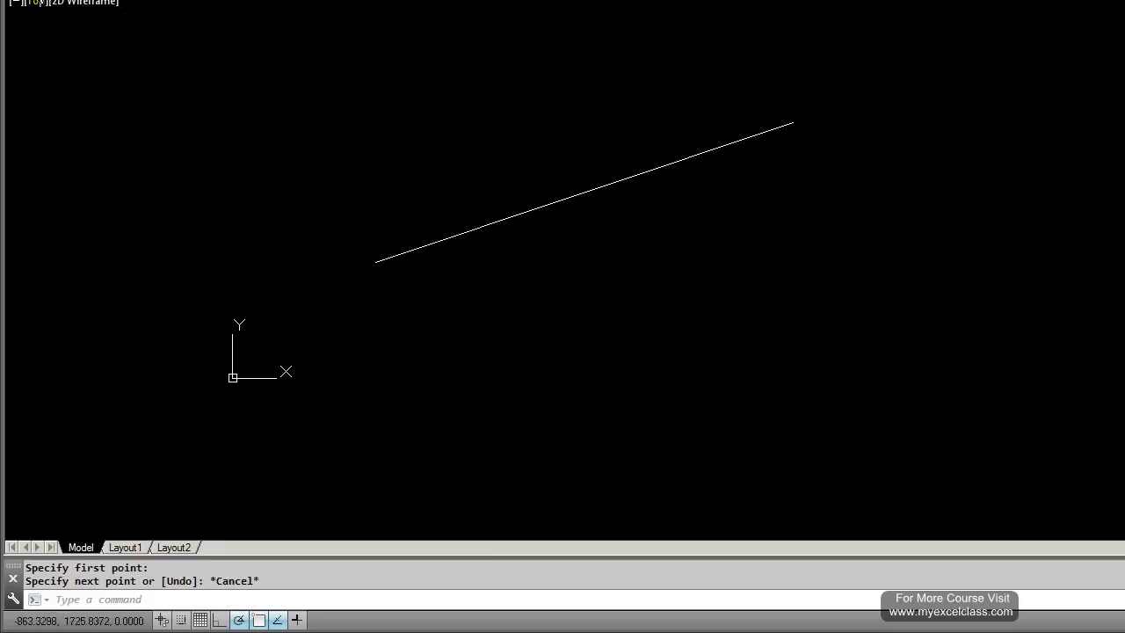
{"action": "key", "text": "Return"}
{"action": "left_click", "coordinate": [304, 244]}
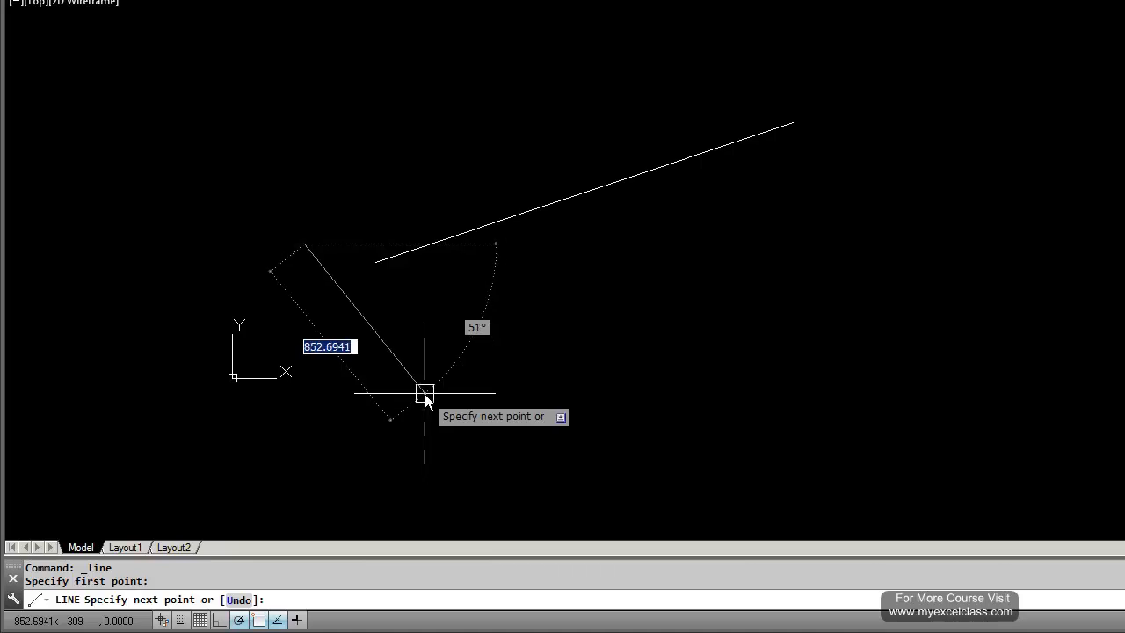
{"action": "key", "text": "Escape"}
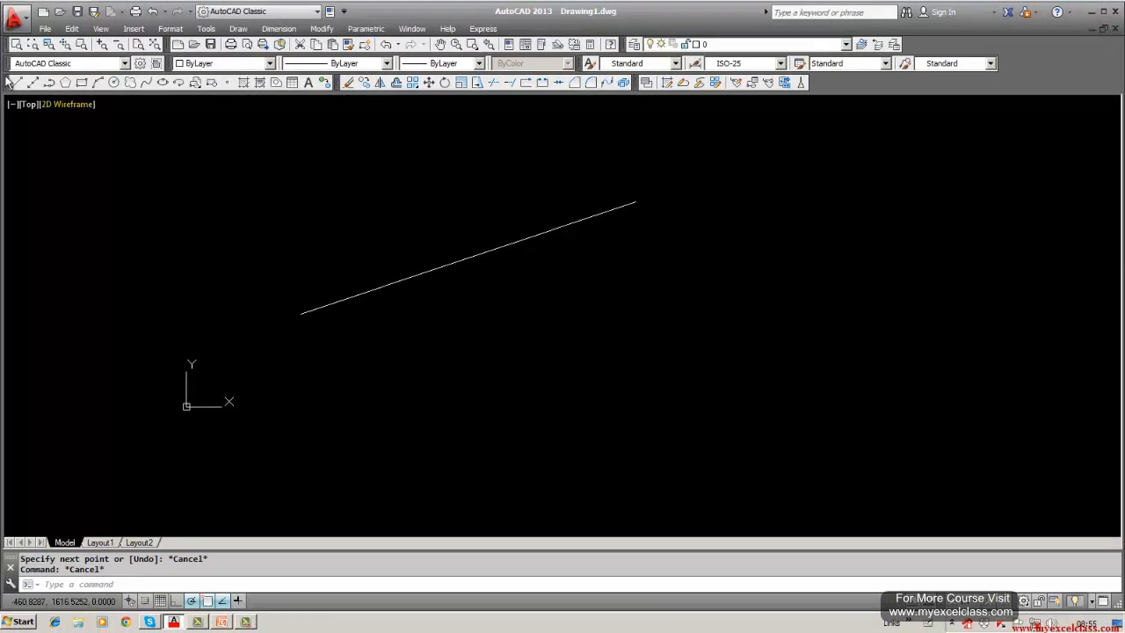
- Draw a separate short line about 407 units long at 298°, above and to the left of the long rising line
{"action": "left_click", "coordinate": [15, 82]}
{"action": "left_click", "coordinate": [187, 163]}
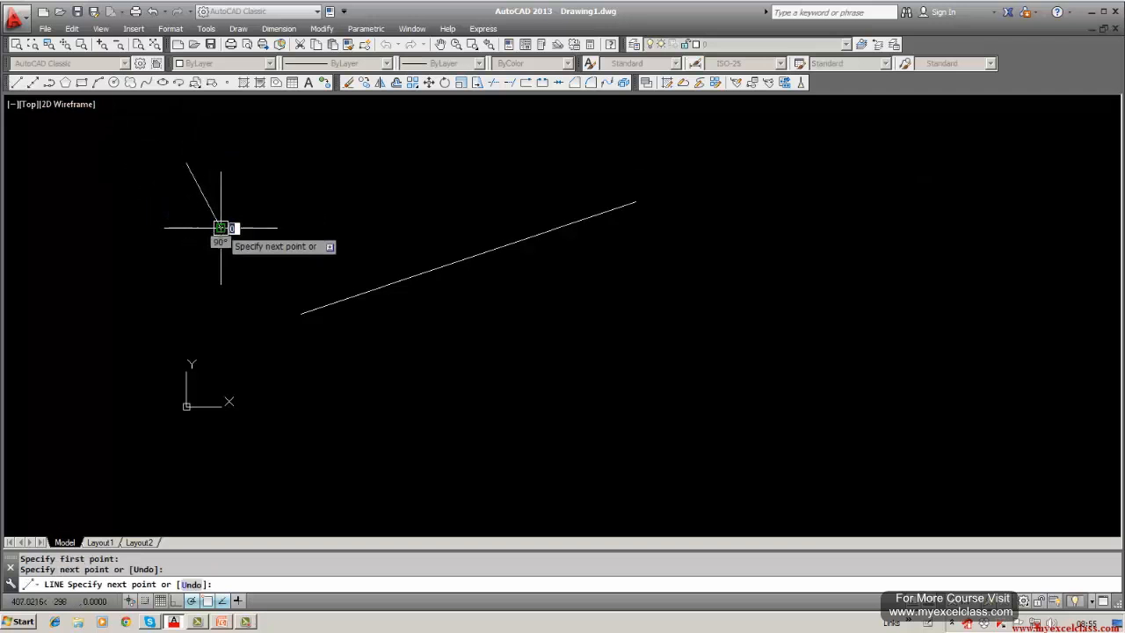
{"action": "left_click", "coordinate": [221, 227]}
{"action": "key", "text": "Escape"}
{"action": "key", "text": "Escape"}
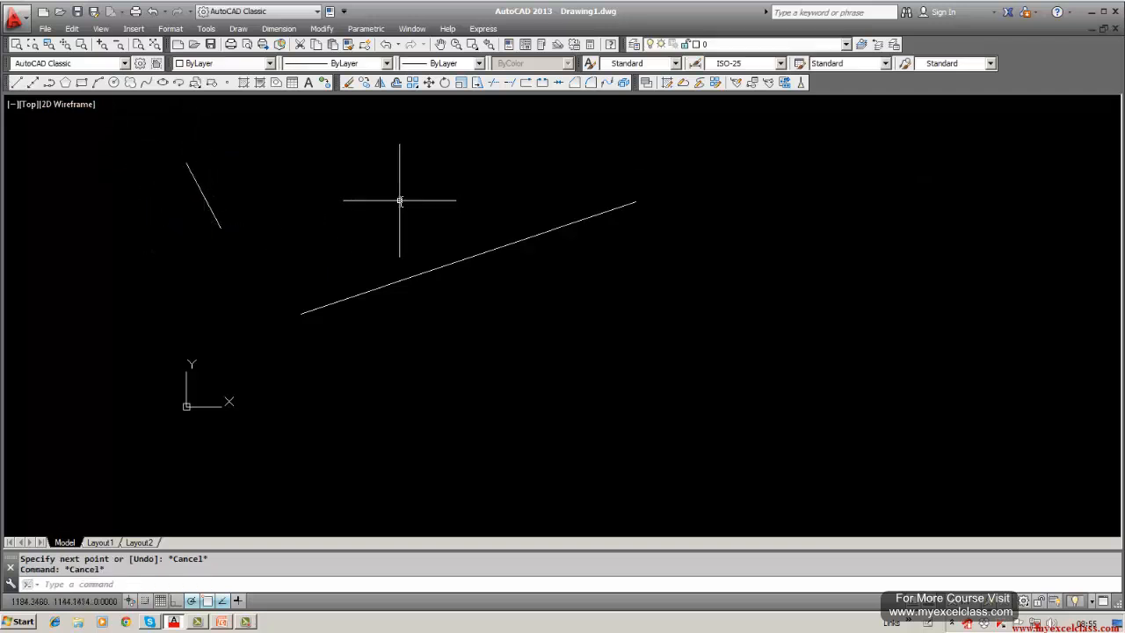
- Try to extend the short line, using both the long rising line and the short line as boundary edges
{"action": "left_click", "coordinate": [512, 84]}
{"action": "left_click", "coordinate": [437, 267]}
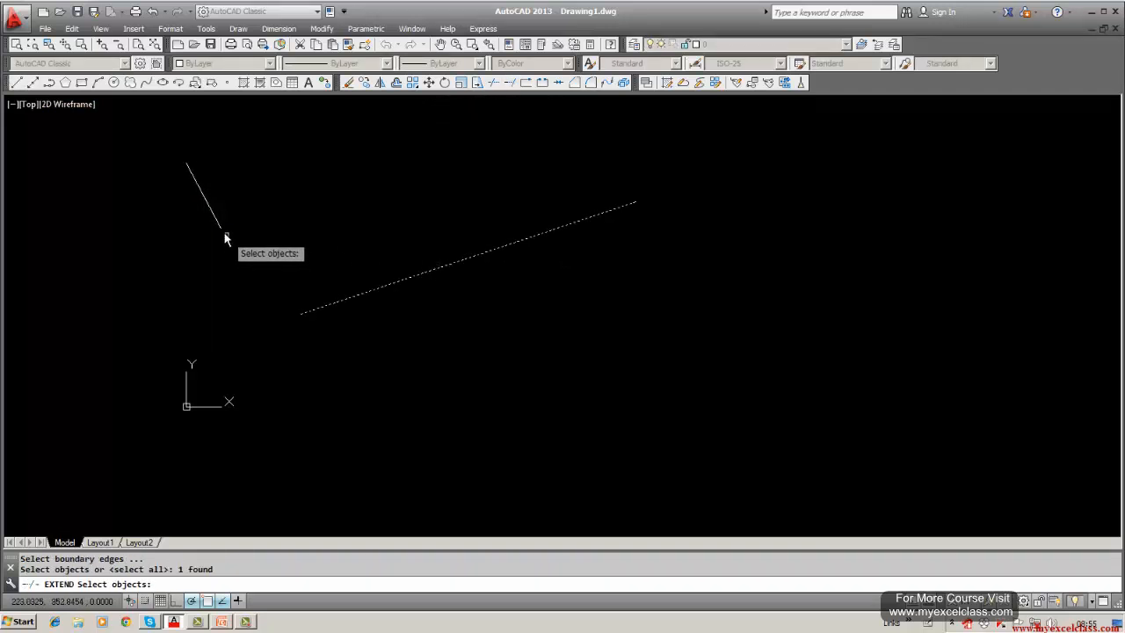
{"action": "left_click", "coordinate": [216, 223]}
{"action": "key", "text": "Return"}
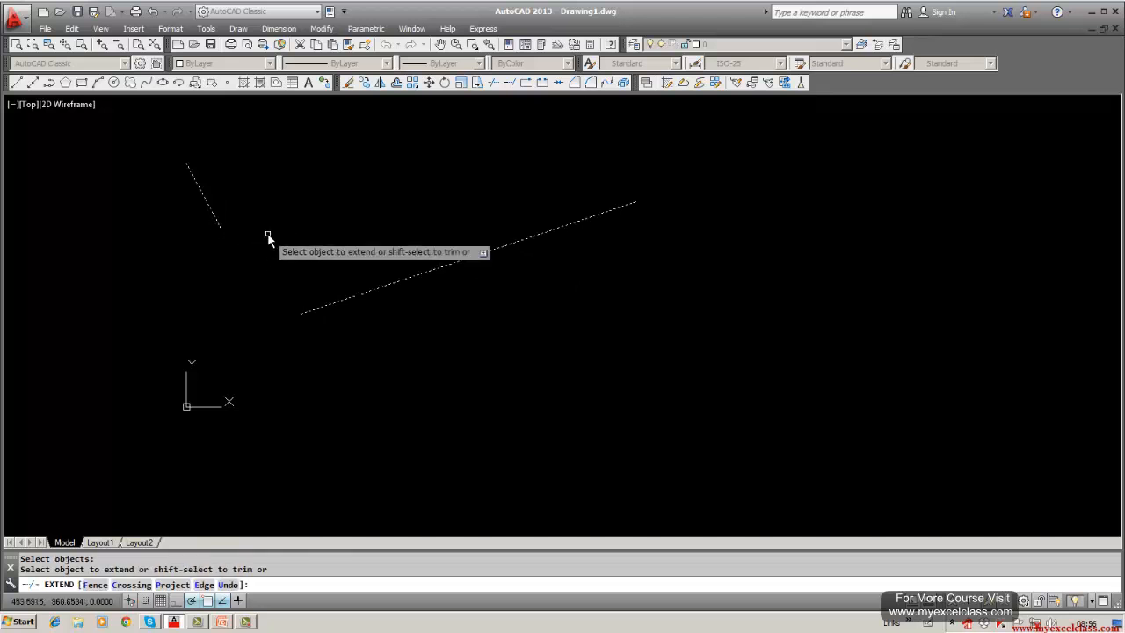
{"action": "left_click", "coordinate": [208, 203]}
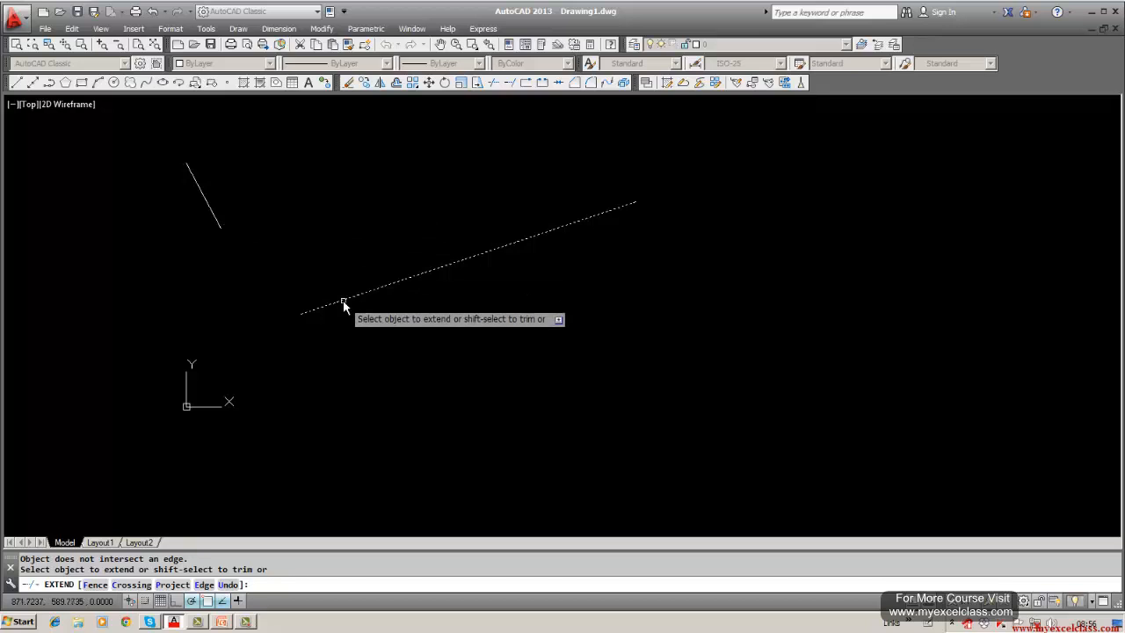
{"action": "key", "text": "Escape"}
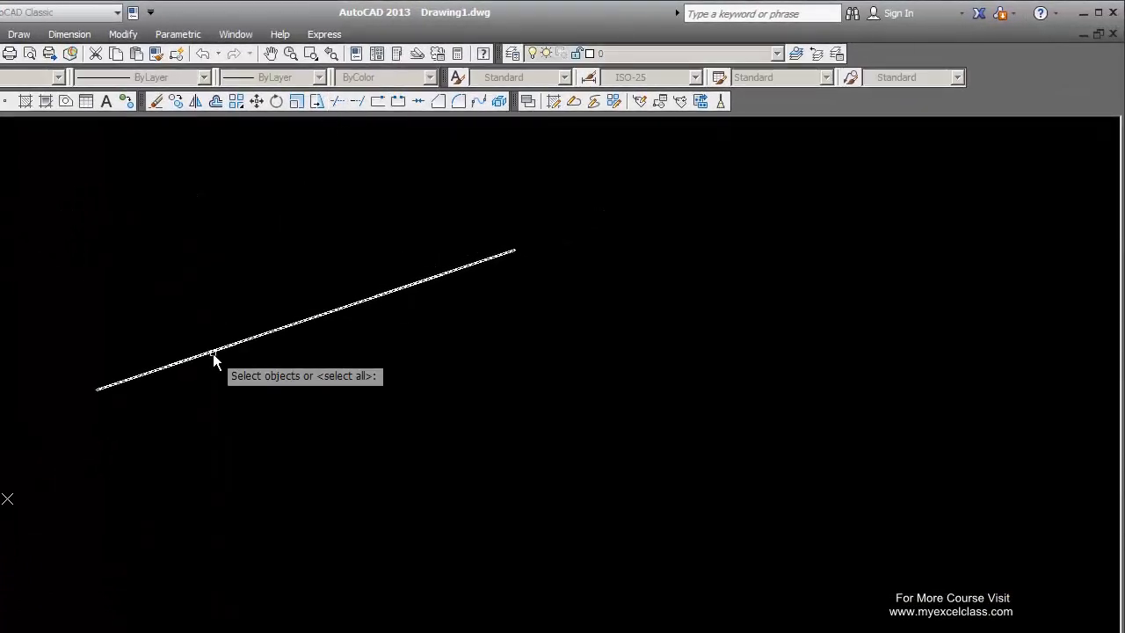
- Try to extend the lower end of the short line using only the long rising line as the boundary edge
{"action": "key", "text": "Escape"}
{"action": "left_click", "coordinate": [356, 103]}
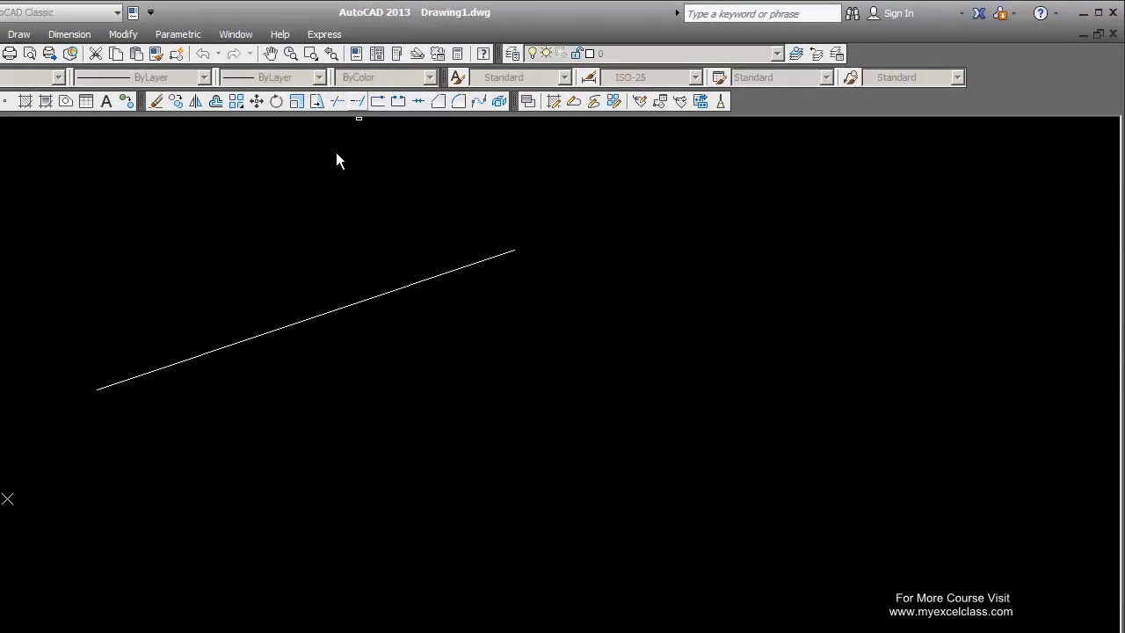
{"action": "left_click", "coordinate": [255, 336]}
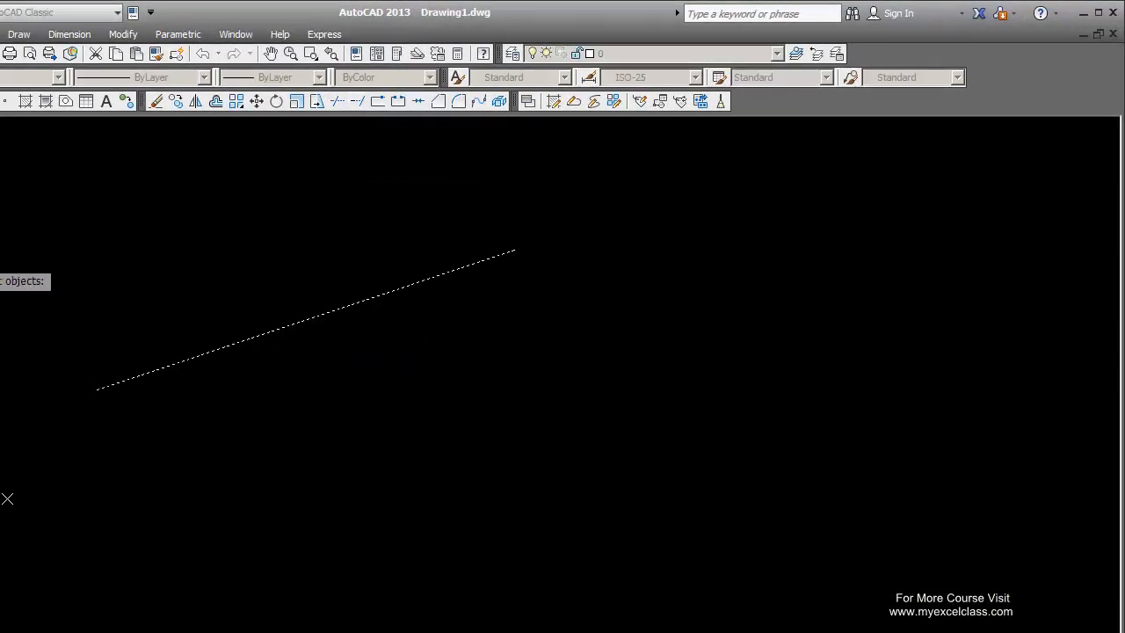
{"action": "key", "text": "Return"}
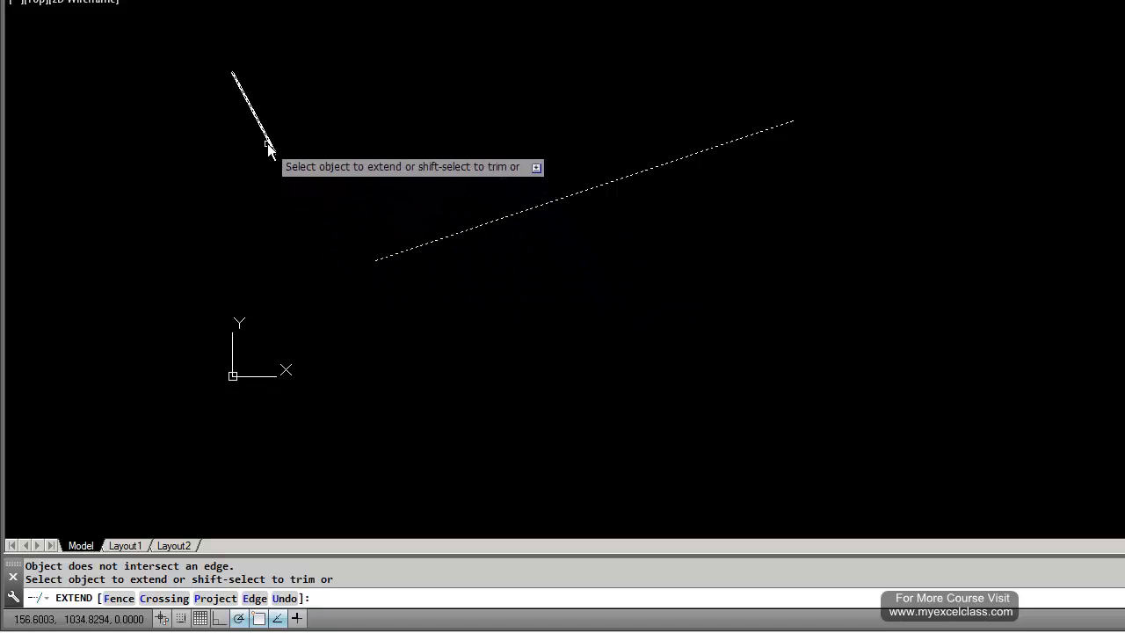
{"action": "key", "text": "Escape"}
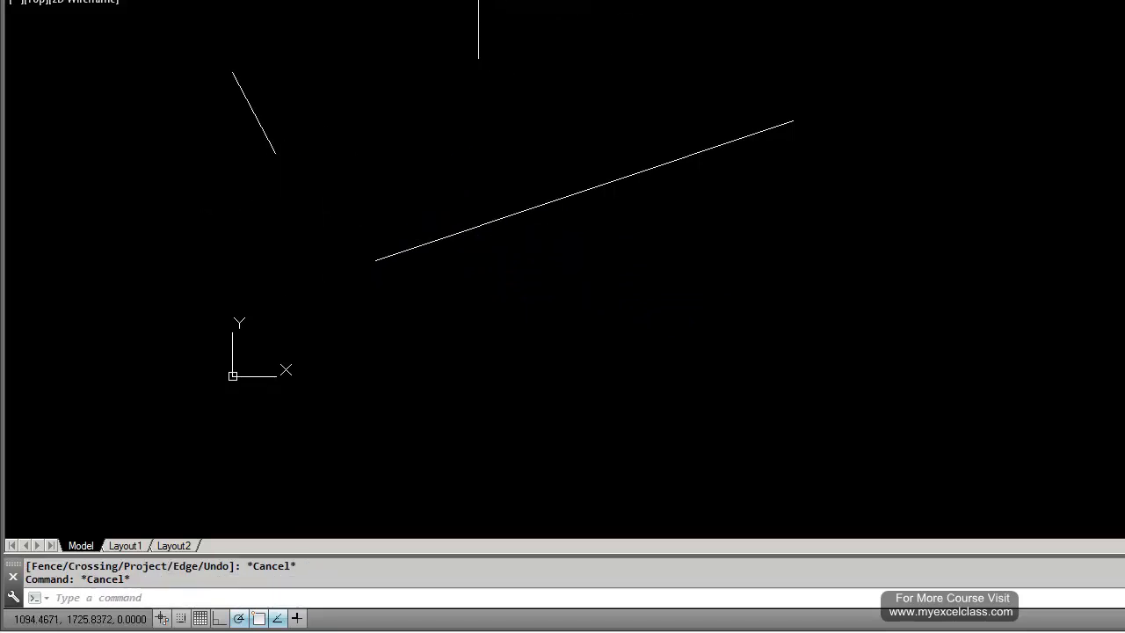
- Erase the short line beside the long rising line
{"action": "key", "text": "Delete"}
{"action": "left_click", "coordinate": [263, 130]}
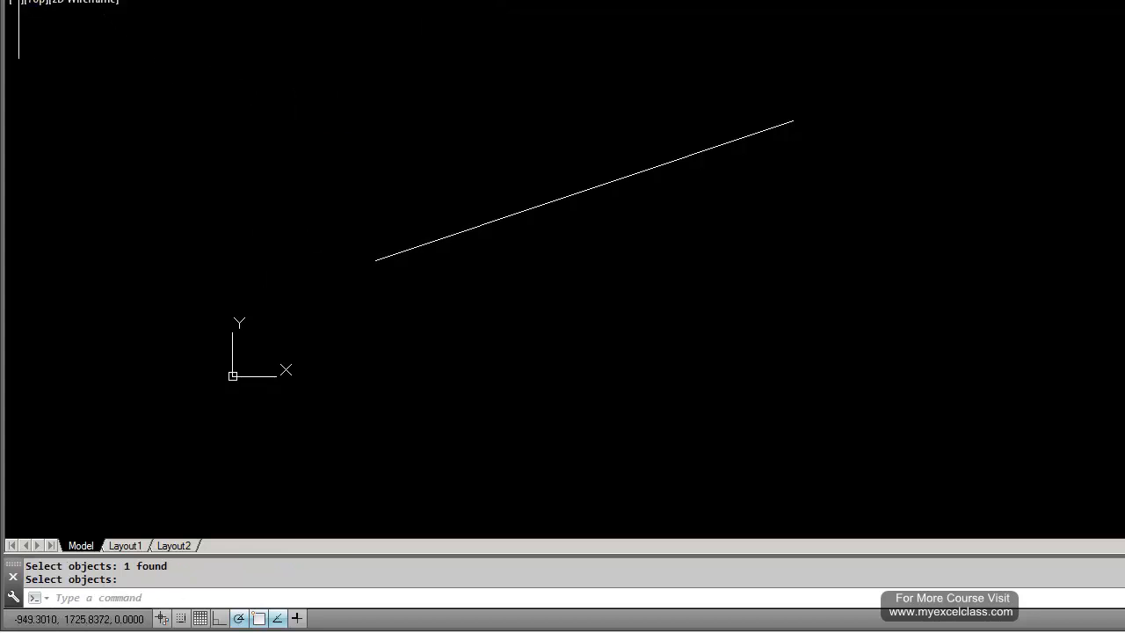
{"action": "key", "text": "Return"}
- Draw a steep line about 870 units long at 67° below the long line, ending just short of it
{"action": "key", "text": "l"}
{"action": "key", "text": "Return"}
{"action": "left_click", "coordinate": [495, 419]}
{"action": "left_click", "coordinate": [571, 238]}
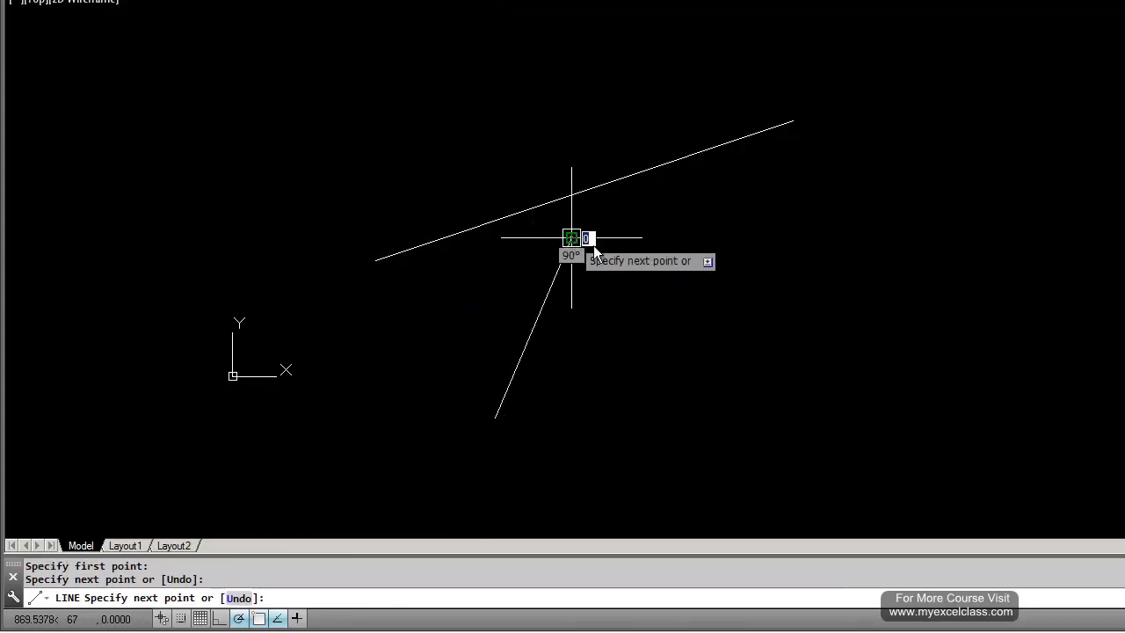
{"action": "key", "text": "Return"}
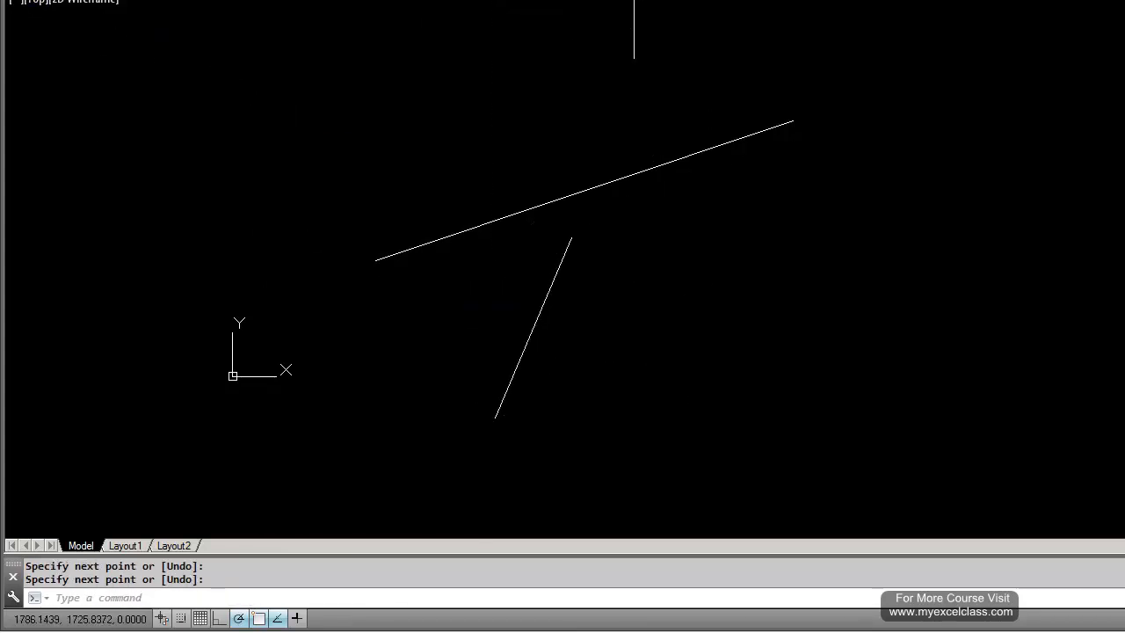
- Extend the upper end of the steep line to the long line, with both lines as boundary edges, and end the command
{"action": "left_click", "coordinate": [640, 0]}
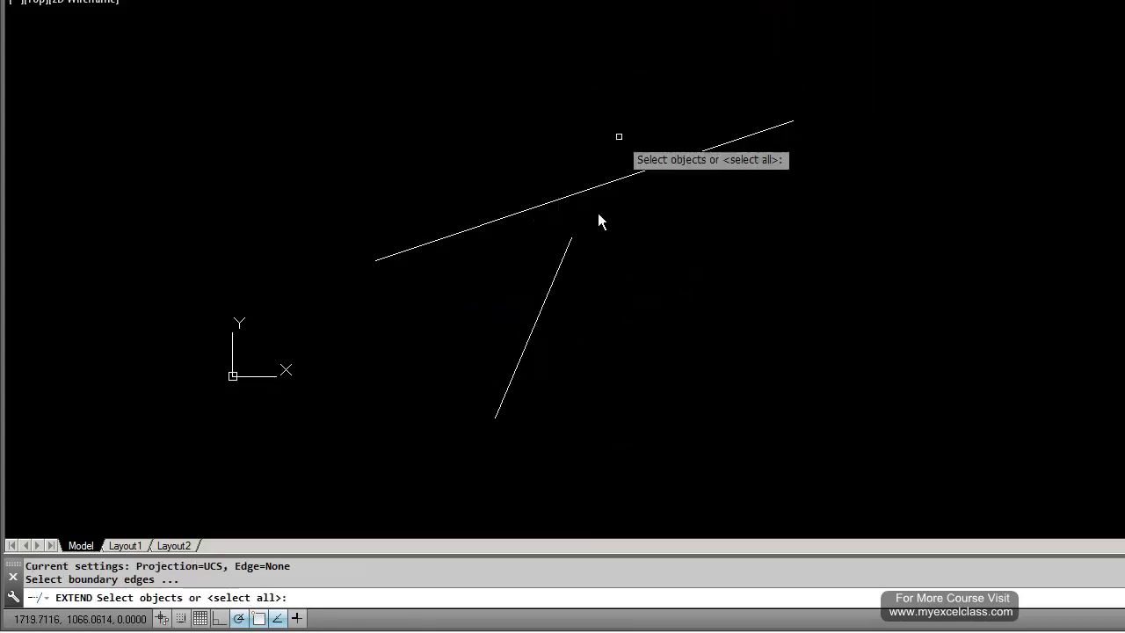
{"action": "left_click", "coordinate": [559, 270]}
{"action": "left_click", "coordinate": [555, 203]}
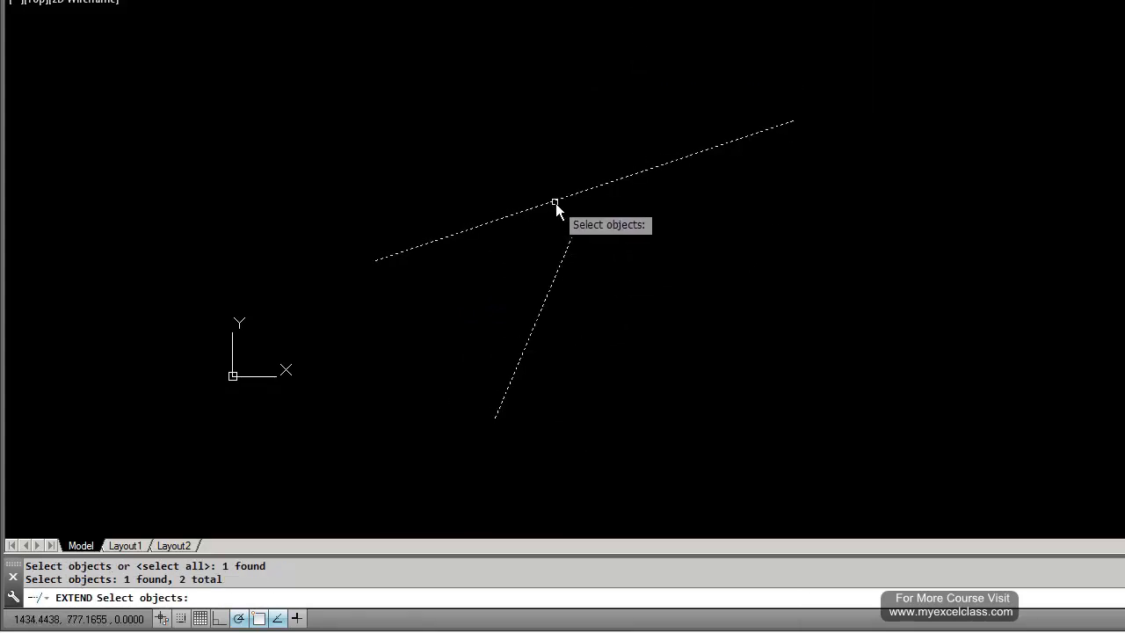
{"action": "key", "text": "Return"}
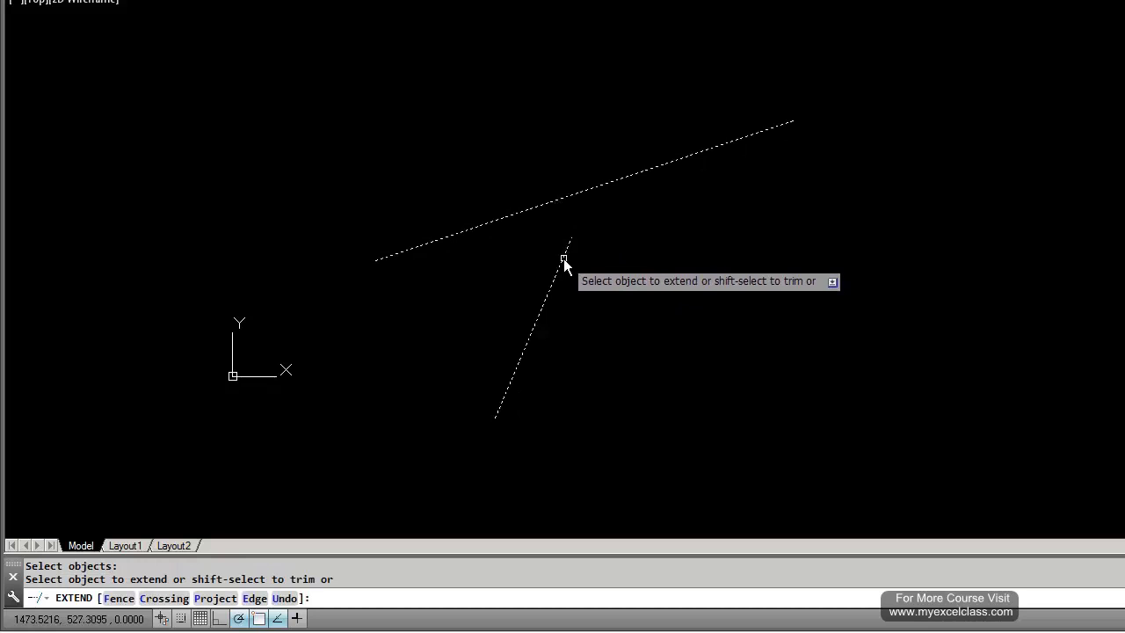
{"action": "left_click", "coordinate": [563, 259]}
{"action": "key", "text": "Escape"}
{"action": "key", "text": "Escape"}
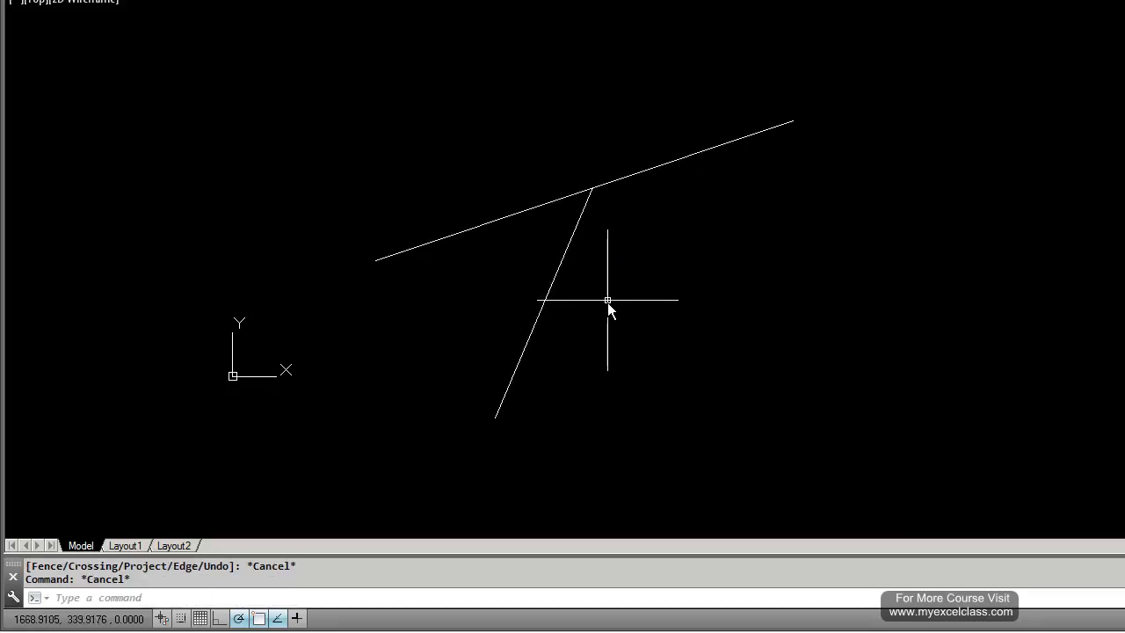
- Erase the extended steep line and the long rising line one after the other
{"action": "left_click", "coordinate": [440, 0]}
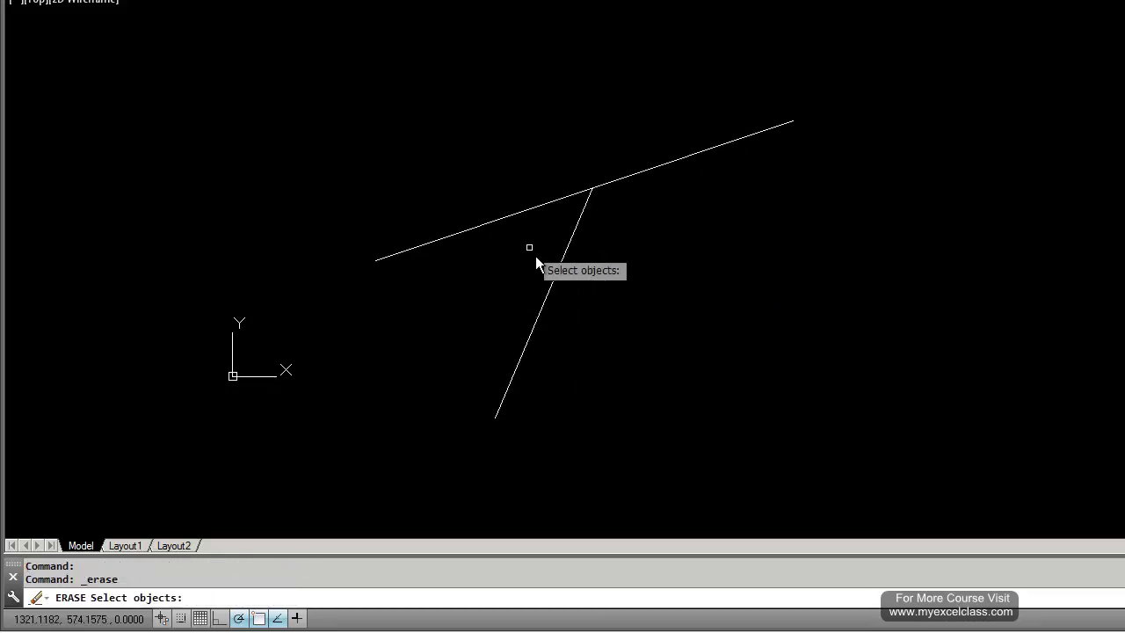
{"action": "left_click", "coordinate": [557, 269]}
{"action": "key", "text": "Return"}
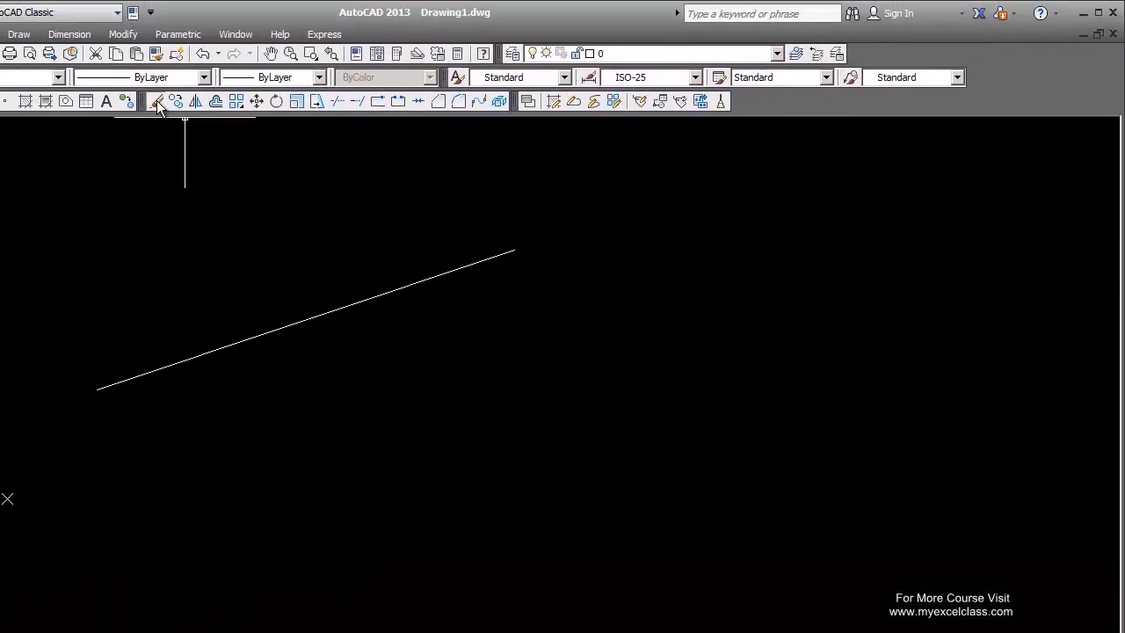
{"action": "left_click", "coordinate": [156, 100]}
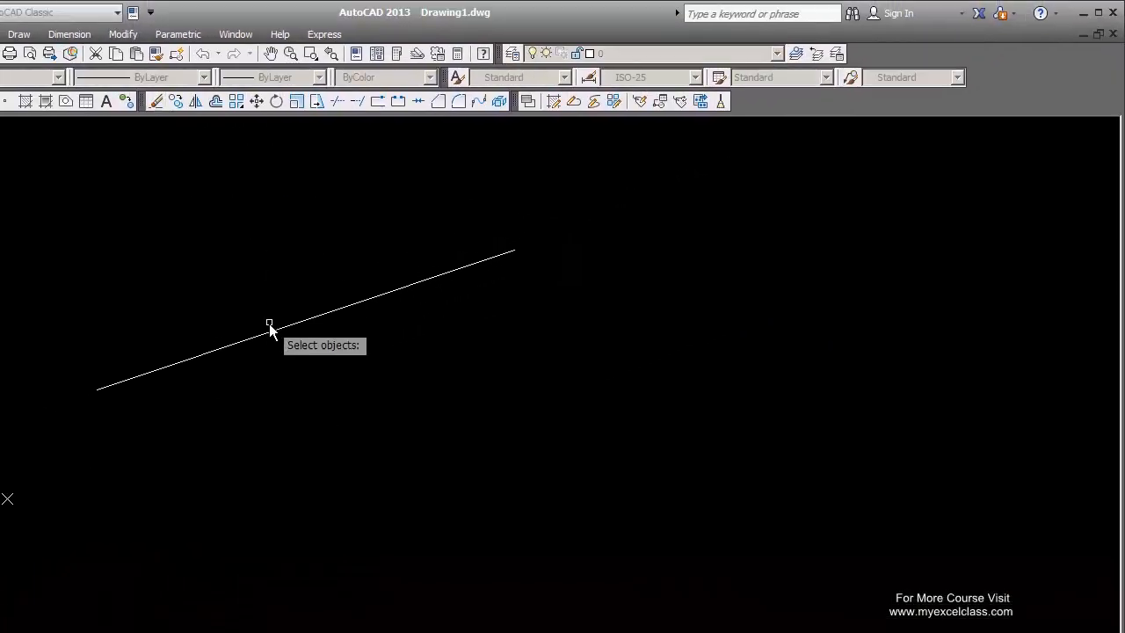
{"action": "left_click", "coordinate": [269, 332]}
{"action": "key", "text": "Return"}
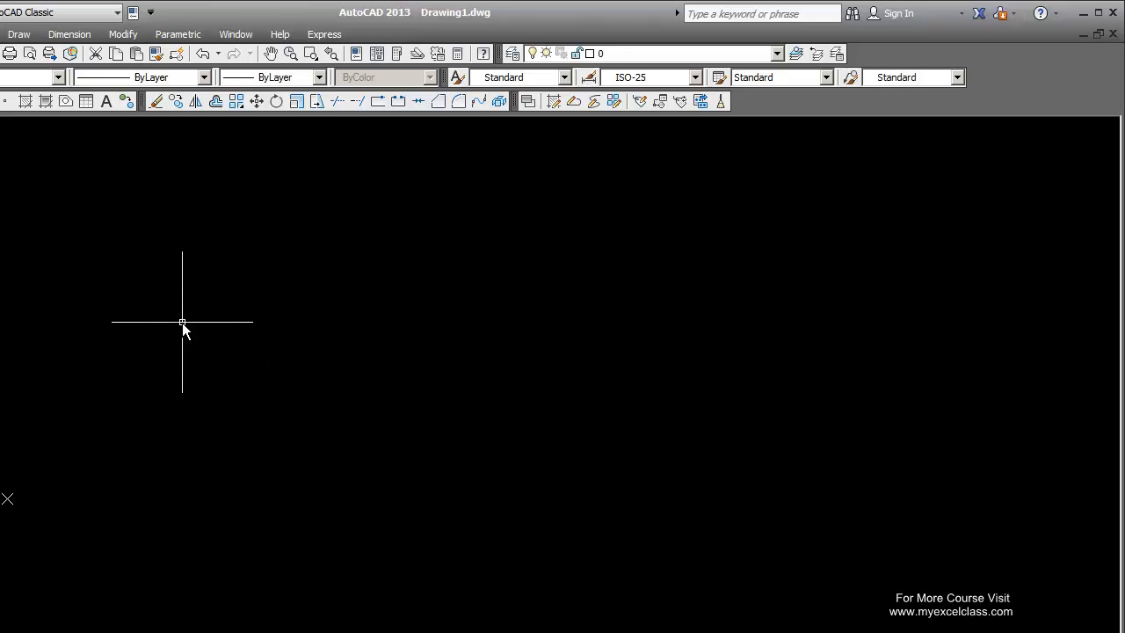
- Draw a single line about 1388 units long rising to the right at 21°
{"action": "left_click", "coordinate": [122, 36]}
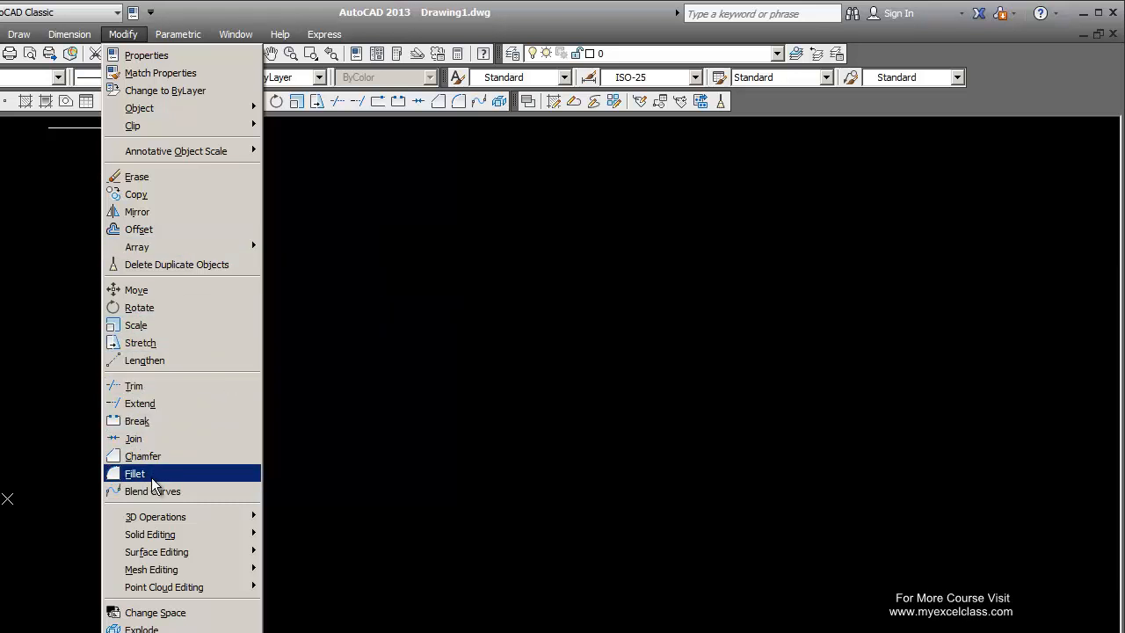
{"action": "left_click", "coordinate": [149, 362]}
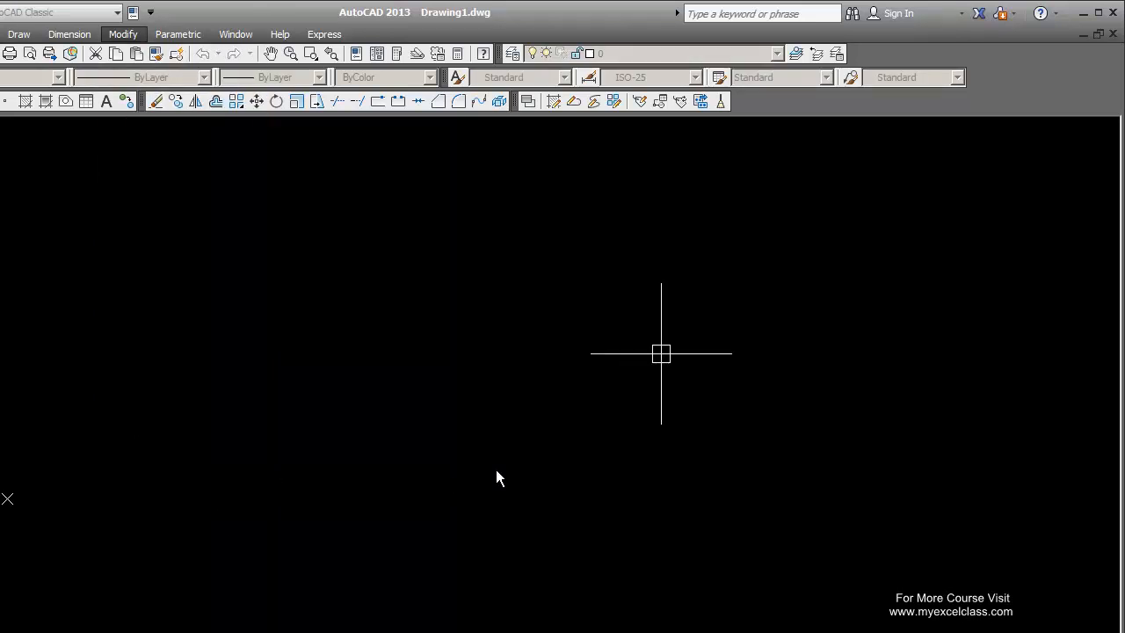
{"action": "left_click", "coordinate": [256, 381]}
{"action": "left_click", "coordinate": [548, 271]}
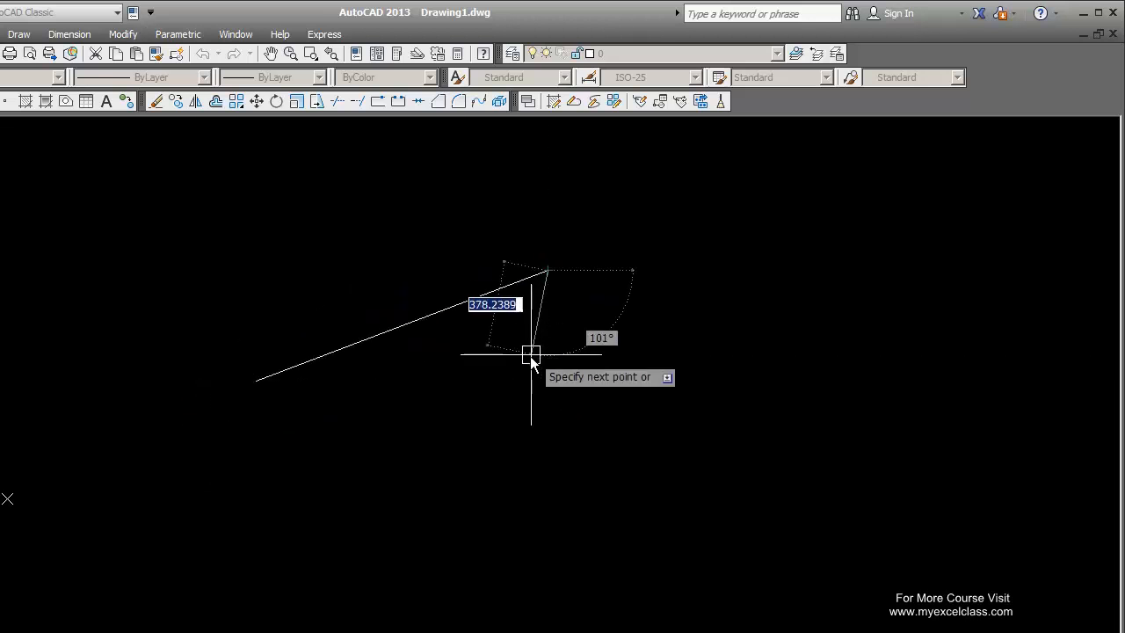
{"action": "key", "text": "Escape"}
- Try grip stretching the line's upper-right end about 956 units along its own 21° direction
{"action": "left_click", "coordinate": [479, 300]}
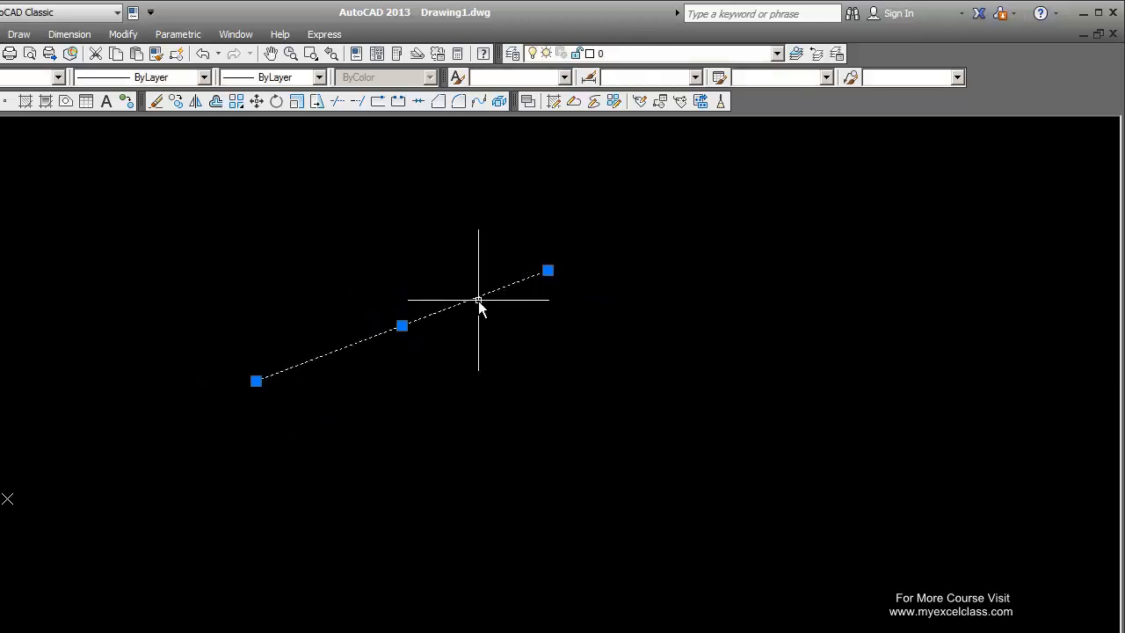
{"action": "left_click", "coordinate": [547, 271]}
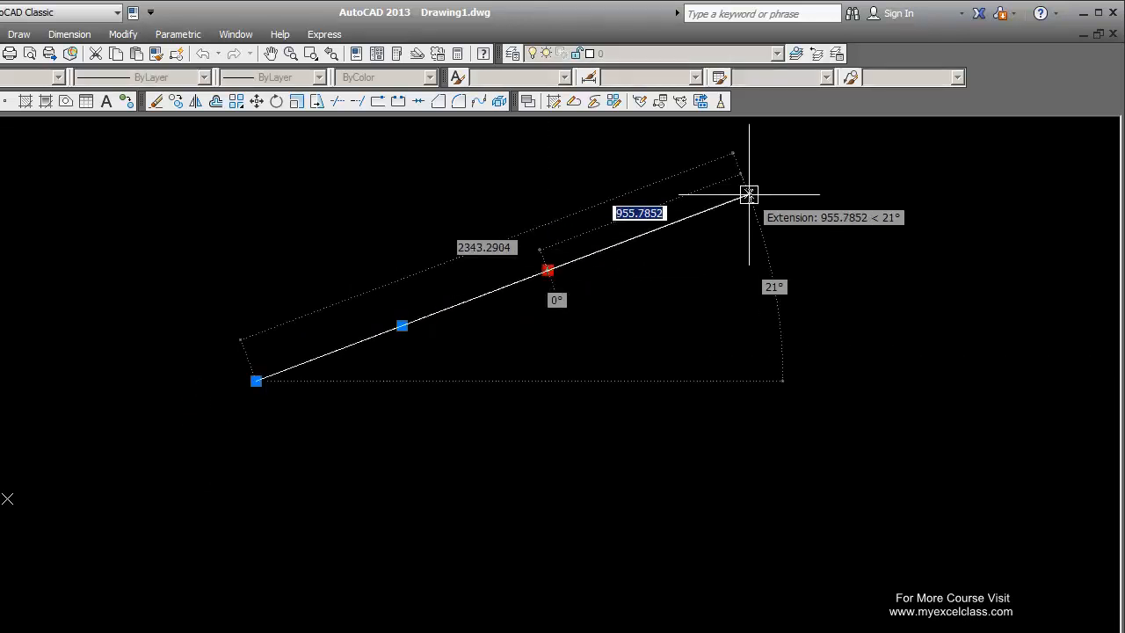
{"action": "key", "text": "Escape"}
{"action": "key", "text": "Escape"}
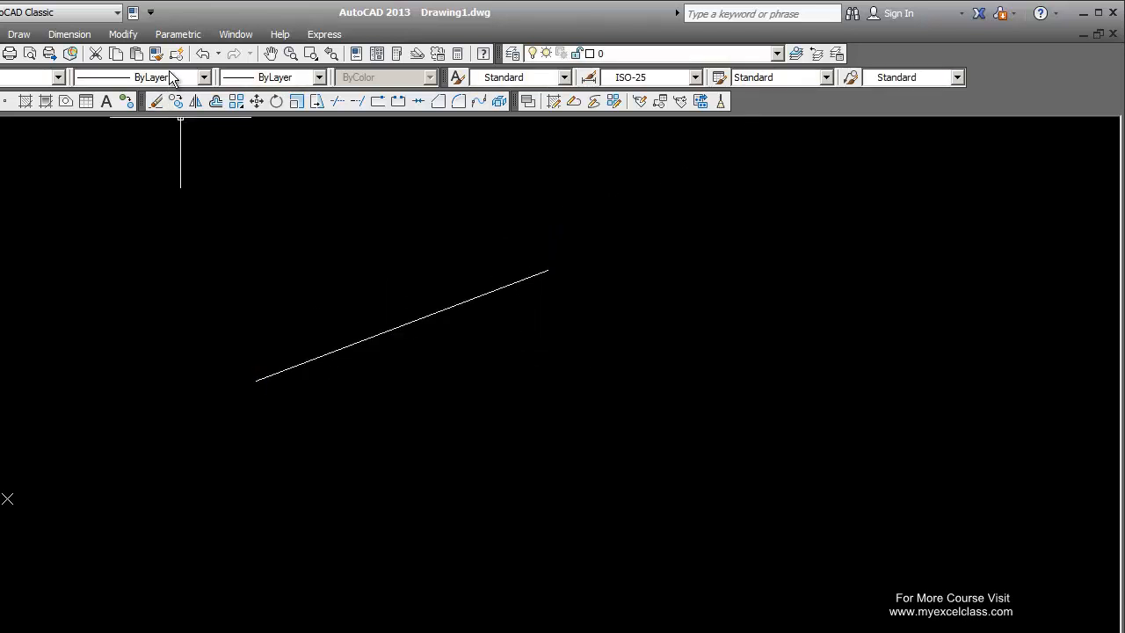
- Check the line's current length with the Lengthen command and leave the command
{"action": "left_click", "coordinate": [123, 34]}
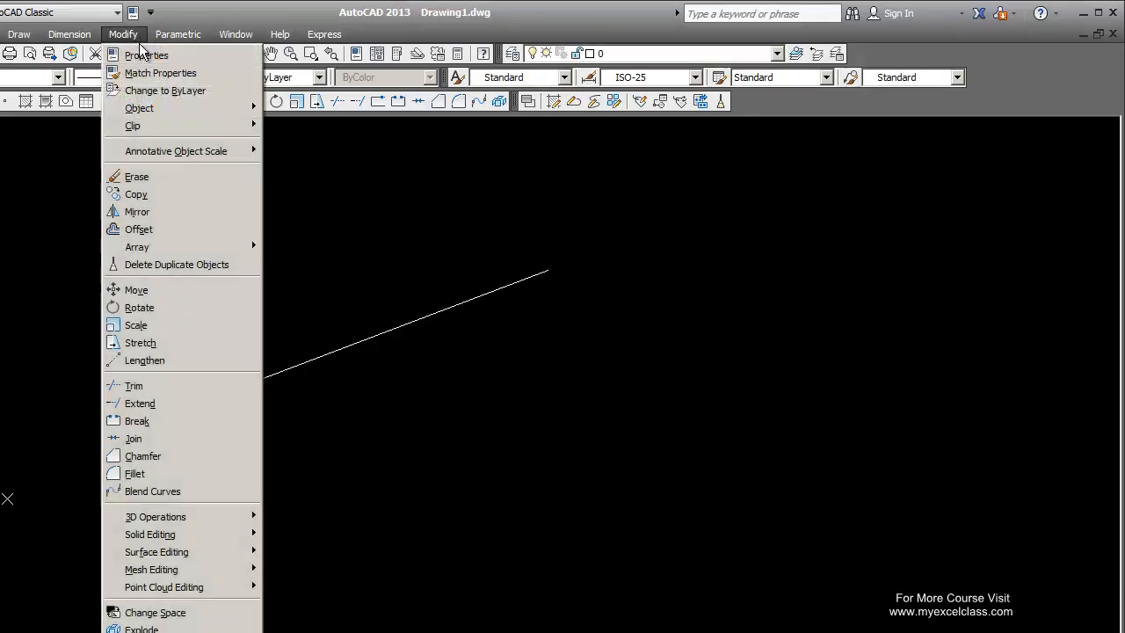
{"action": "left_click", "coordinate": [141, 359]}
{"action": "left_click", "coordinate": [337, 353]}
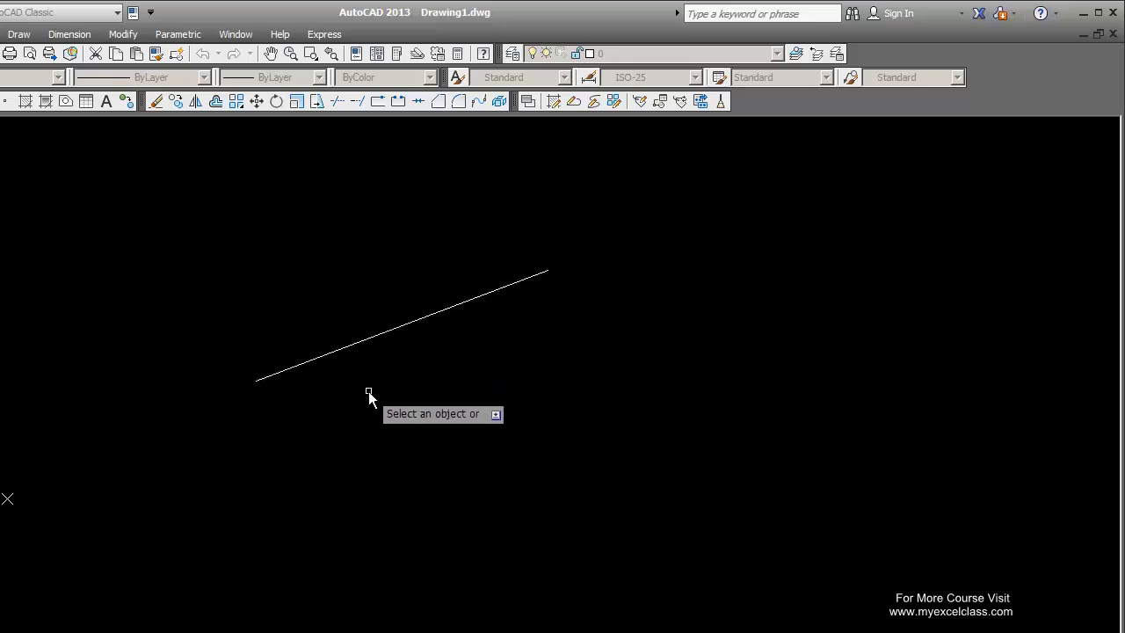
{"action": "key", "text": "Escape"}
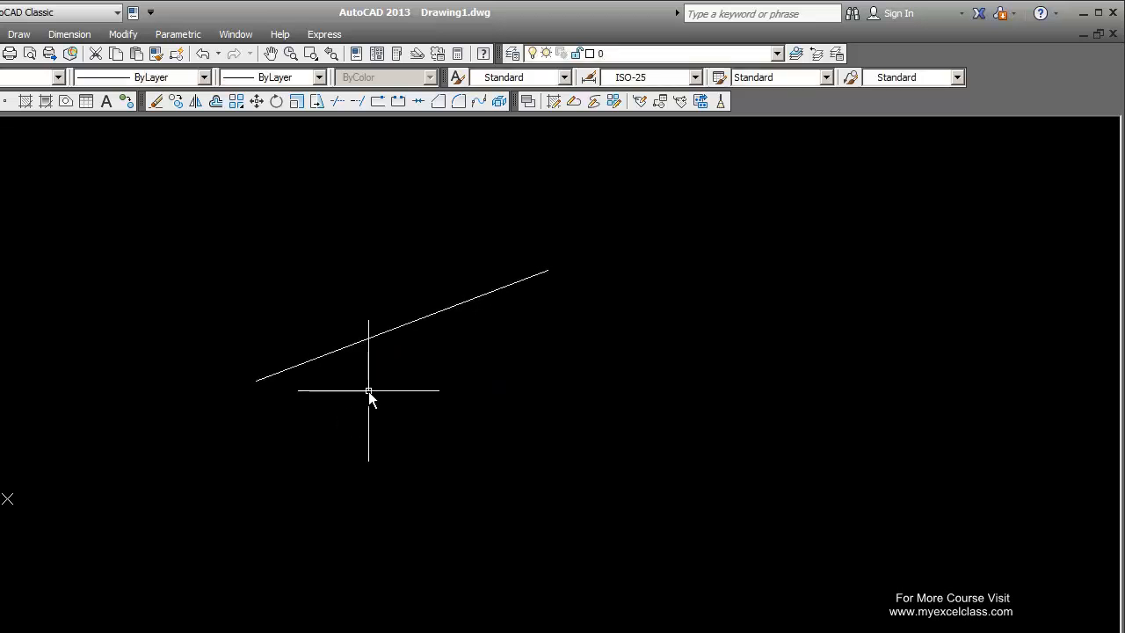
- Lengthen the line at its upper-right end by a delta of 50 with the Lengthen command's Delta option
{"action": "left_click", "coordinate": [110, 33]}
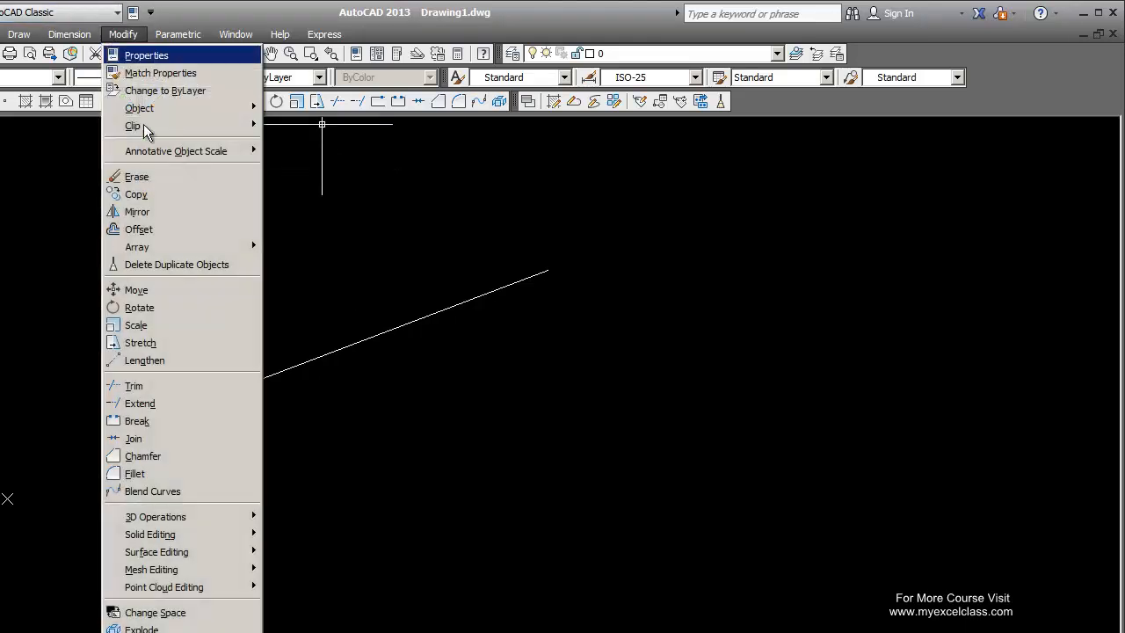
{"action": "left_click", "coordinate": [163, 362]}
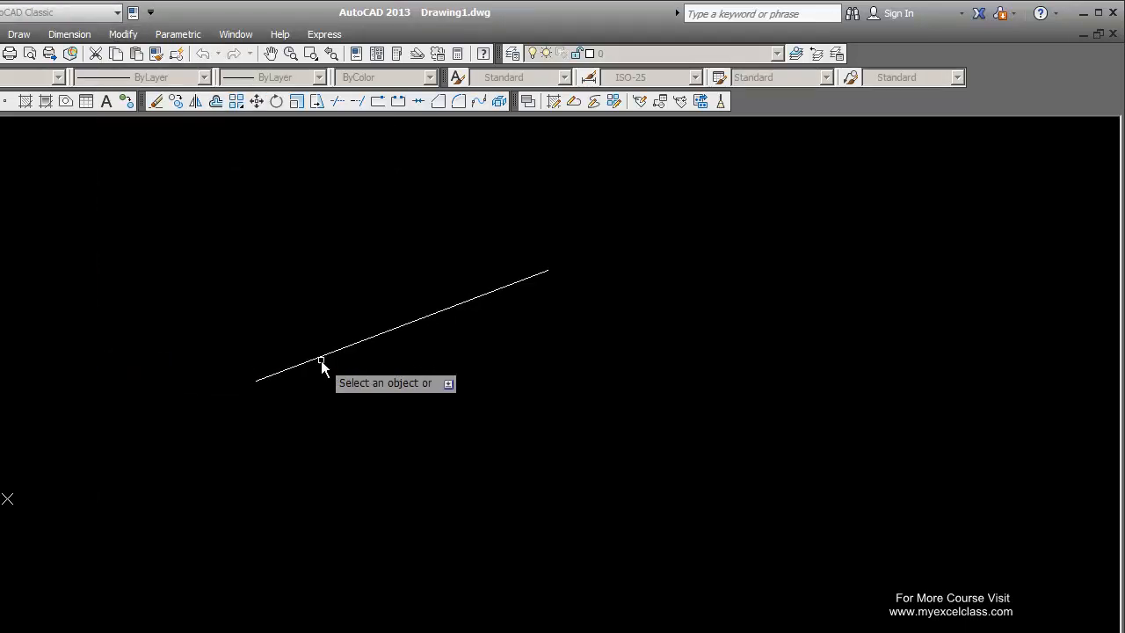
{"action": "type", "text": "de"}
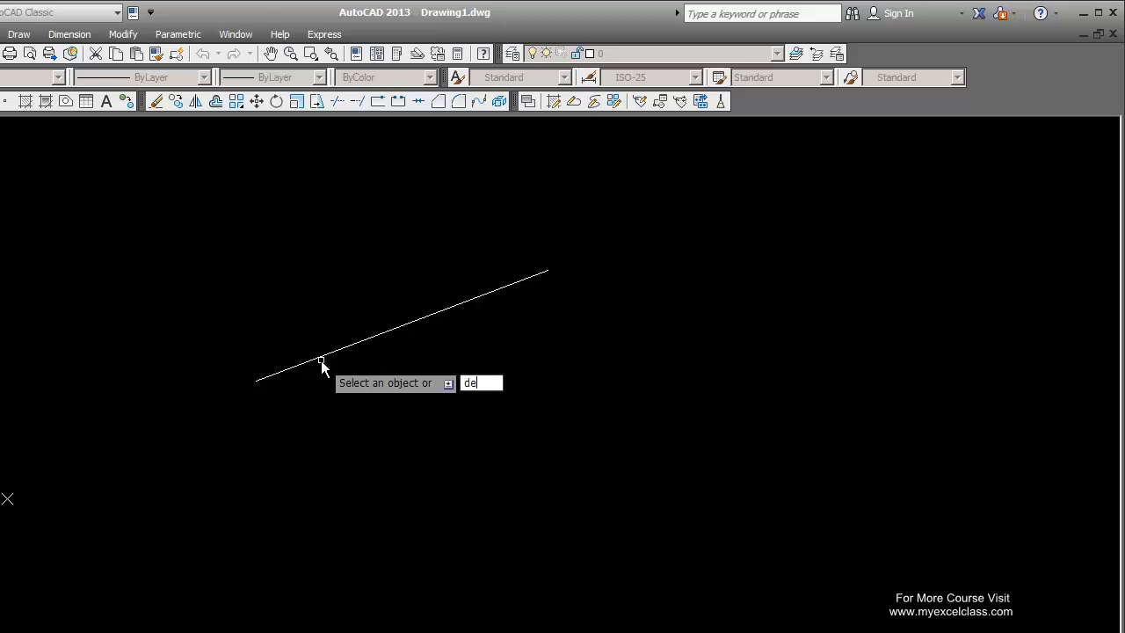
{"action": "type", "text": "lta"}
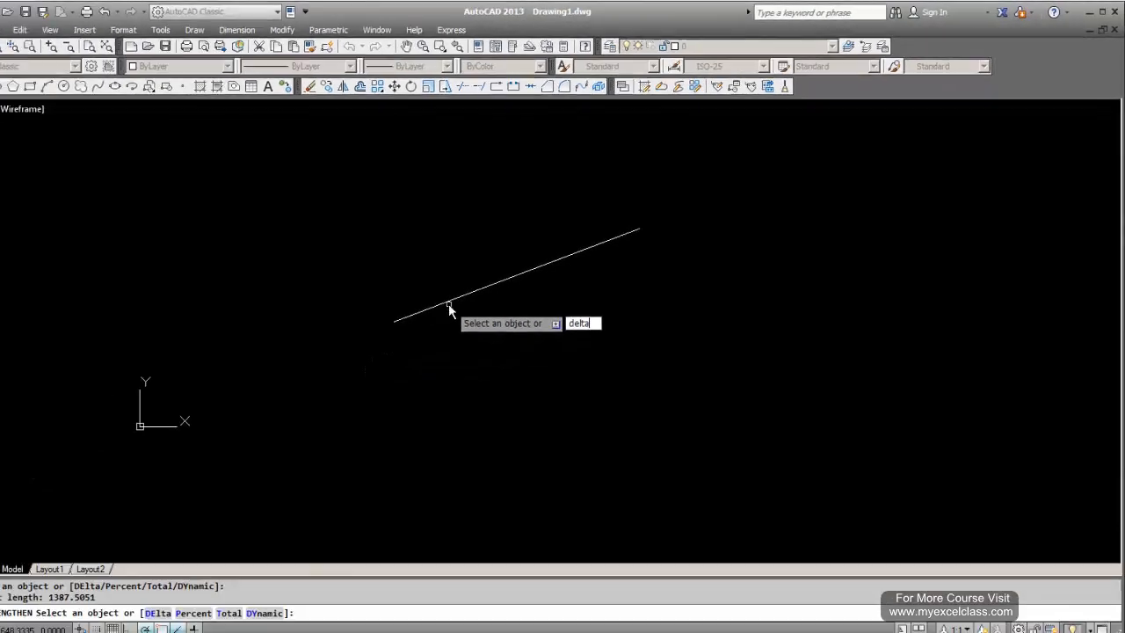
{"action": "key", "text": "Return"}
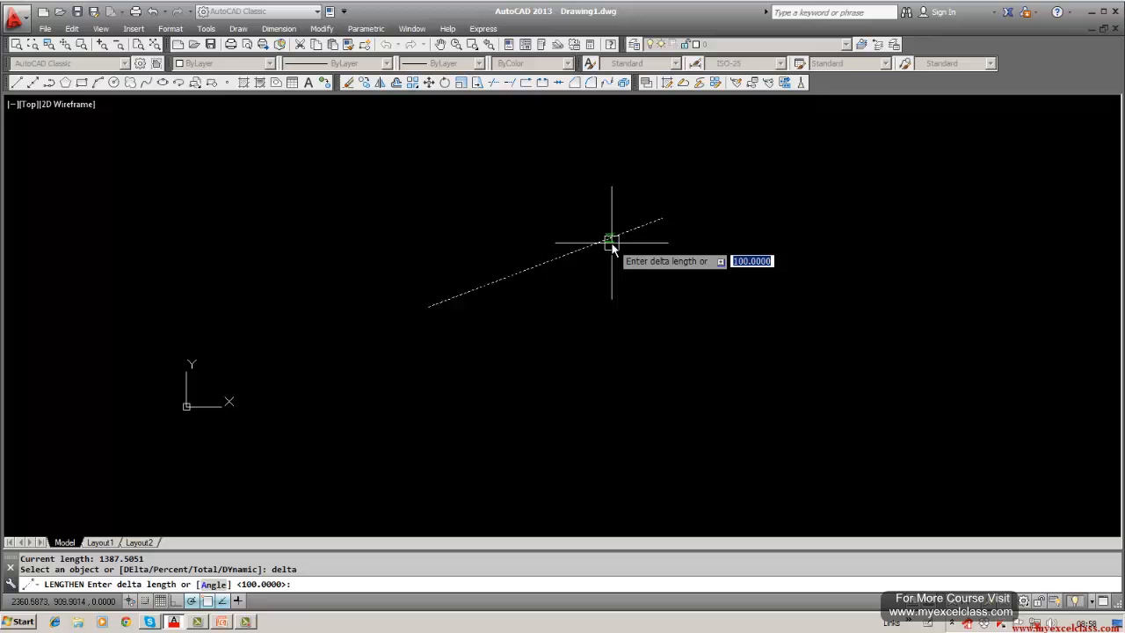
{"action": "type", "text": "50"}
{"action": "key", "text": "Return"}
{"action": "left_click", "coordinate": [620, 237]}
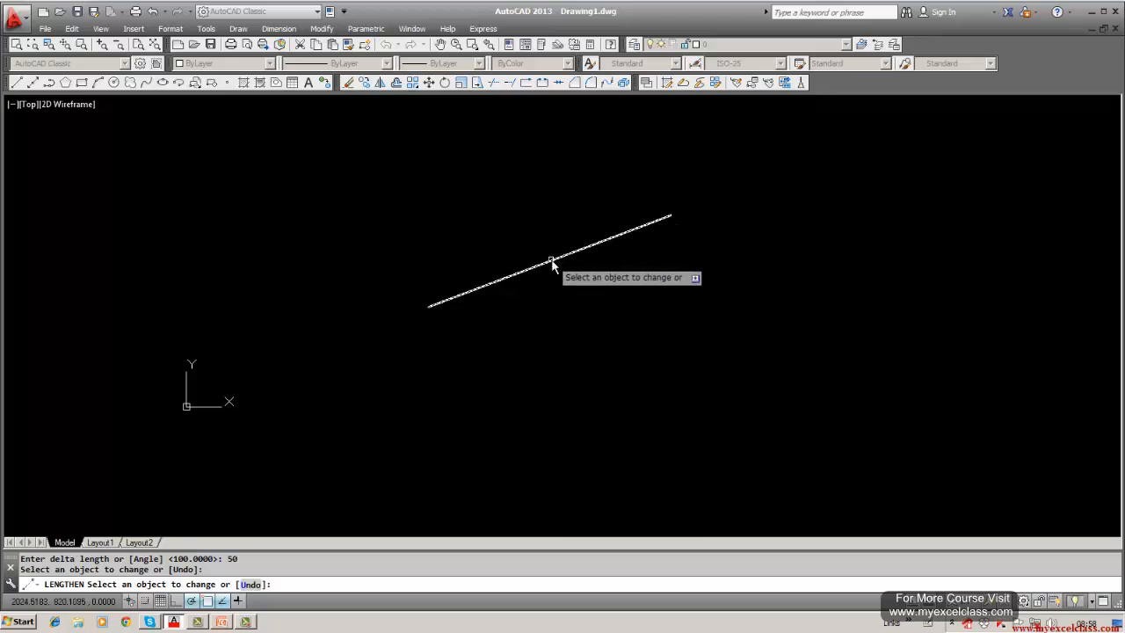
{"action": "key", "text": "Escape"}
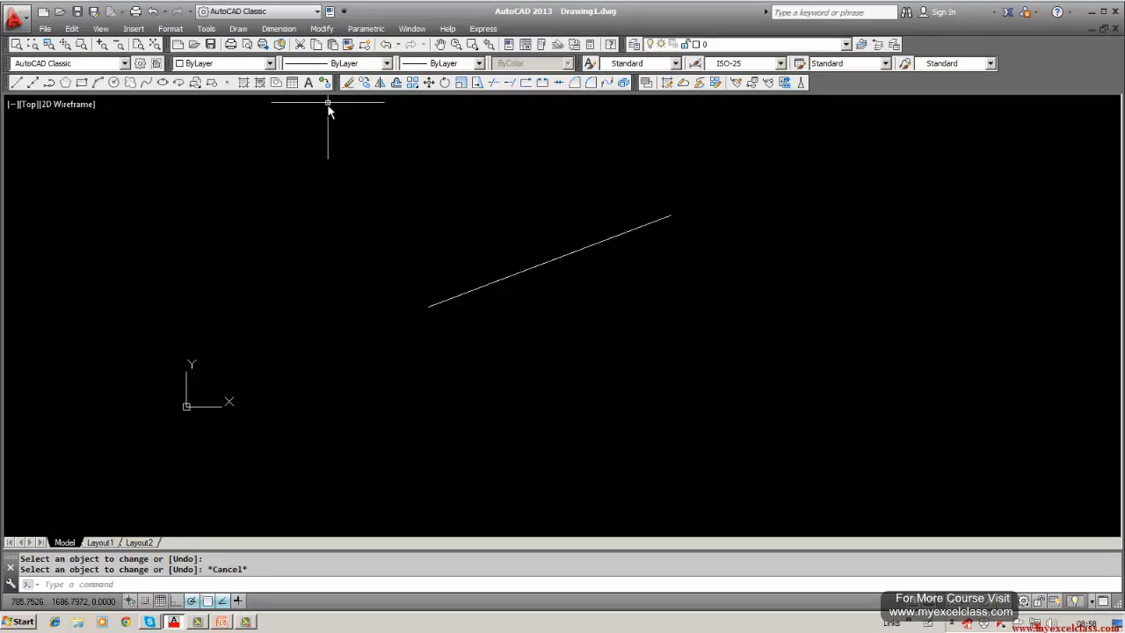
- Check the line's current length with Lengthen and extend its upper-right end by a delta of 100
{"action": "left_click", "coordinate": [316, 34]}
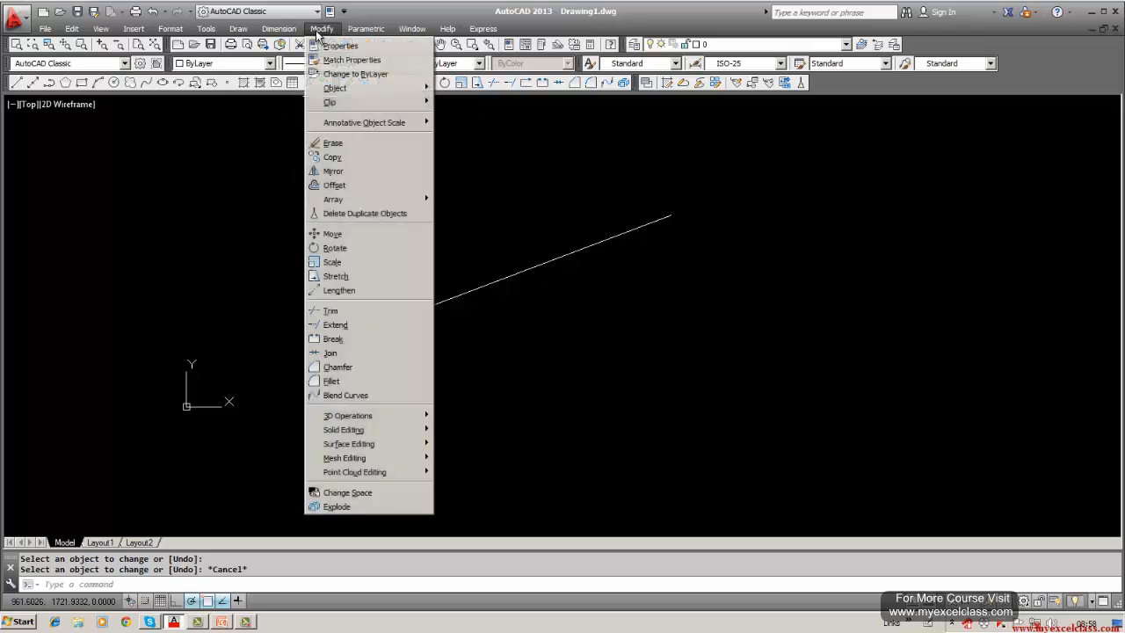
{"action": "left_click", "coordinate": [329, 293]}
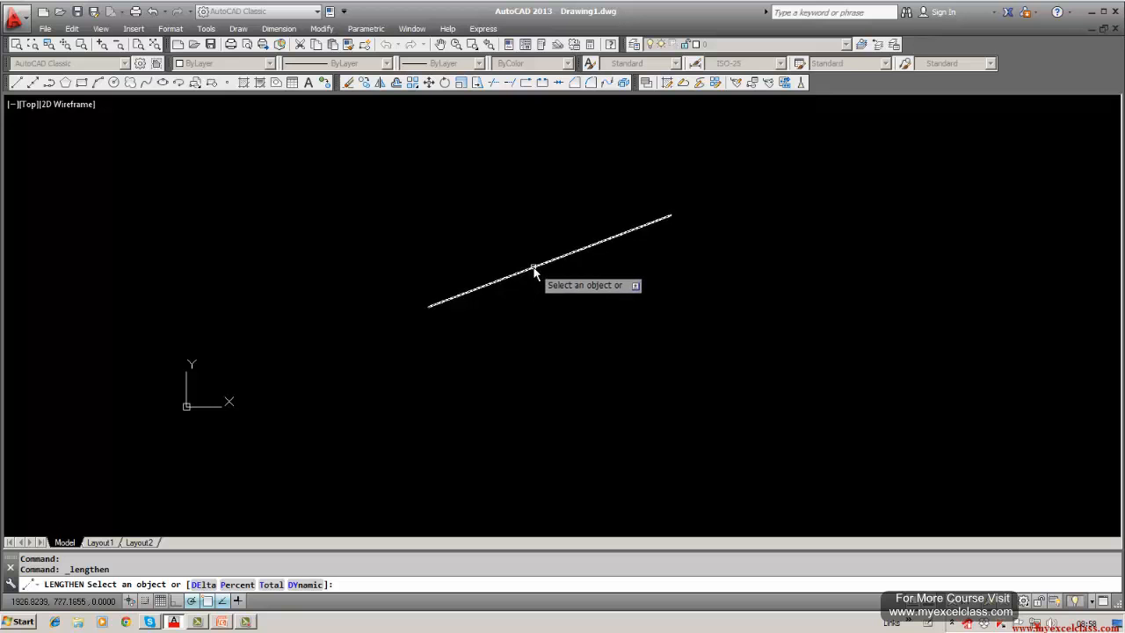
{"action": "left_click", "coordinate": [609, 242]}
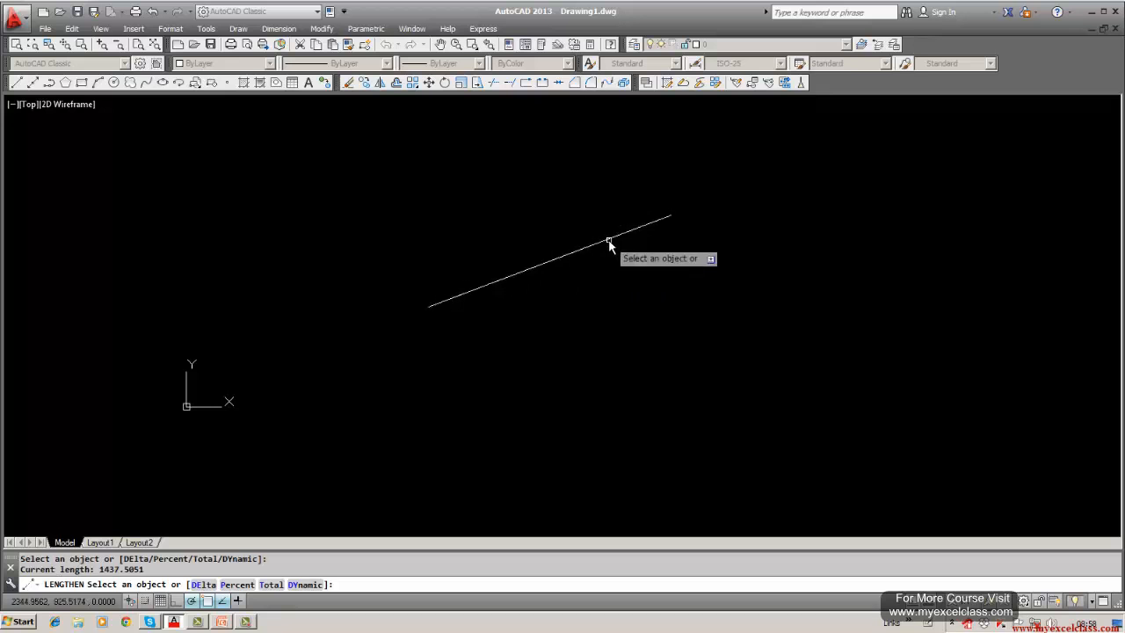
{"action": "type", "text": "delta"}
{"action": "key", "text": "Return"}
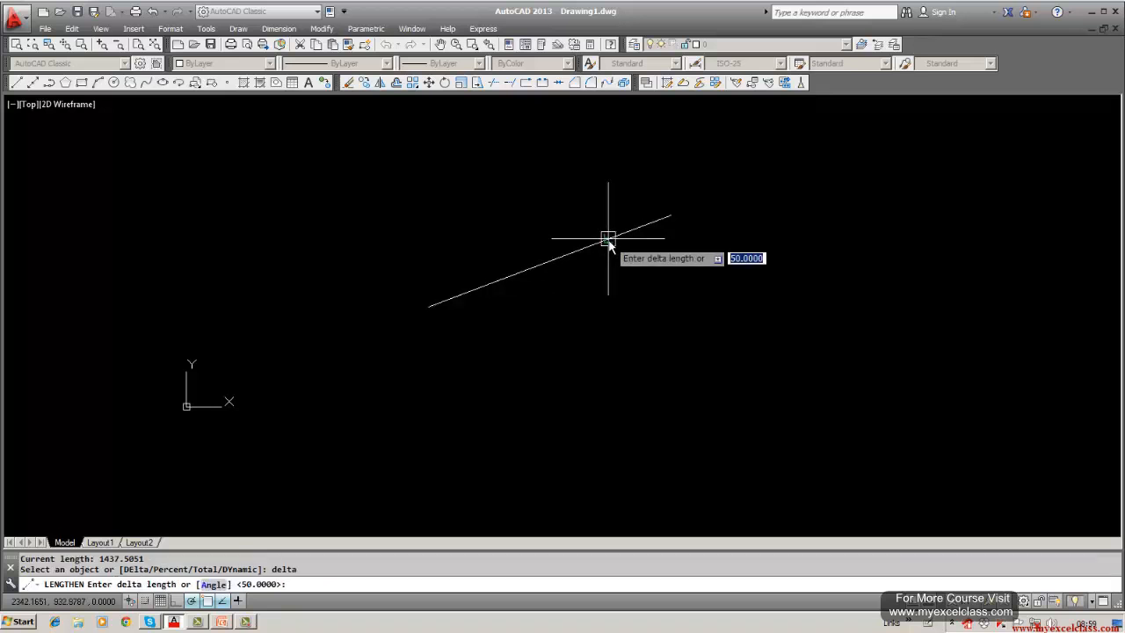
{"action": "type", "text": "100"}
{"action": "key", "text": "Return"}
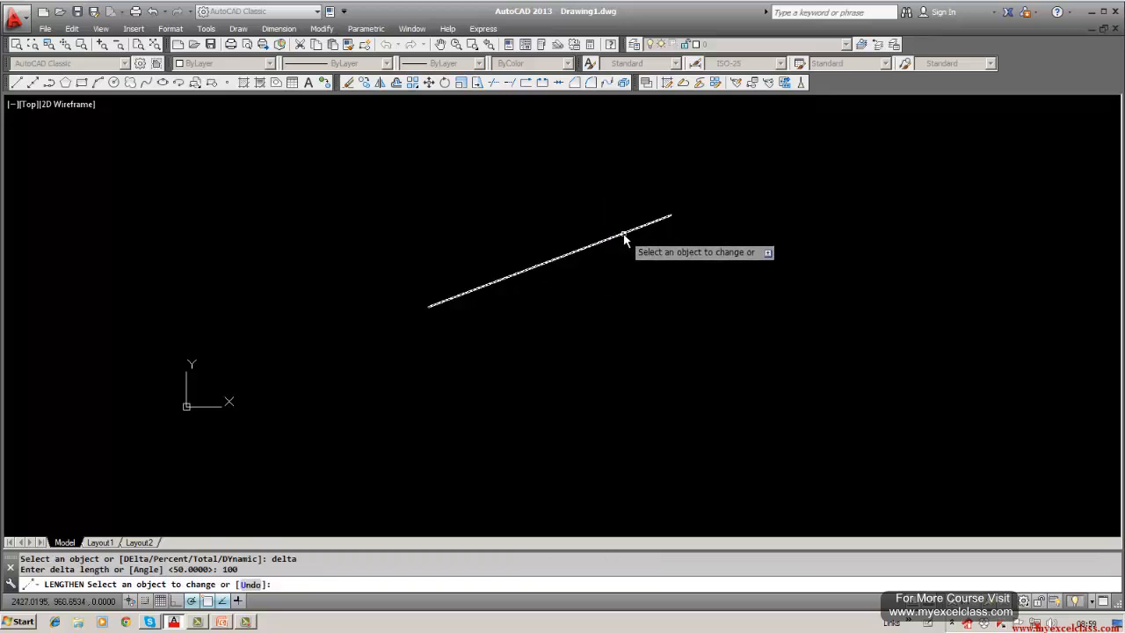
{"action": "left_click", "coordinate": [623, 236]}
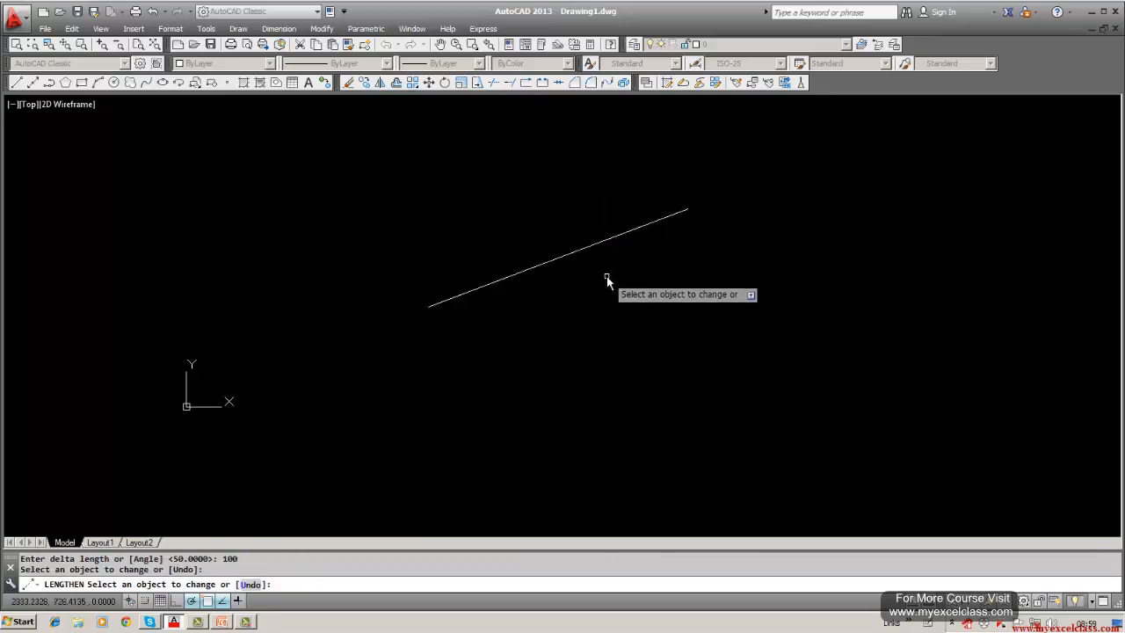
{"action": "key", "text": "Escape"}
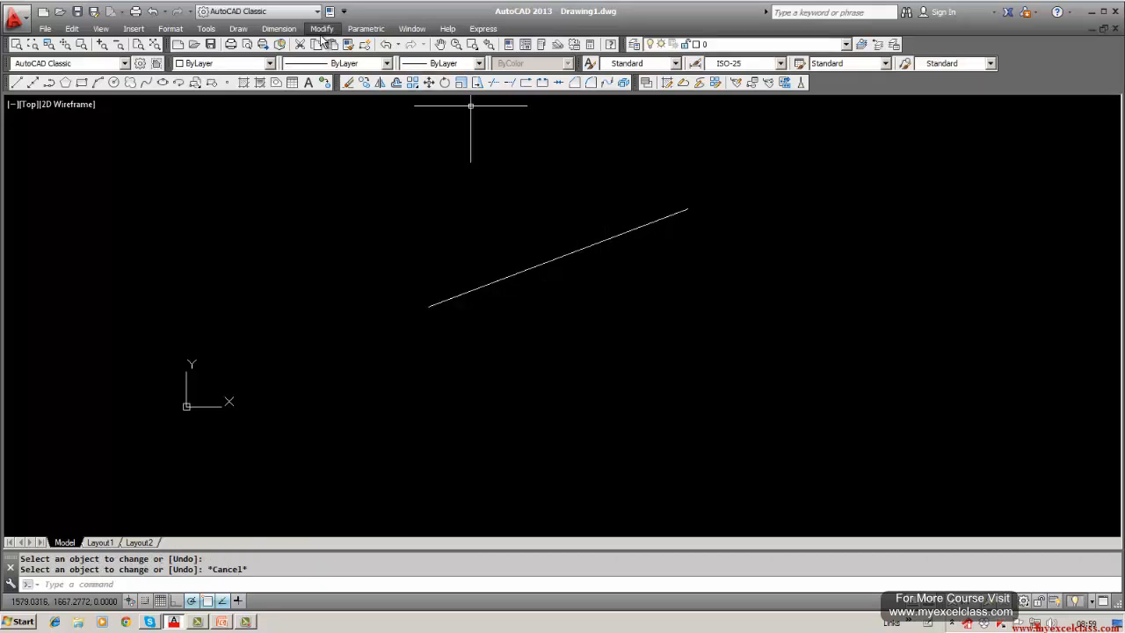
- Check the line's length with Lengthen and shorten it from the upper-right end to 40 percent using the Percent option
{"action": "left_click", "coordinate": [294, 32]}
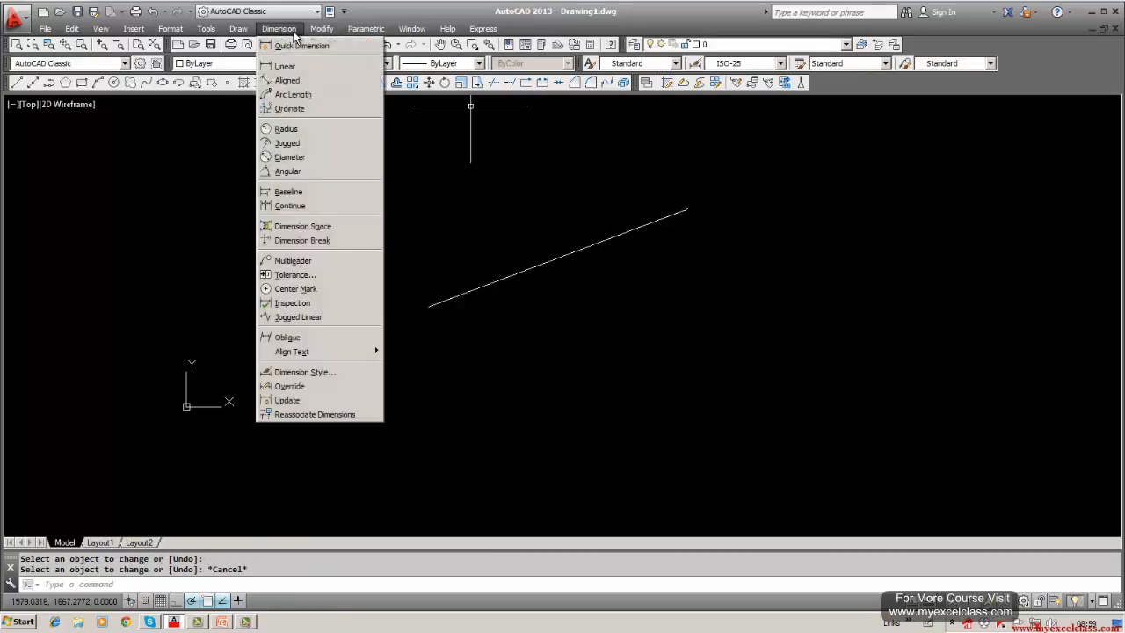
{"action": "left_click", "coordinate": [510, 180]}
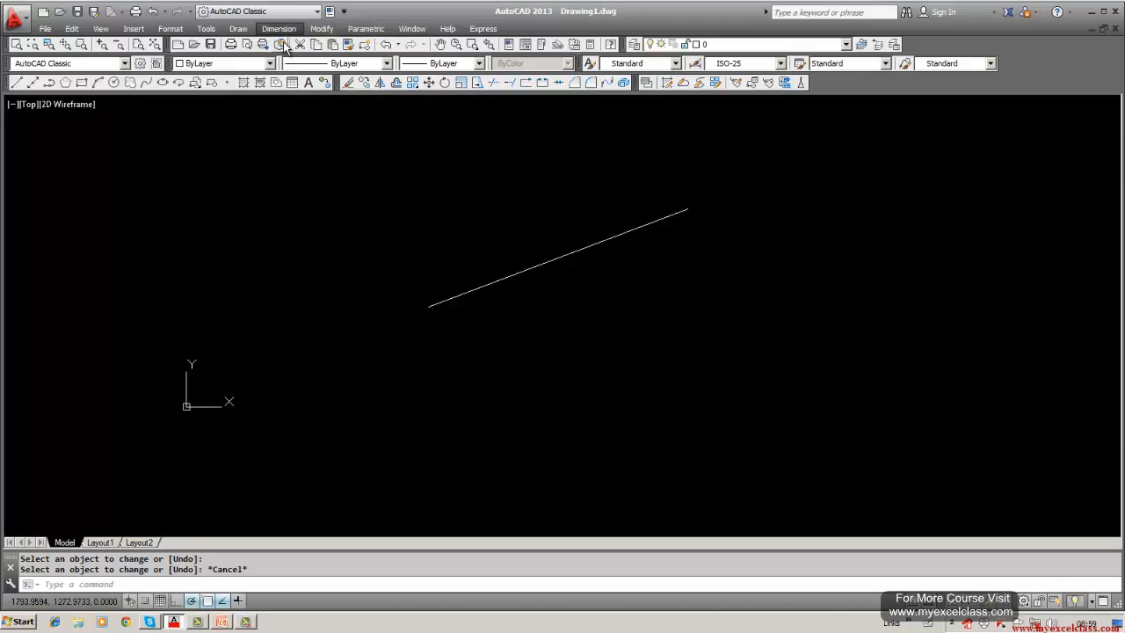
{"action": "left_click", "coordinate": [318, 29]}
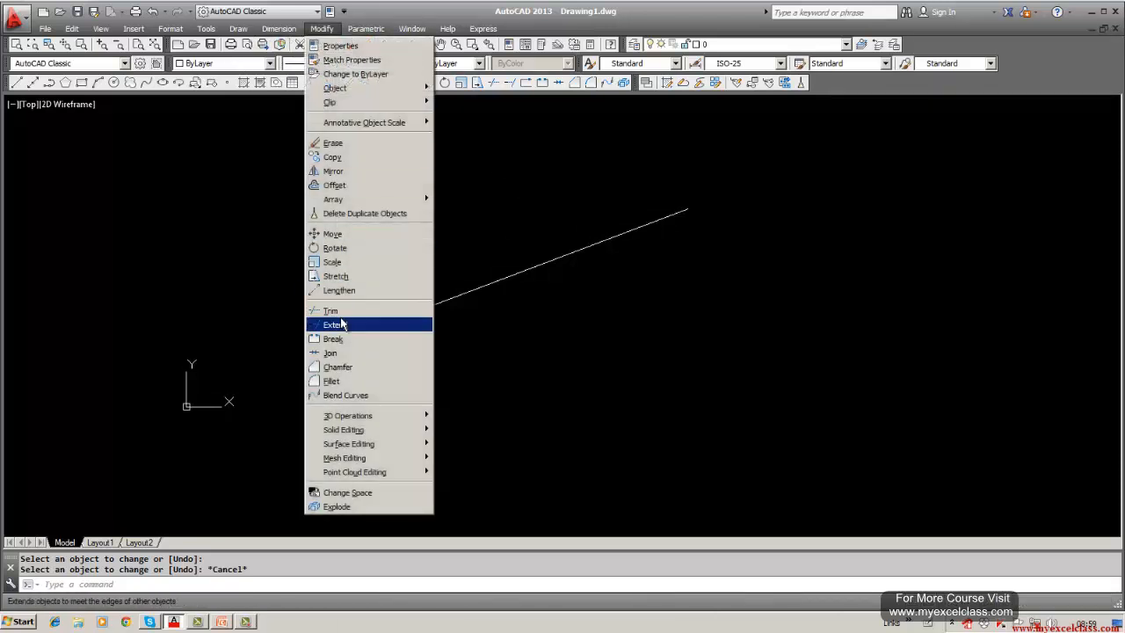
{"action": "left_click", "coordinate": [338, 289]}
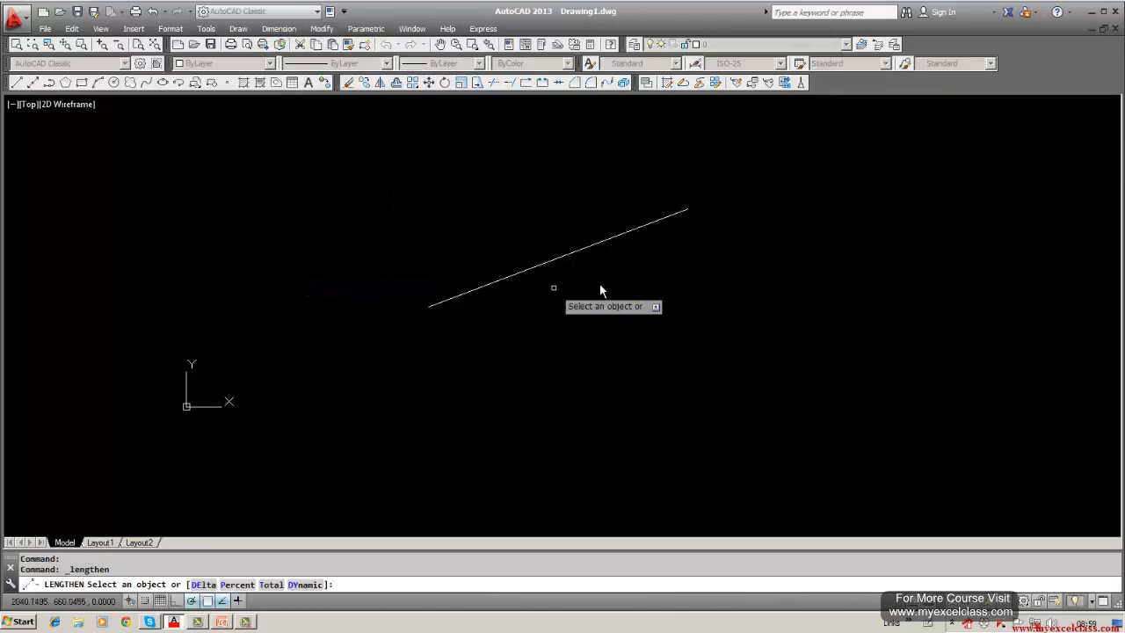
{"action": "left_click", "coordinate": [613, 241]}
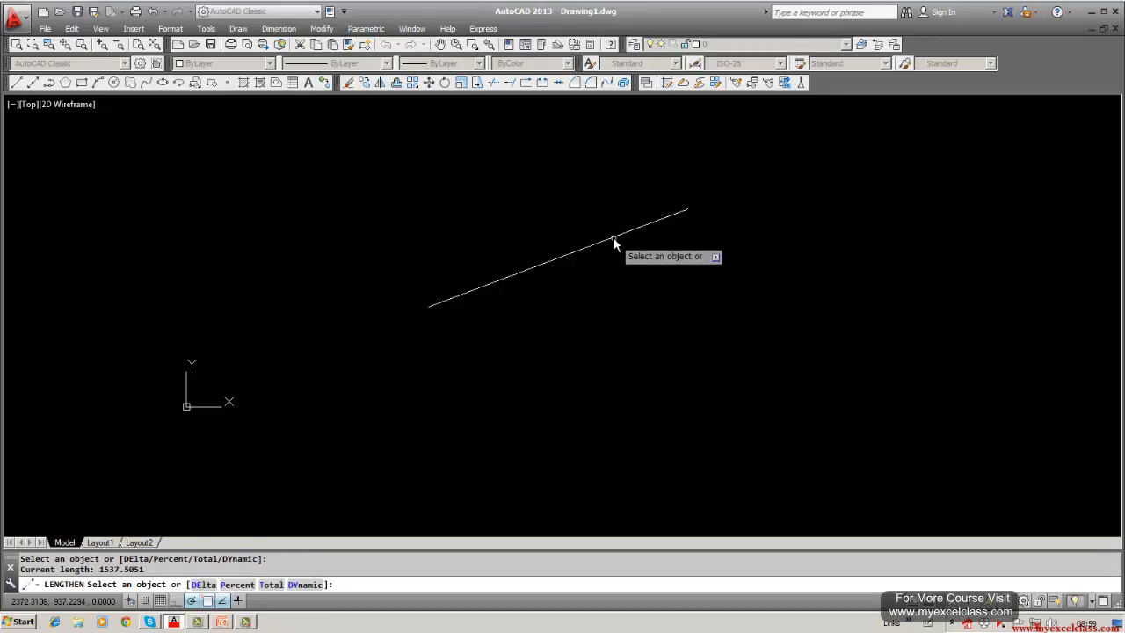
{"action": "type", "text": "percent"}
{"action": "key", "text": "Return"}
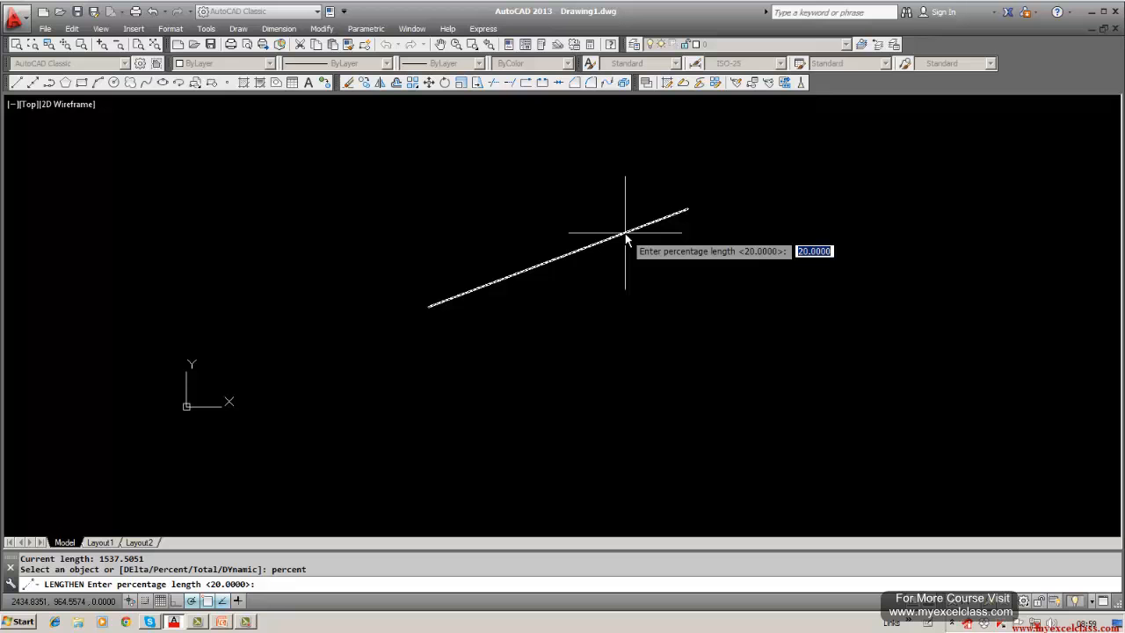
{"action": "type", "text": "40"}
{"action": "key", "text": "Return"}
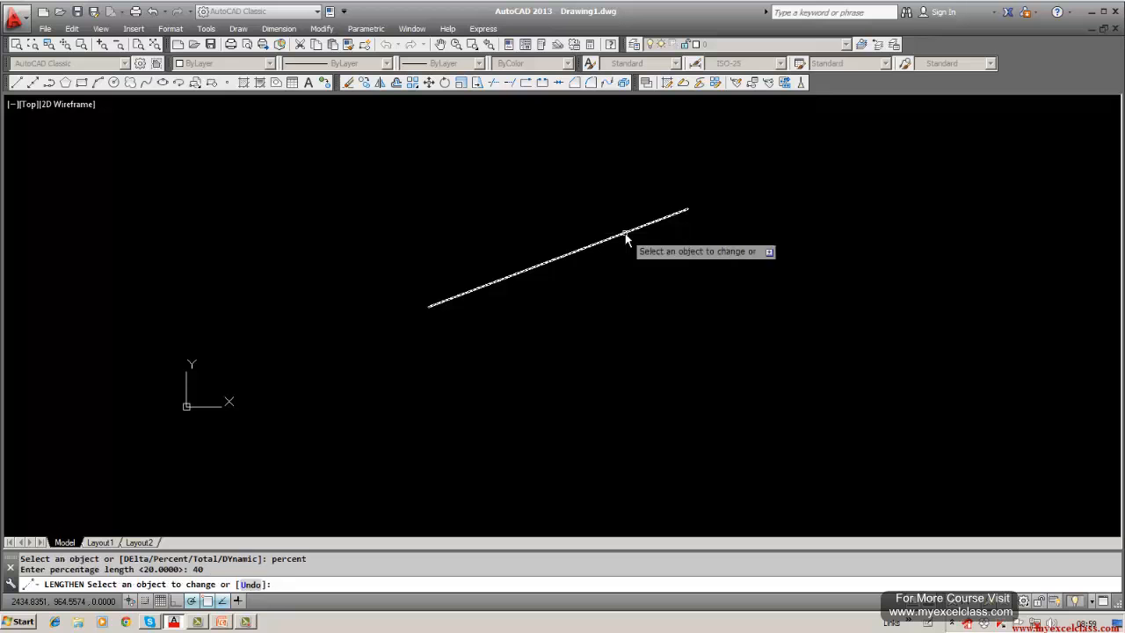
{"action": "left_click", "coordinate": [625, 235]}
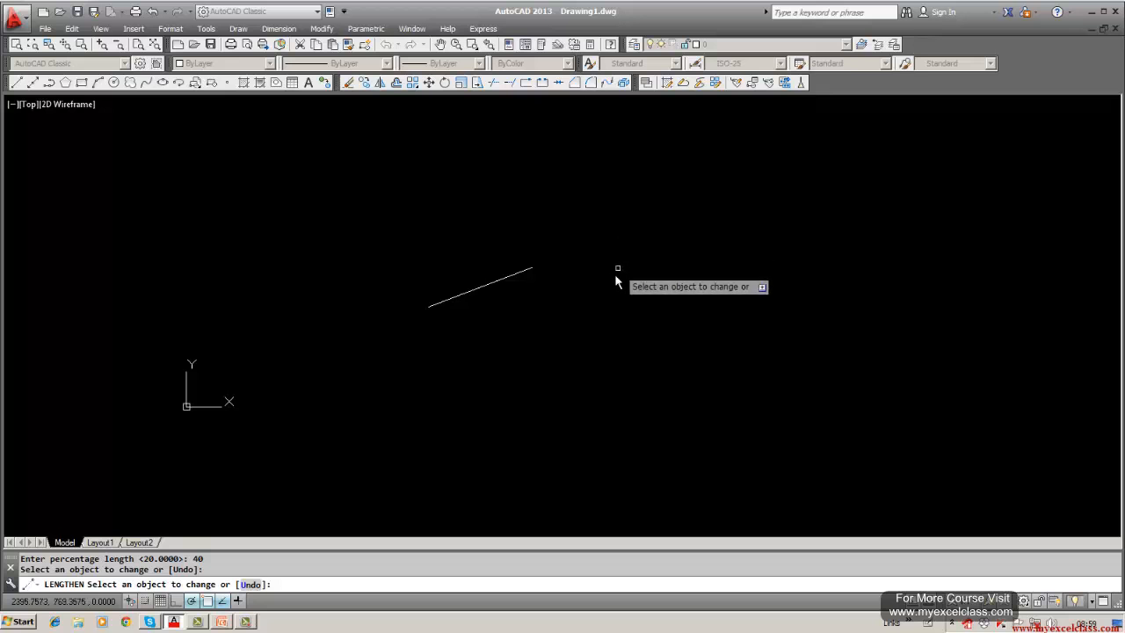
{"action": "key", "text": "Escape"}
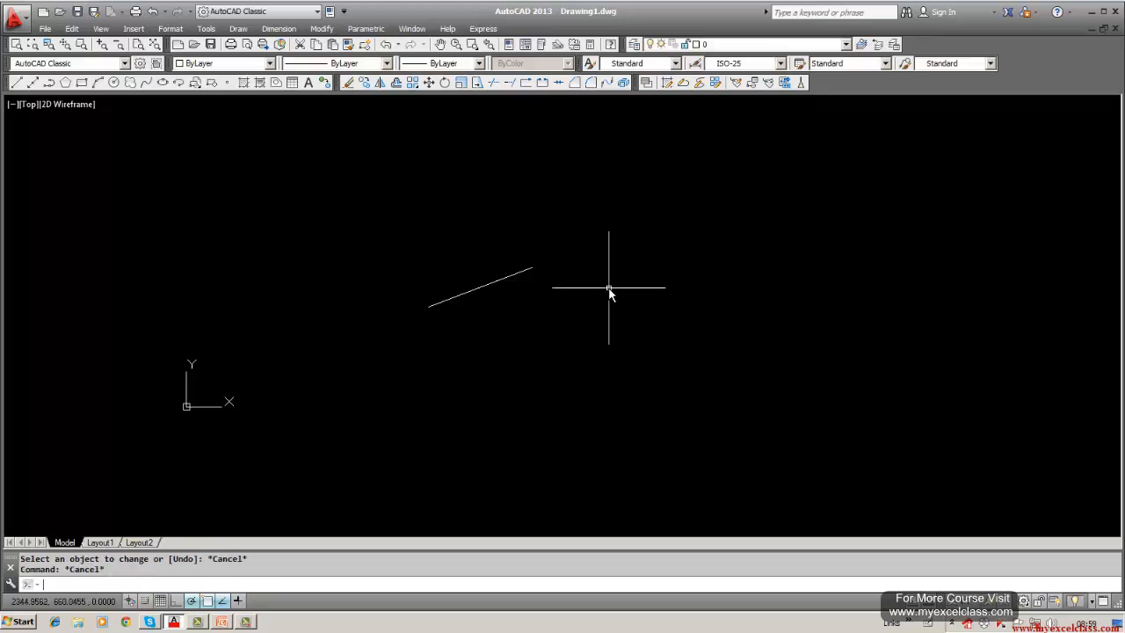
- Check the shortened line's length with Lengthen and enlarge it at the upper-right end to 150 percent
{"action": "left_click", "coordinate": [279, 29]}
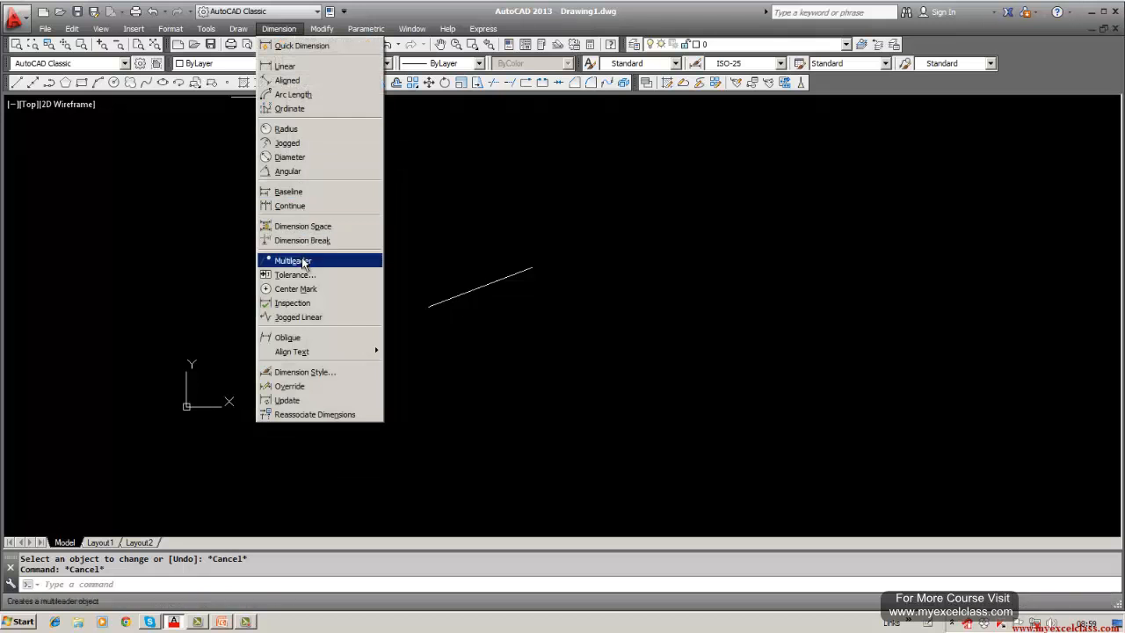
{"action": "left_click", "coordinate": [474, 218]}
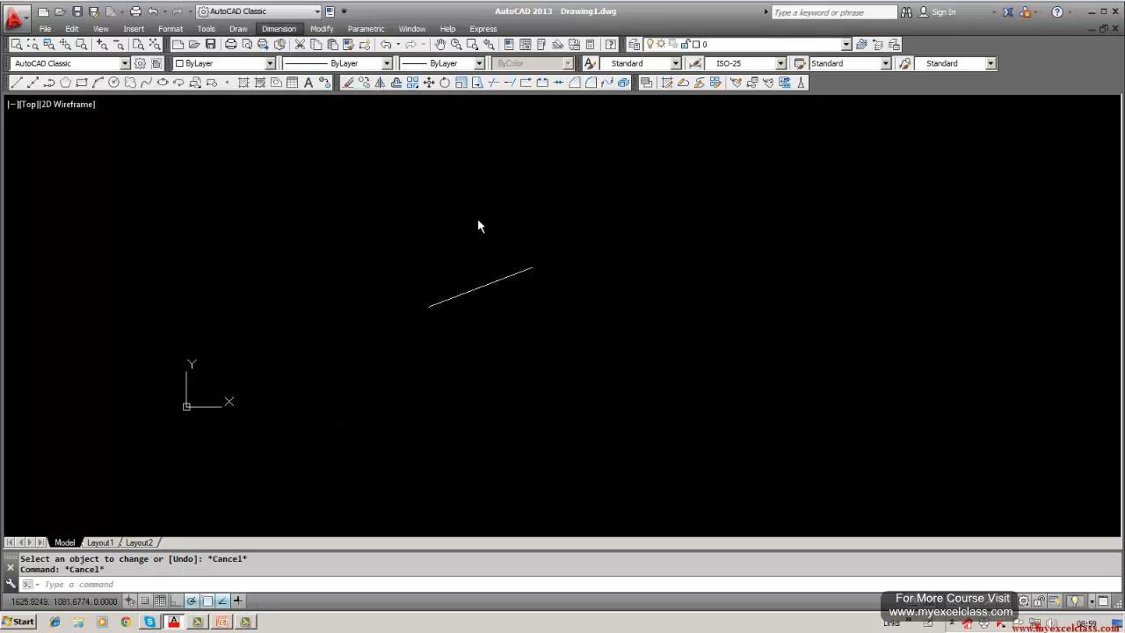
{"action": "left_click", "coordinate": [322, 29]}
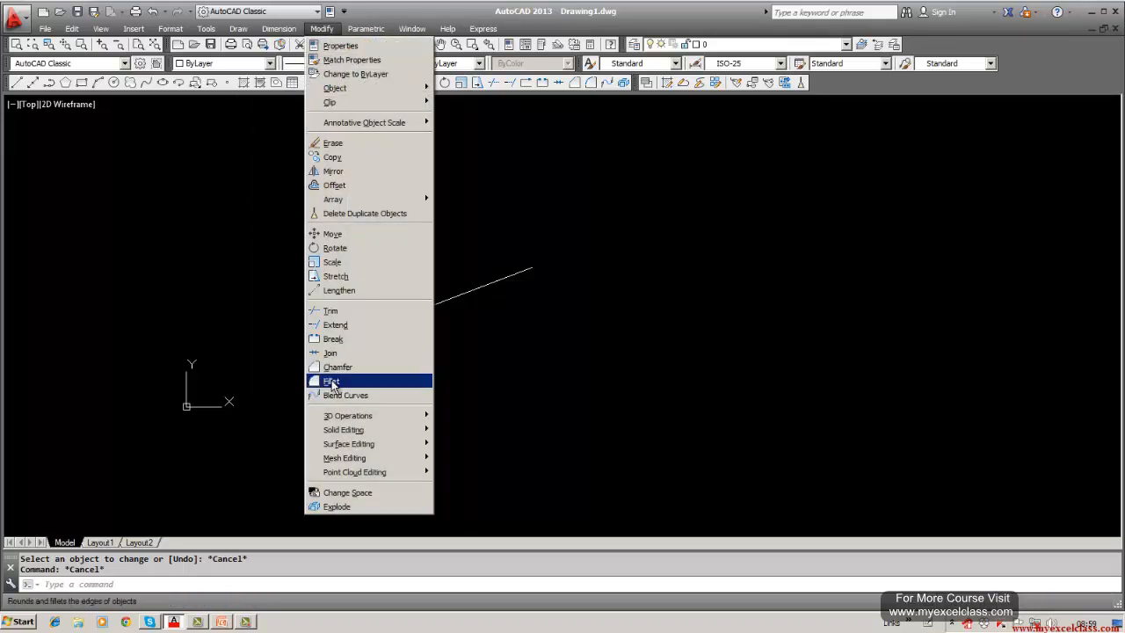
{"action": "left_click", "coordinate": [336, 290]}
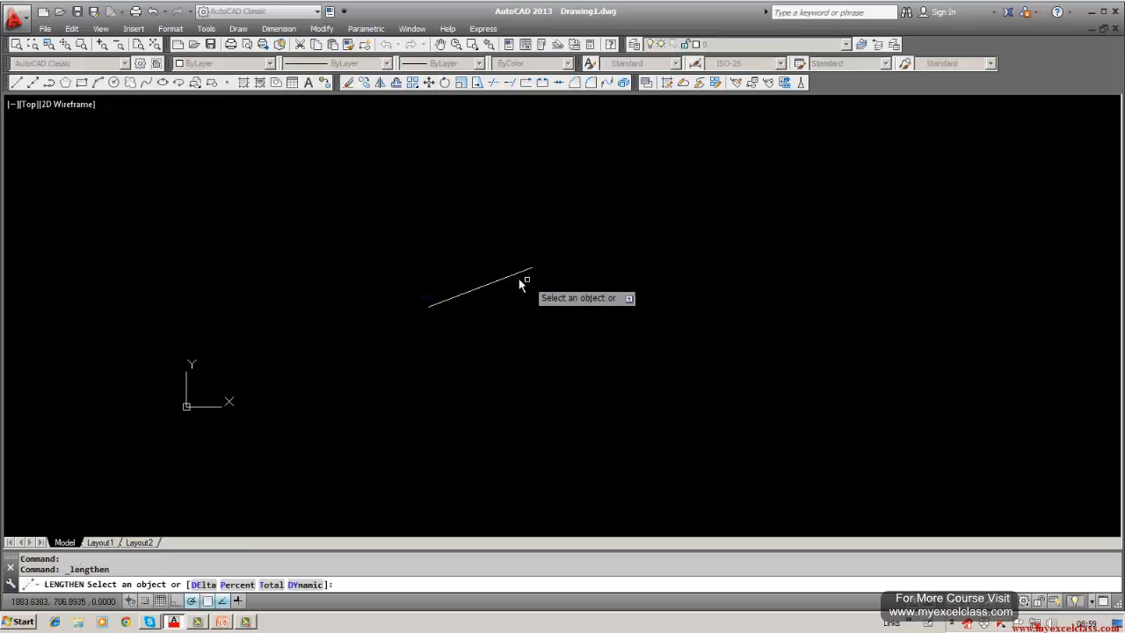
{"action": "left_click", "coordinate": [516, 280]}
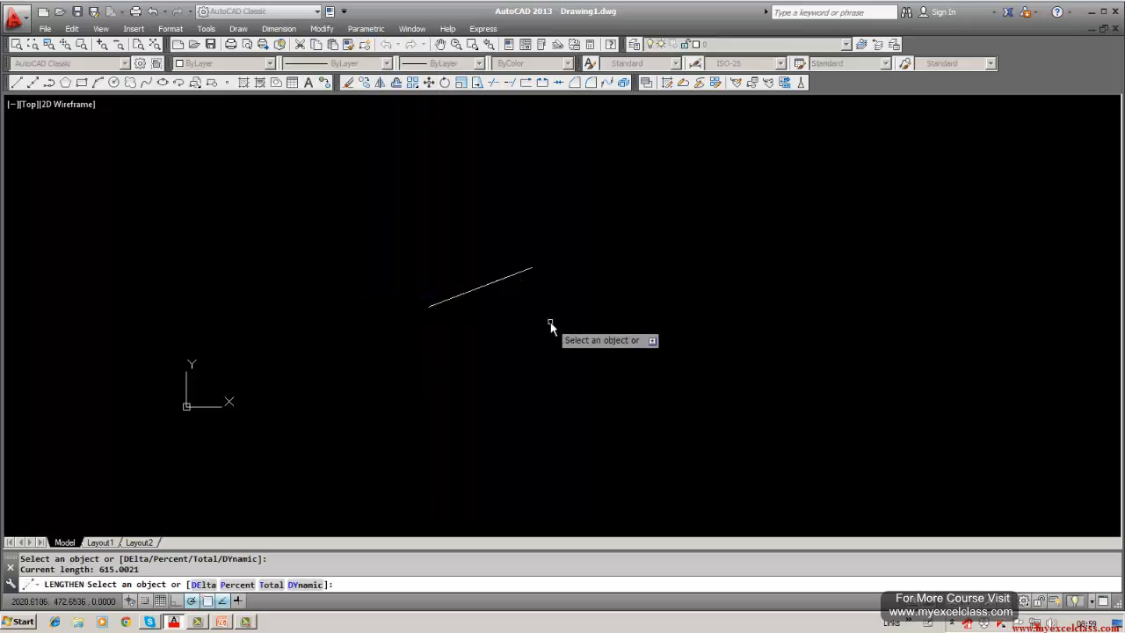
{"action": "type", "text": "p"}
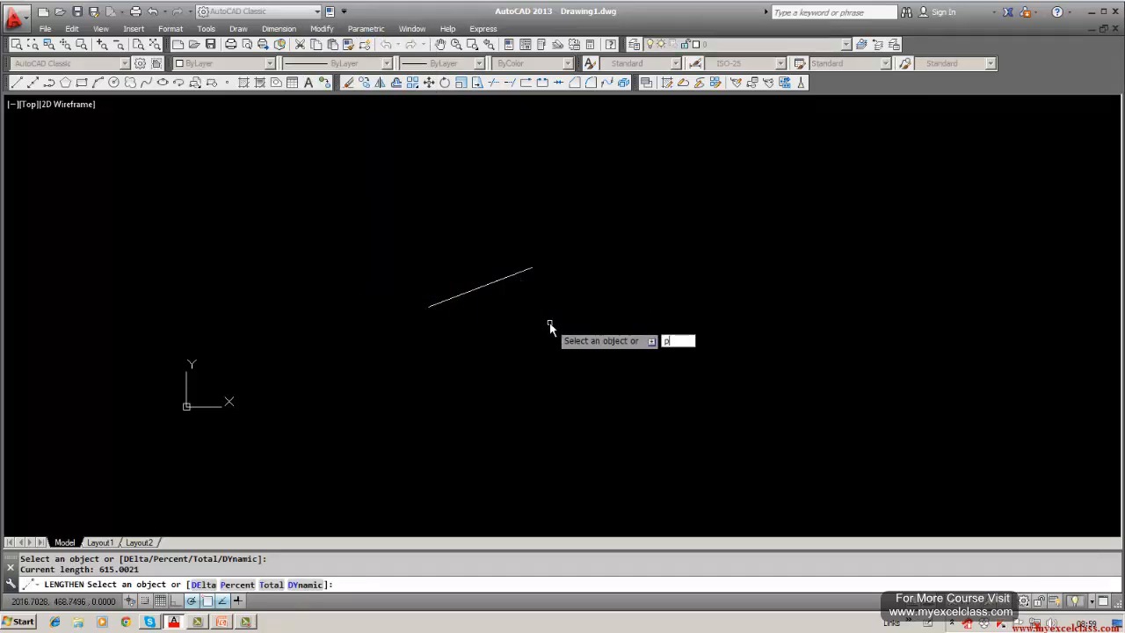
{"action": "type", "text": "ercent"}
{"action": "key", "text": "Return"}
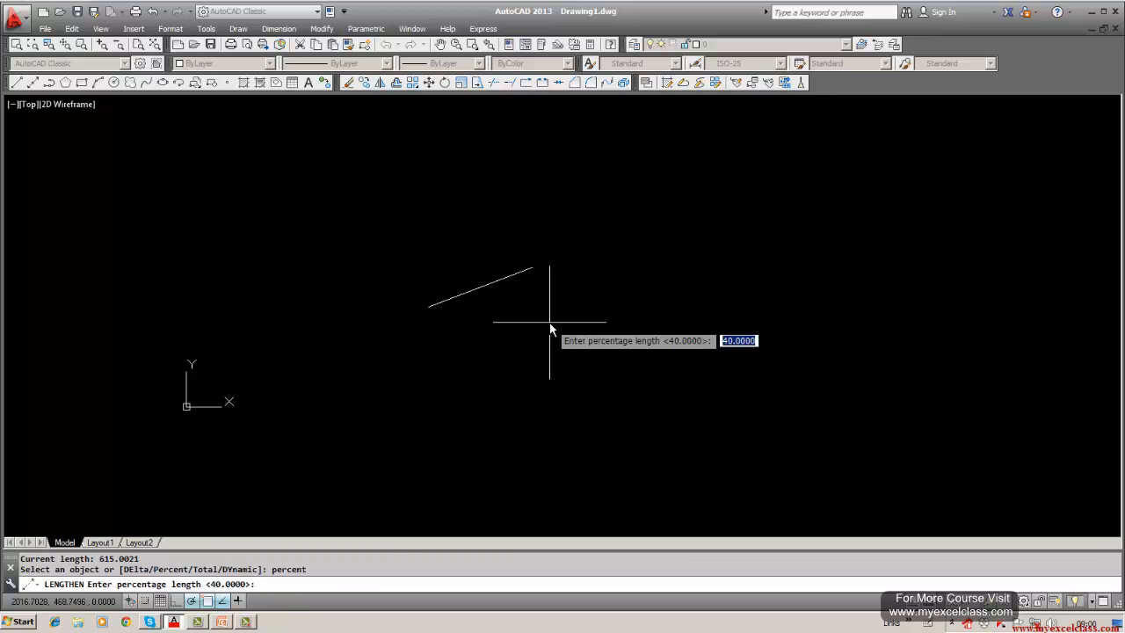
{"action": "type", "text": "150"}
{"action": "key", "text": "Return"}
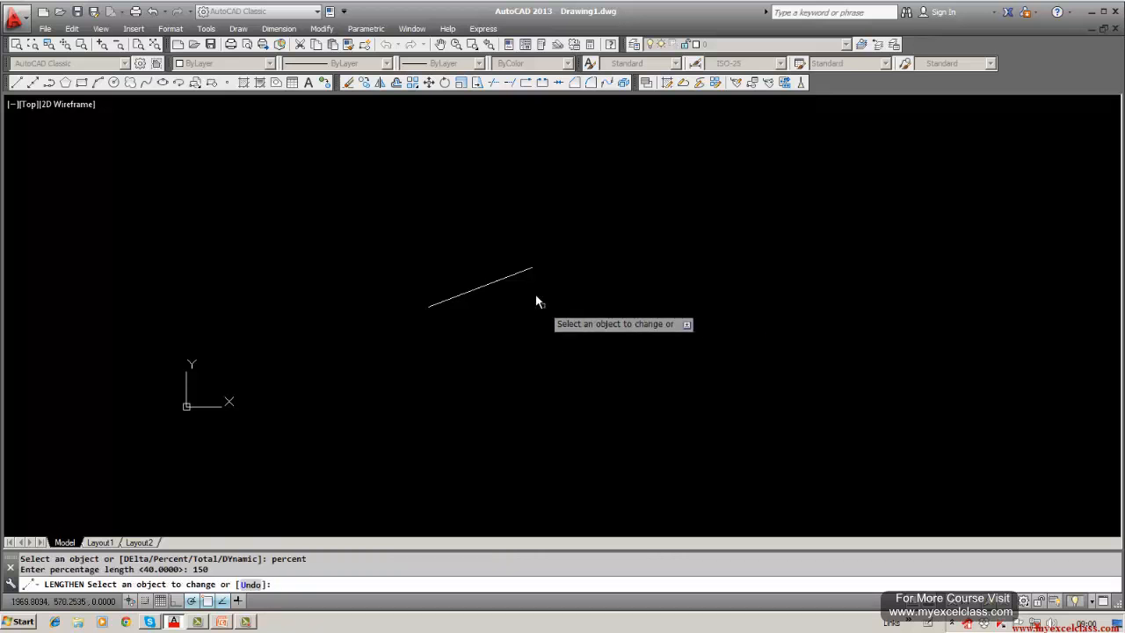
{"action": "left_click", "coordinate": [514, 276]}
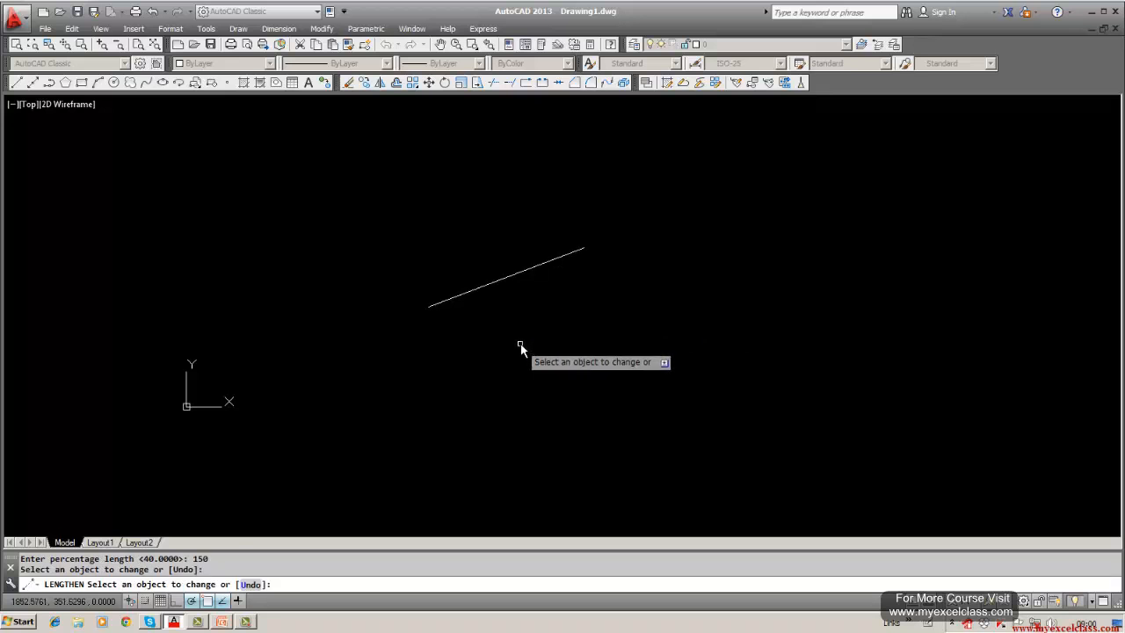
{"action": "key", "text": "Escape"}
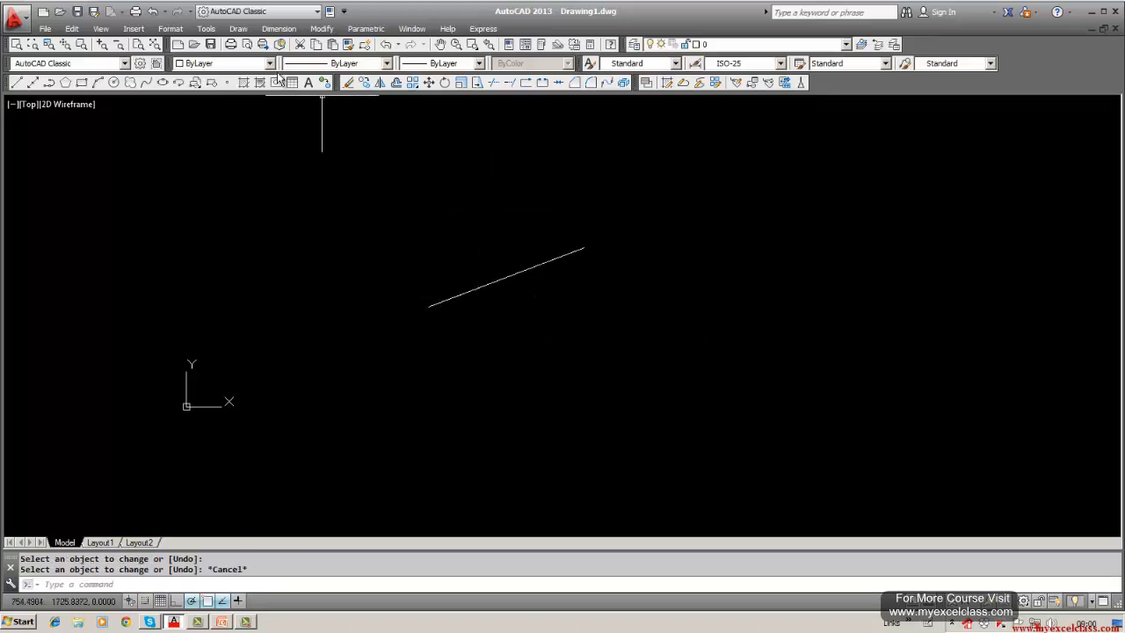
- Check the line's length with Lengthen and enlarge it at the upper-right end to 200 percent using the Percent option
{"action": "left_click", "coordinate": [322, 28]}
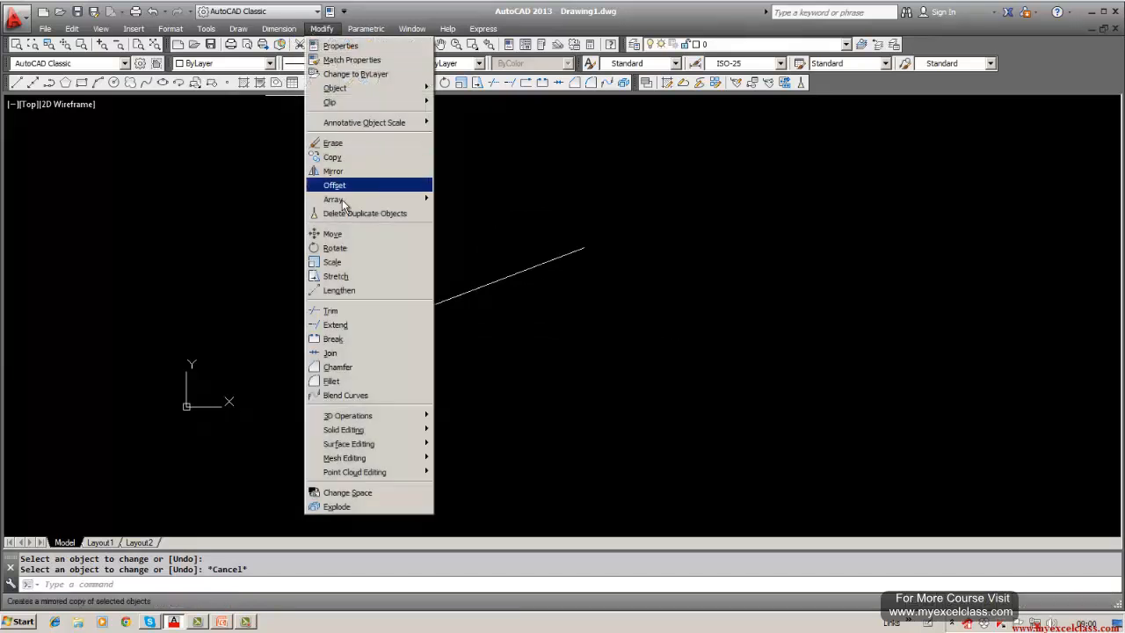
{"action": "left_click", "coordinate": [339, 290]}
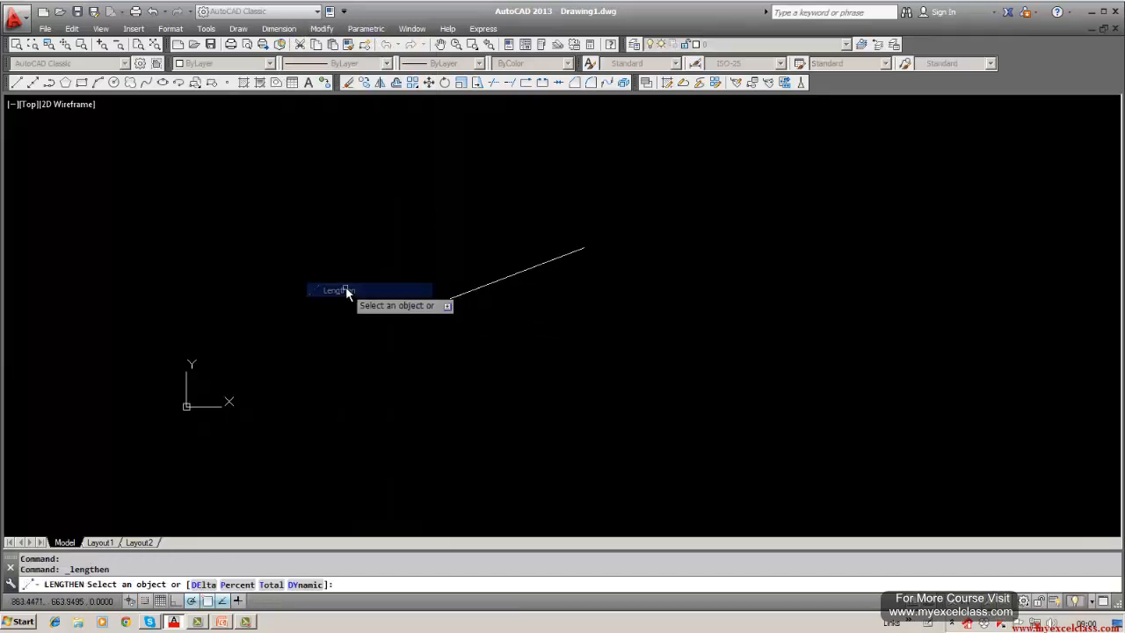
{"action": "left_click", "coordinate": [511, 280]}
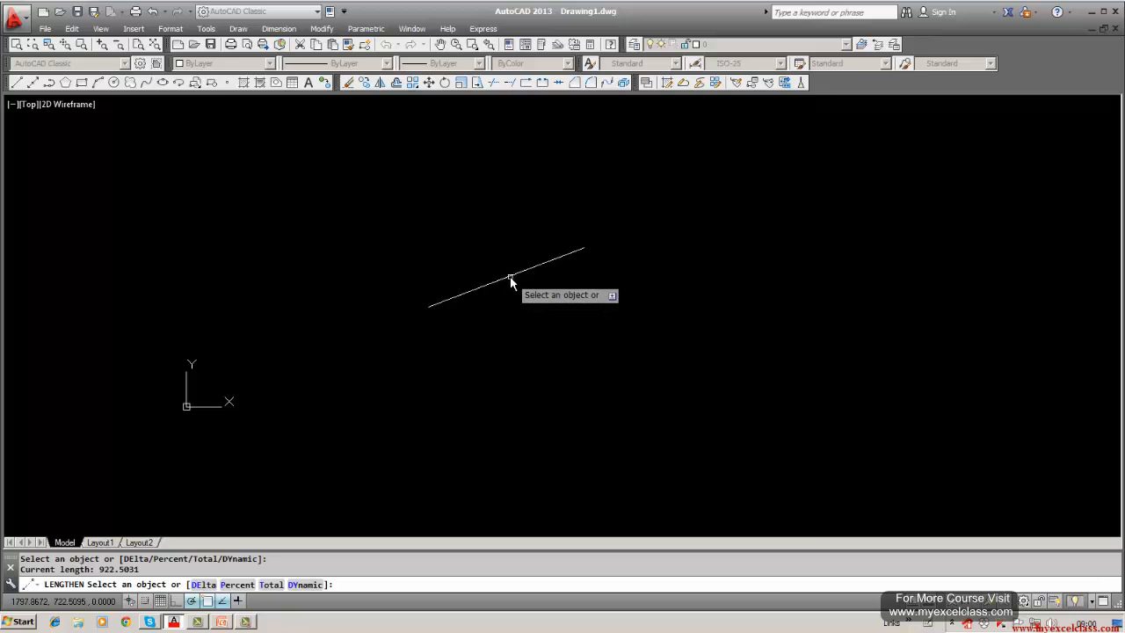
{"action": "type", "text": "percent"}
{"action": "key", "text": "Return"}
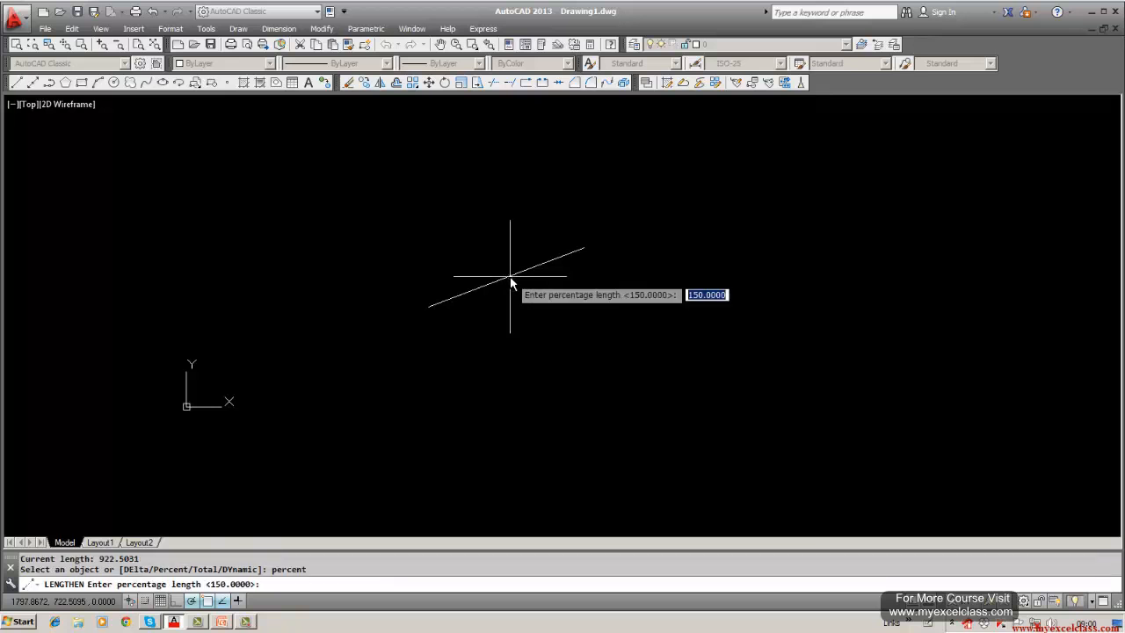
{"action": "type", "text": "200"}
{"action": "key", "text": "Return"}
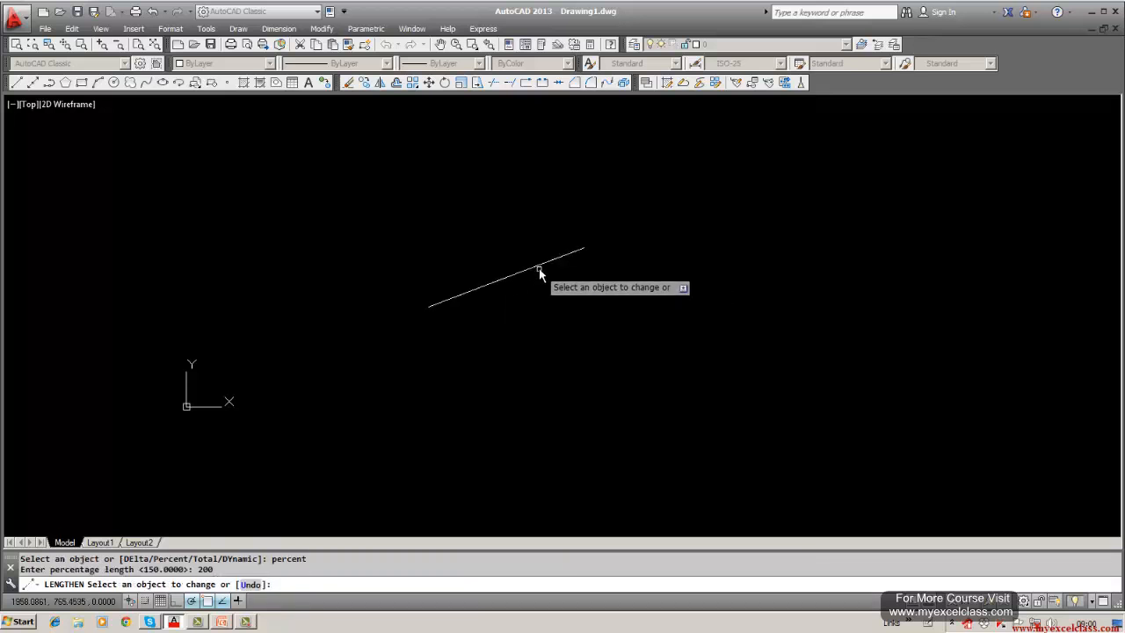
{"action": "left_click", "coordinate": [540, 266]}
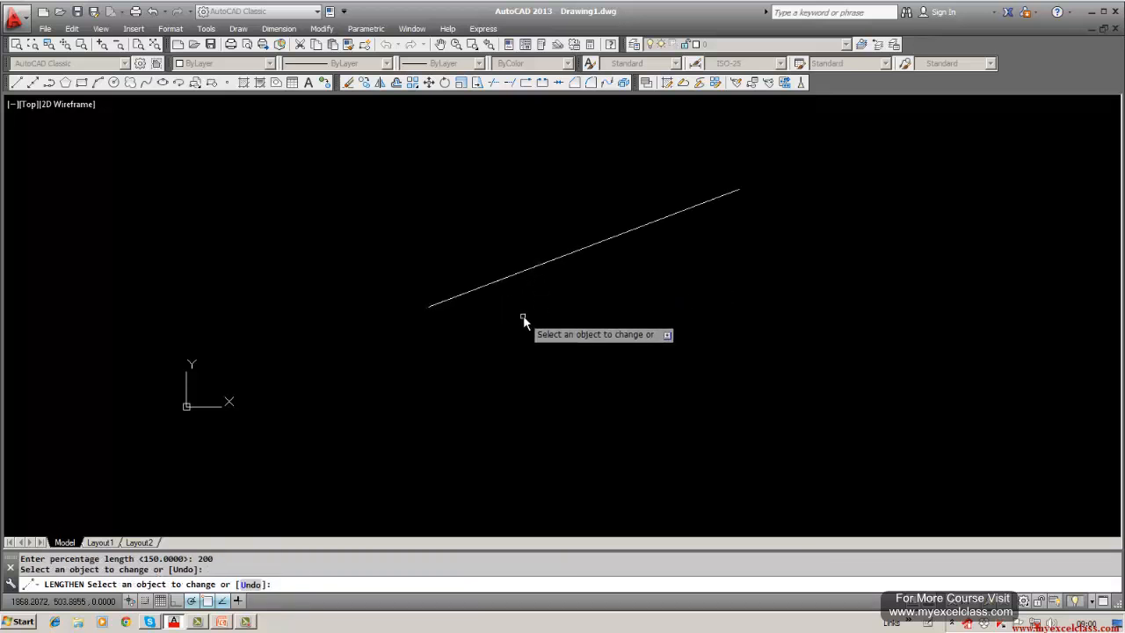
- Erase the lengthened line from the drawing
{"action": "left_click", "coordinate": [351, 83]}
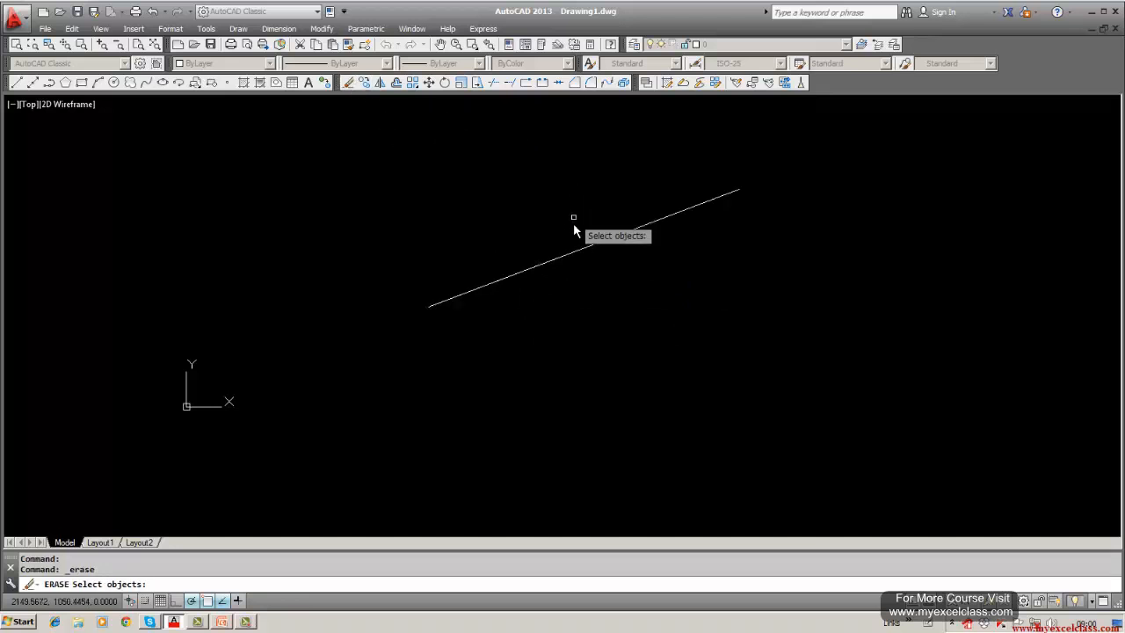
{"action": "left_click", "coordinate": [573, 251]}
{"action": "key", "text": "Return"}
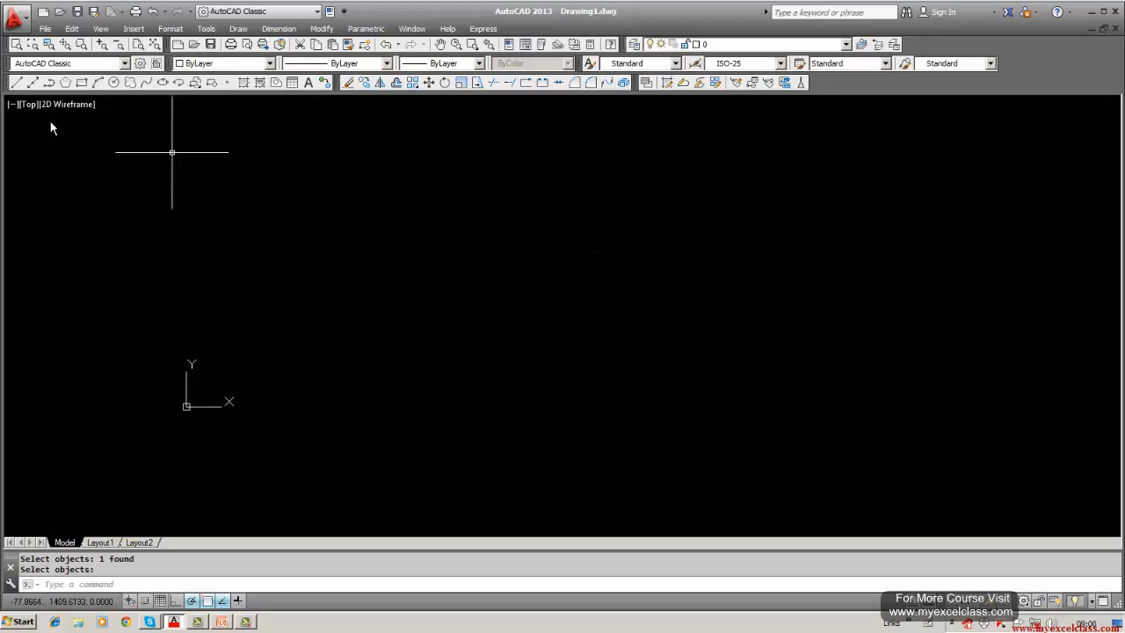
- Draw a single line about 1841 units long, rising to the upper right at about 15 degrees
{"action": "left_click", "coordinate": [16, 81]}
{"action": "left_click", "coordinate": [306, 344]}
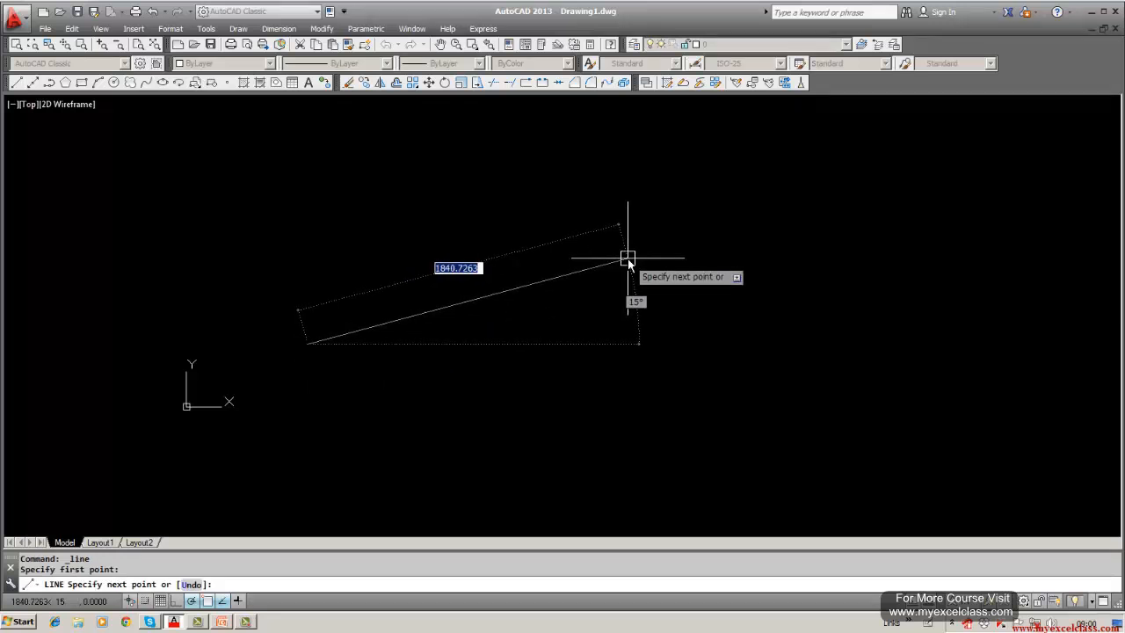
{"action": "left_click", "coordinate": [628, 259]}
{"action": "key", "text": "Return"}
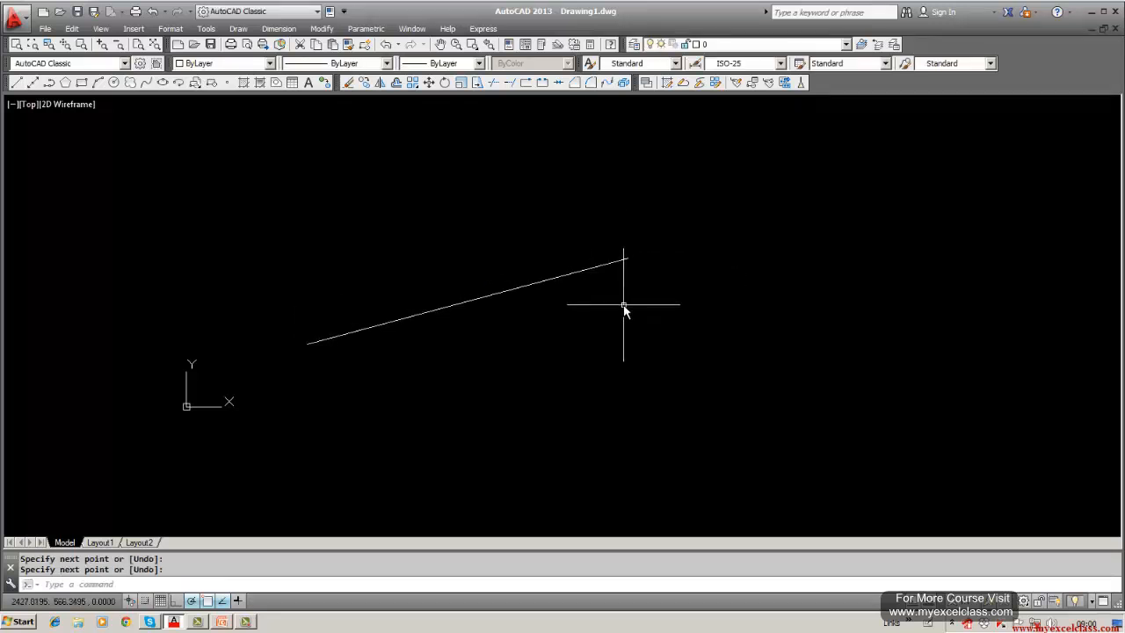
{"action": "key", "text": "Escape"}
- Check the new line's length with Lengthen and set its total length to 2000 at the upper-right end using the Total option
{"action": "left_click", "coordinate": [322, 28]}
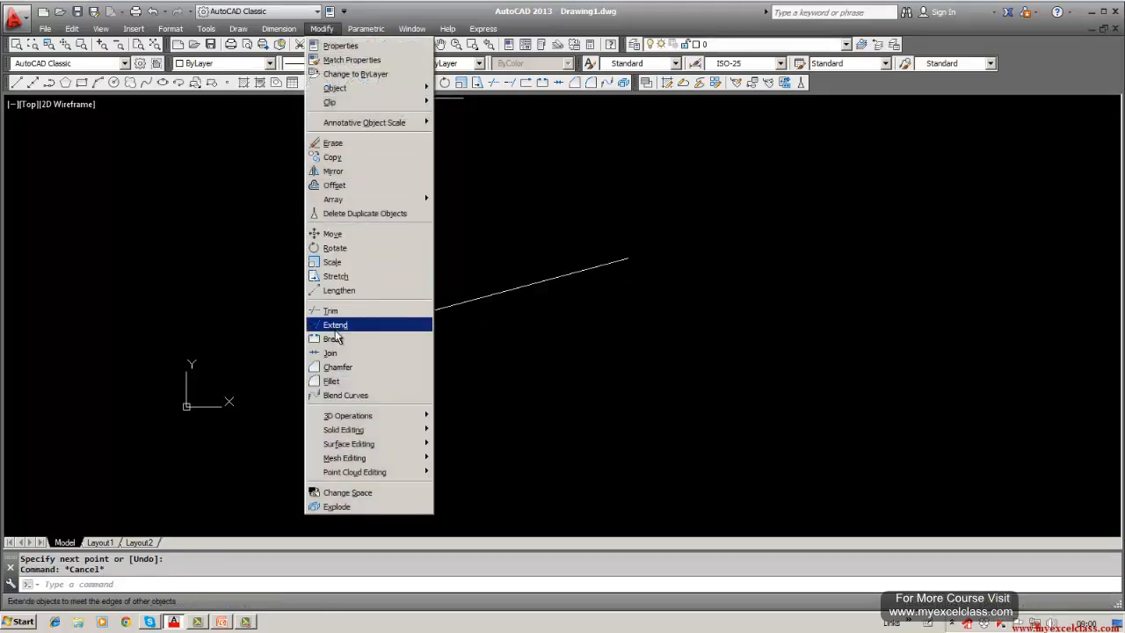
{"action": "left_click", "coordinate": [337, 291]}
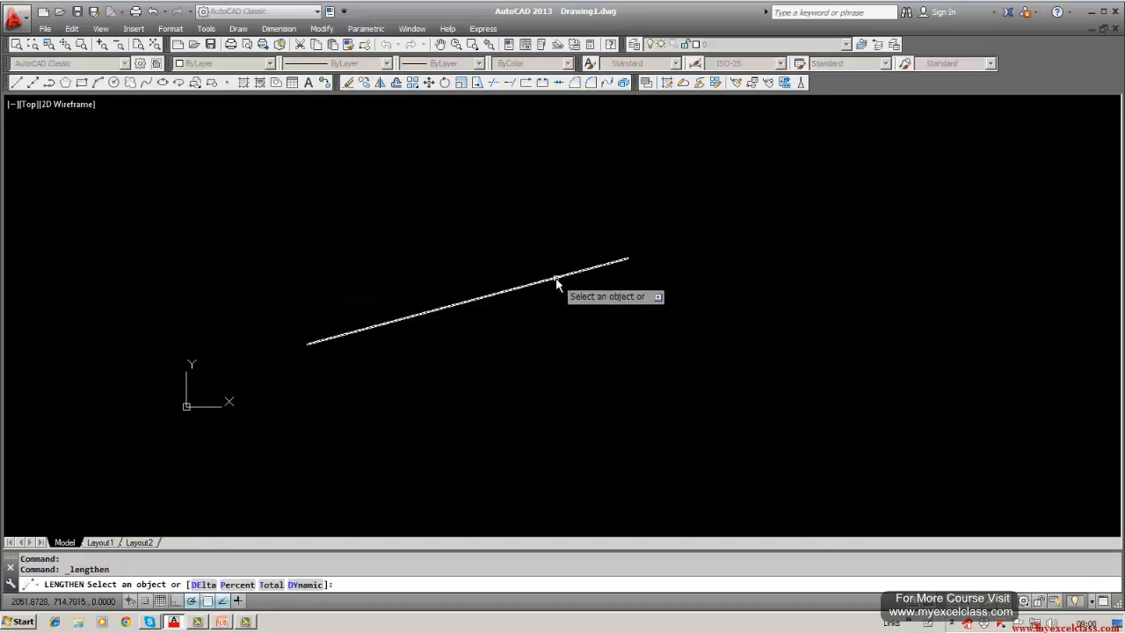
{"action": "left_click", "coordinate": [555, 280]}
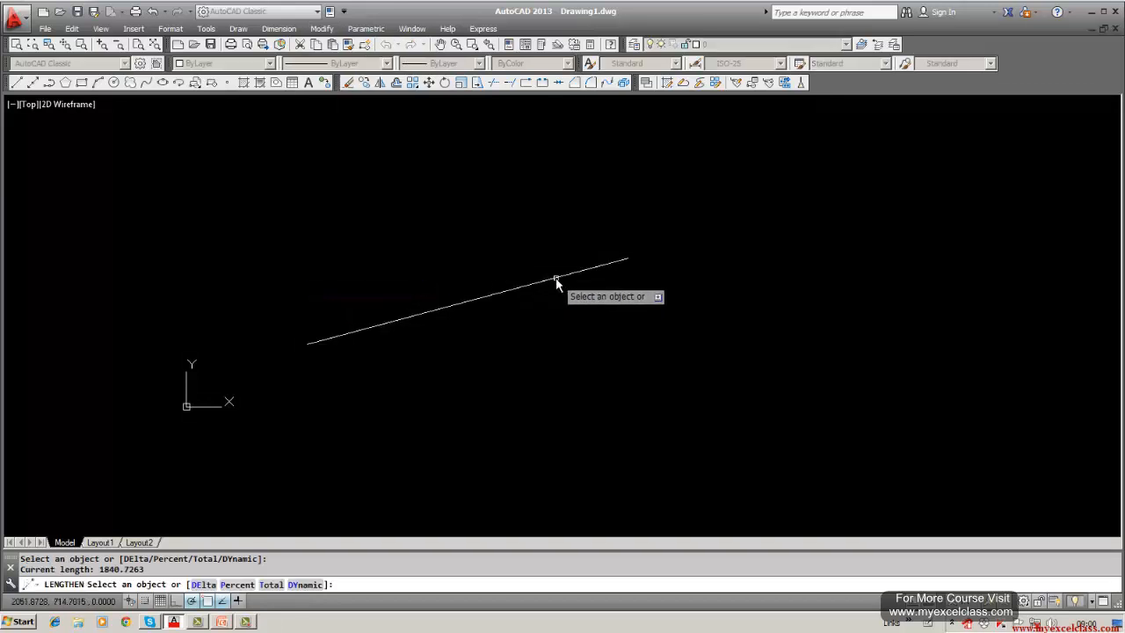
{"action": "type", "text": "total"}
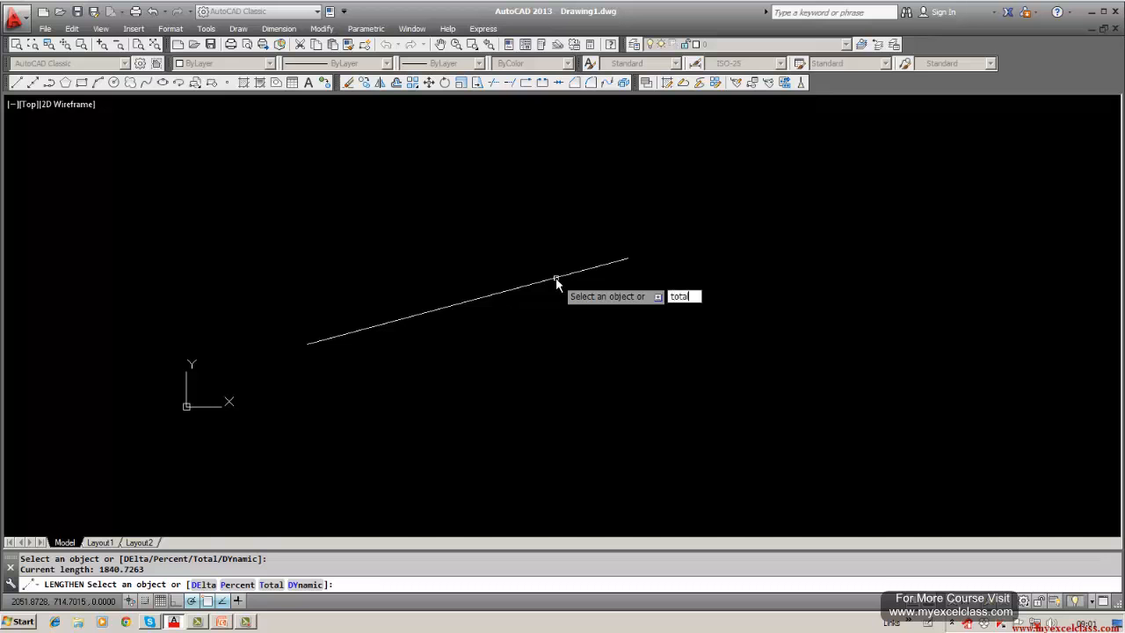
{"action": "key", "text": "Return"}
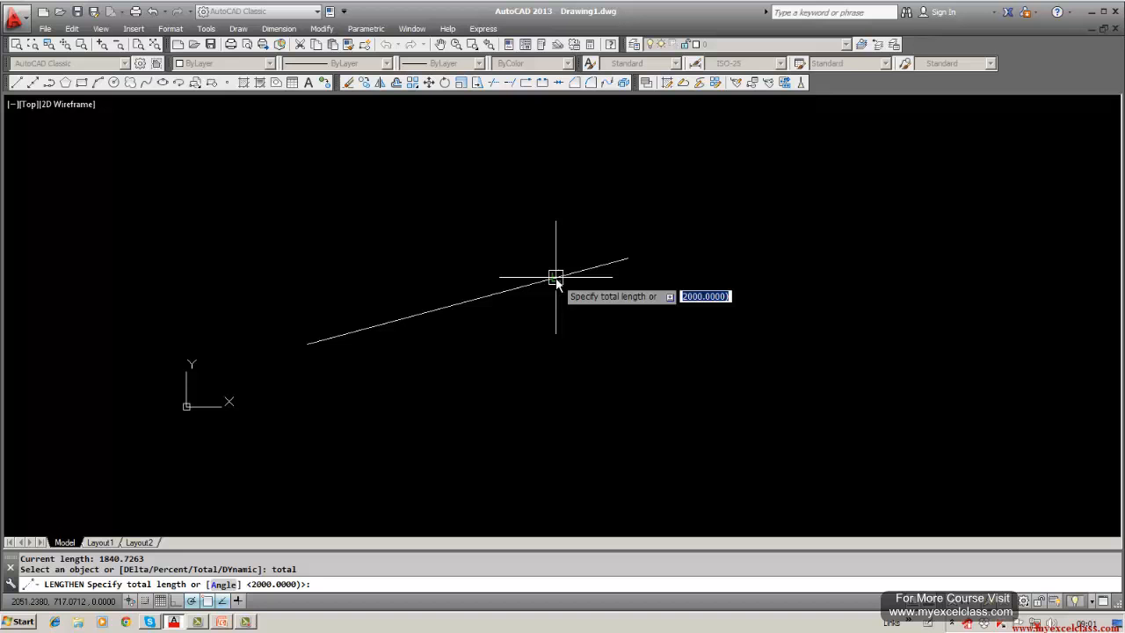
{"action": "key", "text": "Return"}
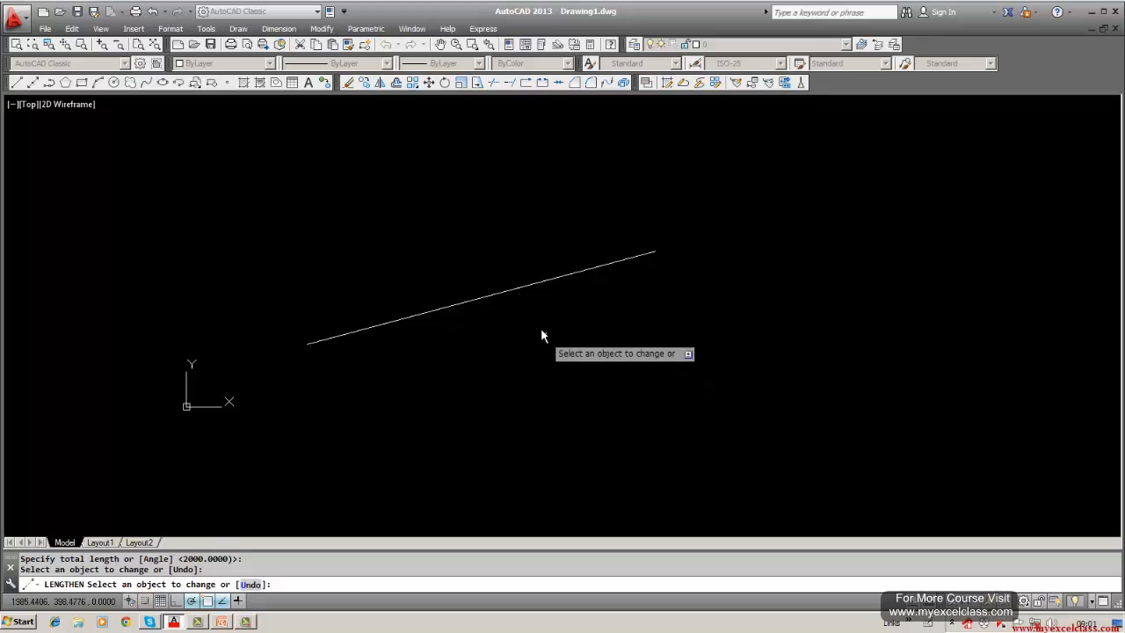
- Check the line's length with Lengthen again and set its total length to 3000 at the upper-right end
{"action": "left_click", "coordinate": [321, 28]}
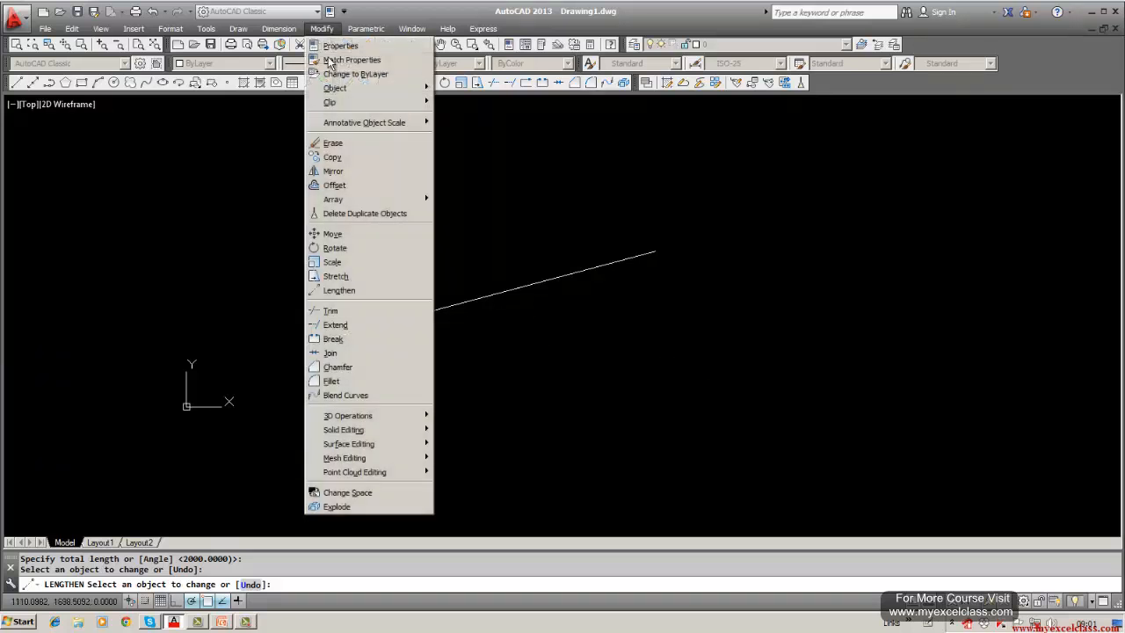
{"action": "left_click", "coordinate": [339, 290]}
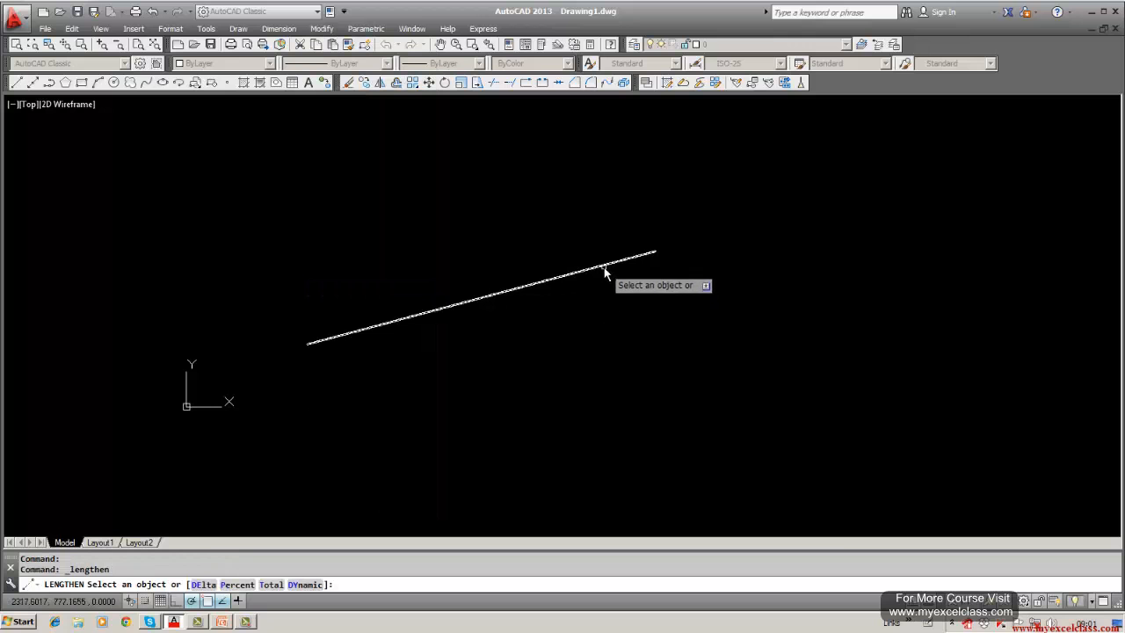
{"action": "left_click", "coordinate": [603, 267]}
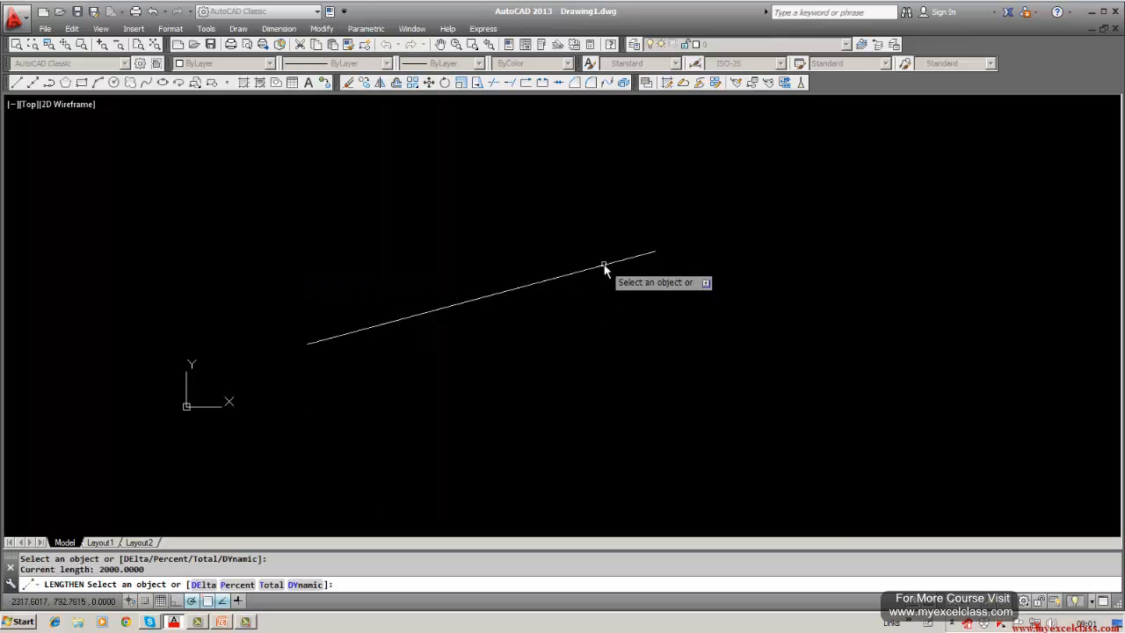
{"action": "type", "text": "total"}
{"action": "key", "text": "Return"}
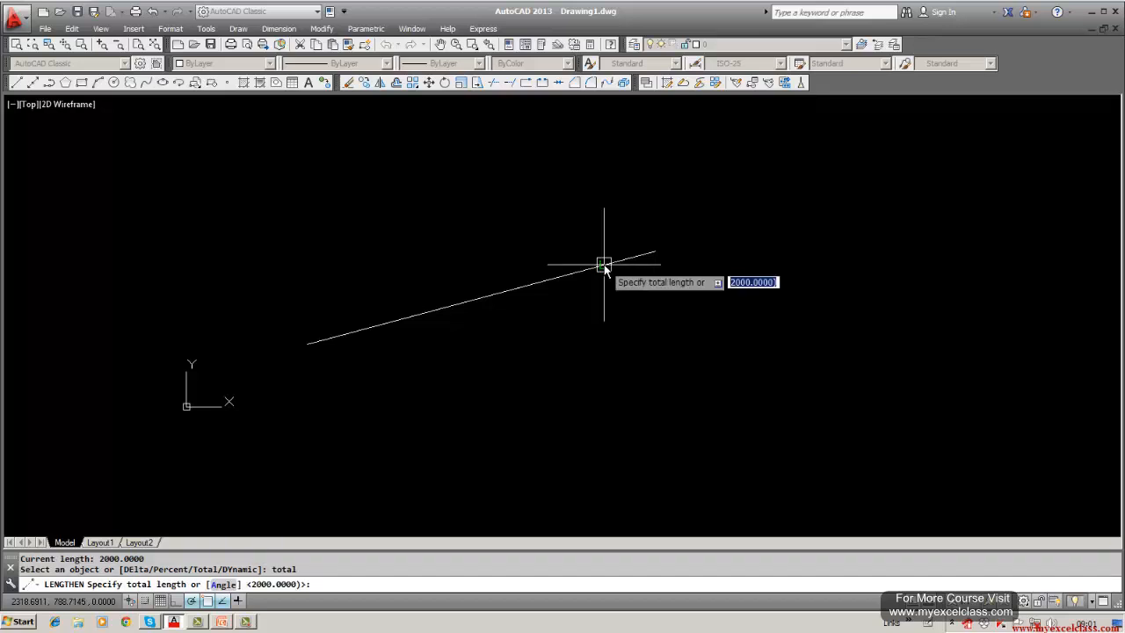
{"action": "type", "text": "3000"}
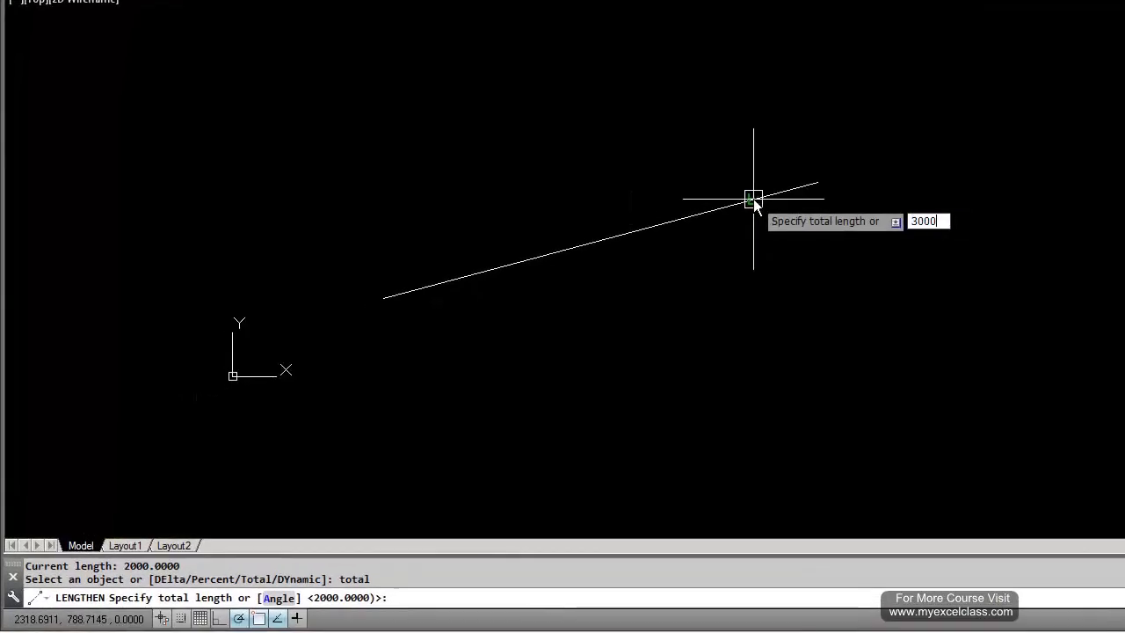
{"action": "key", "text": "Return"}
{"action": "left_click", "coordinate": [753, 198]}
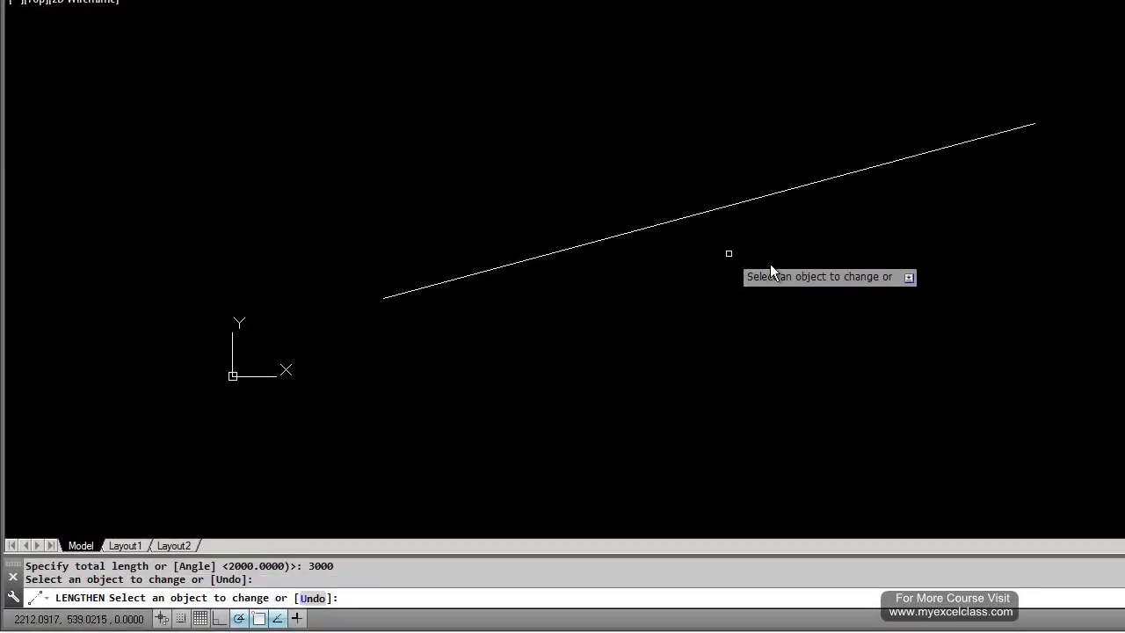
{"action": "key", "text": "Escape"}
- Erase the 3000-unit line to clear the drawing
{"action": "left_click", "coordinate": [431, 2]}
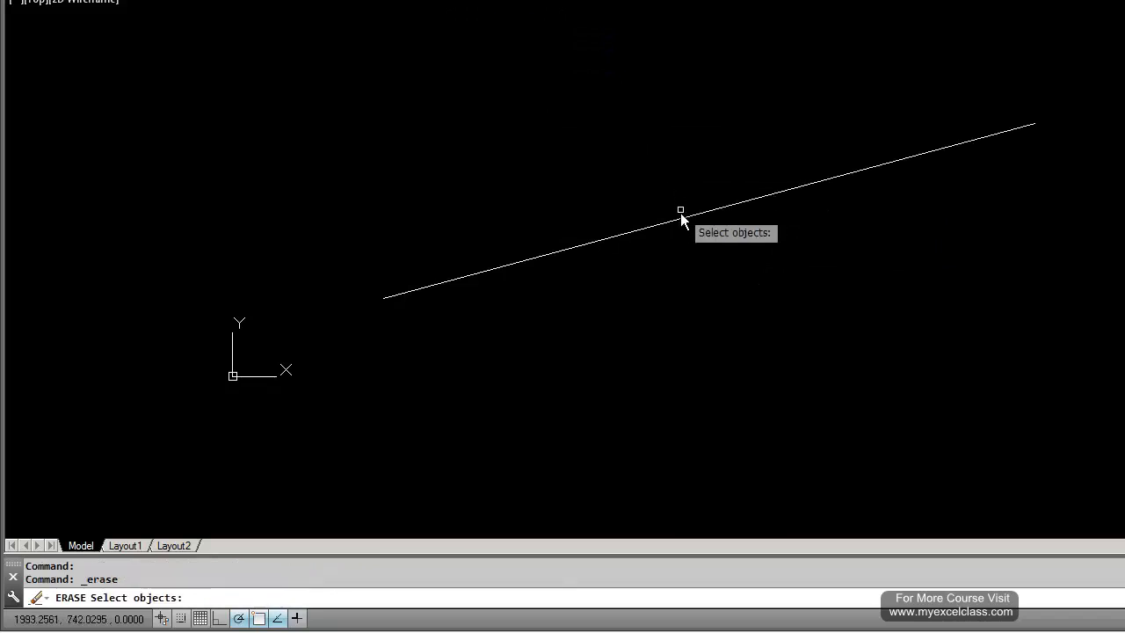
{"action": "left_click", "coordinate": [681, 213]}
{"action": "key", "text": "Return"}
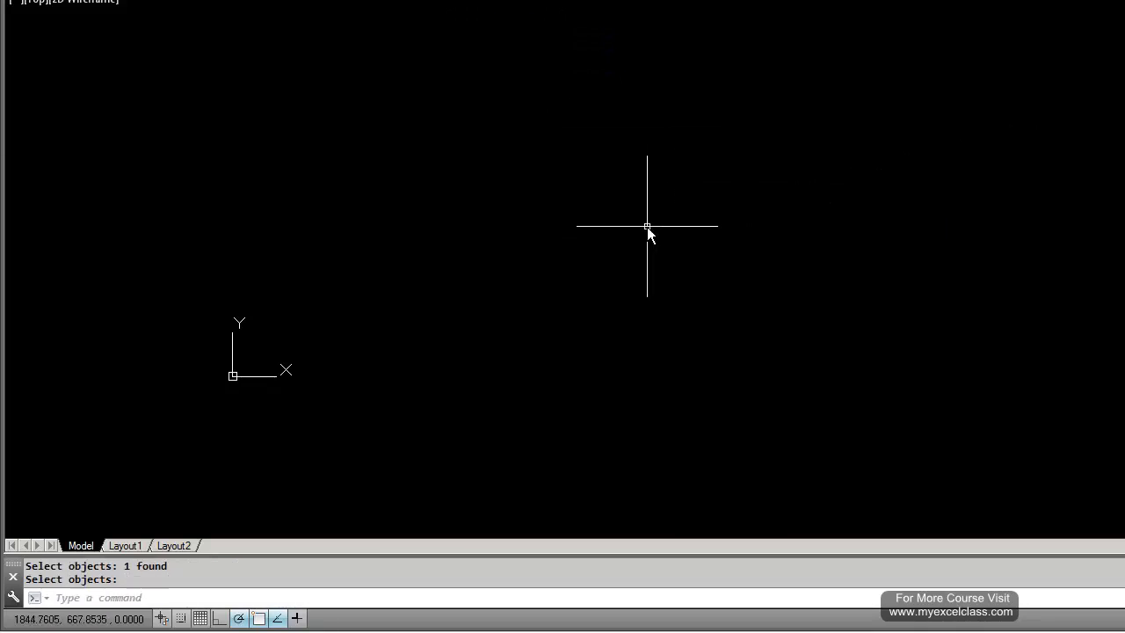
{"action": "key", "text": "Escape"}
{"action": "key", "text": "Escape"}
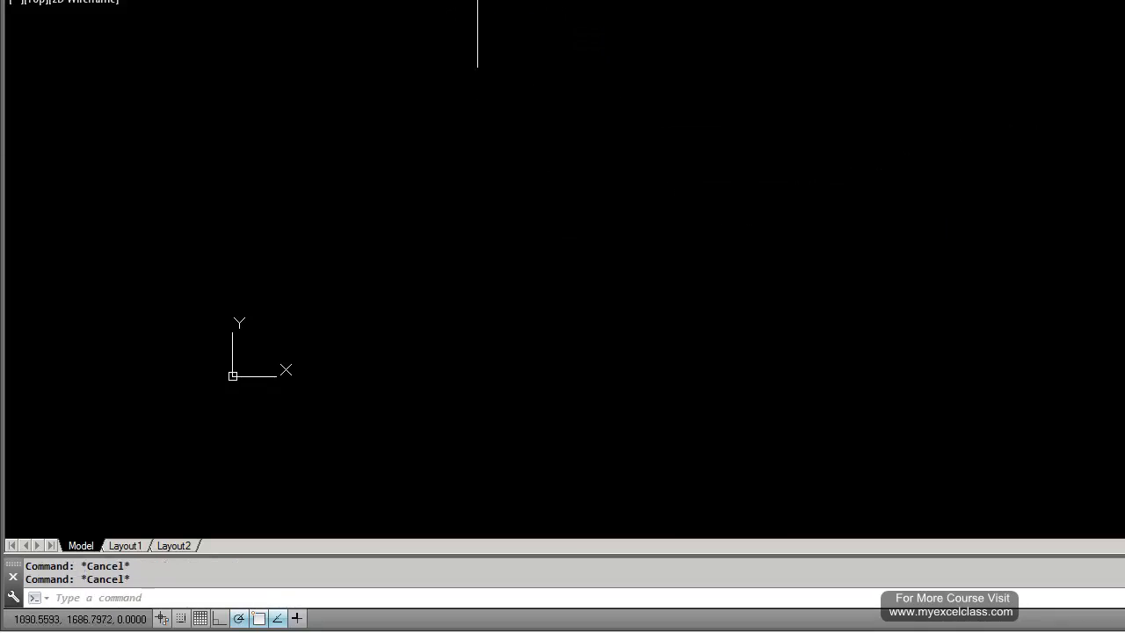
- Switch to PowerPoint to review the Lesson 07 editing topics, and return to AutoCAD
{"action": "left_click", "coordinate": [323, 29]}
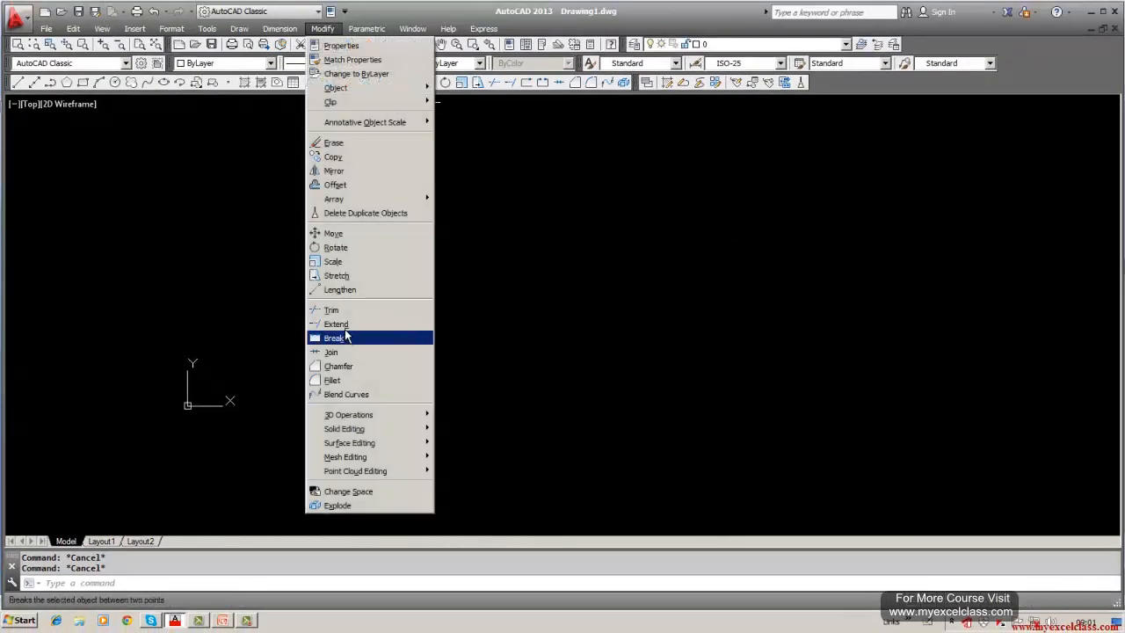
{"action": "key", "text": "Escape"}
{"action": "left_click", "coordinate": [224, 620]}
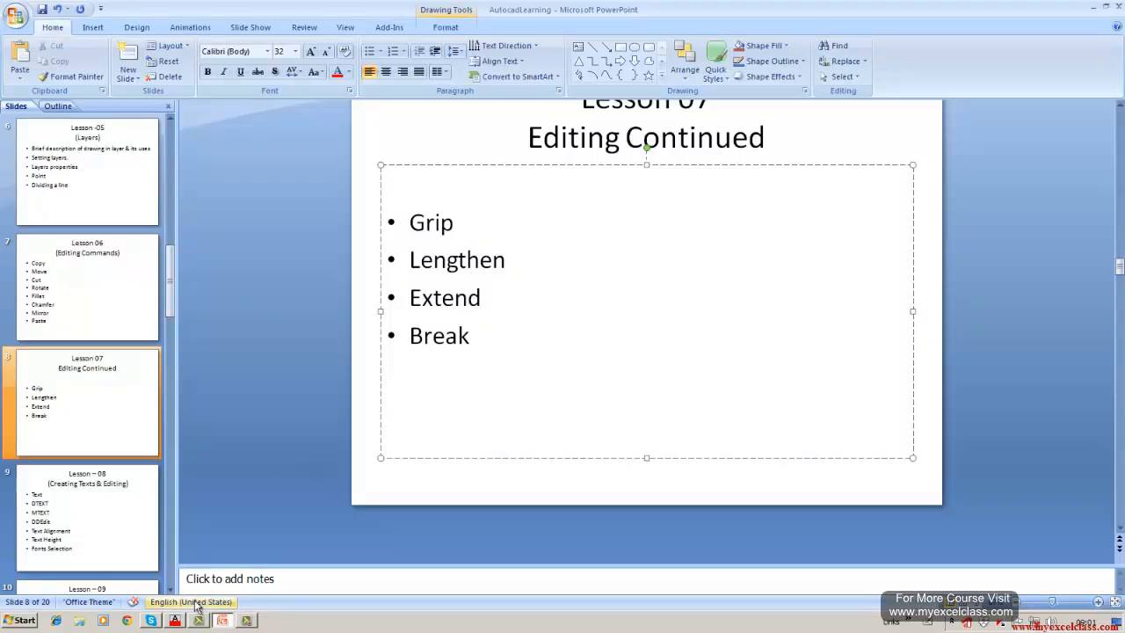
{"action": "left_click", "coordinate": [176, 620]}
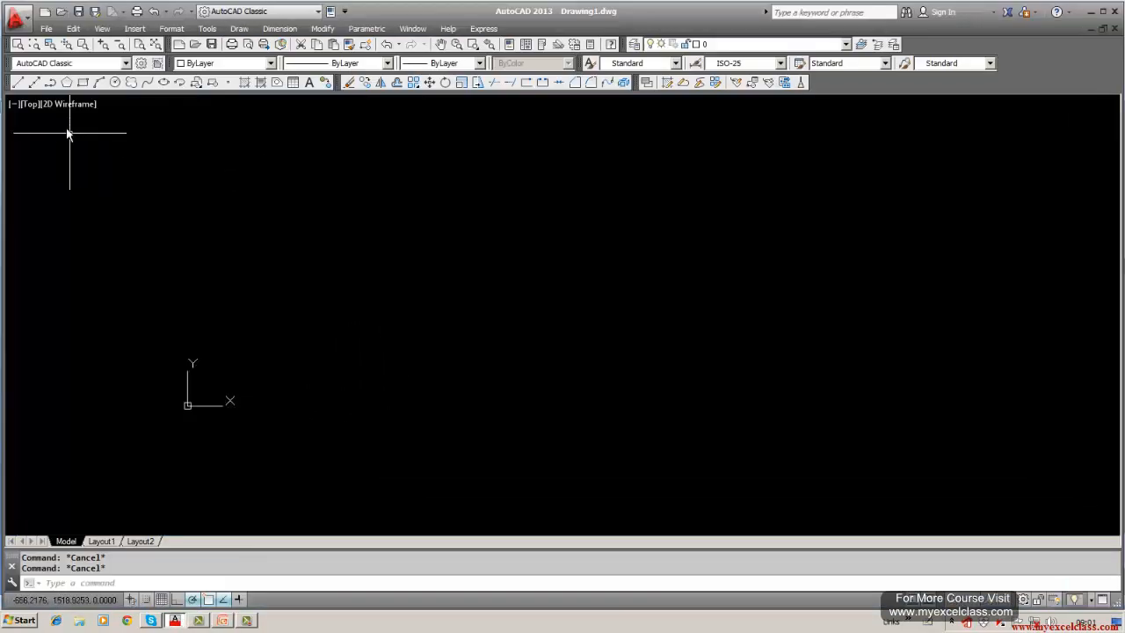
- Draw a single slanted line rising to the upper right of the UCS origin
{"action": "left_click", "coordinate": [17, 81]}
{"action": "left_click", "coordinate": [290, 343]}
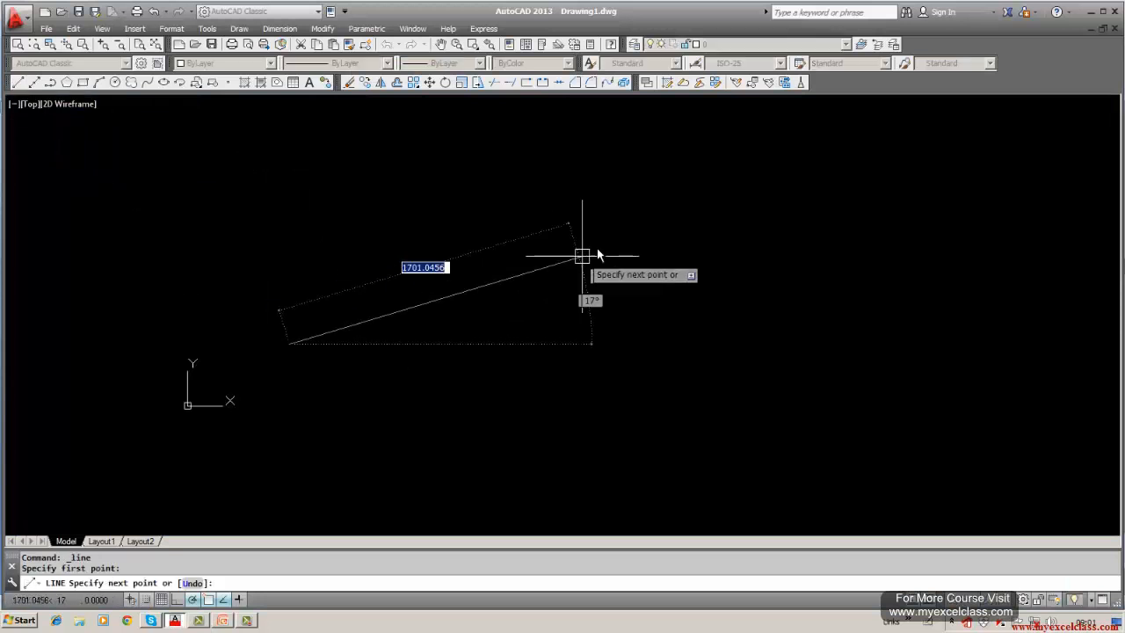
{"action": "left_click", "coordinate": [612, 241]}
{"action": "key", "text": "Return"}
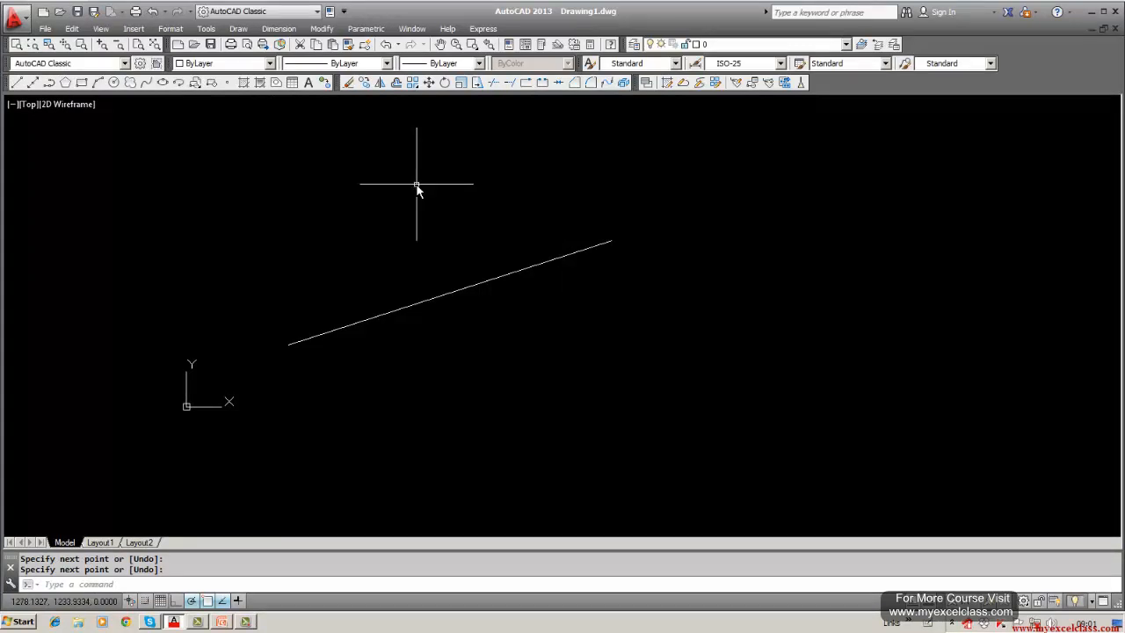
- Break the slanted line between two points on its upper-right half to cut a gap in it
{"action": "left_click", "coordinate": [322, 28]}
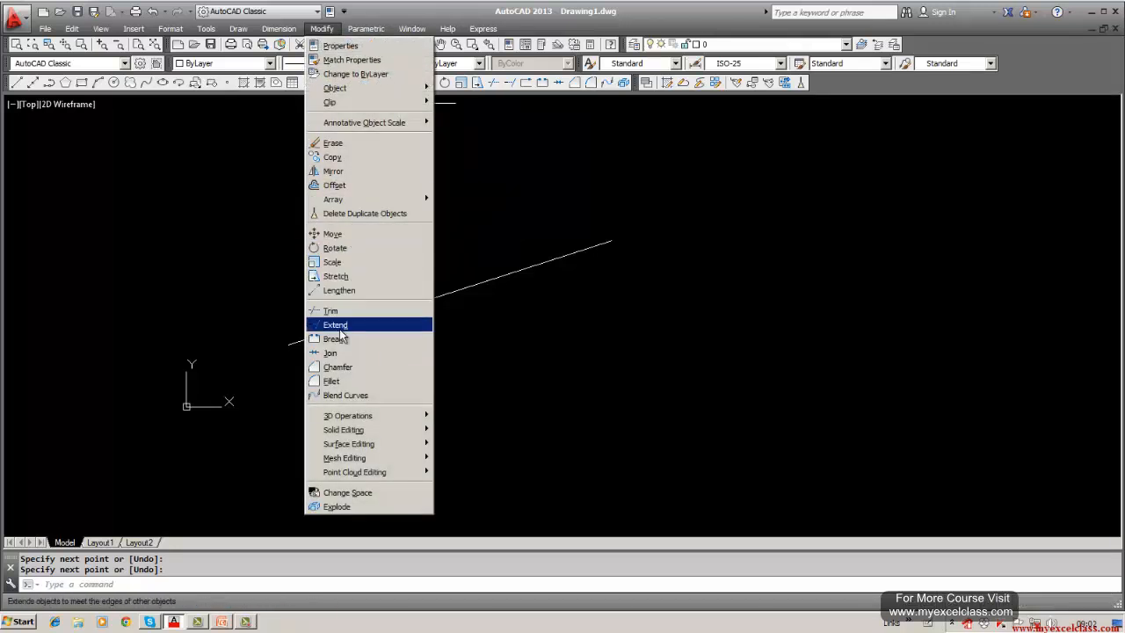
{"action": "left_click", "coordinate": [542, 82]}
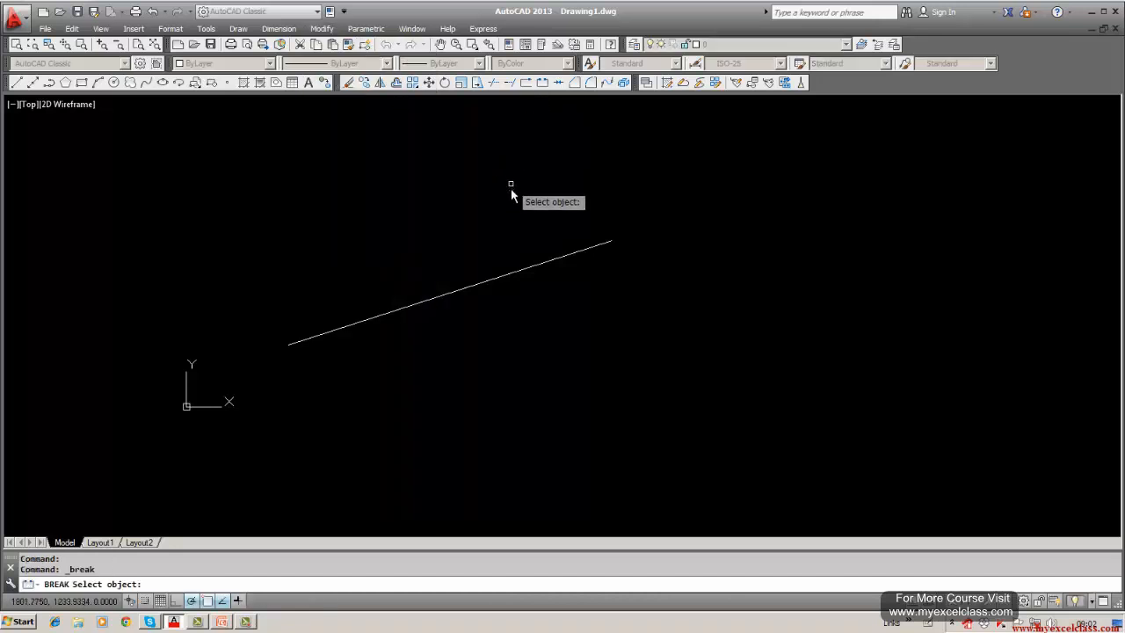
{"action": "left_click", "coordinate": [554, 259]}
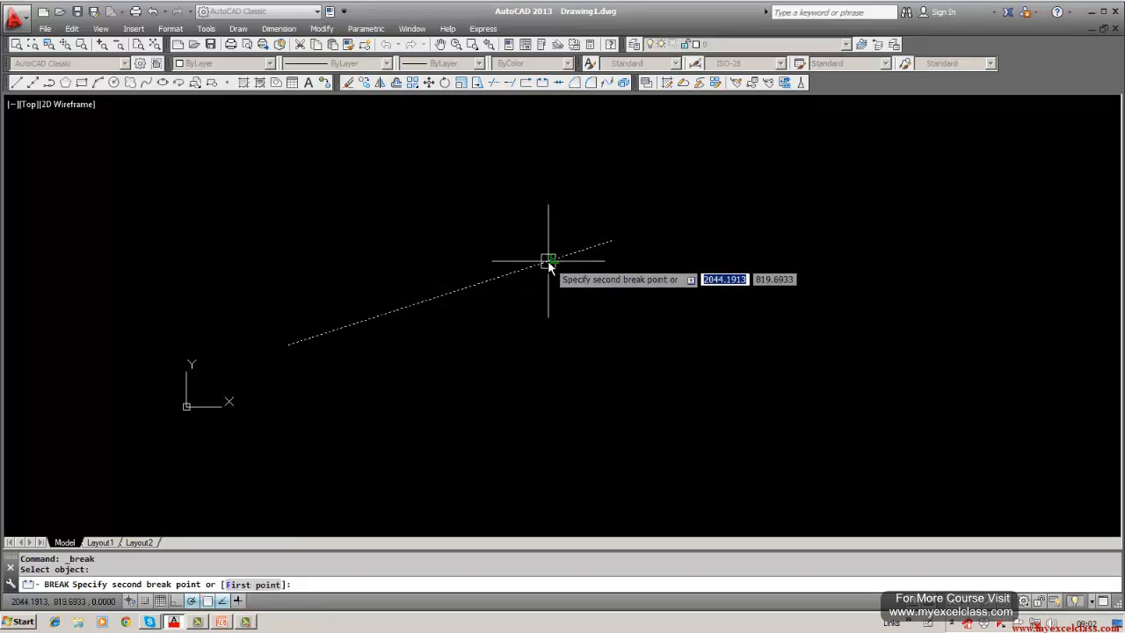
{"action": "left_click", "coordinate": [499, 280]}
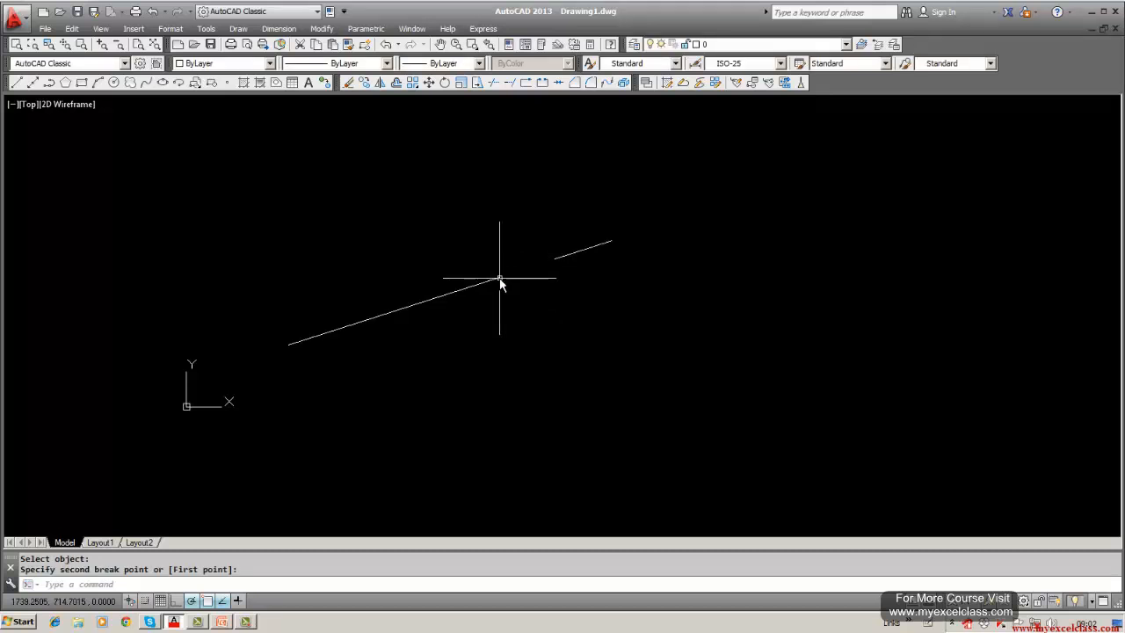
- Erase both remaining pieces of the broken slanted line
{"action": "left_click", "coordinate": [348, 81]}
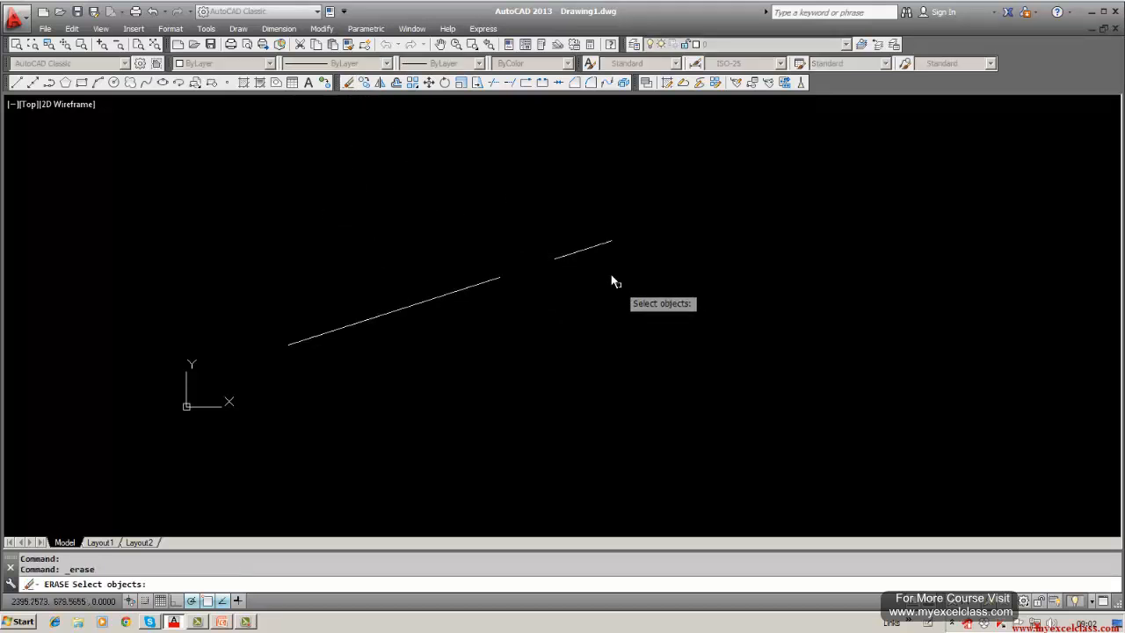
{"action": "left_click", "coordinate": [598, 245]}
{"action": "left_click", "coordinate": [497, 280]}
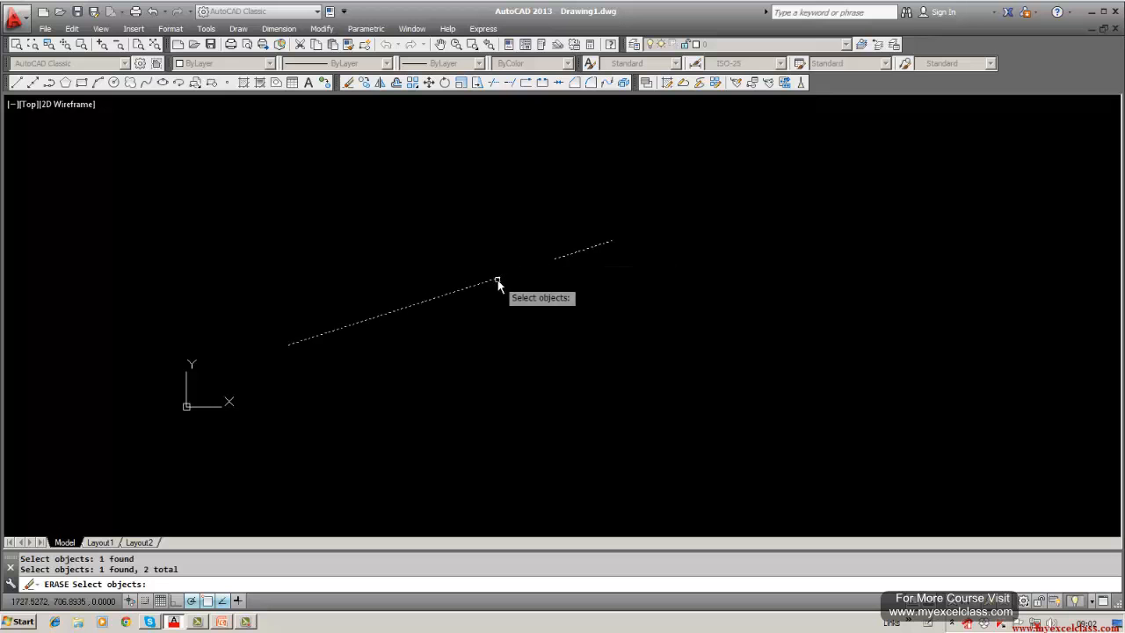
{"action": "key", "text": "Return"}
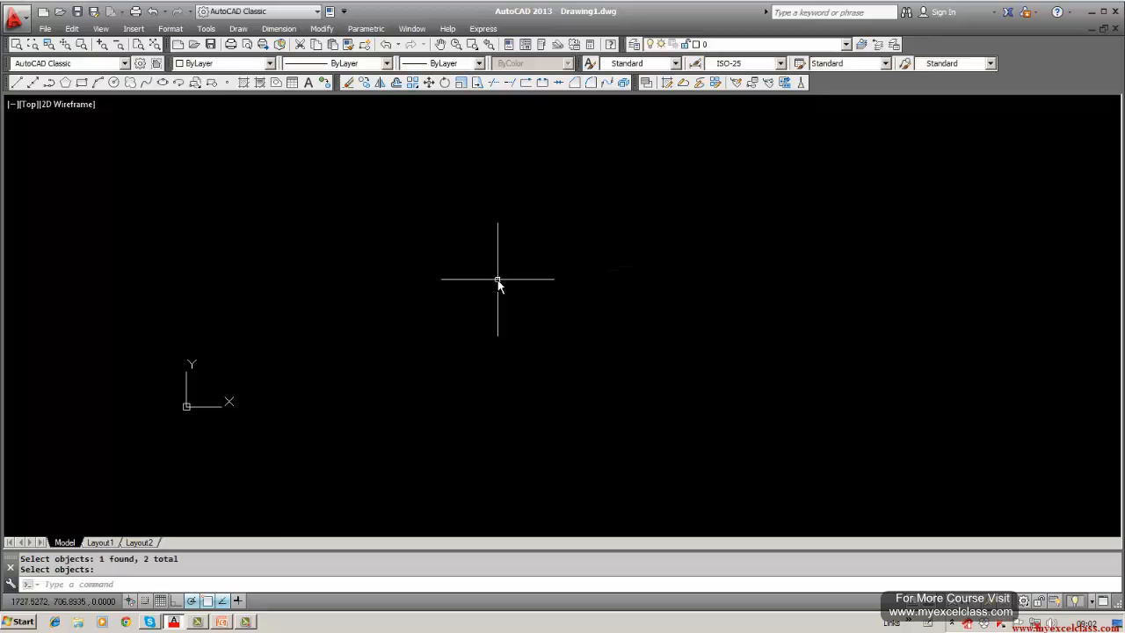
- Draw a new single slanted line, rising gently rightward from a start point up and right of the UCS origin
{"action": "left_click", "coordinate": [322, 28]}
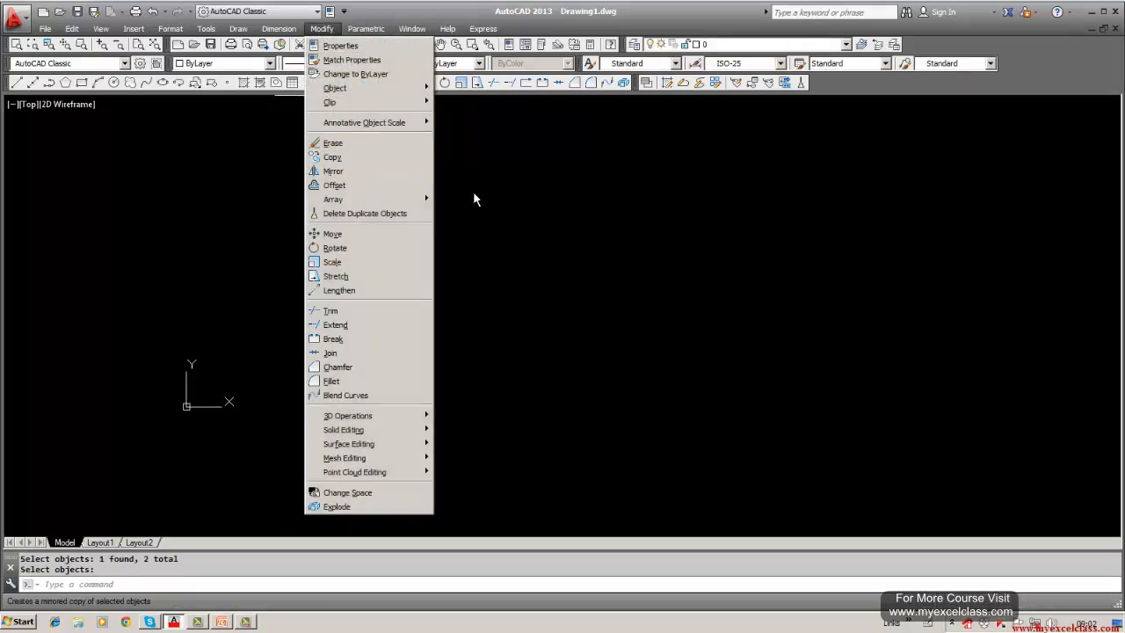
{"action": "left_click", "coordinate": [473, 199]}
{"action": "left_click", "coordinate": [15, 82]}
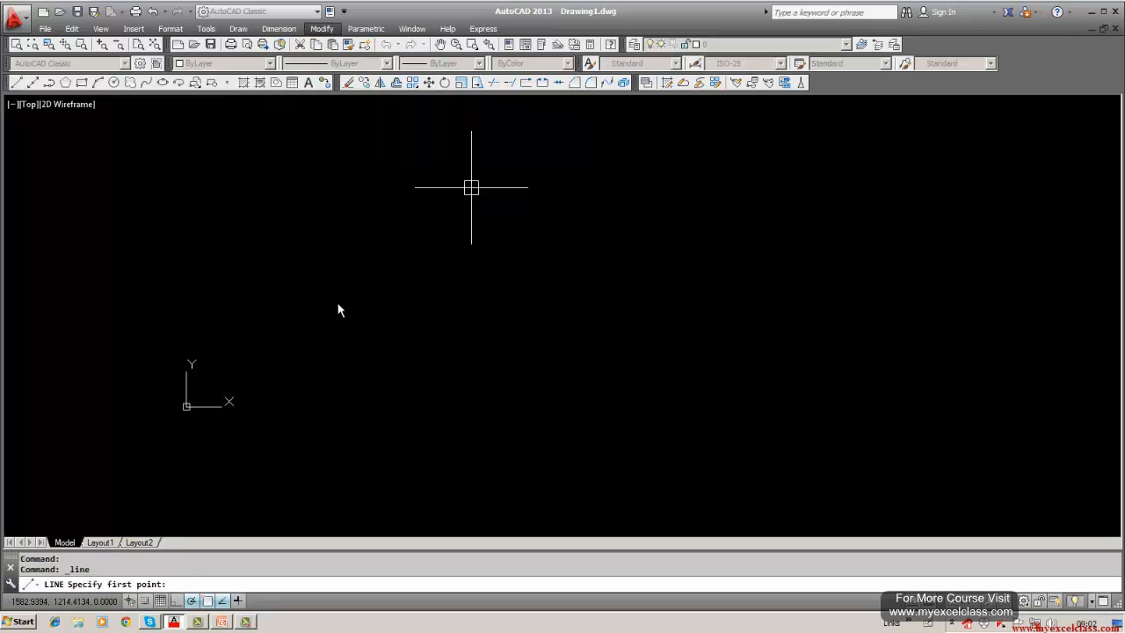
{"action": "left_click", "coordinate": [339, 309]}
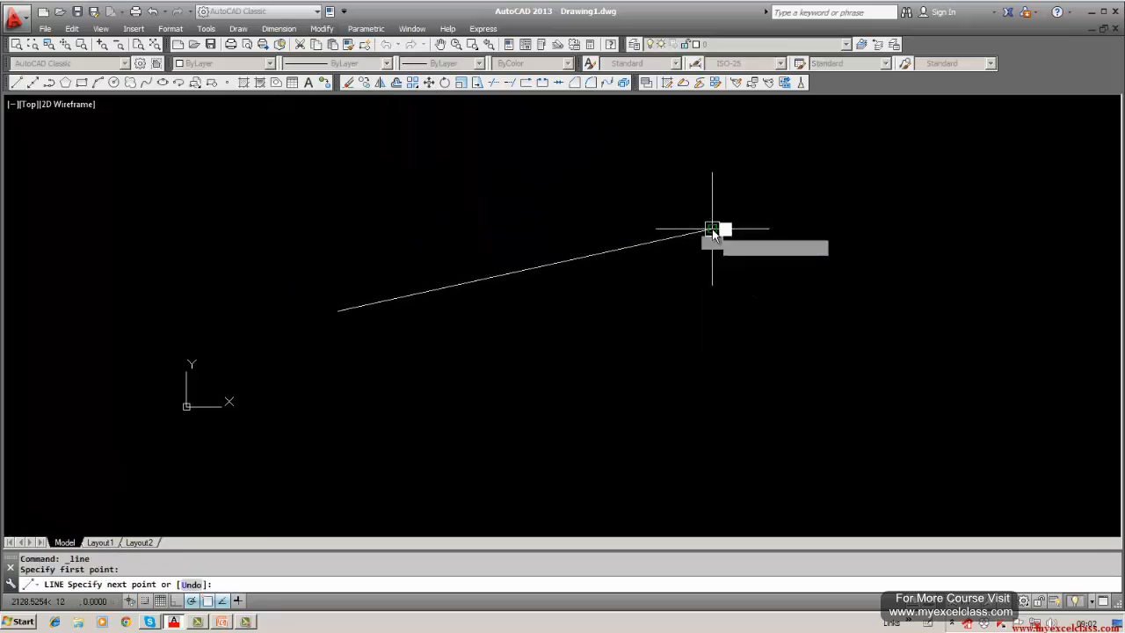
{"action": "left_click", "coordinate": [712, 230]}
{"action": "key", "text": "Escape"}
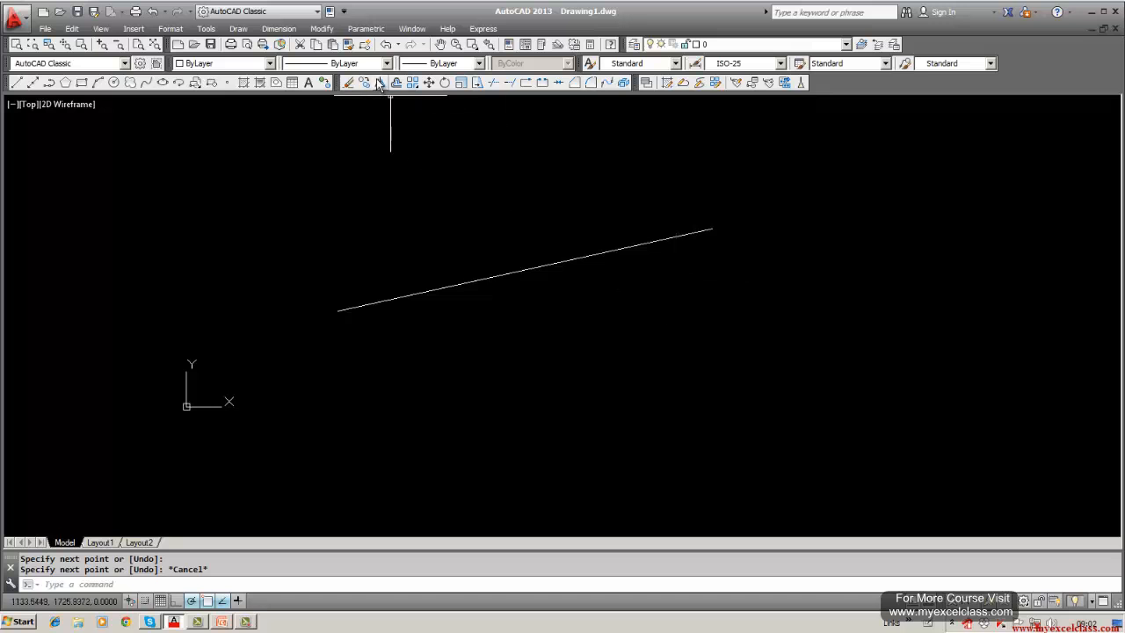
- Break the slanted line using the First point option, with 2500 as the first break point and 2600 as the second
{"action": "left_click", "coordinate": [541, 81]}
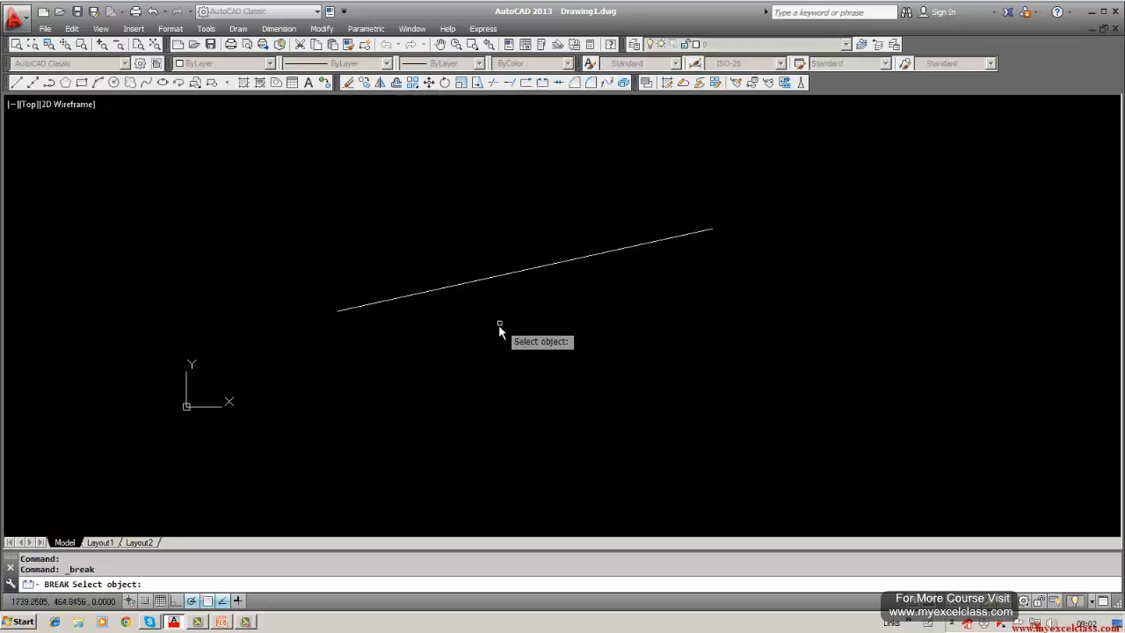
{"action": "left_click", "coordinate": [648, 243]}
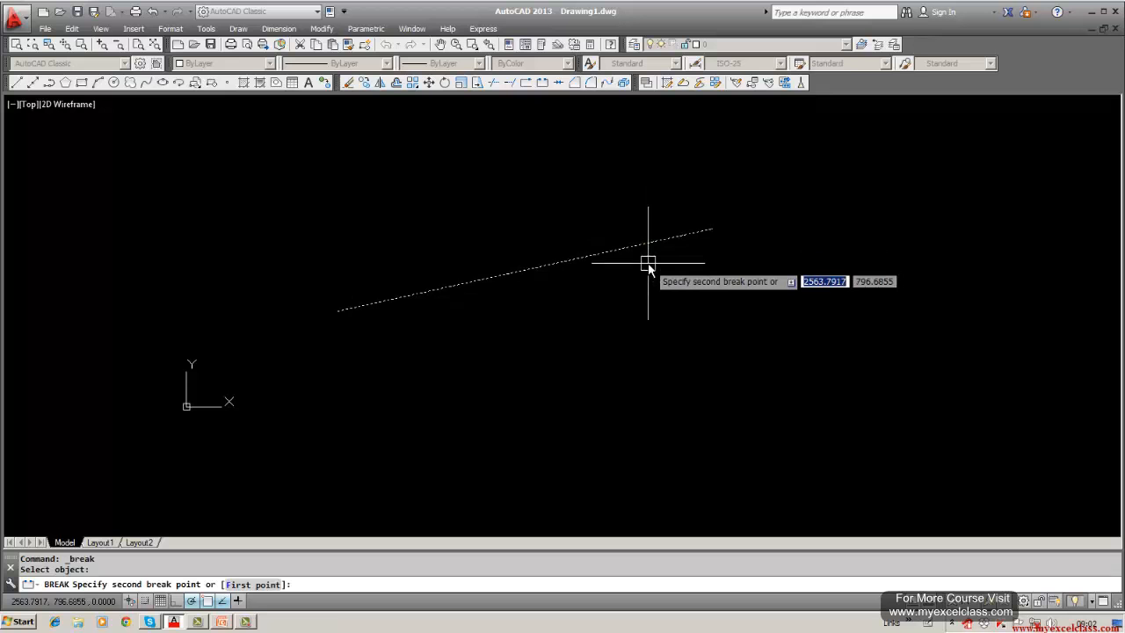
{"action": "type", "text": "f"}
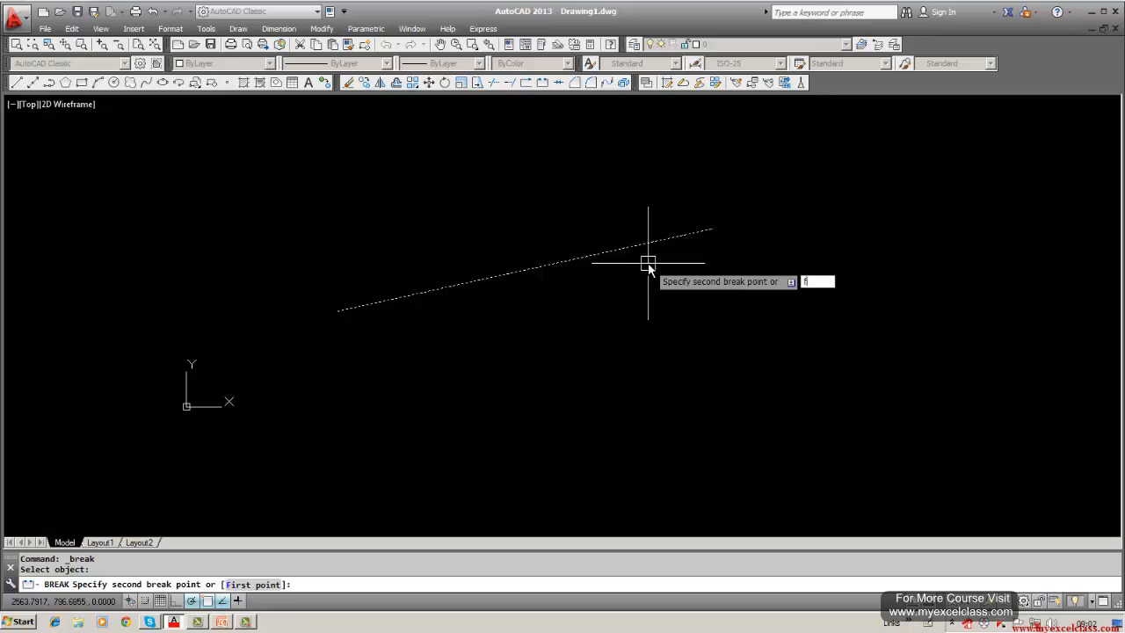
{"action": "key", "text": "Return"}
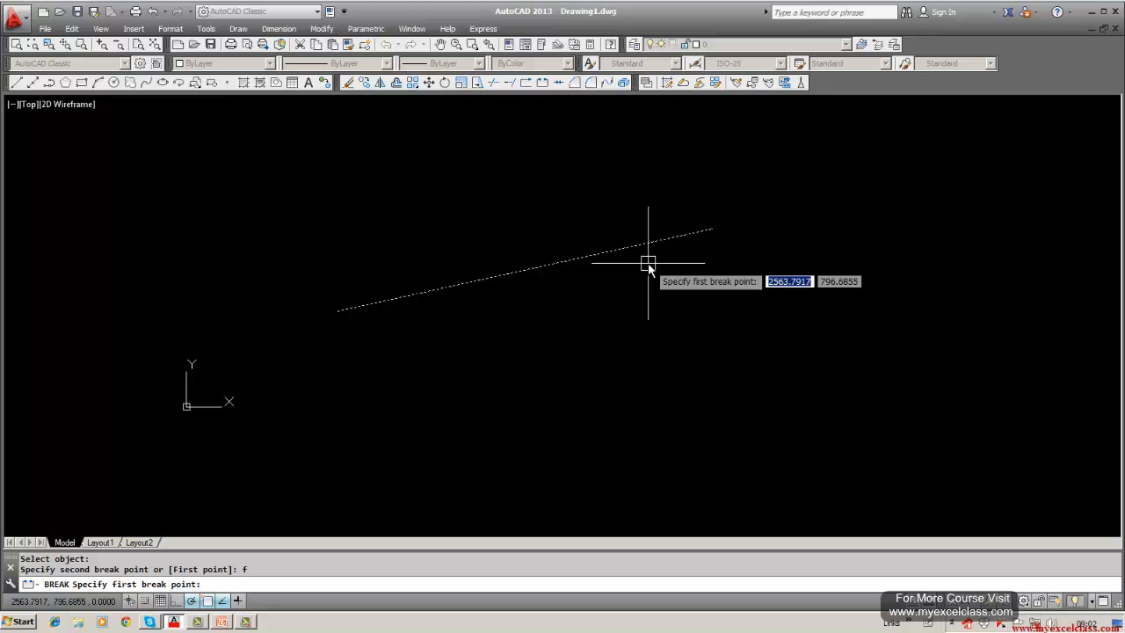
{"action": "type", "text": "2500"}
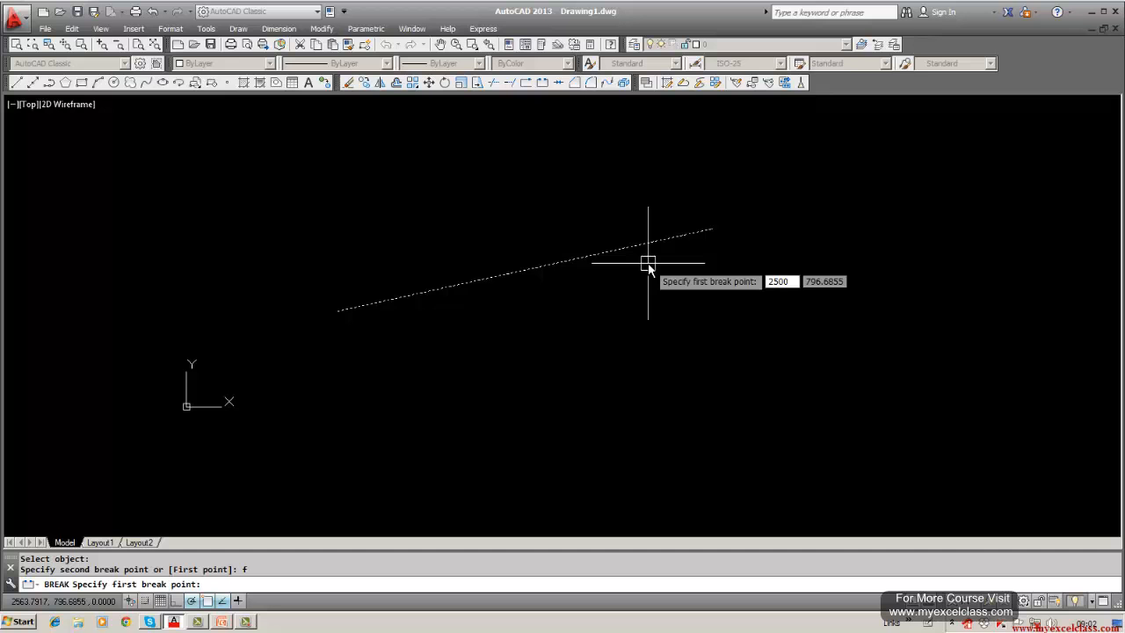
{"action": "key", "text": "Return"}
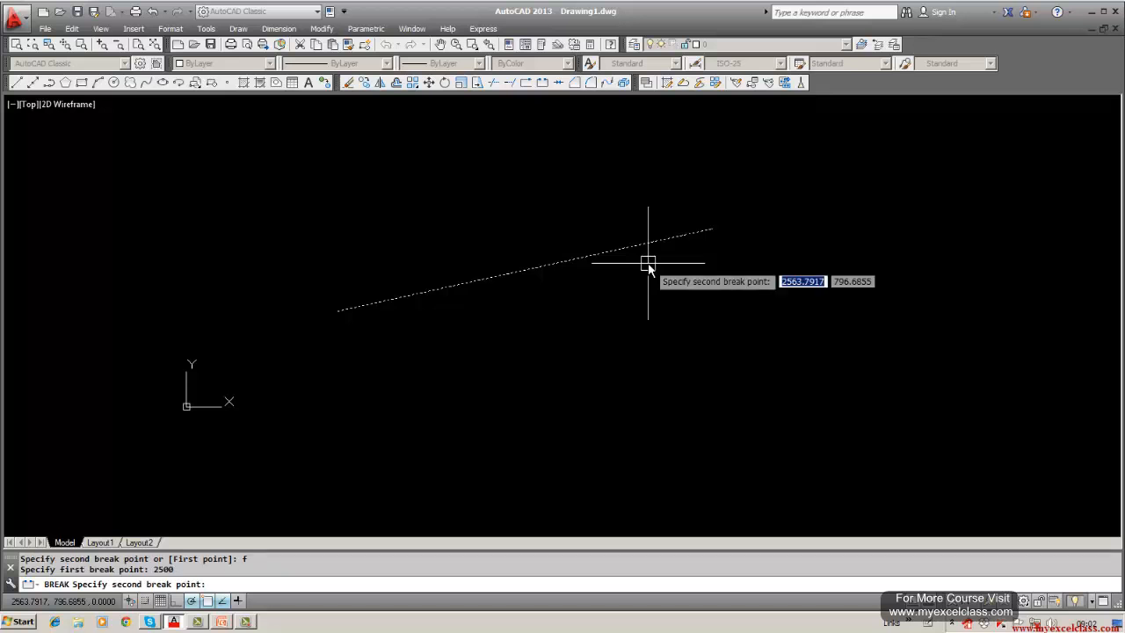
{"action": "type", "text": "2600"}
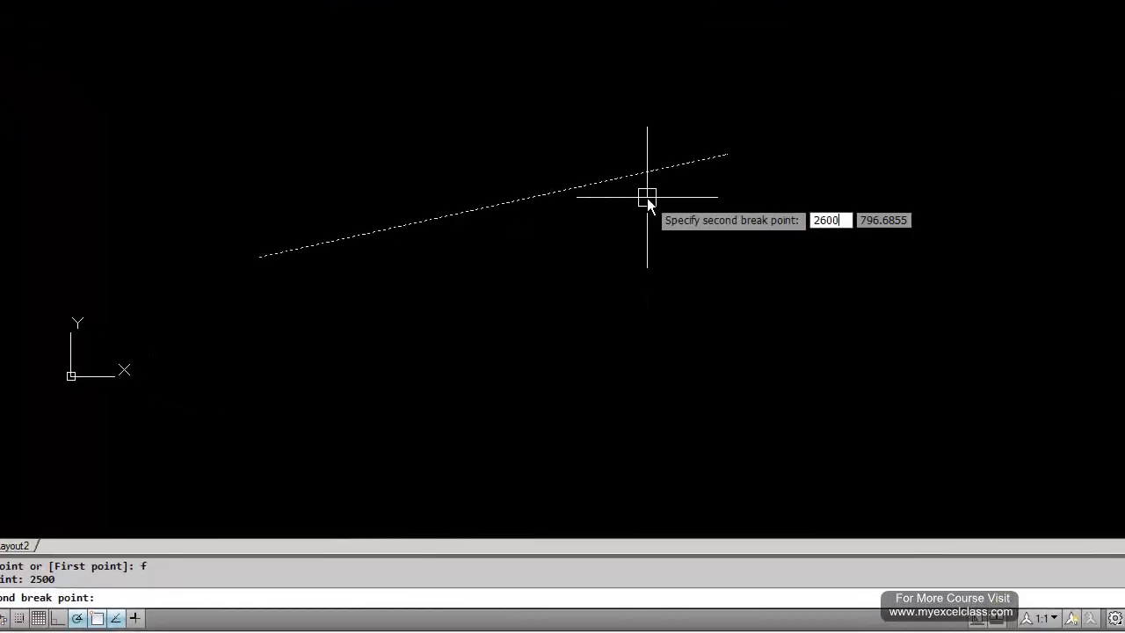
{"action": "key", "text": "Return"}
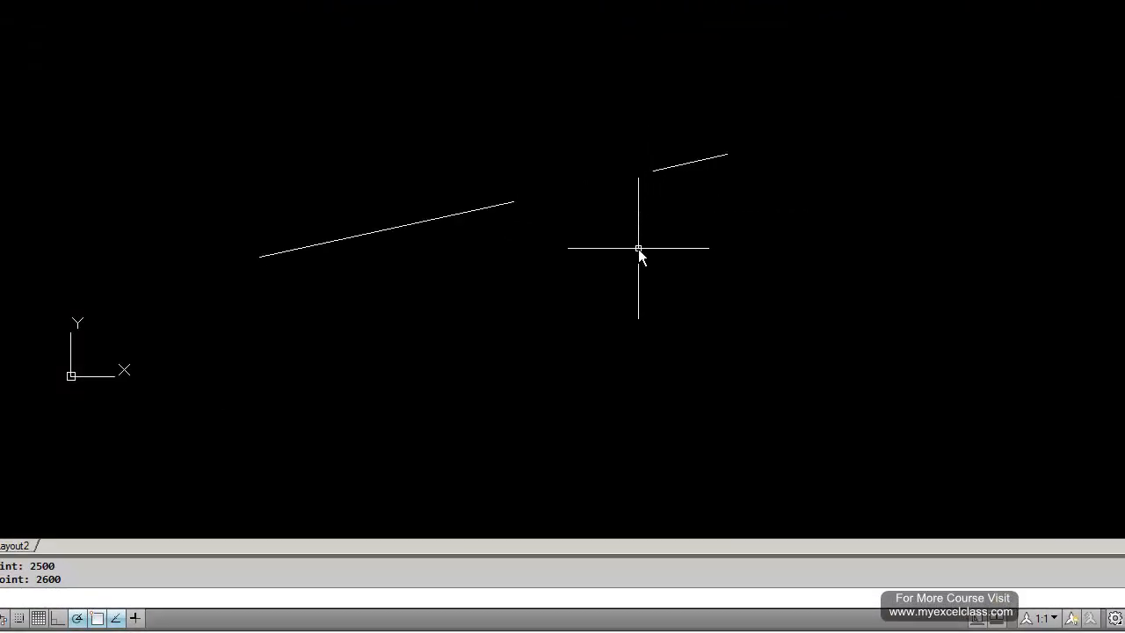
{"action": "key", "text": "Escape"}
- Erase the two line segments on either side of the gap to empty the drawing
{"action": "left_click", "coordinate": [268, 1]}
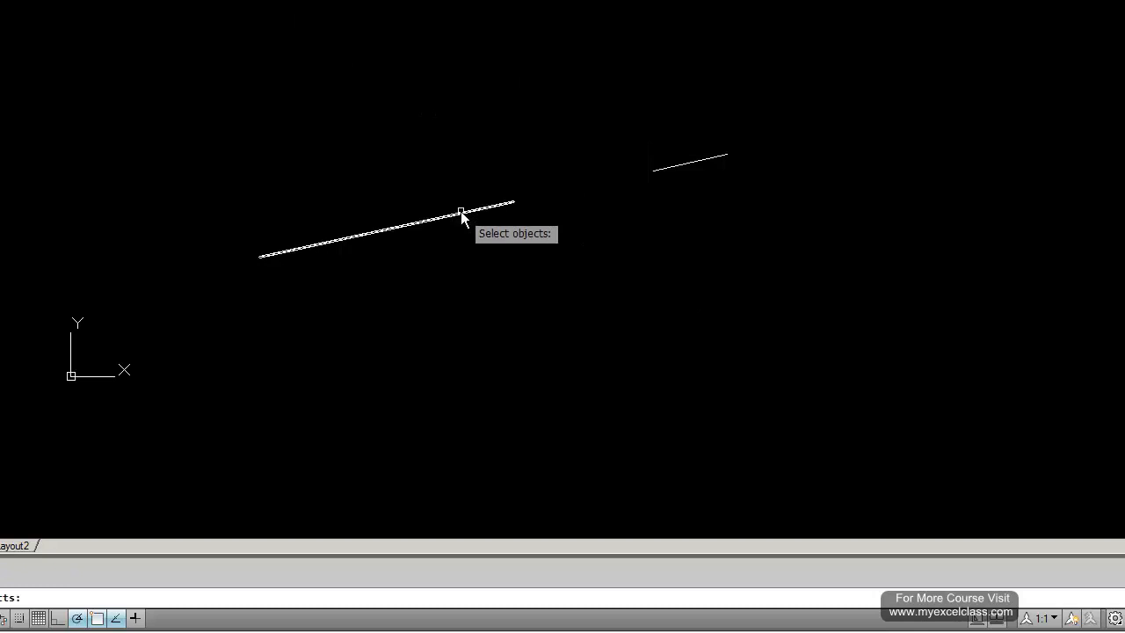
{"action": "left_click", "coordinate": [460, 212]}
{"action": "left_click", "coordinate": [658, 169]}
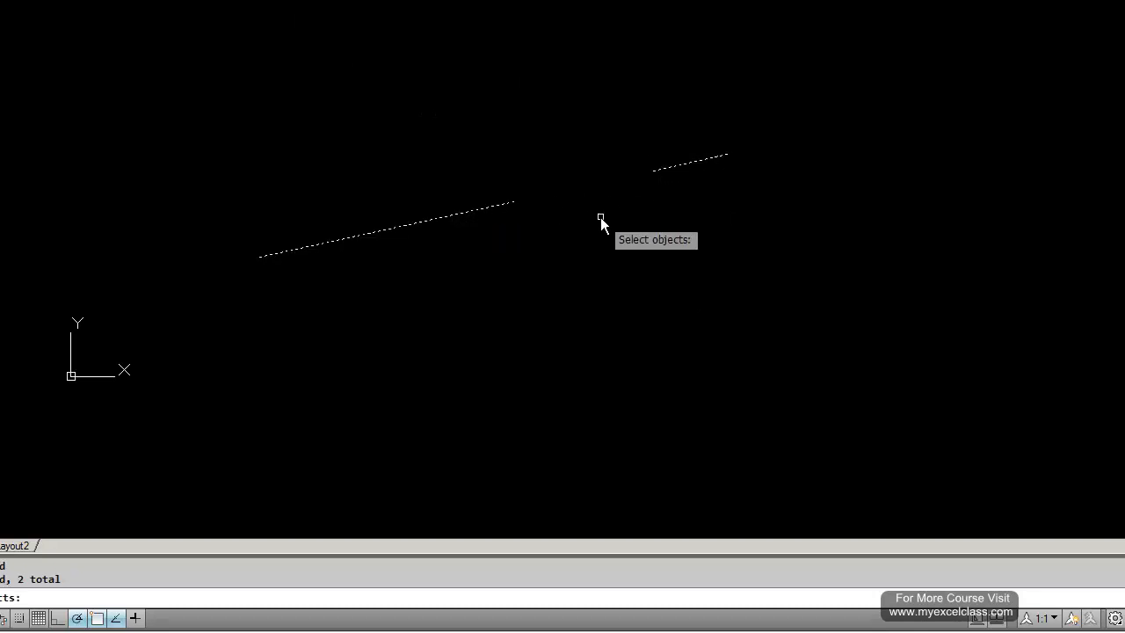
{"action": "key", "text": "Return"}
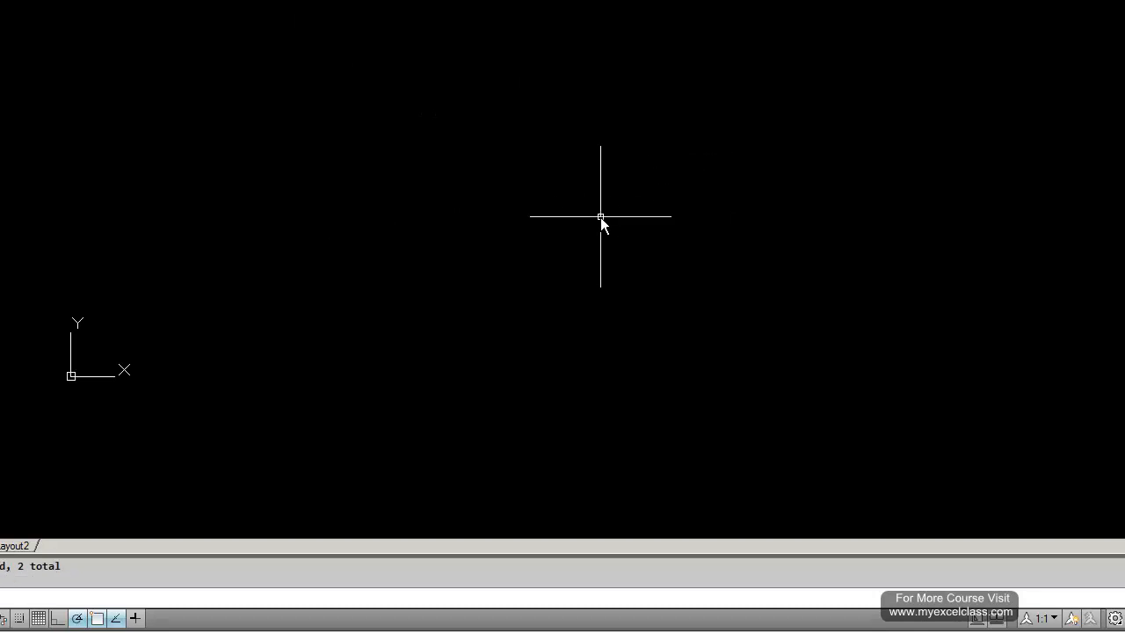